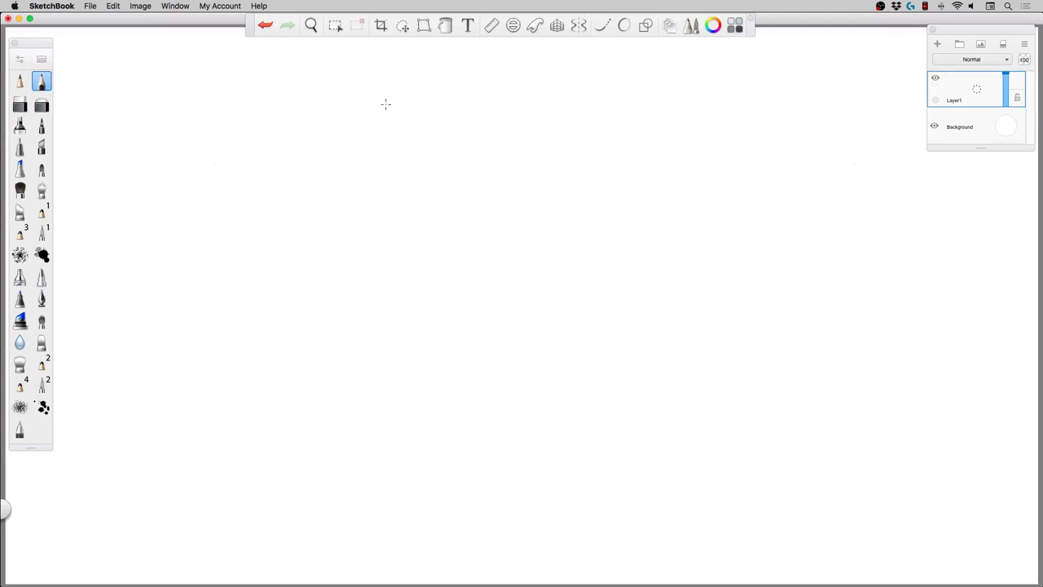
Sketch an oval head with the neck, sloping shoulders and blocky chest in the upper-left area of the canvas.
mouse_move(231, 120)
left_mouse_down()
mouse_move(248, 91)
mouse_move(231, 139)
mouse_move(260, 124)
mouse_move(238, 91)
mouse_move(224, 122)
mouse_move(255, 144)
mouse_move(258, 100)
mouse_move(250, 92)
mouse_move(230, 120)
mouse_move(254, 140)
mouse_move(241, 94)
mouse_move(223, 101)
mouse_move(236, 142)
mouse_move(256, 142)
mouse_move(253, 97)
mouse_move(225, 98)
mouse_move(220, 131)
mouse_move(228, 157)
mouse_move(253, 145)
mouse_move(255, 157)
mouse_move(255, 147)
mouse_move(229, 150)
mouse_move(191, 172)
left_mouse_up()
mouse_move(247, 153)
left_mouse_down()
mouse_move(290, 167)
mouse_move(206, 169)
mouse_move(319, 176)
mouse_move(310, 174)
mouse_move(298, 196)
left_mouse_up()
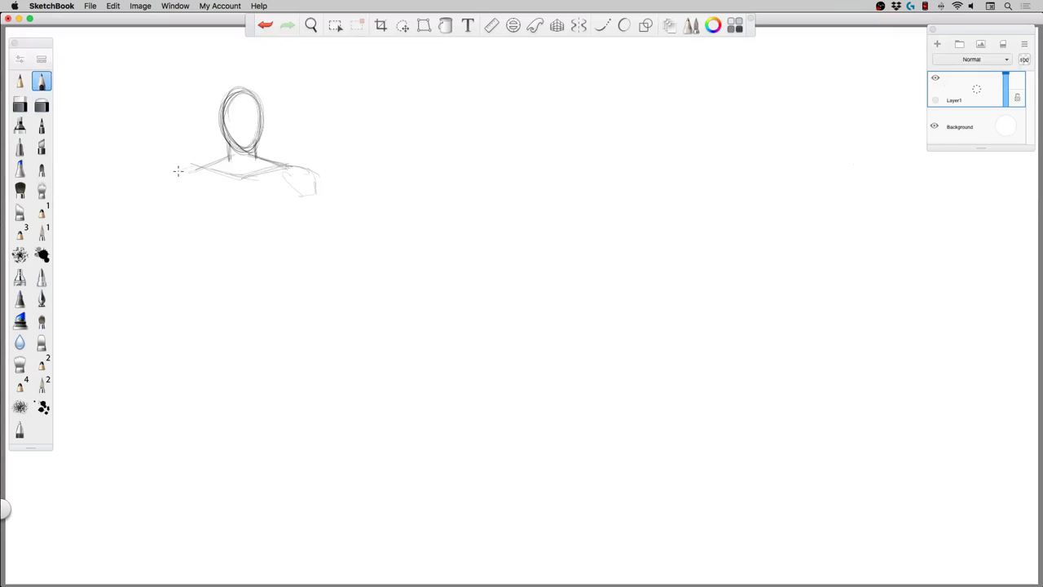
mouse_move(178, 171)
left_mouse_down()
mouse_move(170, 198)
mouse_move(197, 189)
mouse_move(187, 198)
mouse_move(197, 216)
mouse_move(188, 207)
mouse_move(203, 218)
mouse_move(299, 199)
left_mouse_up()
mouse_move(242, 218)
left_mouse_down()
mouse_move(242, 176)
mouse_move(241, 218)
left_mouse_up()
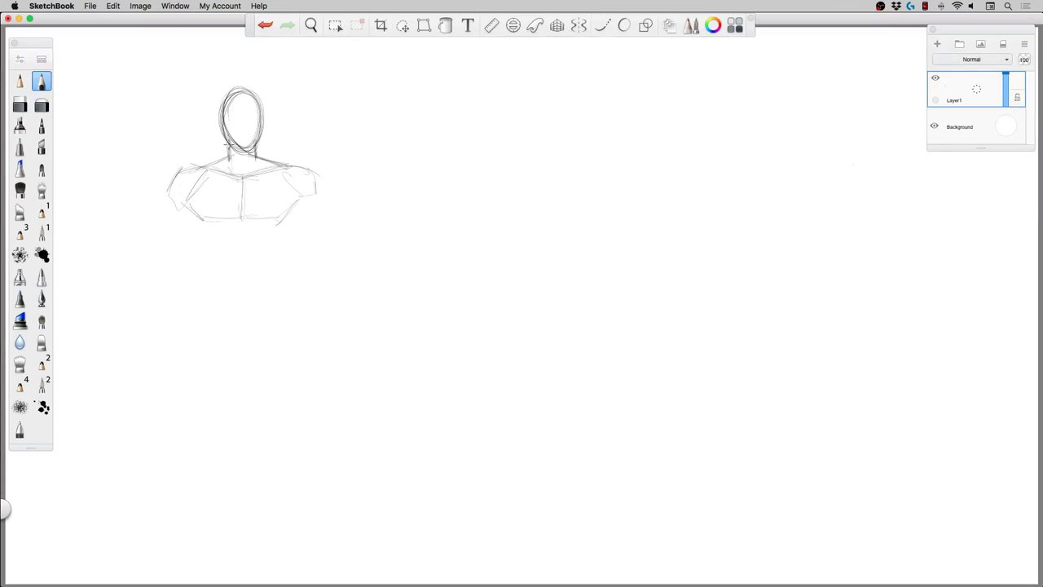
Strengthen the neck lines and sketch the torso sides tapering from the chest toward the waist.
mouse_move(230, 150)
left_mouse_down()
mouse_move(241, 179)
mouse_move(282, 167)
mouse_move(198, 169)
mouse_move(258, 157)
mouse_move(239, 176)
mouse_move(277, 169)
mouse_move(202, 170)
mouse_move(200, 214)
mouse_move(282, 220)
mouse_move(204, 216)
mouse_move(207, 254)
left_mouse_up()
left_click_drag(192, 219, 209, 253)
left_click_drag(289, 212, 276, 255)
Stack head-sized ovals below the head as height guides, ending in a flat-based half oval at the feet.
mouse_move(249, 146)
left_mouse_down()
mouse_move(237, 206)
mouse_move(256, 168)
mouse_move(222, 185)
mouse_move(257, 237)
mouse_move(239, 212)
left_mouse_up()
mouse_move(231, 288)
left_mouse_down()
mouse_move(236, 316)
mouse_move(224, 264)
mouse_move(253, 309)
mouse_move(253, 358)
mouse_move(221, 326)
mouse_move(217, 364)
mouse_move(247, 415)
mouse_move(253, 389)
mouse_move(228, 426)
mouse_move(238, 484)
mouse_move(220, 440)
left_mouse_up()
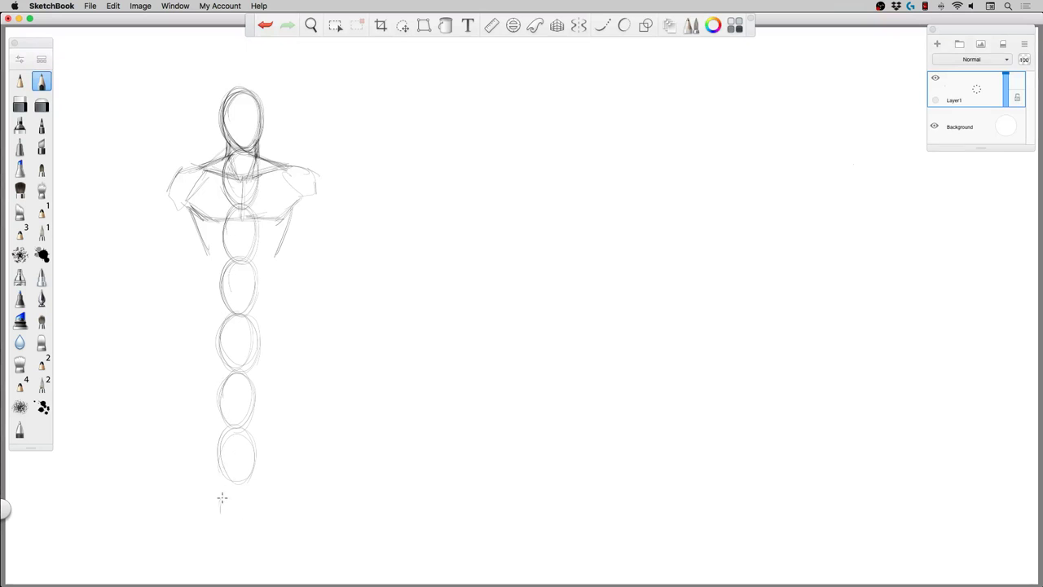
mouse_move(222, 498)
left_mouse_down()
mouse_move(253, 510)
mouse_move(255, 492)
mouse_move(220, 504)
mouse_move(219, 519)
mouse_move(265, 520)
left_mouse_up()
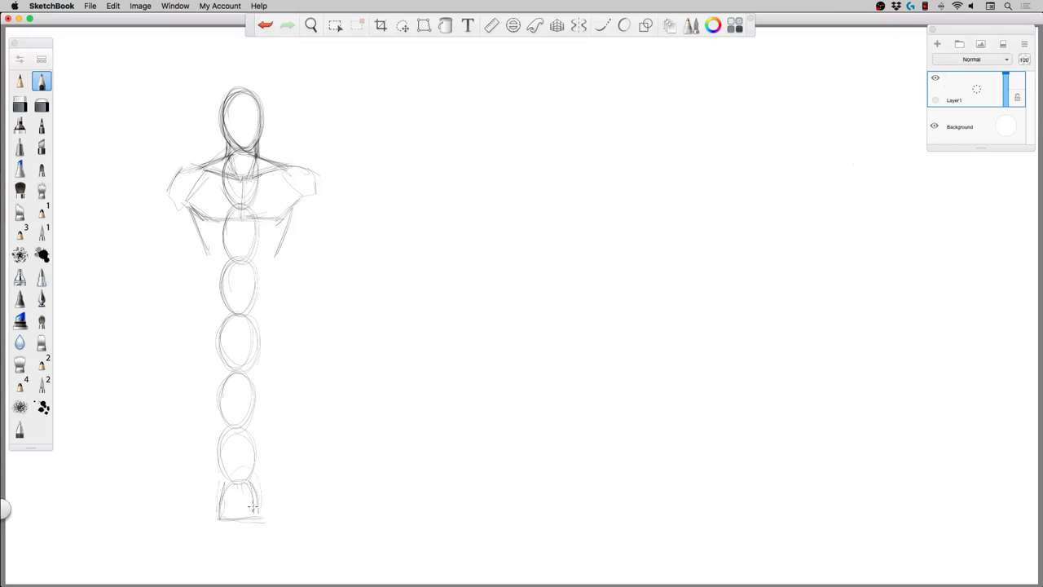
mouse_move(231, 482)
left_mouse_down()
mouse_move(258, 515)
mouse_move(220, 518)
mouse_move(256, 518)
mouse_move(258, 506)
mouse_move(218, 504)
mouse_move(251, 486)
mouse_move(256, 515)
mouse_move(216, 513)
mouse_move(259, 522)
left_mouse_up()
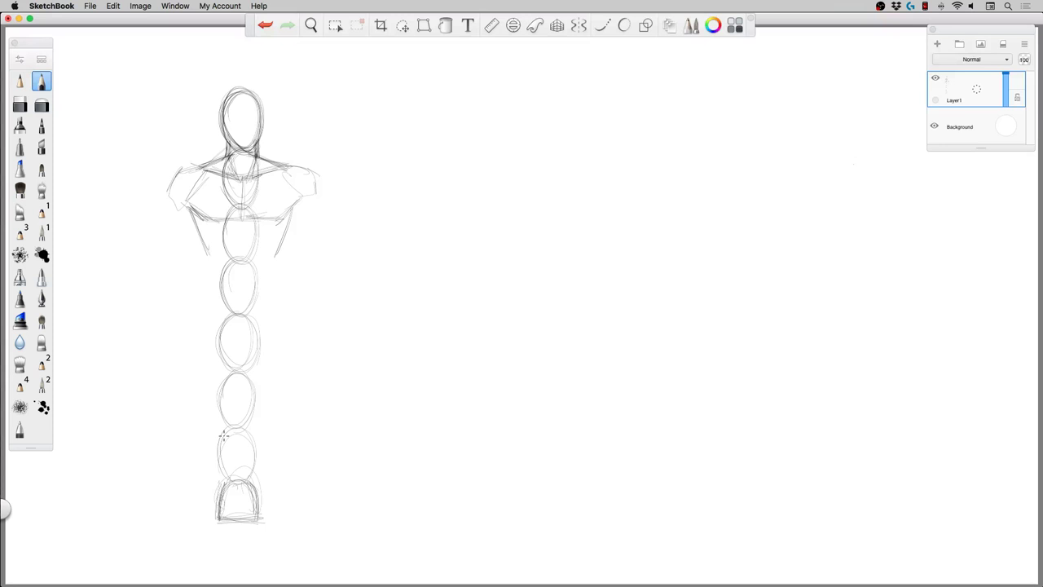
Outline the narrow waist and V-shaped pelvis around the fourth oval, reinforcing the side contours.
mouse_move(285, 168)
left_mouse_down()
mouse_move(303, 202)
mouse_move(313, 194)
mouse_move(274, 271)
left_mouse_up()
left_click_drag(207, 249, 211, 280)
left_click_drag(273, 252, 279, 288)
left_click_drag(209, 261, 202, 290)
mouse_move(207, 259)
left_mouse_down()
mouse_move(200, 298)
mouse_move(232, 318)
left_mouse_up()
left_click_drag(193, 279, 234, 320)
mouse_move(234, 319)
left_mouse_down()
mouse_move(258, 323)
mouse_move(277, 284)
mouse_move(267, 284)
left_mouse_up()
left_click_drag(246, 320, 217, 316)
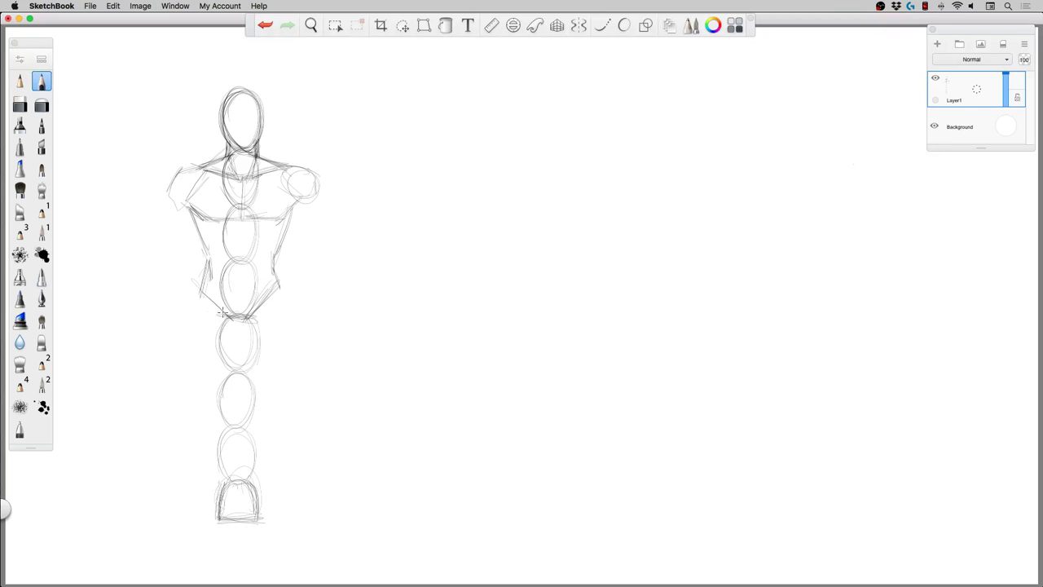
left_click_drag(276, 262, 278, 277)
mouse_move(206, 256)
left_mouse_down()
mouse_move(202, 285)
mouse_move(197, 275)
left_mouse_up()
left_click_drag(204, 246, 194, 213)
Sketch one more oval under the stack, and shift the whole sketch up and right on the canvas at slightly reduced size.
mouse_move(219, 510)
left_mouse_down()
mouse_move(250, 528)
mouse_move(259, 504)
mouse_move(235, 540)
left_mouse_up()
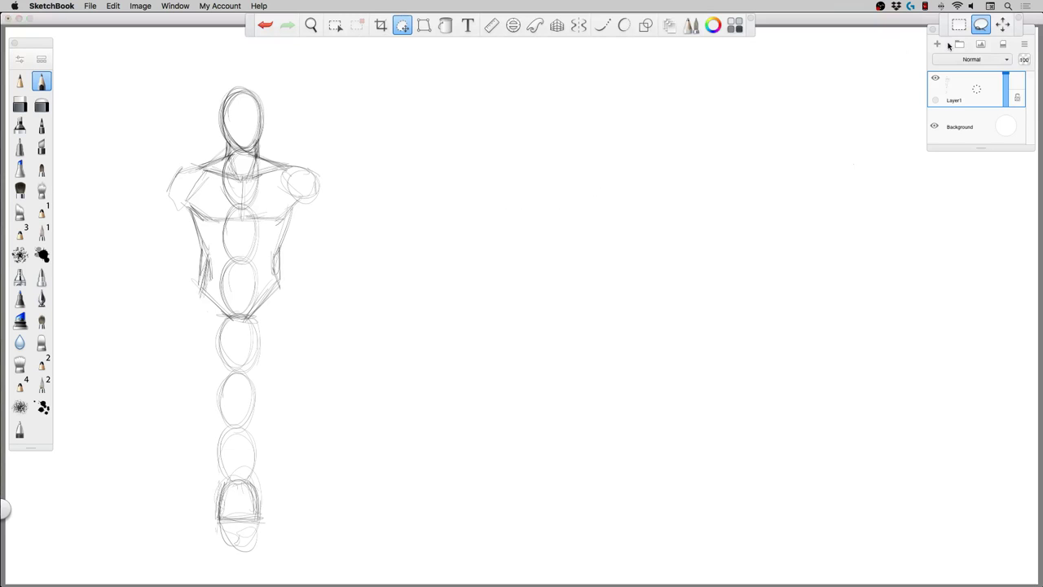
left_click(1002, 24)
mouse_move(261, 180)
left_mouse_down()
mouse_move(257, 188)
mouse_move(243, 114)
mouse_move(276, 100)
left_mouse_up()
left_click(287, 103)
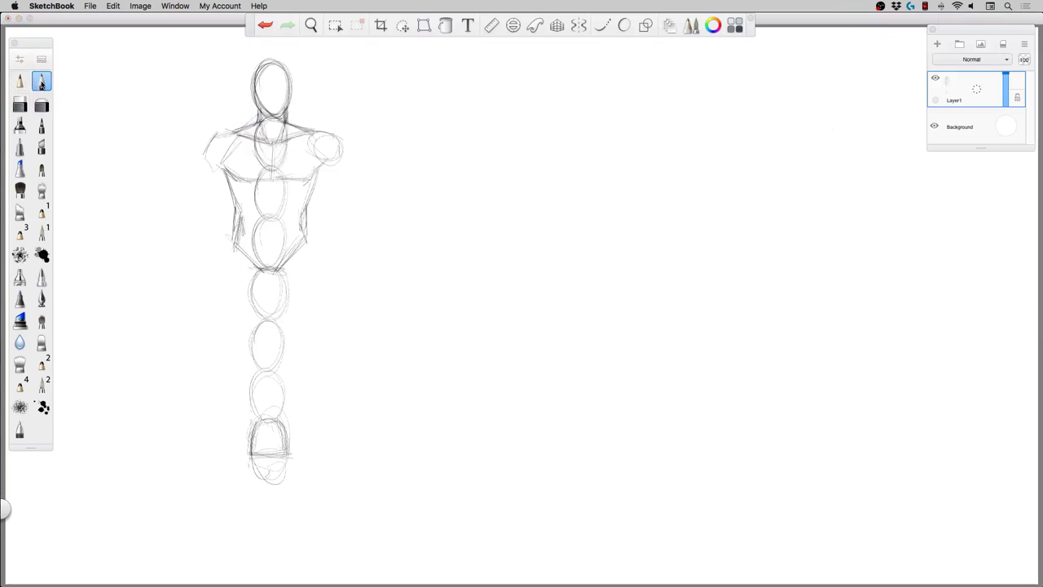
Resume pencil drawing, redraw the lowest oval and add another head unit with a flat base beneath it.
left_click(42, 83)
mouse_move(263, 472)
left_mouse_down()
mouse_move(290, 446)
mouse_move(247, 432)
left_mouse_up()
mouse_move(255, 494)
left_mouse_down()
mouse_move(286, 481)
mouse_move(285, 510)
mouse_move(248, 510)
left_mouse_up()
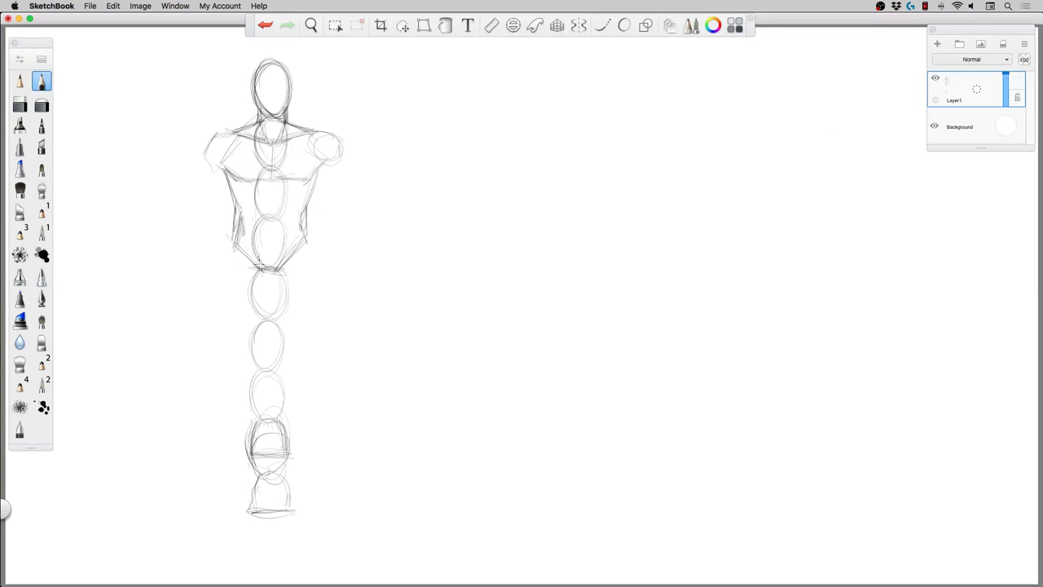
Sketch the figure's left leg as an S-curved gesture line from hip to foot with a small knee circle.
mouse_move(251, 271)
left_mouse_down()
mouse_move(282, 274)
mouse_move(244, 254)
mouse_move(309, 245)
mouse_move(319, 365)
left_mouse_up()
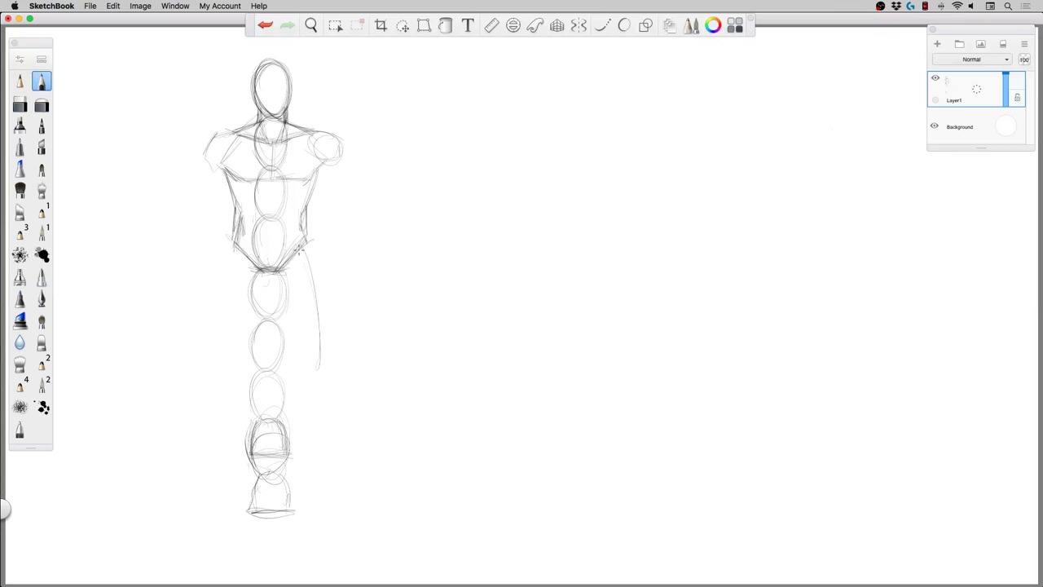
left_click_drag(308, 253, 337, 476)
mouse_move(316, 368)
left_mouse_down()
mouse_move(335, 484)
mouse_move(331, 472)
left_mouse_up()
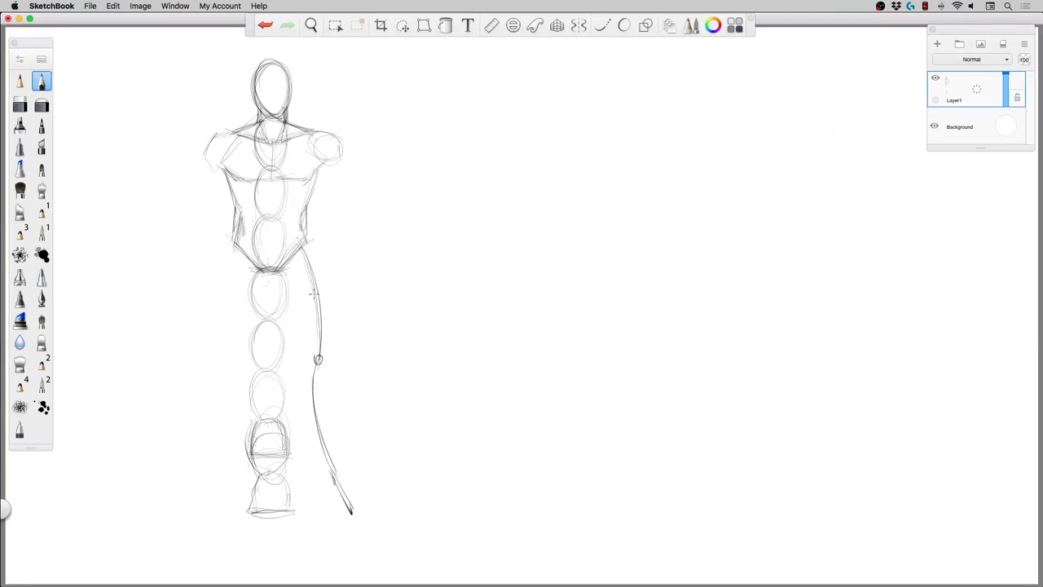
Mark the hip joints, sketch the figure's right leg gesture line with a knee circle, and reinforce the left leg.
left_click_drag(304, 237, 301, 243)
left_click_drag(232, 236, 225, 424)
left_click_drag(231, 369, 194, 508)
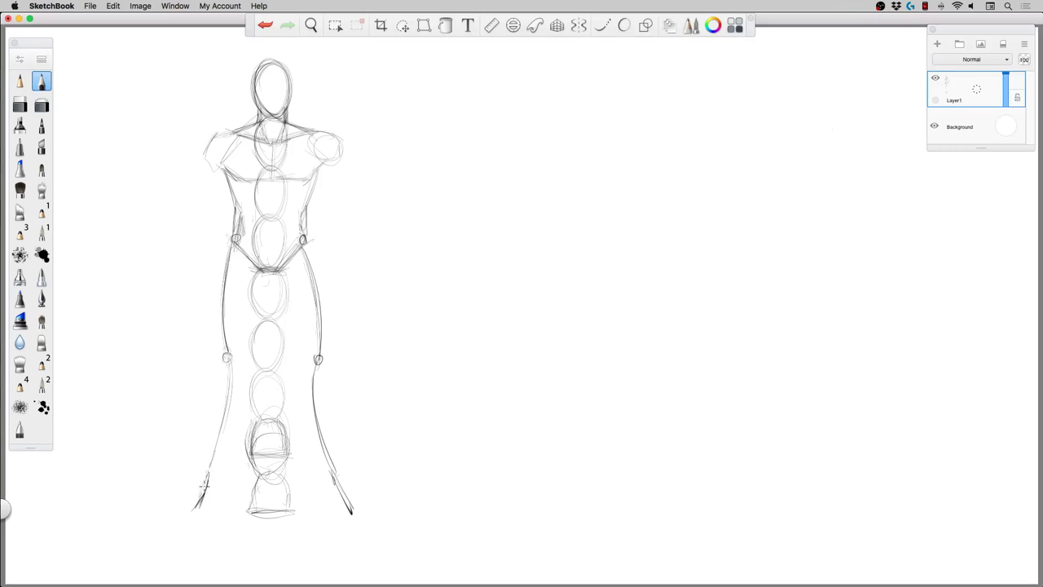
left_click_drag(209, 467, 198, 494)
left_click_drag(316, 308, 320, 439)
left_click_drag(317, 277, 315, 370)
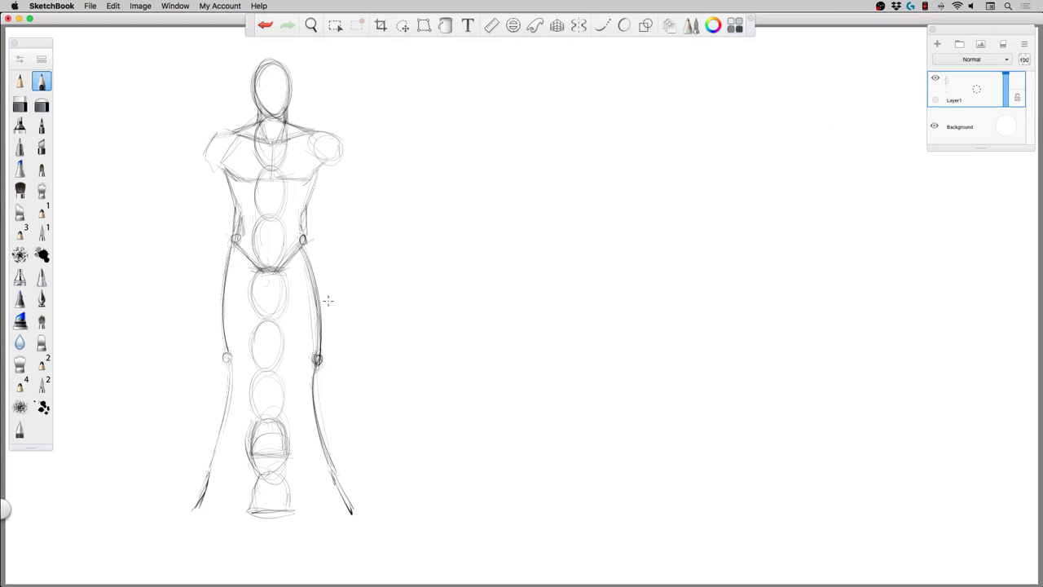
mouse_move(334, 243)
left_mouse_down()
mouse_move(349, 289)
mouse_move(352, 368)
mouse_move(343, 381)
mouse_move(376, 510)
left_mouse_up()
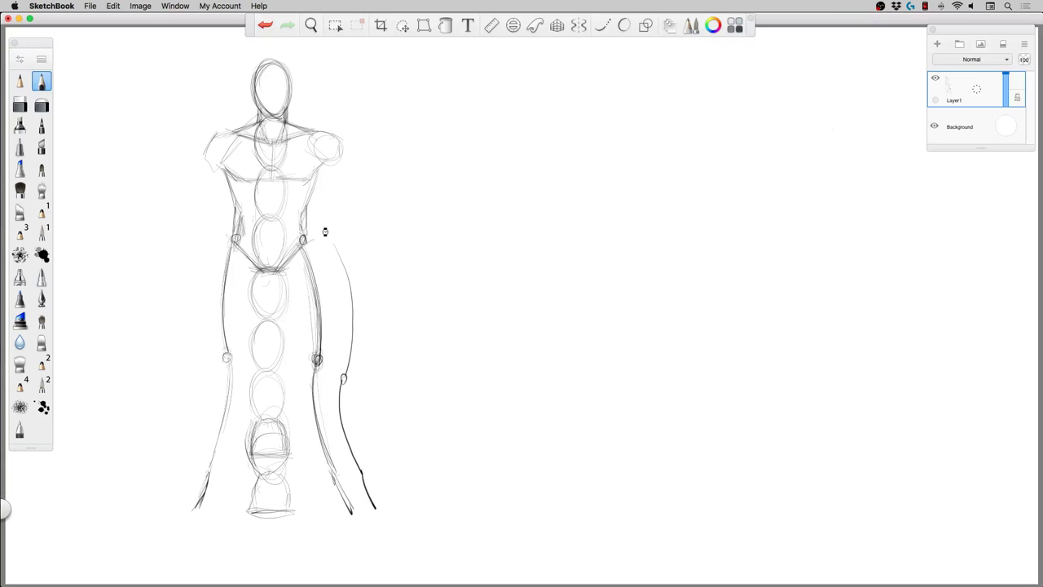
key("super+z")
key("super+z")
key("super+z")
key("super+z")
Retrace the left leg line and sketch gesture lines for both arms, with a horizontal guide at elbow level.
mouse_move(301, 240)
left_mouse_down()
mouse_move(307, 390)
mouse_move(351, 509)
left_mouse_up()
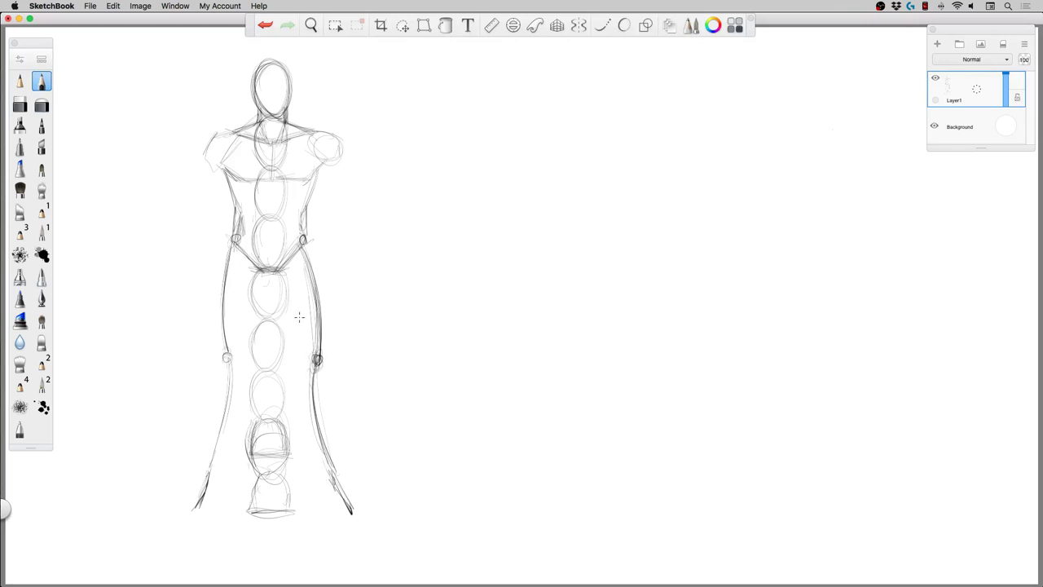
mouse_move(330, 162)
left_mouse_down()
mouse_move(349, 218)
mouse_move(351, 293)
left_mouse_up()
left_click_drag(352, 219, 352, 300)
left_click_drag(218, 165, 204, 221)
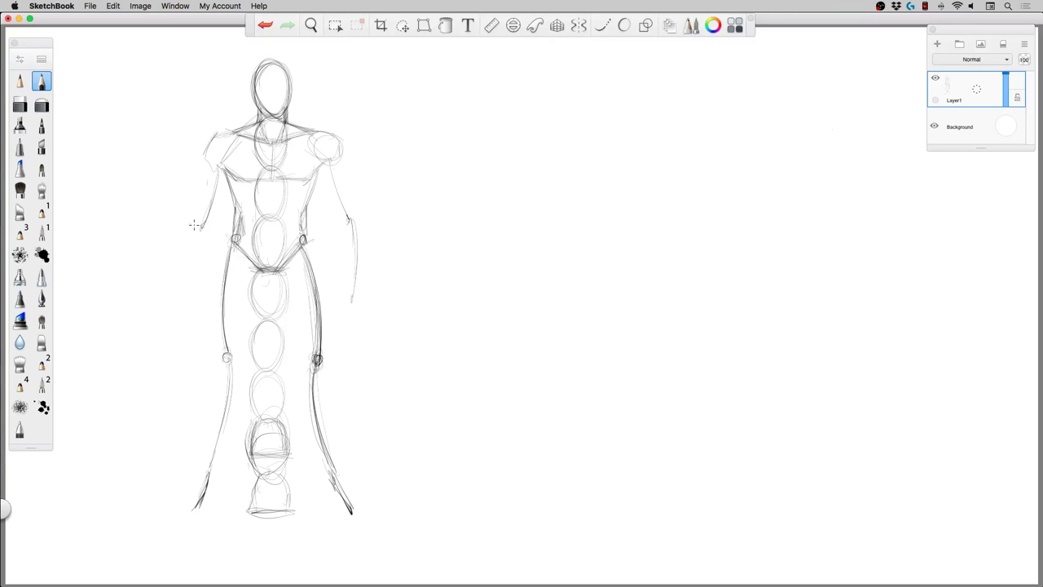
left_click_drag(184, 225, 334, 225)
left_click_drag(191, 217, 200, 304)
left_click_drag(189, 251, 201, 302)
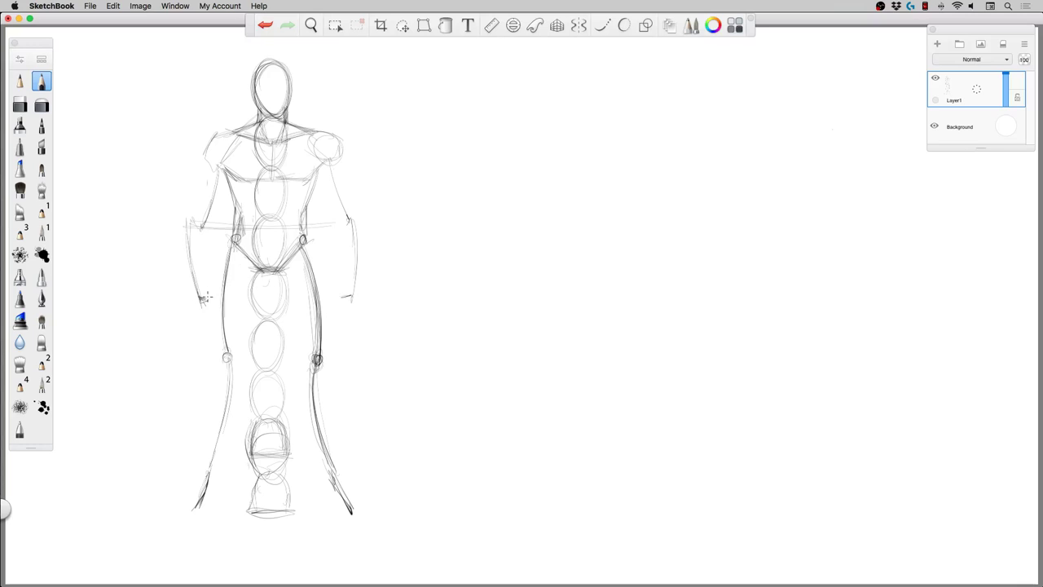
Block in both hands as loose fists and draw a horizontal guide across the crotch at wrist level.
mouse_move(207, 297)
left_mouse_down()
mouse_move(202, 286)
mouse_move(208, 314)
left_mouse_up()
mouse_move(335, 299)
left_mouse_down()
mouse_move(349, 285)
mouse_move(332, 313)
left_mouse_up()
mouse_move(352, 277)
left_mouse_down()
mouse_move(356, 310)
mouse_move(352, 280)
mouse_move(329, 296)
mouse_move(307, 244)
mouse_move(324, 304)
mouse_move(337, 311)
mouse_move(292, 304)
left_mouse_up()
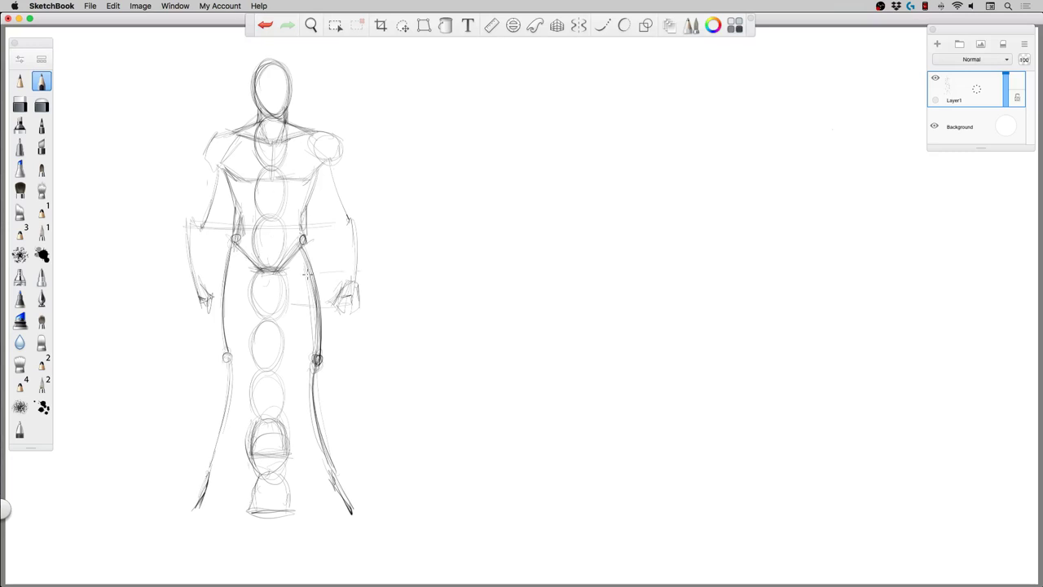
left_click_drag(340, 272, 188, 266)
mouse_move(278, 275)
left_mouse_down()
mouse_move(164, 261)
mouse_move(189, 269)
left_mouse_up()
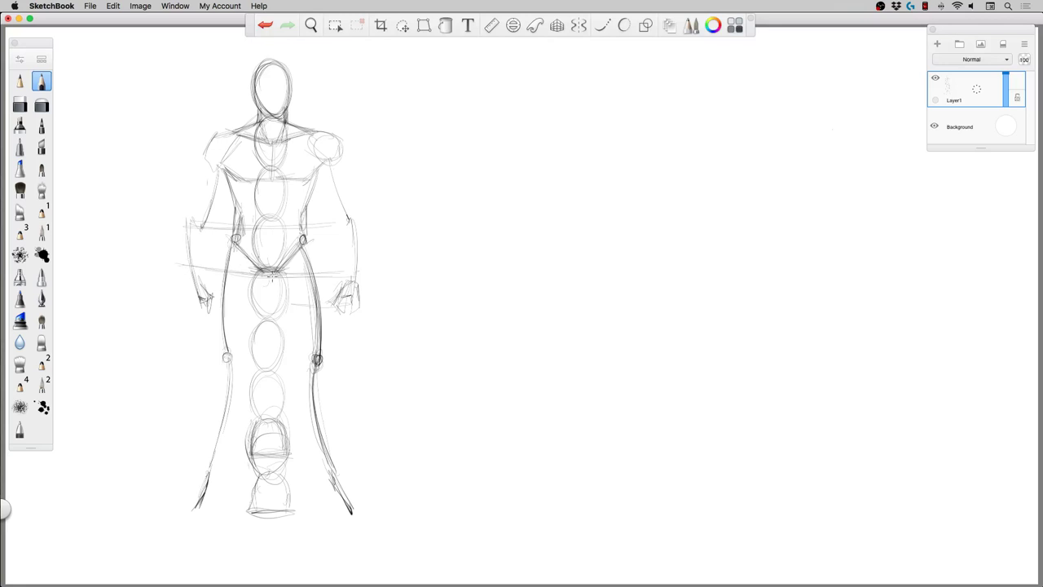
left_click_drag(335, 296, 336, 306)
Shape the rounded shoulder muscles at the tops of both arms.
left_click_drag(320, 161, 338, 157)
mouse_move(204, 173)
left_mouse_down()
mouse_move(222, 155)
mouse_move(218, 127)
mouse_move(210, 154)
left_mouse_up()
mouse_move(346, 153)
left_mouse_down()
mouse_move(336, 165)
mouse_move(346, 162)
mouse_move(341, 141)
left_mouse_up()
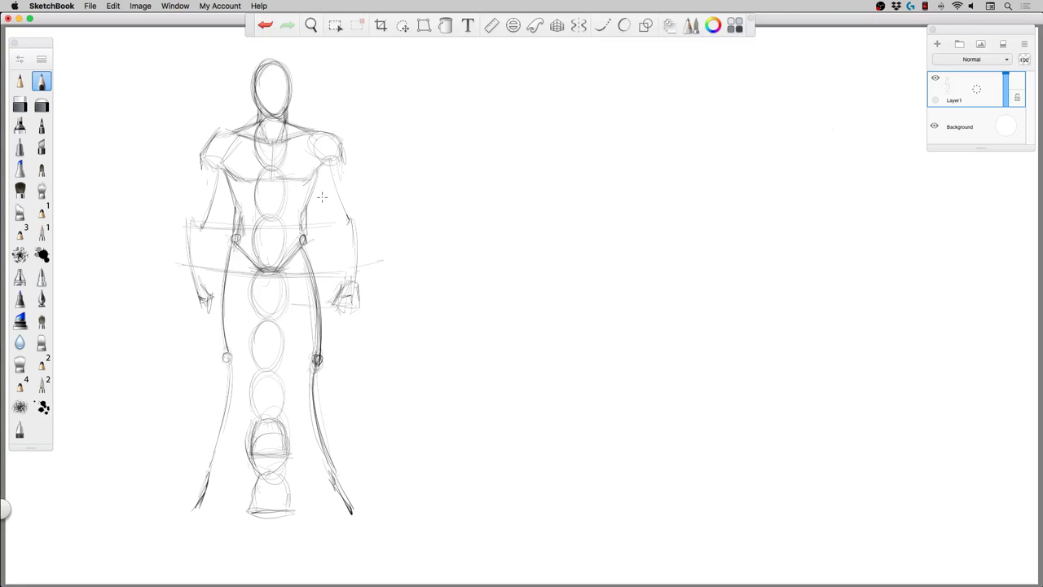
Build up the figure's left arm with upper arm, elbow and forearm contours around its gesture line.
mouse_move(319, 173)
left_mouse_down()
mouse_move(341, 220)
mouse_move(351, 181)
mouse_move(356, 215)
left_mouse_up()
left_click_drag(339, 235, 347, 291)
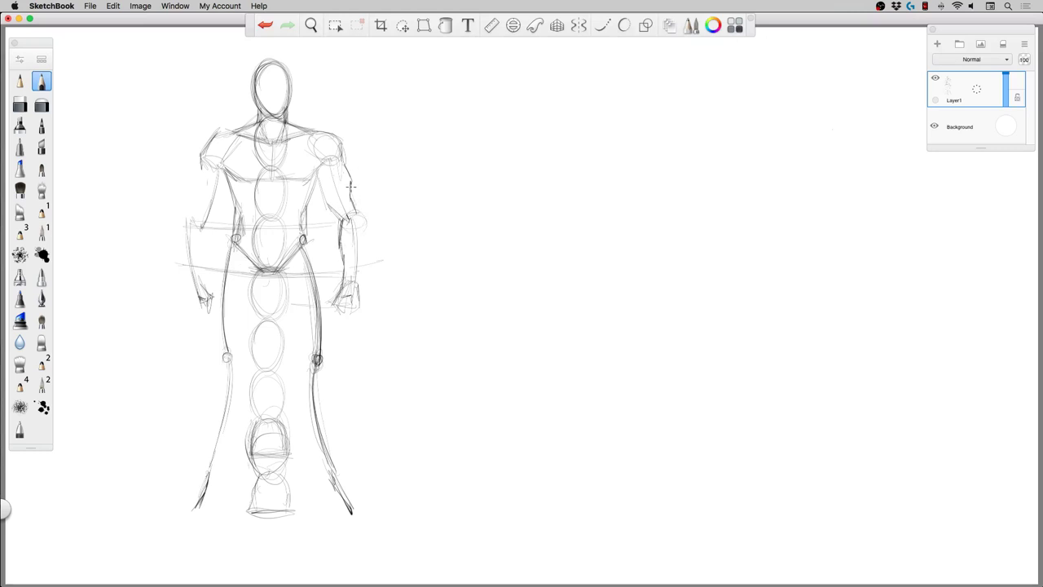
mouse_move(350, 186)
left_mouse_down()
mouse_move(370, 244)
mouse_move(355, 301)
left_mouse_up()
Build up the figure's right arm with elbow, forearm, fist and upper arm contours, and touch up the left arm.
mouse_move(193, 212)
left_mouse_down()
mouse_move(198, 234)
mouse_move(189, 220)
mouse_move(203, 229)
mouse_move(207, 282)
left_mouse_up()
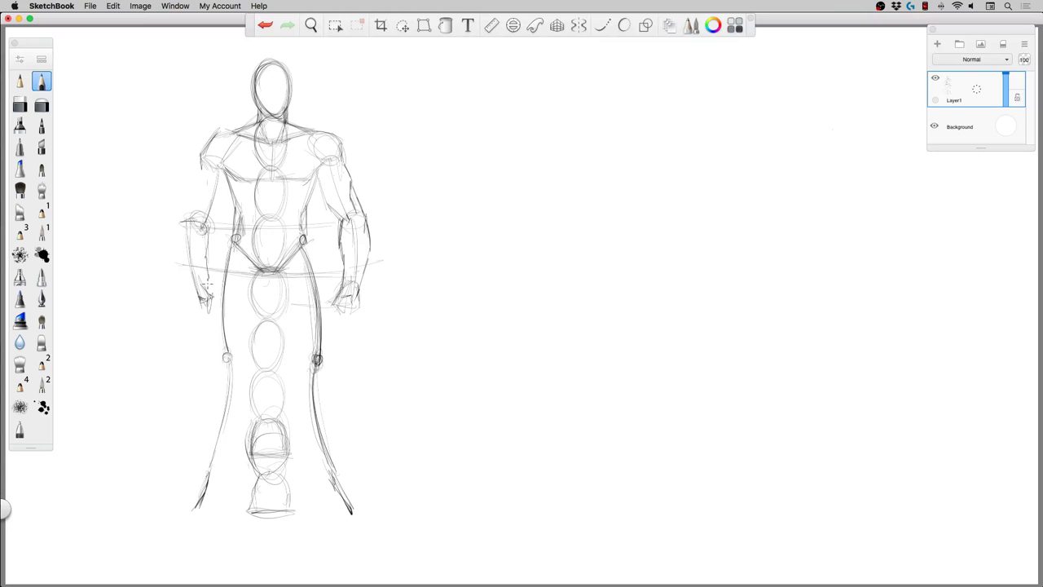
mouse_move(181, 232)
left_mouse_down()
mouse_move(178, 266)
mouse_move(199, 301)
mouse_move(209, 290)
mouse_move(213, 314)
left_mouse_up()
mouse_move(340, 285)
left_mouse_down()
mouse_move(329, 305)
mouse_move(341, 318)
left_mouse_up()
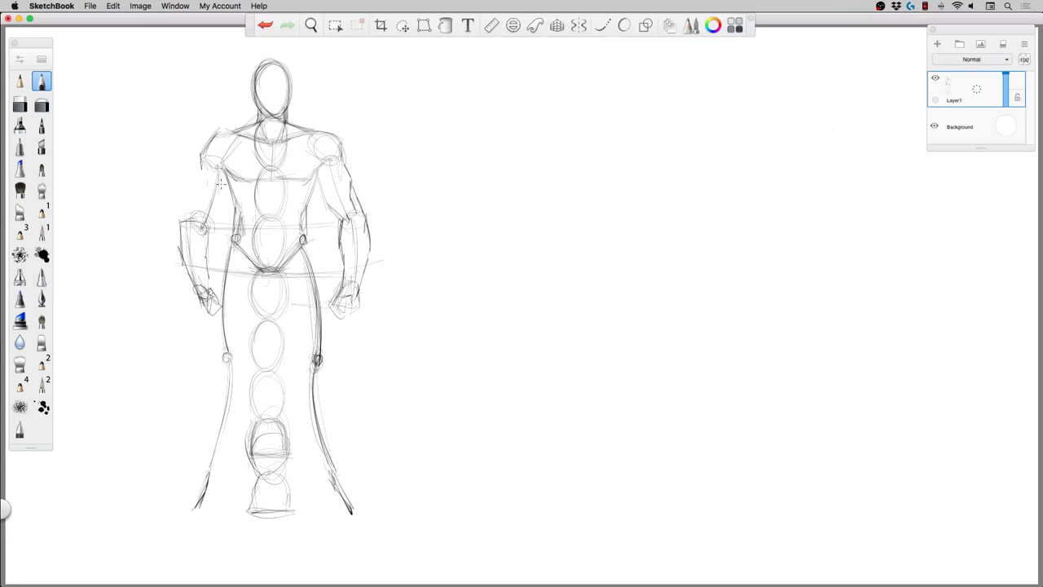
left_click_drag(221, 184, 218, 222)
left_click_drag(196, 168, 189, 215)
left_click_drag(323, 197, 346, 213)
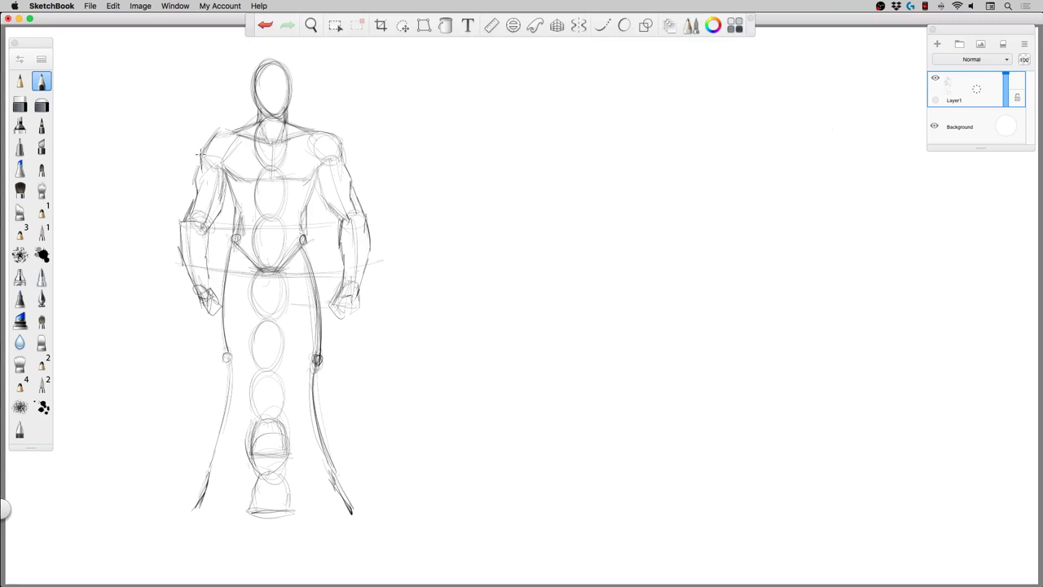
Darken the shoulder and collar contours and sketch the rib cage arch with the abdomen's centre line.
mouse_move(218, 130)
left_mouse_down()
mouse_move(307, 140)
mouse_move(330, 129)
mouse_move(329, 169)
left_mouse_up()
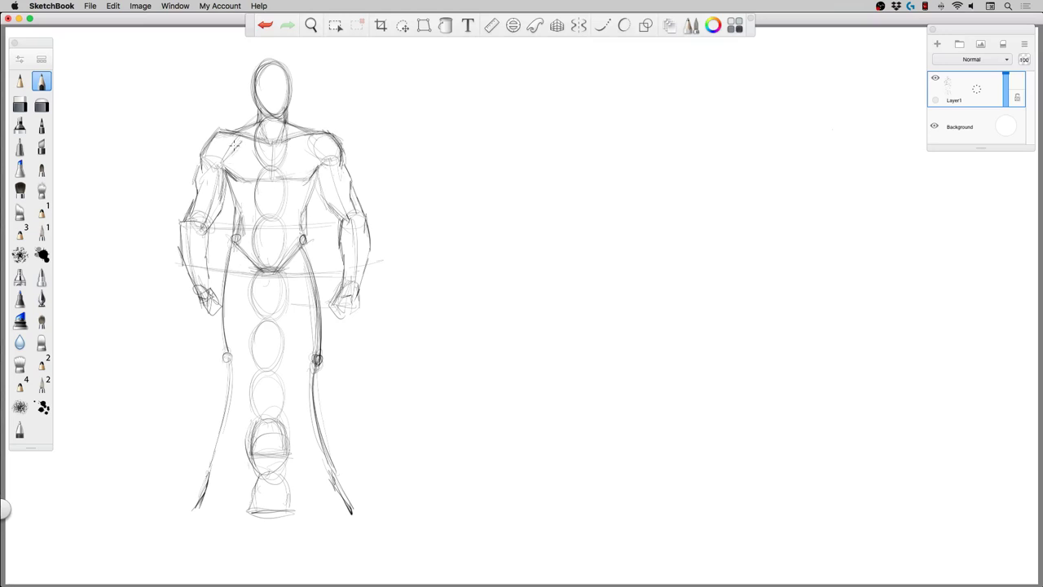
left_click_drag(230, 151, 241, 140)
left_click_drag(306, 136, 299, 139)
mouse_move(271, 192)
left_mouse_down()
mouse_move(273, 238)
mouse_move(325, 306)
left_mouse_up()
Sketch the inner and outer thigh contours of both legs around the gesture lines.
mouse_move(312, 240)
left_mouse_down()
mouse_move(328, 285)
mouse_move(324, 350)
left_mouse_up()
left_click_drag(273, 281, 295, 350)
left_click_drag(290, 310, 302, 359)
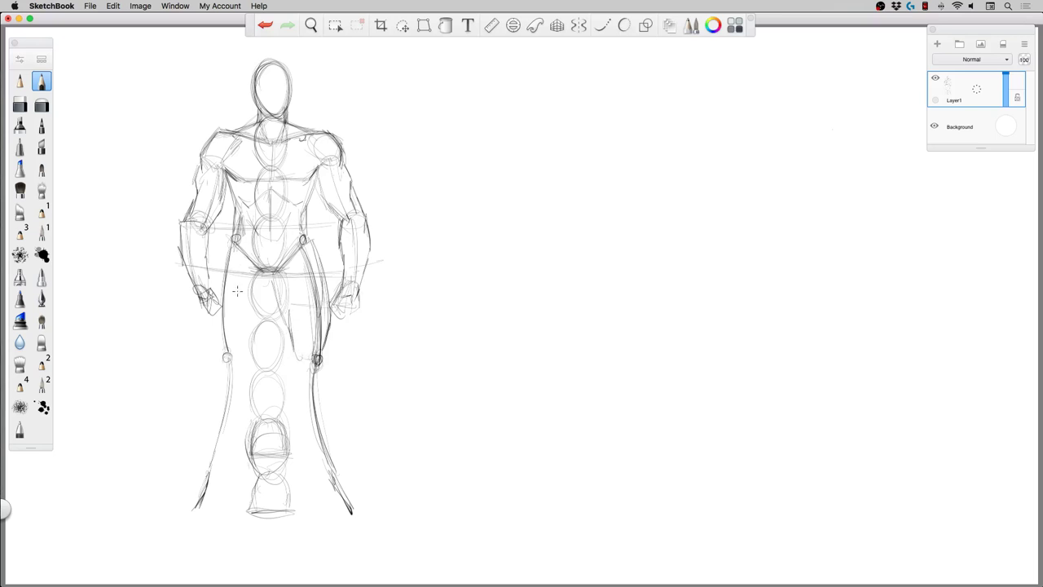
left_click_drag(272, 277, 258, 317)
left_click_drag(225, 249, 222, 303)
mouse_move(237, 267)
left_mouse_down()
mouse_move(215, 349)
mouse_move(225, 359)
left_mouse_up()
Sketch the knee and calf contours of both lower legs down to the ankles.
mouse_move(256, 306)
left_mouse_down()
mouse_move(238, 386)
mouse_move(217, 366)
mouse_move(203, 401)
mouse_move(238, 412)
mouse_move(228, 439)
left_mouse_up()
left_click_drag(209, 393, 205, 473)
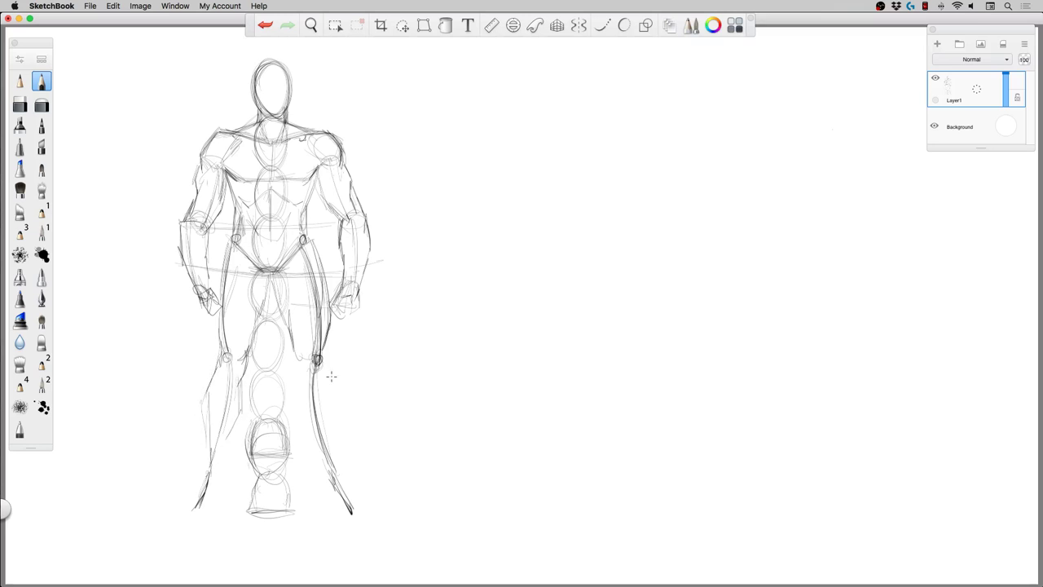
mouse_move(330, 360)
left_mouse_down()
mouse_move(323, 388)
mouse_move(339, 413)
mouse_move(300, 400)
mouse_move(295, 414)
mouse_move(334, 427)
mouse_move(339, 466)
mouse_move(318, 469)
left_mouse_up()
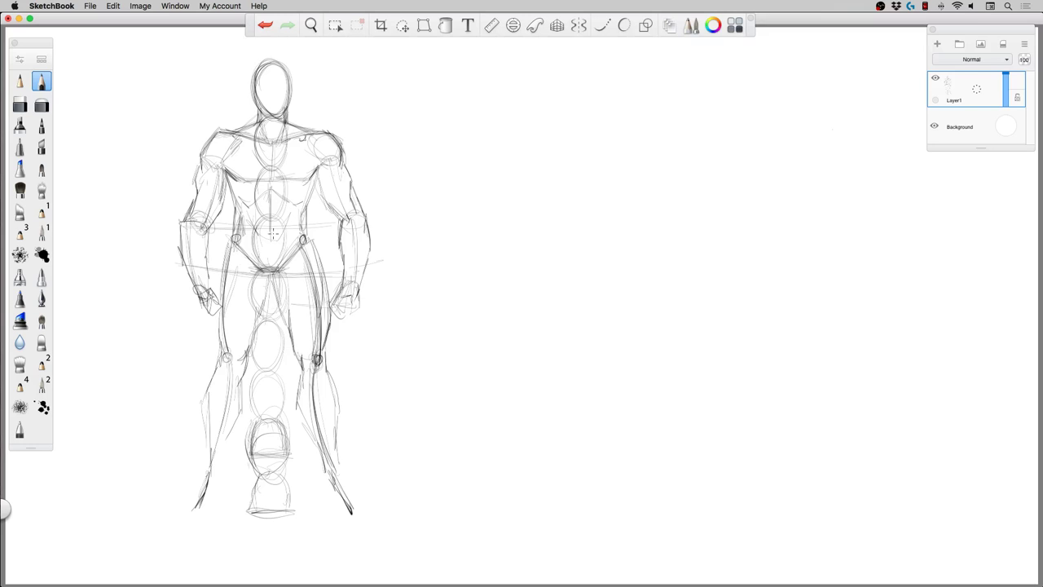
Darken the inner and outer thigh contours from the hips and crotch to the knees.
mouse_move(275, 273)
left_mouse_down()
mouse_move(287, 329)
mouse_move(262, 303)
mouse_move(245, 368)
left_mouse_up()
mouse_move(227, 373)
left_mouse_down()
mouse_move(231, 240)
mouse_move(221, 282)
left_mouse_up()
left_click_drag(311, 241, 322, 305)
left_click_drag(234, 238, 214, 345)
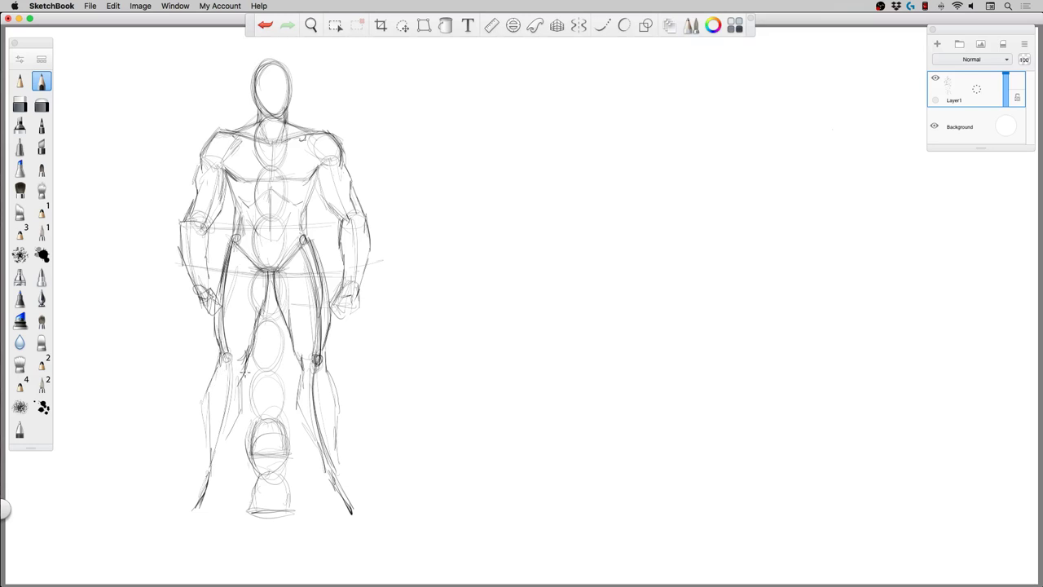
Refine and darken the calf and shin contours of both lower legs down to the ankles.
mouse_move(243, 373)
left_mouse_down()
mouse_move(241, 414)
mouse_move(226, 429)
mouse_move(212, 381)
mouse_move(203, 400)
mouse_move(205, 458)
mouse_move(238, 458)
mouse_move(212, 472)
mouse_move(230, 441)
mouse_move(224, 477)
left_mouse_up()
mouse_move(222, 462)
left_mouse_down()
mouse_move(222, 478)
mouse_move(203, 476)
mouse_move(176, 515)
mouse_move(200, 528)
mouse_move(221, 514)
left_mouse_up()
mouse_move(334, 473)
left_mouse_down()
mouse_move(369, 519)
mouse_move(325, 525)
mouse_move(342, 517)
mouse_move(323, 510)
mouse_move(317, 472)
mouse_move(353, 502)
mouse_move(336, 447)
mouse_move(316, 457)
mouse_move(315, 447)
left_mouse_up()
left_click_drag(295, 372, 317, 453)
mouse_move(329, 375)
left_mouse_down()
mouse_move(339, 456)
mouse_move(316, 483)
left_mouse_up()
Sketch the ankles and outward-pointing feet at the ends of both legs.
left_click_drag(217, 481, 220, 500)
left_click_drag(229, 471, 209, 523)
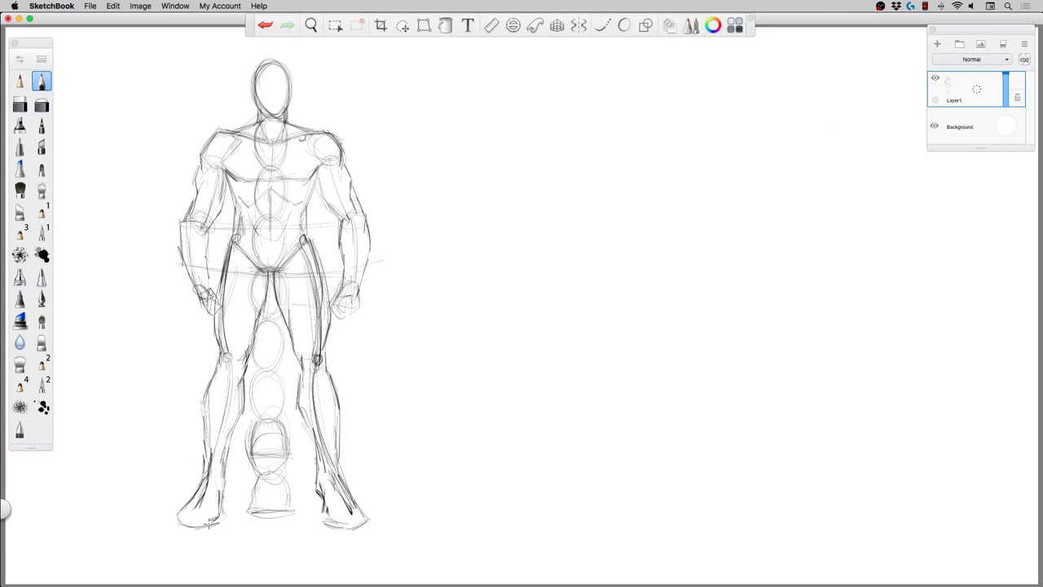
mouse_move(320, 501)
left_mouse_down()
mouse_move(323, 521)
mouse_move(344, 528)
left_mouse_up()
Darken the head outline and jaw, strengthen the neck, and add centre and eye guide lines to the face.
mouse_move(258, 98)
left_mouse_down()
mouse_move(252, 70)
mouse_move(264, 58)
mouse_move(284, 68)
mouse_move(284, 57)
mouse_move(292, 89)
mouse_move(266, 55)
mouse_move(292, 77)
mouse_move(290, 114)
mouse_move(257, 116)
mouse_move(277, 122)
mouse_move(289, 107)
left_mouse_up()
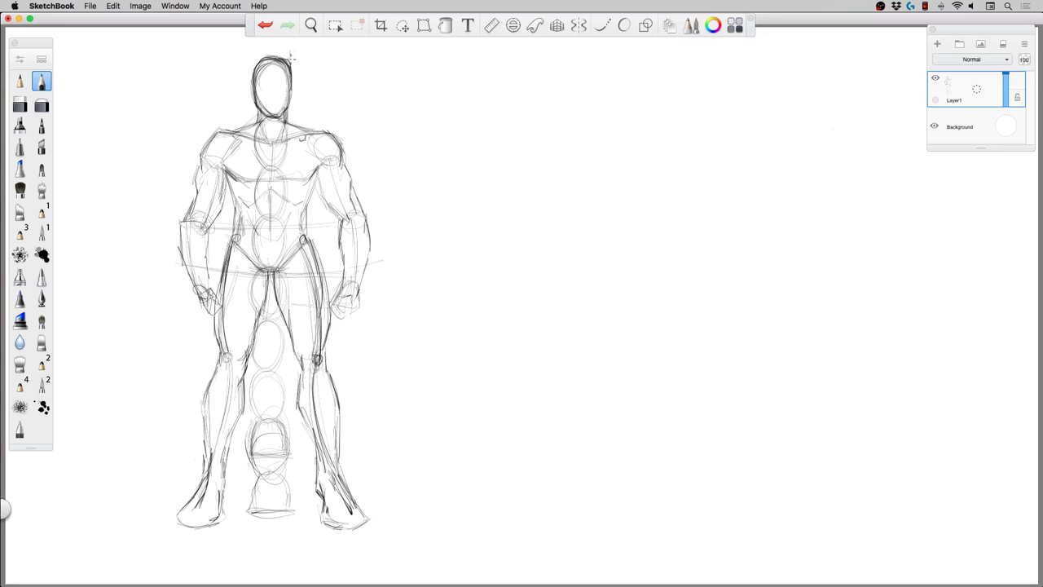
left_click(277, 30)
left_click_drag(292, 65, 273, 61)
mouse_move(259, 107)
left_mouse_down()
mouse_move(256, 126)
mouse_move(287, 128)
left_mouse_up()
left_click_drag(276, 71, 272, 116)
Move the whole figure toward the left edge of the canvas.
left_click(403, 25)
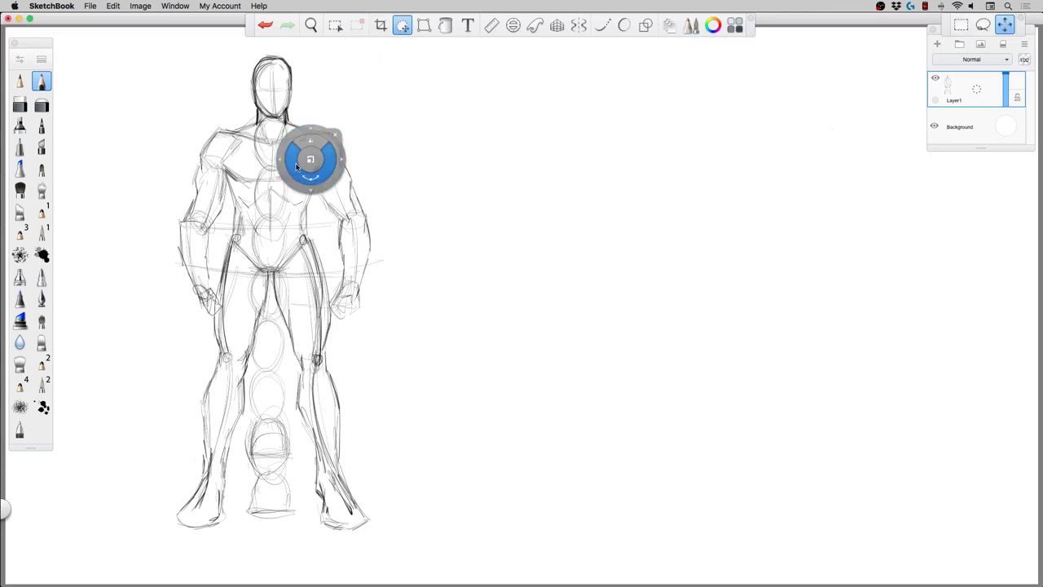
left_click_drag(286, 182, 211, 188)
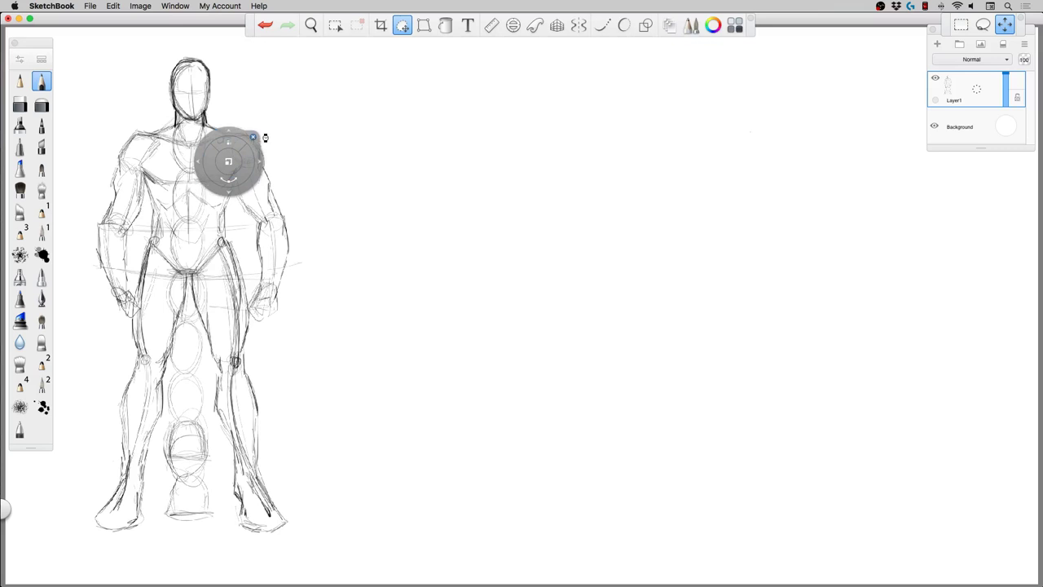
left_click(265, 138)
Add a new layer and rough in an oval head over a large round torso beside the standing figure.
left_click(937, 44)
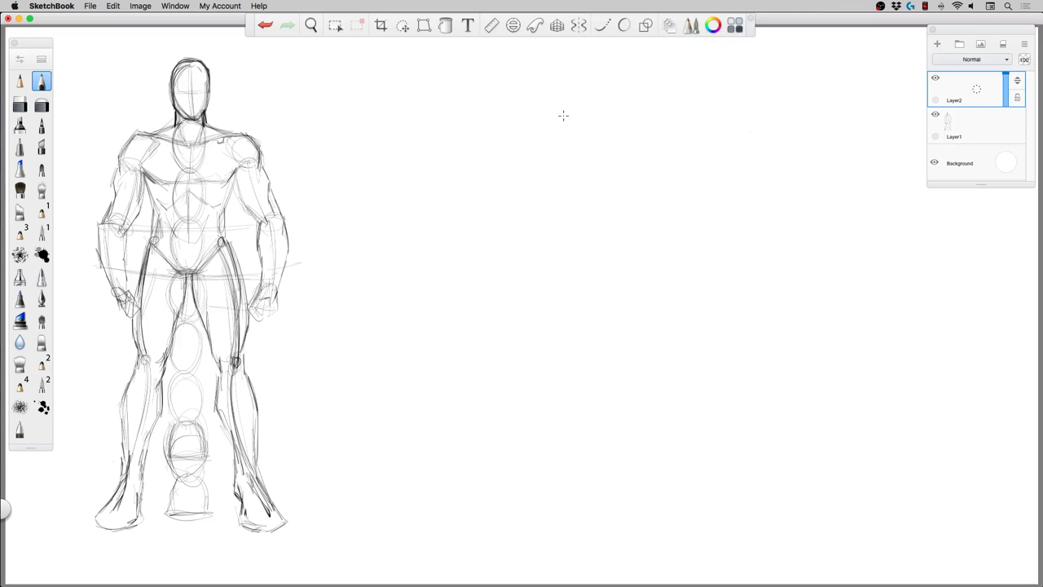
mouse_move(585, 130)
left_mouse_down()
mouse_move(552, 110)
mouse_move(568, 145)
mouse_move(588, 118)
mouse_move(568, 84)
mouse_move(552, 115)
mouse_move(572, 148)
mouse_move(591, 114)
mouse_move(556, 85)
mouse_move(553, 122)
mouse_move(573, 151)
mouse_move(592, 114)
mouse_move(572, 77)
mouse_move(554, 122)
mouse_move(563, 140)
mouse_move(574, 77)
mouse_move(570, 120)
mouse_move(548, 112)
mouse_move(569, 157)
mouse_move(593, 103)
mouse_move(568, 91)
mouse_move(554, 142)
mouse_move(582, 152)
mouse_move(584, 92)
mouse_move(557, 100)
mouse_move(588, 149)
mouse_move(570, 86)
mouse_move(547, 119)
mouse_move(578, 154)
mouse_move(592, 104)
mouse_move(546, 109)
mouse_move(583, 140)
mouse_move(512, 151)
mouse_move(544, 139)
mouse_move(506, 199)
mouse_move(514, 150)
mouse_move(497, 211)
left_mouse_up()
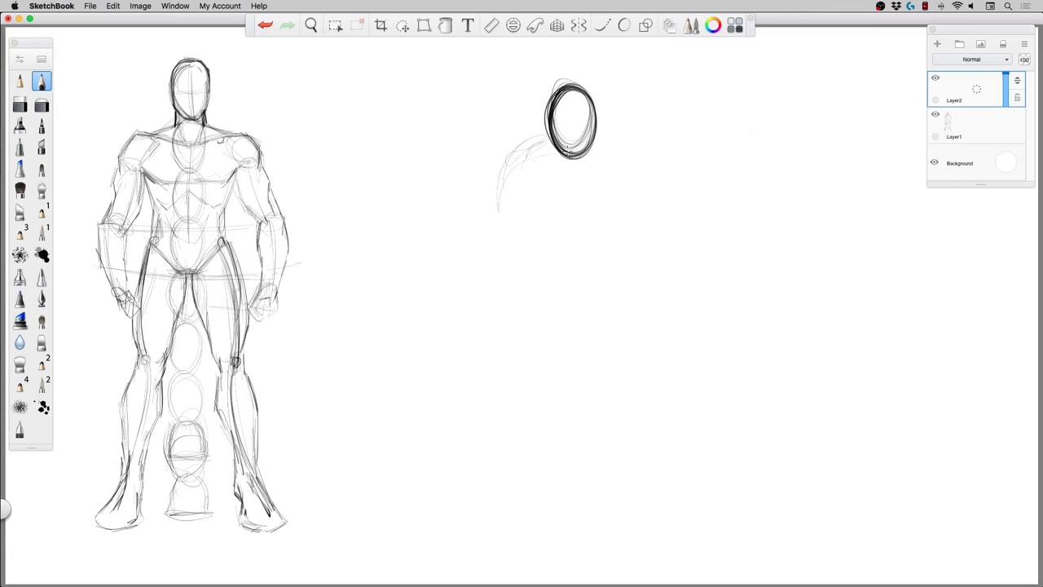
mouse_move(555, 137)
left_mouse_down()
mouse_move(615, 147)
mouse_move(642, 242)
mouse_move(622, 285)
mouse_move(553, 304)
left_mouse_up()
mouse_move(624, 297)
left_mouse_down()
mouse_move(570, 312)
mouse_move(512, 286)
mouse_move(499, 219)
mouse_move(514, 159)
left_mouse_up()
mouse_move(637, 190)
left_mouse_down()
mouse_move(648, 259)
mouse_move(608, 308)
mouse_move(521, 290)
mouse_move(507, 212)
left_mouse_up()
mouse_move(520, 153)
left_mouse_down()
mouse_move(503, 250)
mouse_move(586, 303)
left_mouse_up()
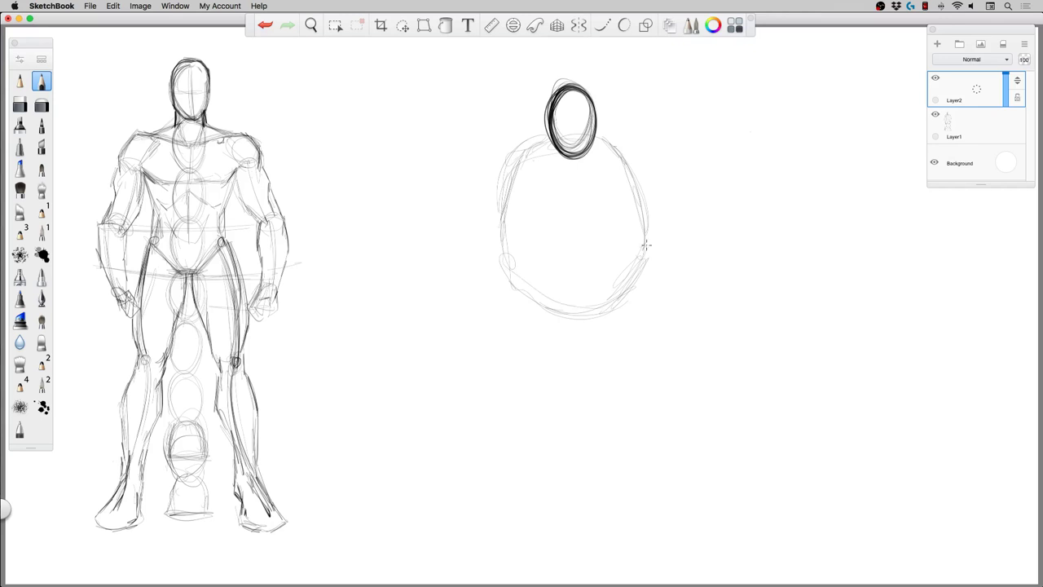
Draw a curved centre line down the face and torso and reinforce the lower belly curve.
mouse_move(576, 97)
left_mouse_down()
mouse_move(610, 244)
mouse_move(599, 213)
mouse_move(609, 225)
mouse_move(595, 314)
left_mouse_up()
mouse_move(611, 274)
left_mouse_down()
mouse_move(617, 246)
mouse_move(585, 163)
mouse_move(607, 300)
mouse_move(600, 205)
mouse_move(600, 304)
mouse_move(613, 237)
mouse_move(617, 255)
mouse_move(576, 328)
mouse_move(621, 287)
mouse_move(576, 327)
mouse_move(605, 325)
mouse_move(549, 318)
left_mouse_up()
left_click_drag(629, 293, 513, 295)
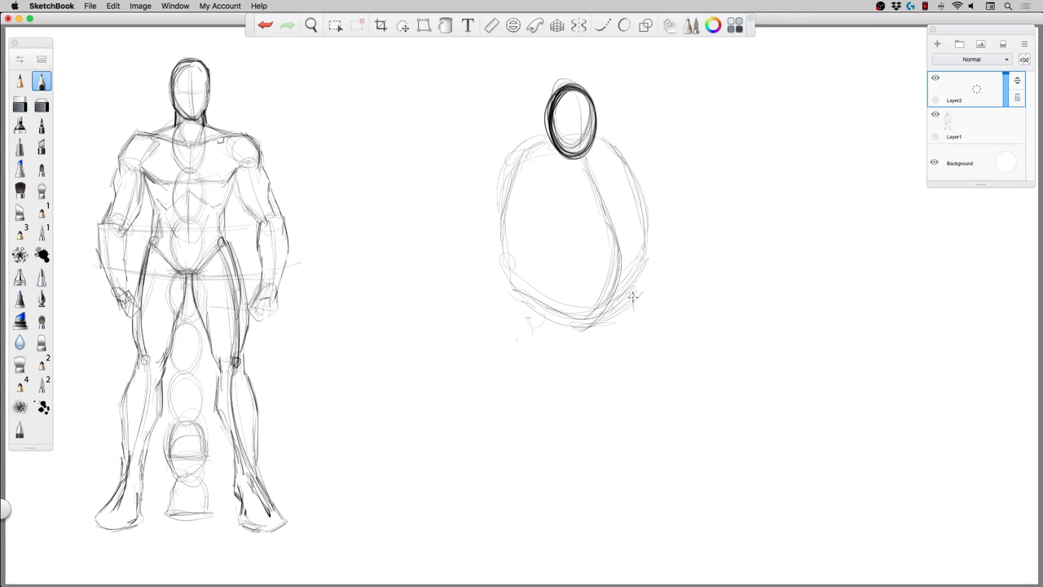
Sketch gesture lines for two widely planted legs with knee joints, running from the hips down to the ankles.
left_click_drag(632, 296, 672, 436)
left_click_drag(529, 316, 489, 447)
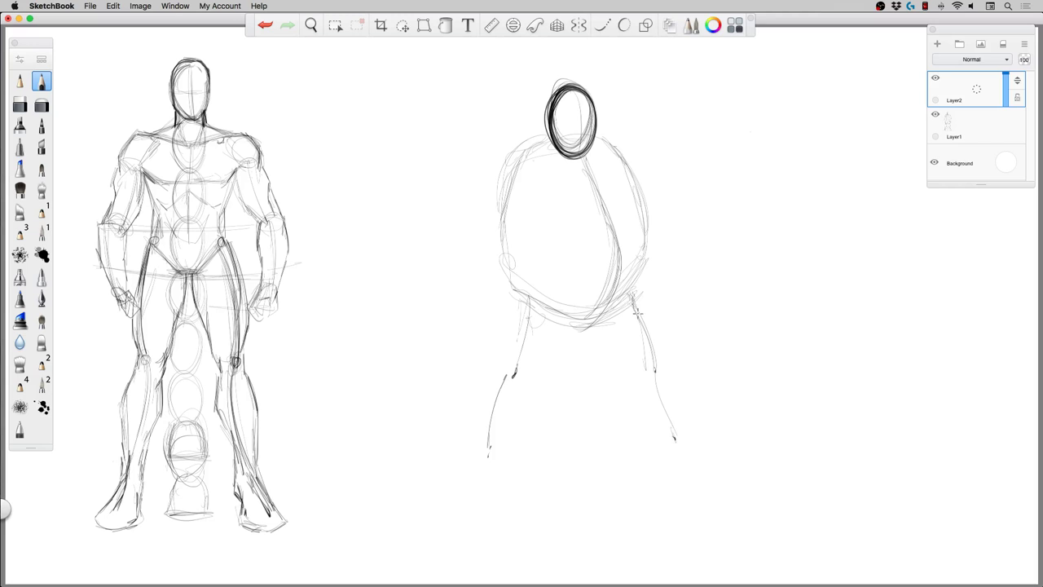
left_click_drag(631, 297, 677, 443)
left_click_drag(522, 315, 495, 459)
Add direction lines for the feet, the right one angled outward and the left one pointing forward.
left_click_drag(676, 440, 702, 455)
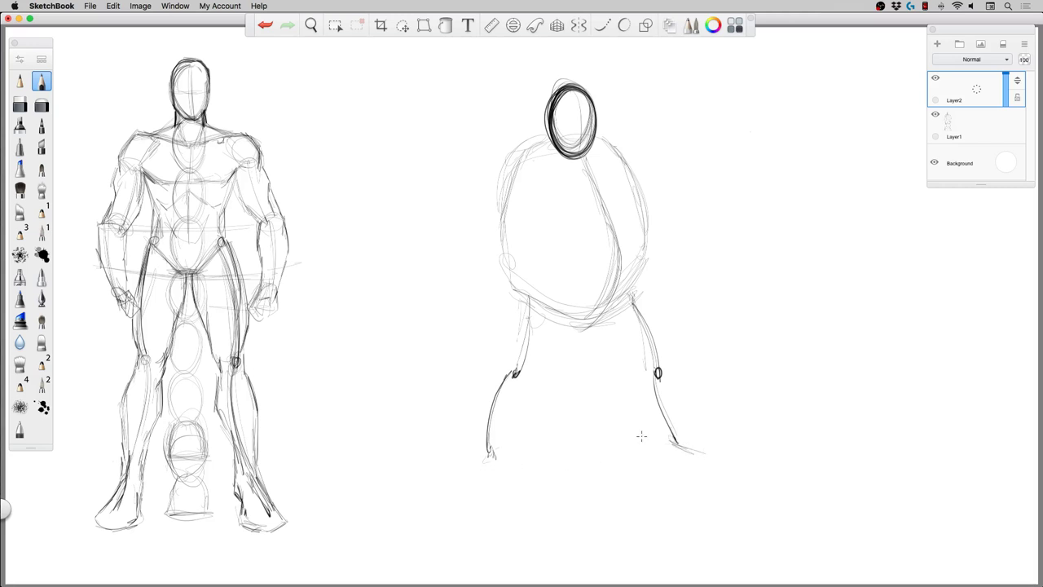
left_click_drag(642, 435, 704, 460)
left_click_drag(491, 453, 491, 481)
left_click_drag(673, 441, 715, 465)
left_click_drag(489, 454, 491, 483)
Sketch round shoulder joints at both upper corners of the torso with a light collar line between them.
left_click_drag(613, 143, 638, 173)
mouse_move(497, 160)
left_mouse_down()
mouse_move(526, 148)
mouse_move(513, 148)
mouse_move(532, 160)
left_mouse_up()
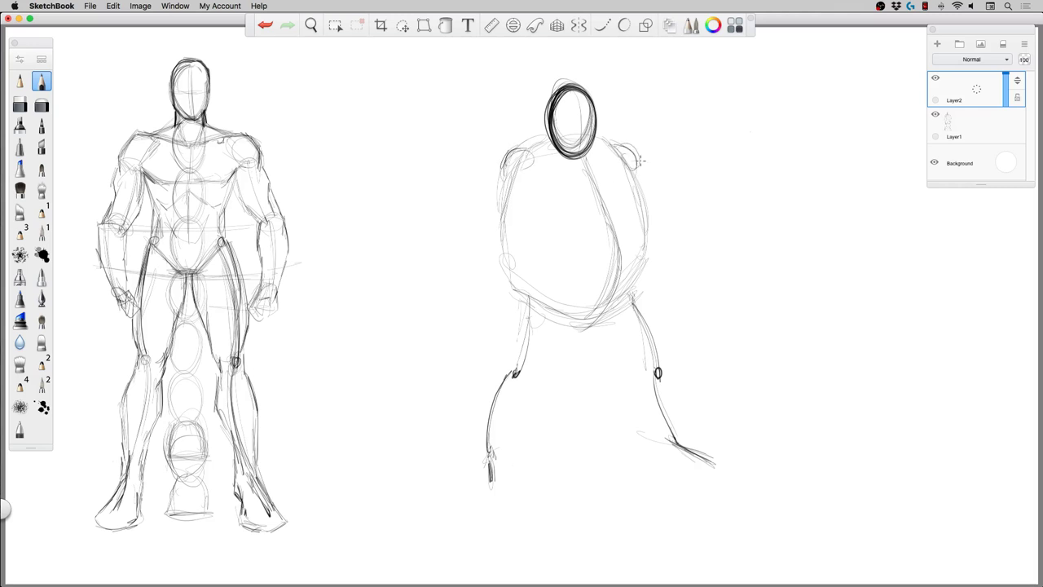
left_click_drag(624, 144, 644, 172)
mouse_move(550, 158)
left_mouse_down()
mouse_move(590, 167)
mouse_move(624, 151)
mouse_move(578, 175)
mouse_move(518, 165)
left_mouse_up()
left_click_drag(510, 162, 505, 172)
left_click_drag(637, 155, 630, 170)
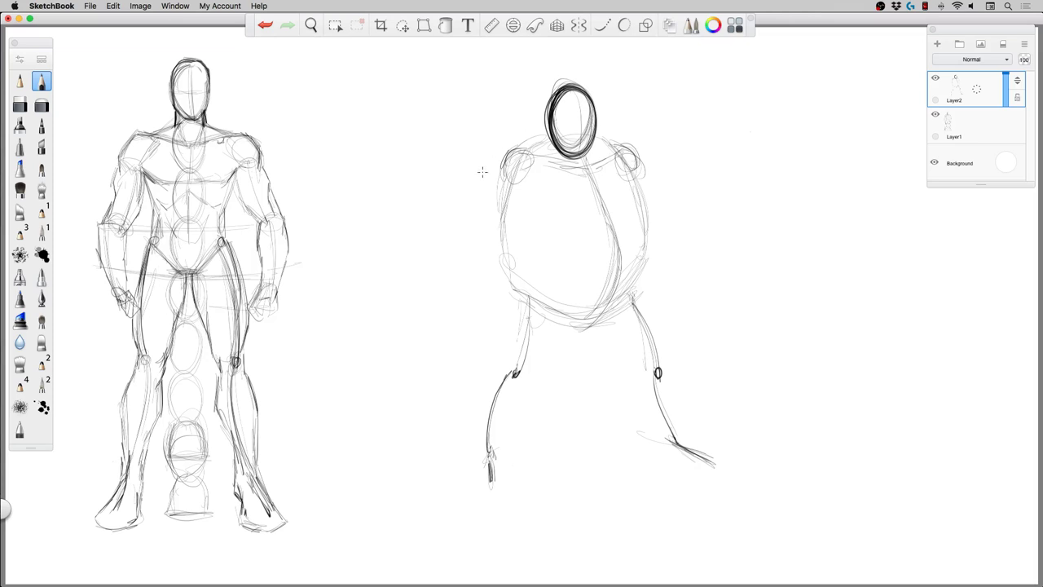
left_click_drag(510, 155, 497, 181)
Sketch the right arm as a bent line with an elbow joint and the hand resting on the hip.
mouse_move(641, 167)
left_mouse_down()
mouse_move(701, 216)
mouse_move(654, 266)
mouse_move(664, 265)
mouse_move(653, 290)
mouse_move(668, 269)
mouse_move(652, 253)
mouse_move(666, 268)
mouse_move(650, 292)
left_mouse_up()
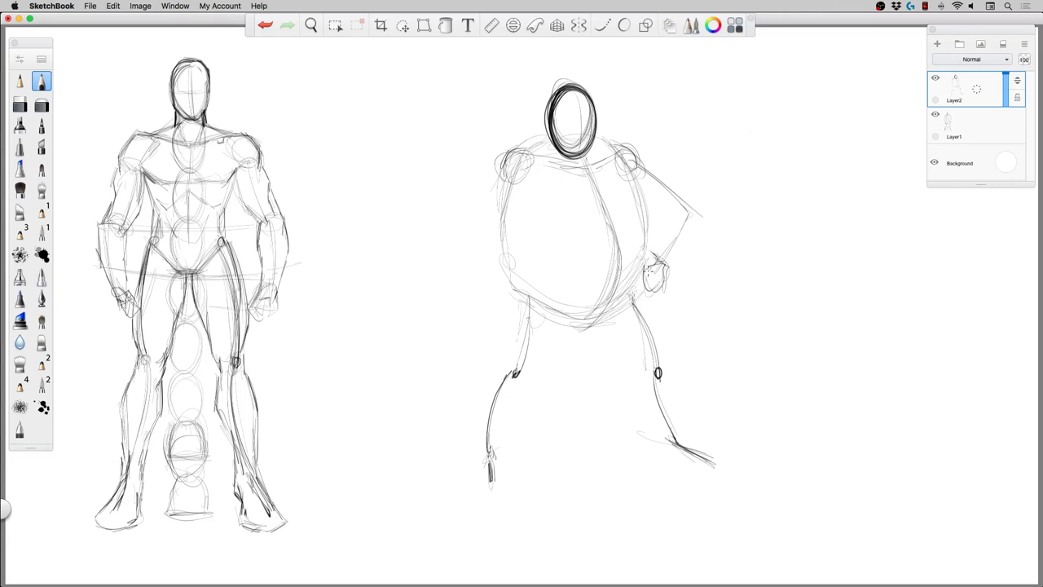
left_click_drag(650, 186, 684, 208)
left_click_drag(680, 227, 652, 292)
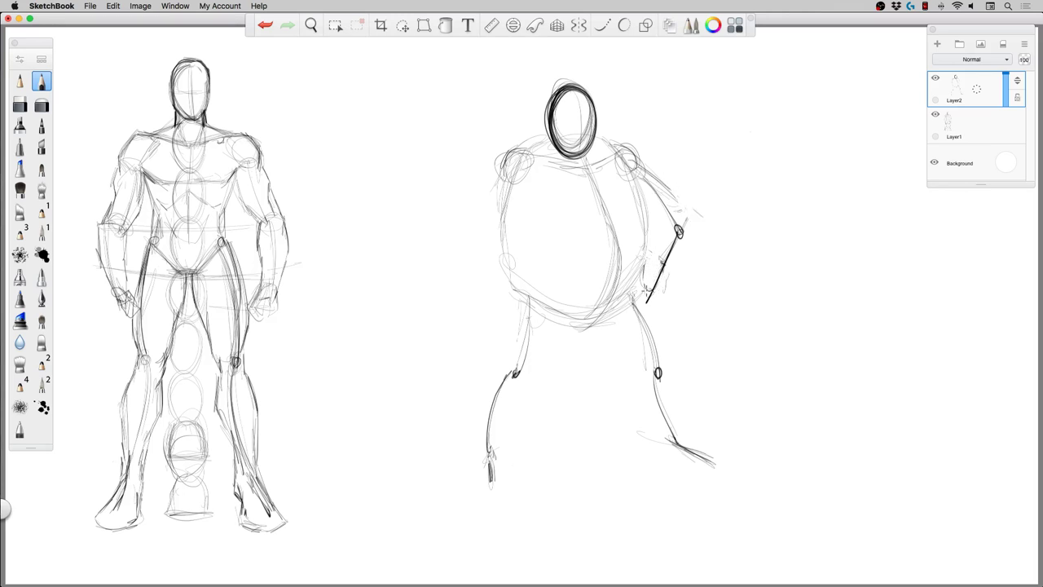
left_click_drag(646, 288, 654, 320)
Sketch the left arm bent across the belly with its shoulder circle and hand, and add guide lines to the face.
mouse_move(512, 164)
left_mouse_down()
mouse_move(476, 232)
mouse_move(593, 242)
mouse_move(618, 222)
mouse_move(621, 241)
mouse_move(608, 222)
mouse_move(581, 229)
mouse_move(582, 244)
mouse_move(574, 226)
mouse_move(579, 253)
left_mouse_up()
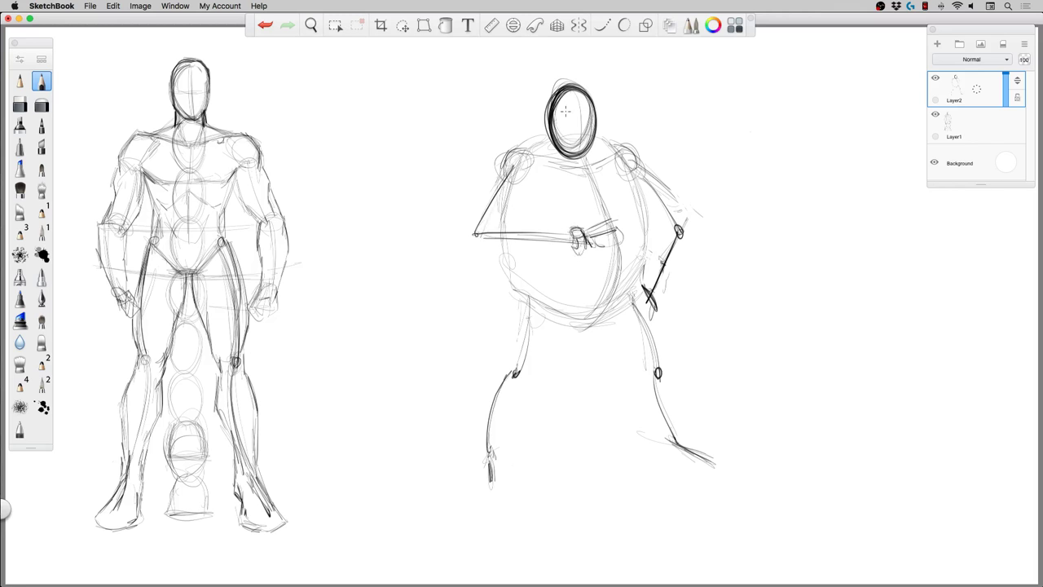
mouse_move(578, 101)
left_mouse_down()
mouse_move(580, 154)
mouse_move(560, 128)
mouse_move(579, 153)
left_mouse_up()
left_click_drag(519, 240, 562, 241)
left_click_drag(481, 235, 576, 241)
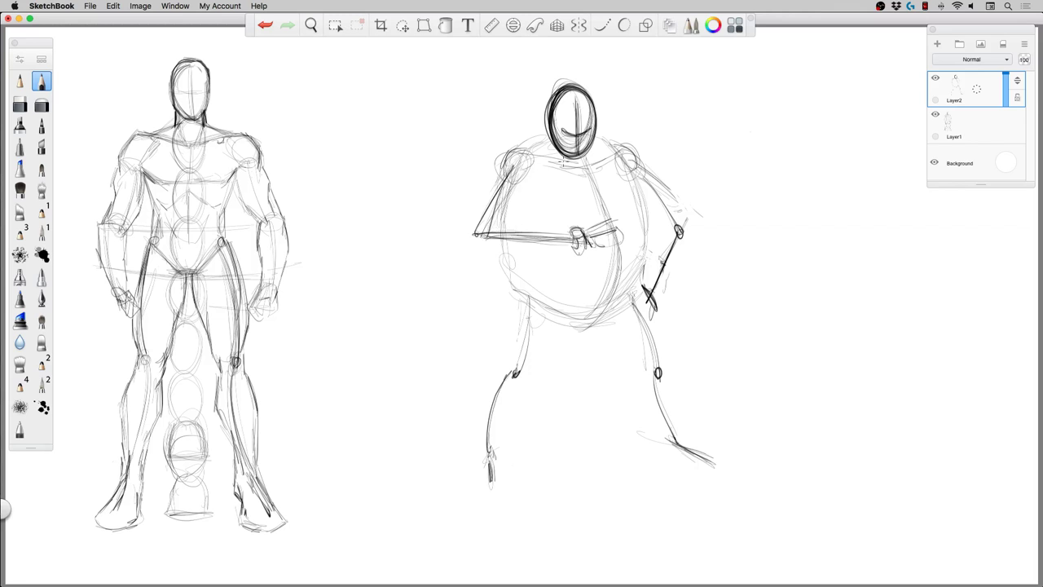
mouse_move(513, 169)
left_mouse_down()
mouse_move(510, 236)
mouse_move(512, 155)
left_mouse_up()
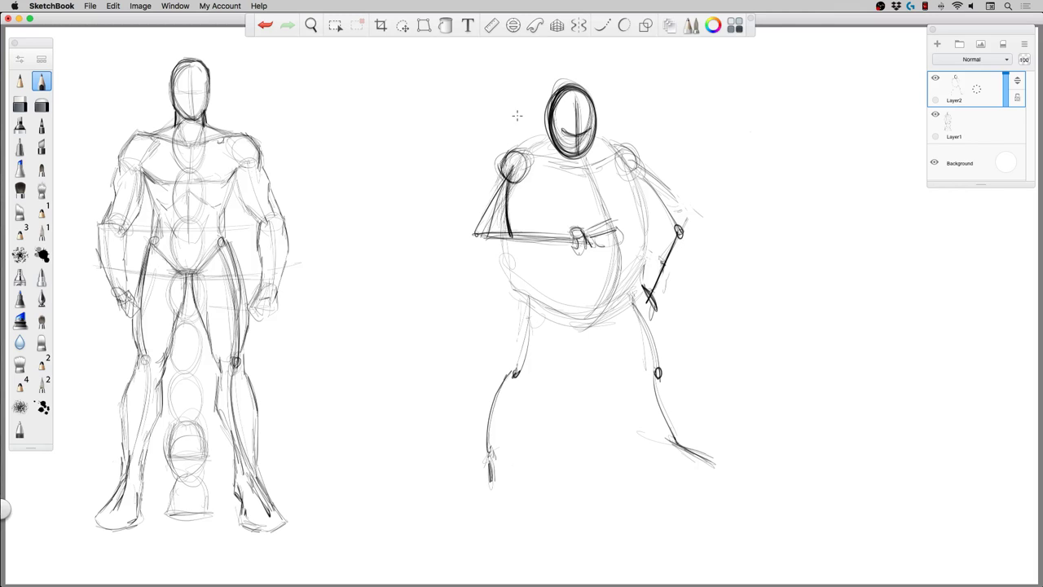
mouse_move(476, 243)
left_mouse_down()
mouse_move(494, 201)
mouse_move(476, 240)
mouse_move(577, 239)
left_mouse_up()
mouse_move(513, 237)
left_mouse_down()
mouse_move(577, 240)
mouse_move(620, 224)
mouse_move(587, 248)
mouse_move(511, 237)
mouse_move(514, 184)
left_mouse_up()
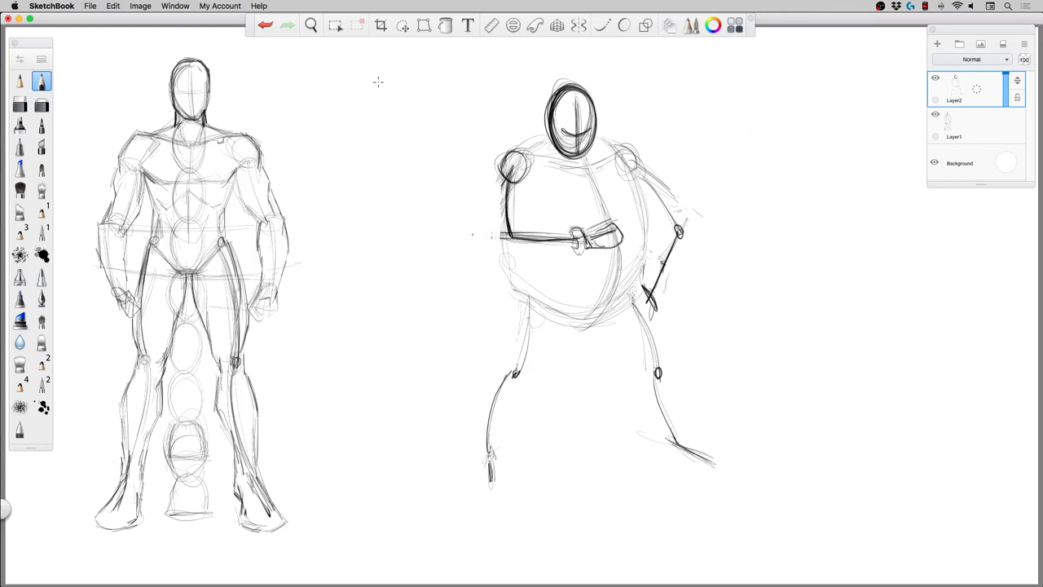
Darken the right elbow joint and head outline, and shape the bottom of the torso into a V-shaped pelvis.
mouse_move(673, 222)
left_mouse_down()
mouse_move(680, 232)
mouse_move(675, 224)
left_mouse_up()
mouse_move(499, 217)
left_mouse_down()
mouse_move(501, 273)
mouse_move(558, 316)
mouse_move(605, 328)
mouse_move(630, 302)
left_mouse_up()
left_click_drag(597, 332, 521, 290)
left_click_drag(522, 290, 564, 313)
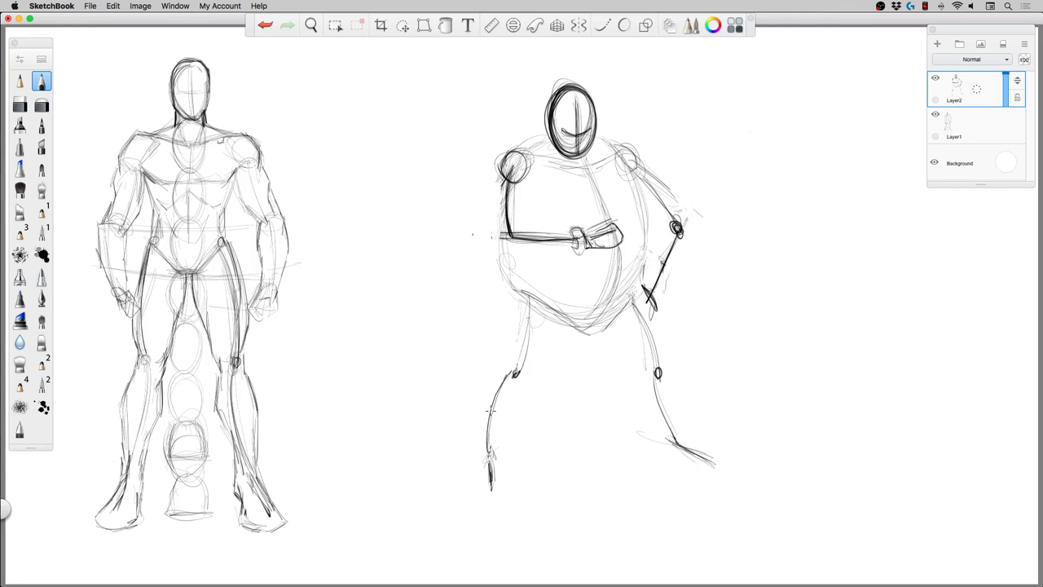
mouse_move(554, 107)
left_mouse_down()
mouse_move(590, 137)
mouse_move(554, 125)
left_mouse_up()
Lasso the new figure's head, shift it slightly to the right, and deselect it.
left_click(403, 26)
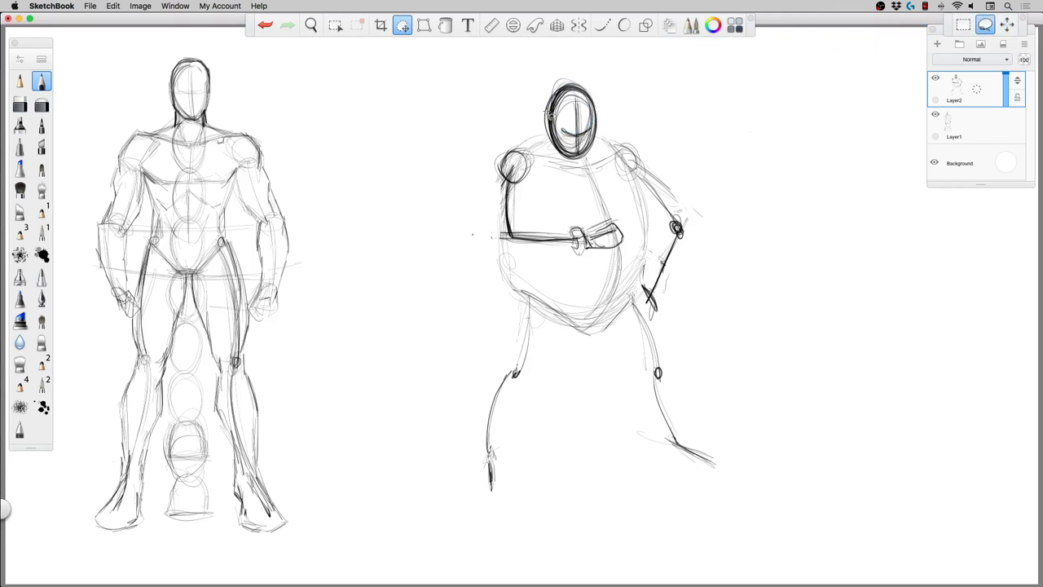
mouse_move(543, 130)
left_mouse_down()
mouse_move(552, 75)
mouse_move(602, 113)
mouse_move(570, 167)
mouse_move(544, 123)
left_mouse_up()
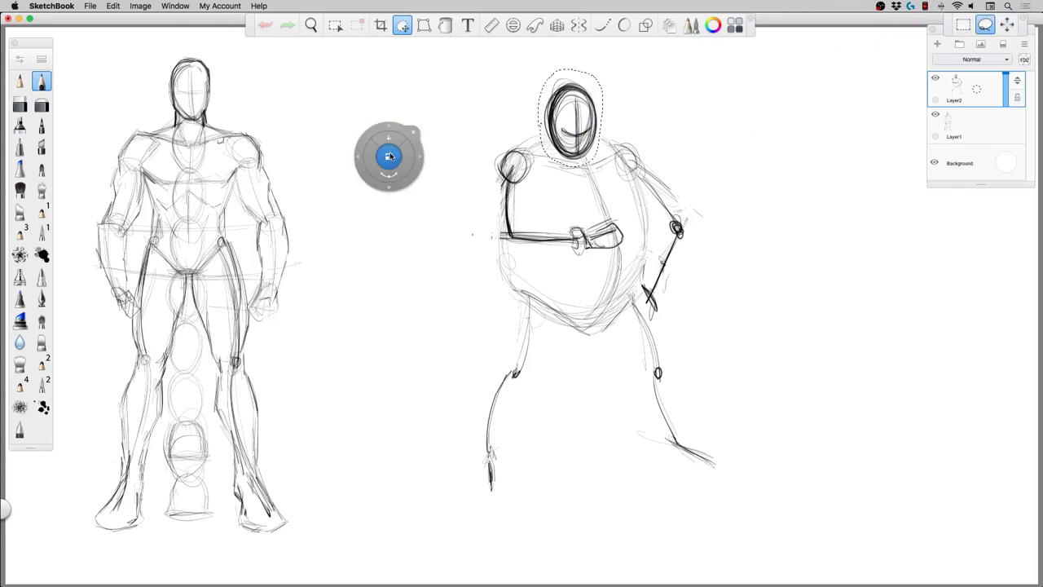
left_click_drag(390, 158, 386, 157)
mouse_move(377, 120)
left_mouse_down()
mouse_move(388, 156)
mouse_move(373, 146)
mouse_move(368, 127)
mouse_move(376, 131)
left_mouse_up()
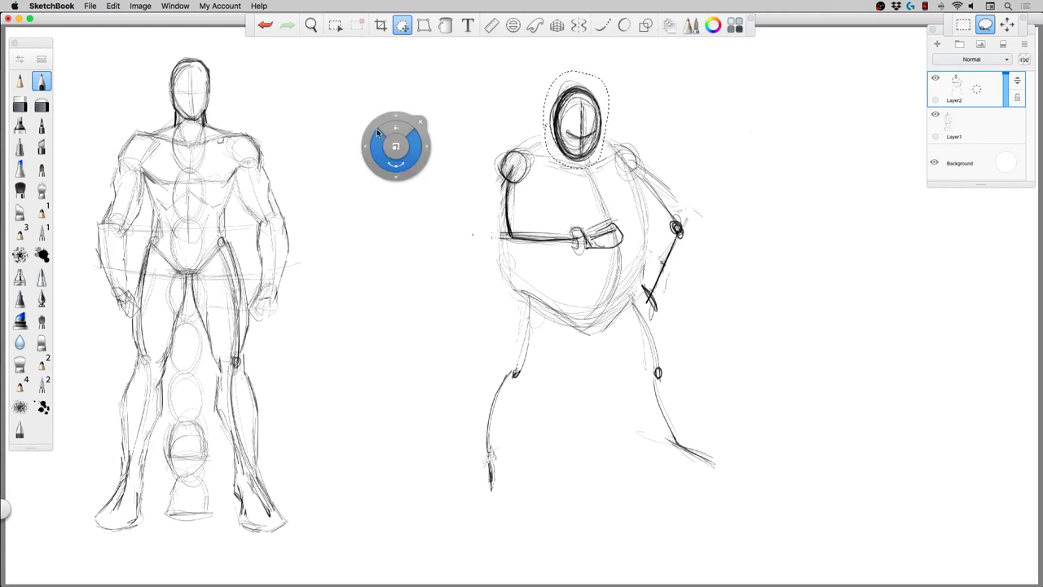
key("super+d")
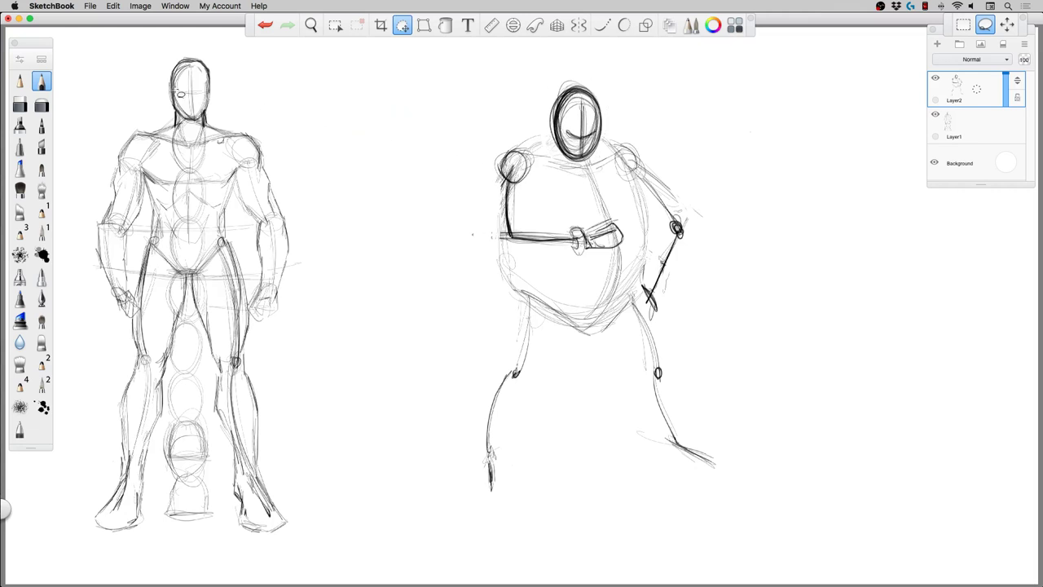
Undo the small neck mark, then sketch the left shoulder slope and a wider left contour for the belly and hip.
left_click(44, 84)
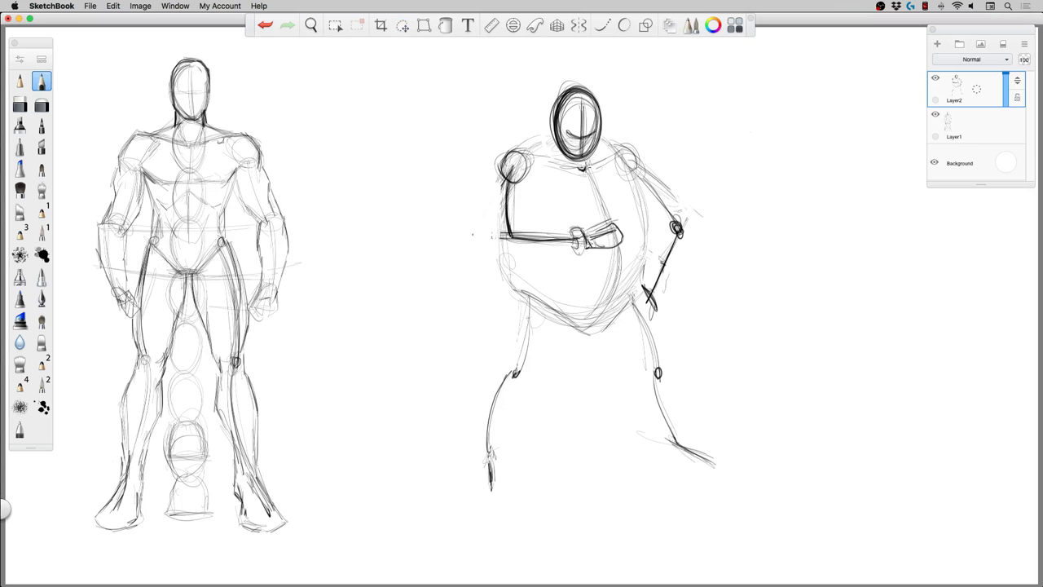
key("super+z")
mouse_move(528, 152)
left_mouse_down()
mouse_move(502, 160)
mouse_move(523, 160)
left_mouse_up()
mouse_move(498, 217)
left_mouse_down()
mouse_move(493, 279)
mouse_move(509, 312)
mouse_move(587, 324)
left_mouse_up()
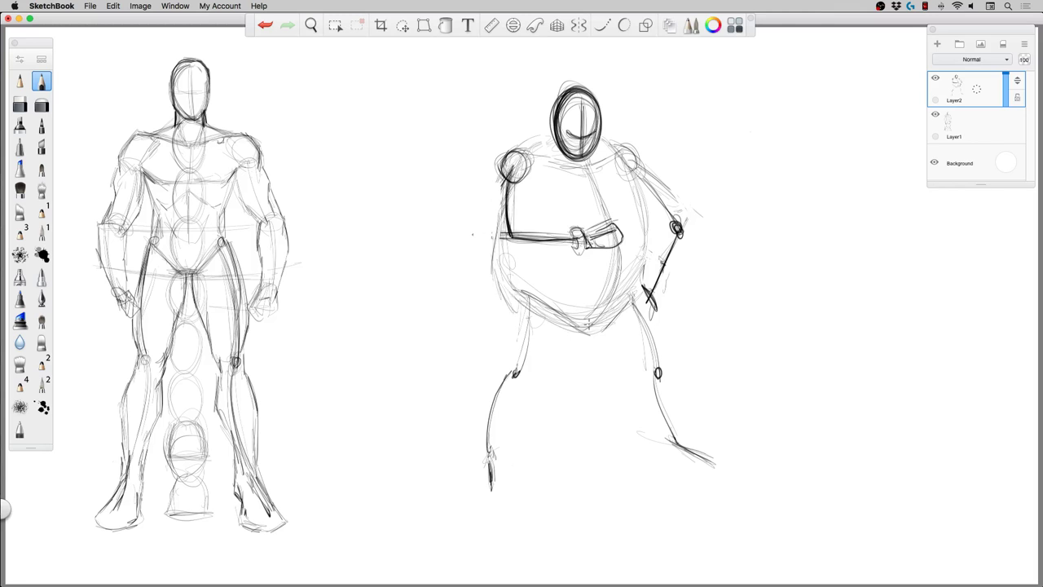
left_click_drag(499, 298, 498, 330)
Lasso the head again, nudge it slightly right and down toward the shoulders, and deselect it.
left_click(403, 25)
mouse_move(542, 110)
left_mouse_down()
mouse_move(574, 173)
mouse_move(544, 123)
left_mouse_up()
left_click_drag(420, 113, 398, 123)
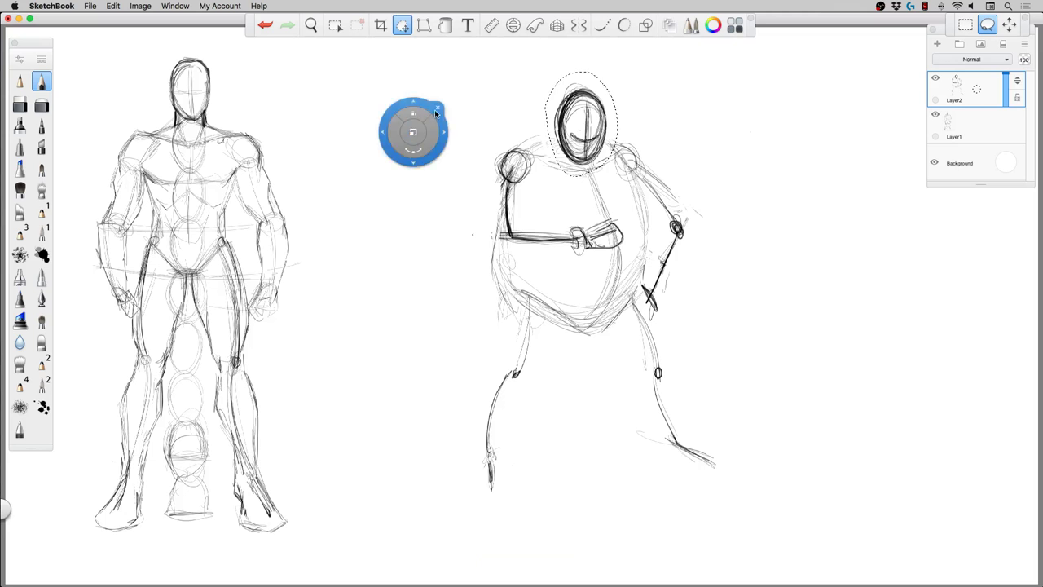
left_click(445, 206)
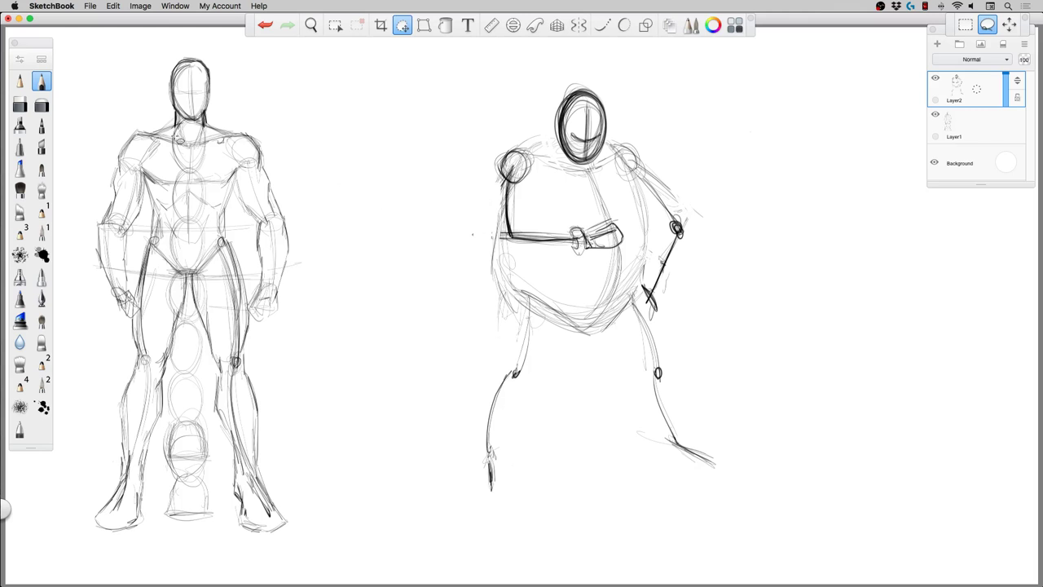
Build both thighs as thick tapered cylinders ending in ellipses above the knees.
left_click(47, 82)
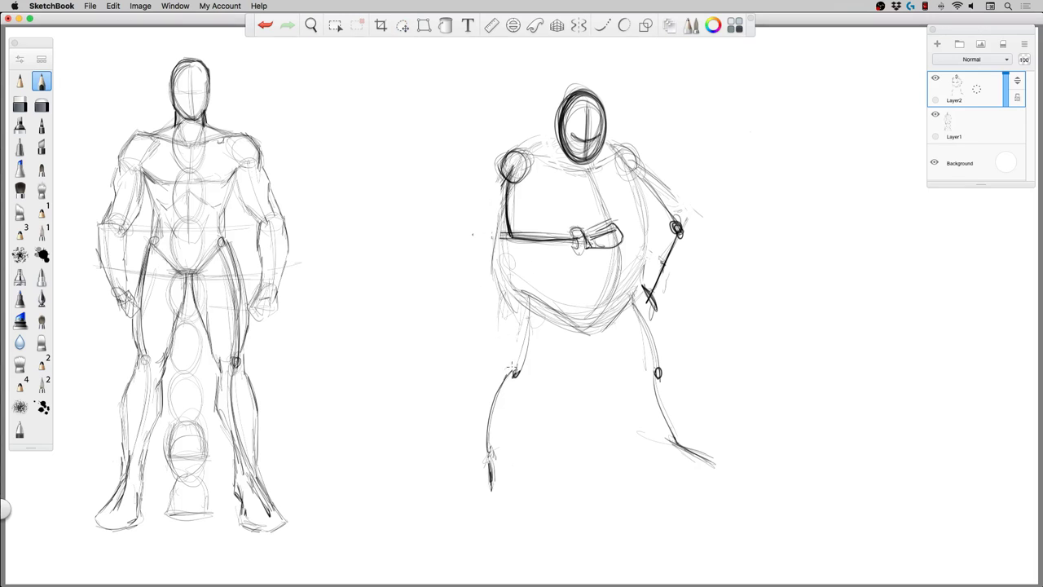
mouse_move(526, 380)
left_mouse_down()
mouse_move(511, 365)
mouse_move(538, 372)
mouse_move(509, 362)
mouse_move(580, 327)
left_mouse_up()
left_click_drag(508, 293, 502, 365)
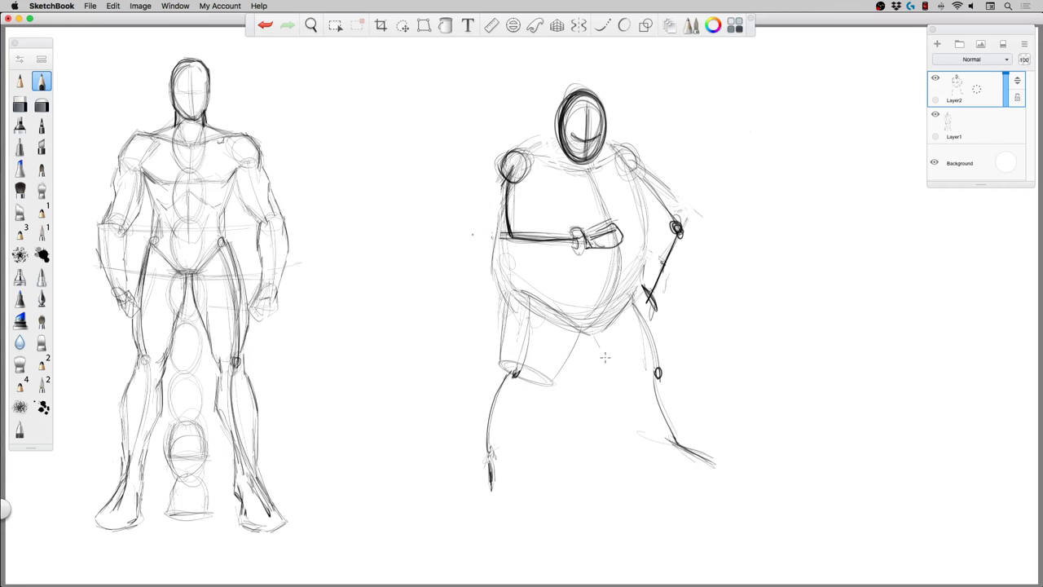
mouse_move(581, 329)
left_mouse_down()
mouse_move(644, 366)
mouse_move(617, 384)
mouse_move(660, 356)
mouse_move(650, 305)
mouse_move(628, 379)
left_mouse_up()
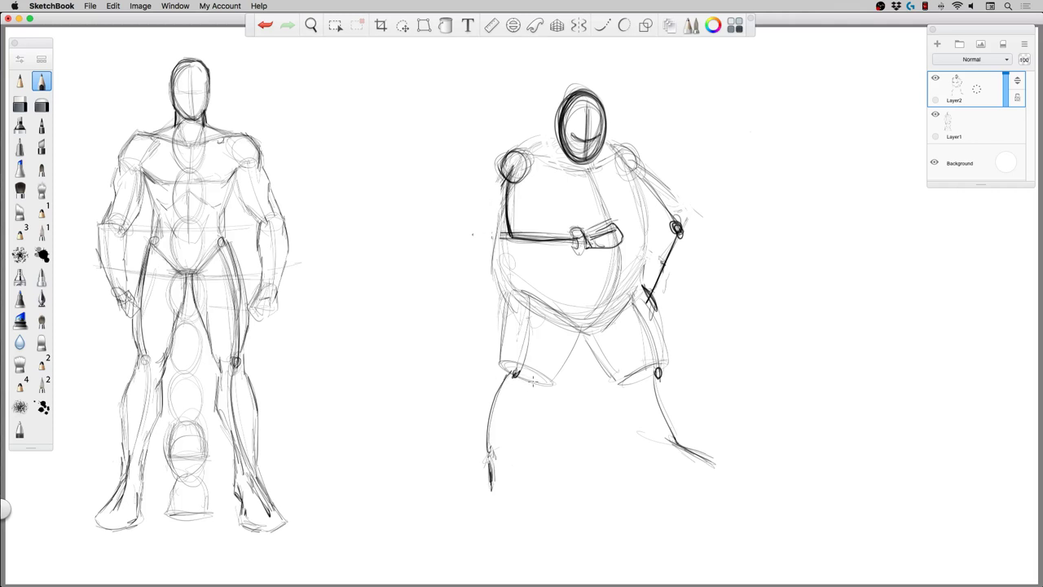
Build both lower legs as cylinders from ellipses below the knees down to the ankles.
mouse_move(505, 372)
left_mouse_down()
mouse_move(542, 393)
mouse_move(504, 372)
left_mouse_up()
mouse_move(633, 387)
left_mouse_down()
mouse_move(668, 378)
mouse_move(631, 388)
left_mouse_up()
mouse_move(506, 380)
left_mouse_down()
mouse_move(476, 414)
mouse_move(479, 445)
left_mouse_up()
left_click_drag(544, 400, 520, 461)
mouse_move(620, 390)
left_mouse_down()
mouse_move(623, 417)
mouse_move(652, 449)
left_mouse_up()
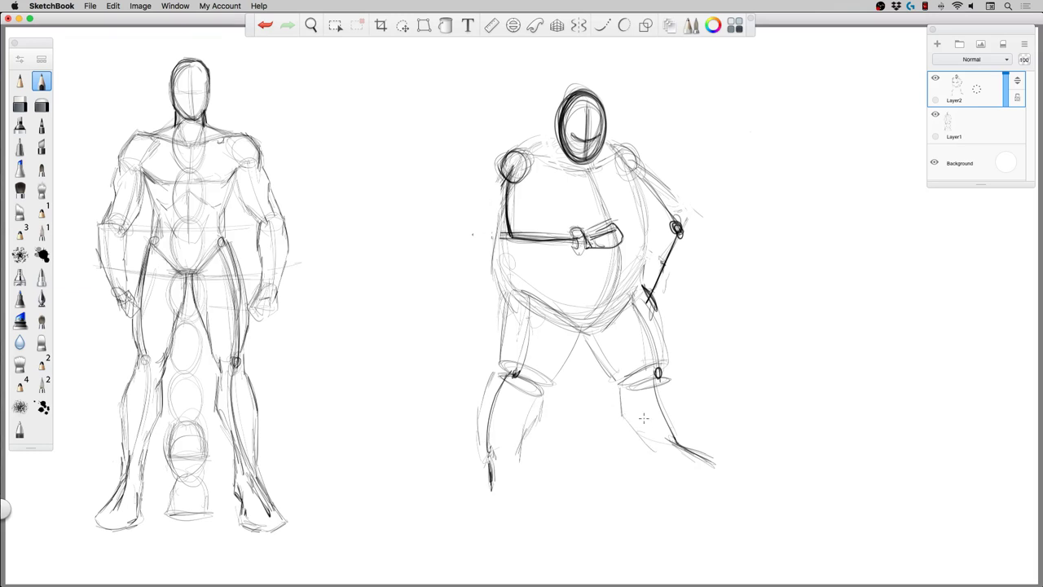
left_click_drag(665, 364, 686, 453)
left_click_drag(656, 457, 668, 446)
mouse_move(488, 466)
left_mouse_down()
mouse_move(518, 450)
mouse_move(523, 463)
left_mouse_up()
Enlarge both shoulders and give thickness to the left upper arm and the forearm crossing the belly.
mouse_move(542, 167)
left_mouse_down()
mouse_move(527, 188)
mouse_move(528, 146)
mouse_move(497, 159)
mouse_move(525, 189)
left_mouse_up()
mouse_move(609, 154)
left_mouse_down()
mouse_move(639, 145)
mouse_move(649, 171)
mouse_move(638, 191)
left_mouse_up()
mouse_move(495, 174)
left_mouse_down()
mouse_move(492, 236)
mouse_move(532, 218)
mouse_move(538, 232)
mouse_move(532, 217)
mouse_move(512, 250)
mouse_move(546, 212)
mouse_move(547, 225)
mouse_move(582, 238)
mouse_move(577, 246)
left_mouse_up()
left_click_drag(512, 253, 579, 249)
left_click_drag(532, 229, 582, 236)
left_click_drag(528, 232, 552, 221)
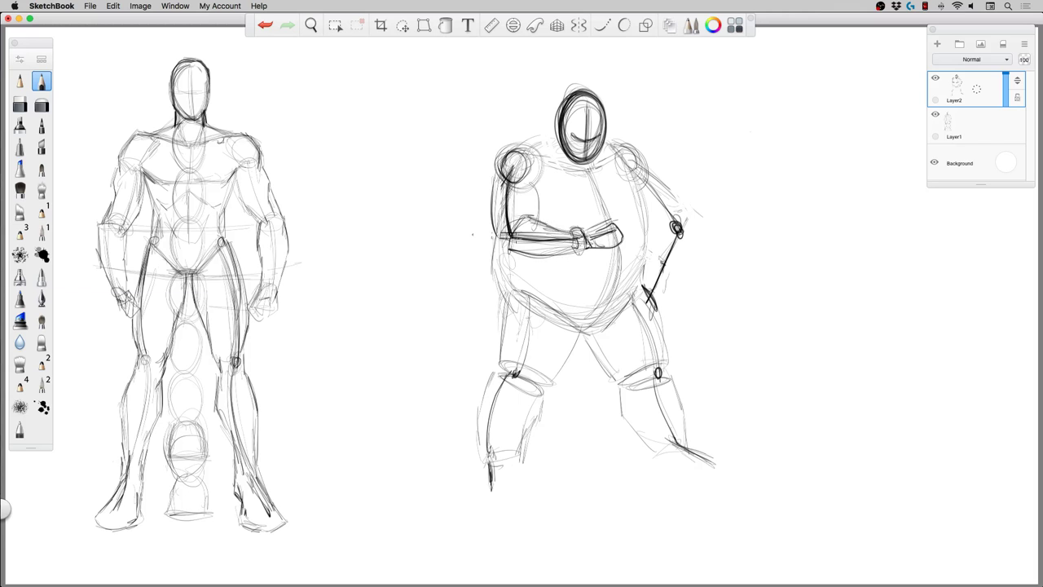
Outline the thickness of the right upper arm, elbow and forearm down to the hip.
mouse_move(650, 183)
left_mouse_down()
mouse_move(673, 206)
mouse_move(659, 228)
mouse_move(678, 209)
mouse_move(659, 181)
mouse_move(647, 220)
mouse_move(669, 232)
mouse_move(660, 222)
mouse_move(673, 225)
mouse_move(659, 234)
mouse_move(688, 243)
mouse_move(648, 251)
mouse_move(663, 265)
mouse_move(653, 275)
mouse_move(679, 271)
mouse_move(657, 300)
left_mouse_up()
mouse_move(690, 241)
left_mouse_down()
mouse_move(658, 299)
mouse_move(689, 265)
left_mouse_up()
left_click_drag(672, 216, 686, 210)
mouse_move(681, 212)
left_mouse_down()
mouse_move(690, 233)
mouse_move(649, 263)
mouse_move(660, 294)
left_mouse_up()
Draw the overhanging belly fold across the waist between both hips.
left_click_drag(577, 302, 637, 293)
left_click_drag(518, 290, 608, 292)
mouse_move(529, 295)
left_mouse_down()
mouse_move(599, 305)
mouse_move(643, 289)
left_mouse_up()
mouse_move(610, 303)
left_mouse_down()
mouse_move(647, 277)
mouse_move(652, 298)
left_mouse_up()
mouse_move(647, 299)
left_mouse_down()
mouse_move(657, 308)
mouse_move(656, 296)
mouse_move(607, 310)
left_mouse_up()
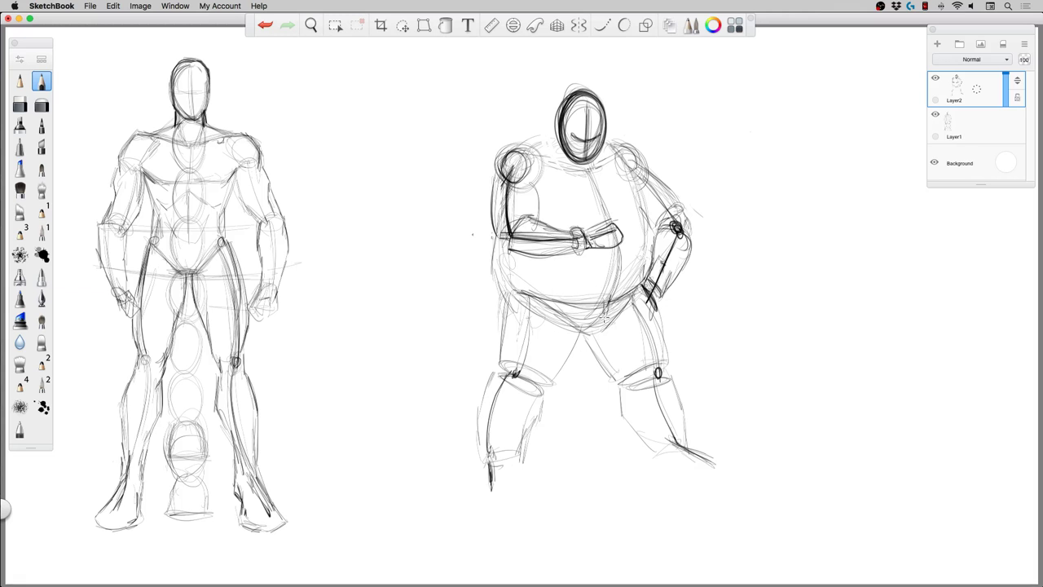
Add crease lines at the hips and strengthen the contours of both thighs.
mouse_move(523, 307)
left_mouse_down()
mouse_move(549, 297)
mouse_move(544, 305)
left_mouse_up()
mouse_move(605, 335)
left_mouse_down()
mouse_move(657, 290)
mouse_move(666, 364)
left_mouse_up()
mouse_move(503, 302)
left_mouse_down()
mouse_move(498, 382)
mouse_move(560, 373)
mouse_move(592, 339)
left_mouse_up()
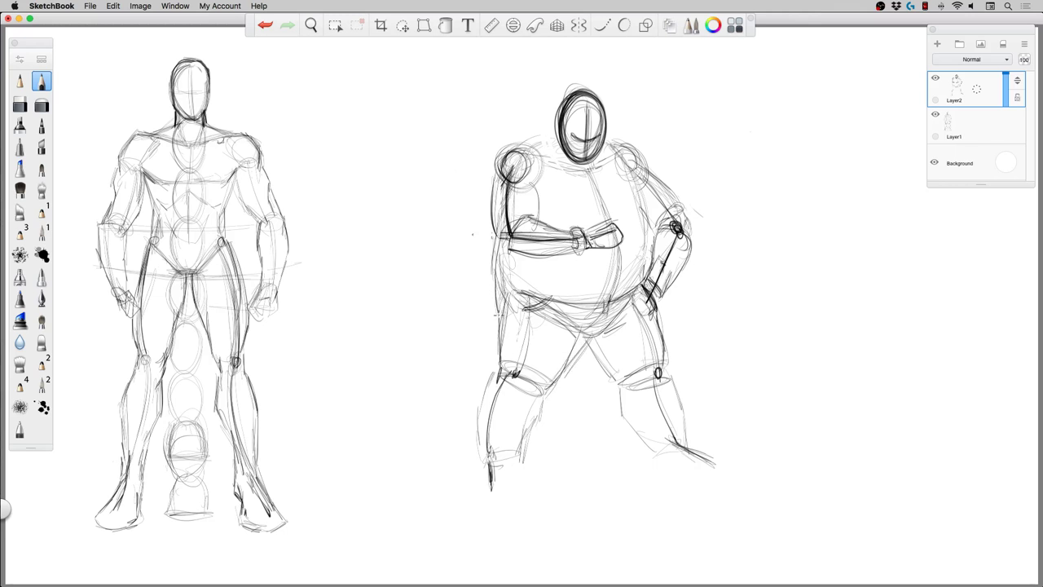
Draw the chest fold and collar lines across the upper torso, and rough in the left foot.
mouse_move(499, 317)
left_mouse_down()
mouse_move(501, 232)
mouse_move(599, 219)
mouse_move(567, 213)
mouse_move(627, 209)
mouse_move(633, 192)
left_mouse_up()
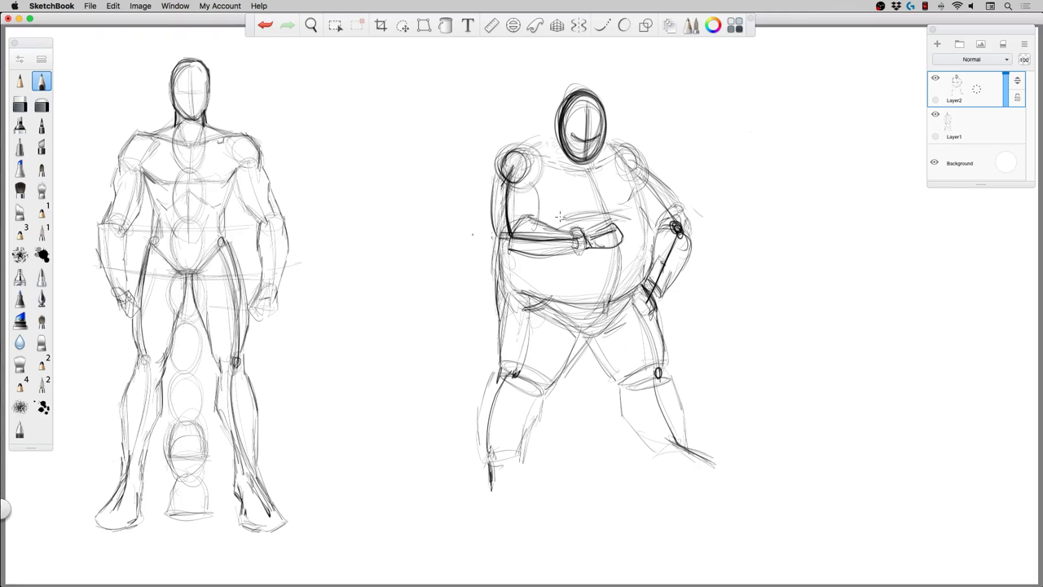
mouse_move(542, 204)
left_mouse_down()
mouse_move(563, 218)
mouse_move(625, 210)
left_mouse_up()
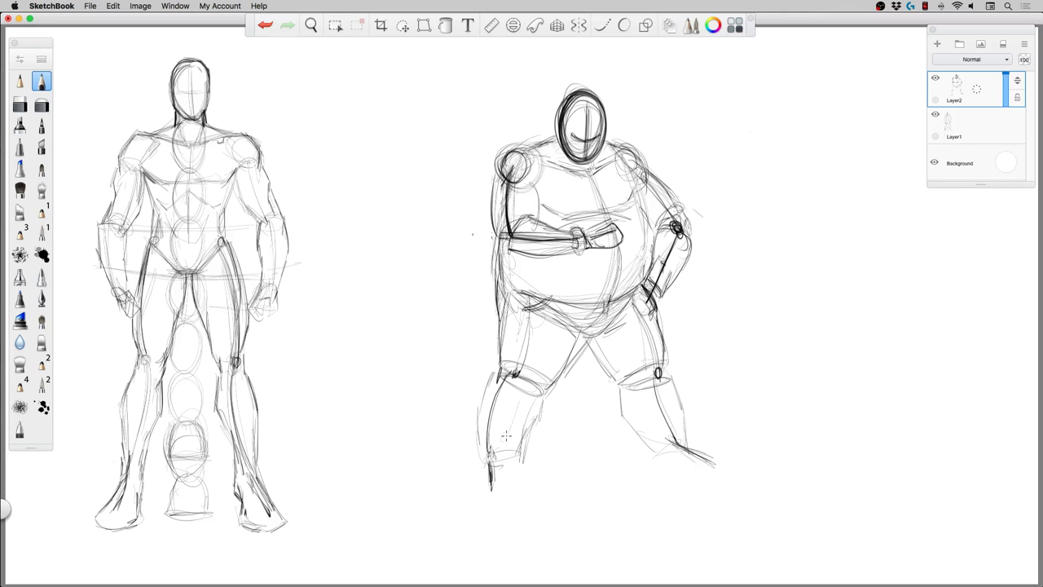
mouse_move(505, 434)
left_mouse_down()
mouse_move(481, 503)
mouse_move(512, 475)
mouse_move(520, 498)
mouse_move(473, 512)
mouse_move(501, 447)
left_mouse_up()
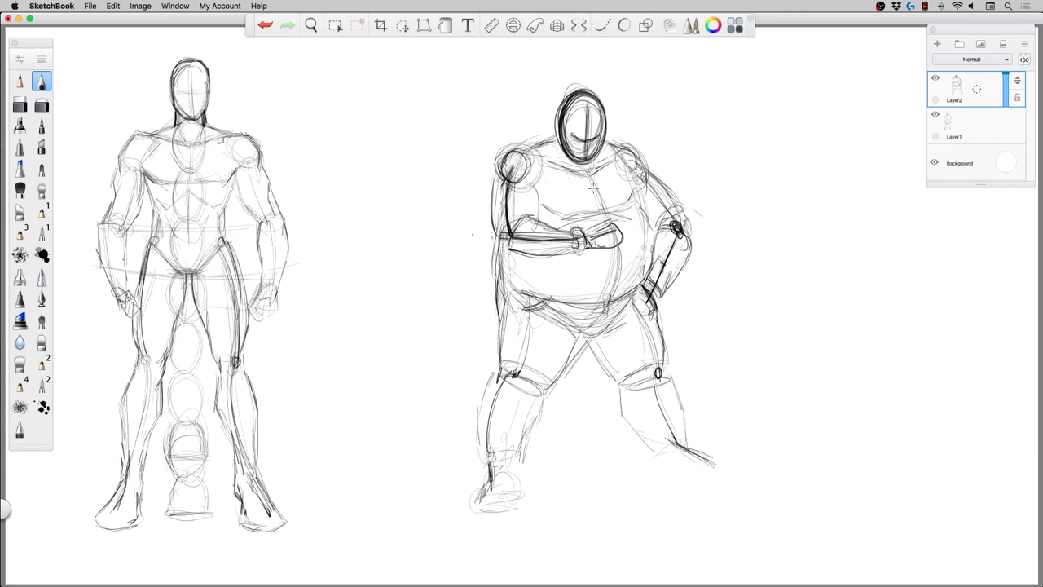
Strengthen the chest's centre line and lower fold, and lightly mark the roundness of the belly.
mouse_move(596, 181)
left_mouse_down()
mouse_move(604, 203)
mouse_move(560, 213)
left_mouse_up()
left_click_drag(630, 207, 639, 188)
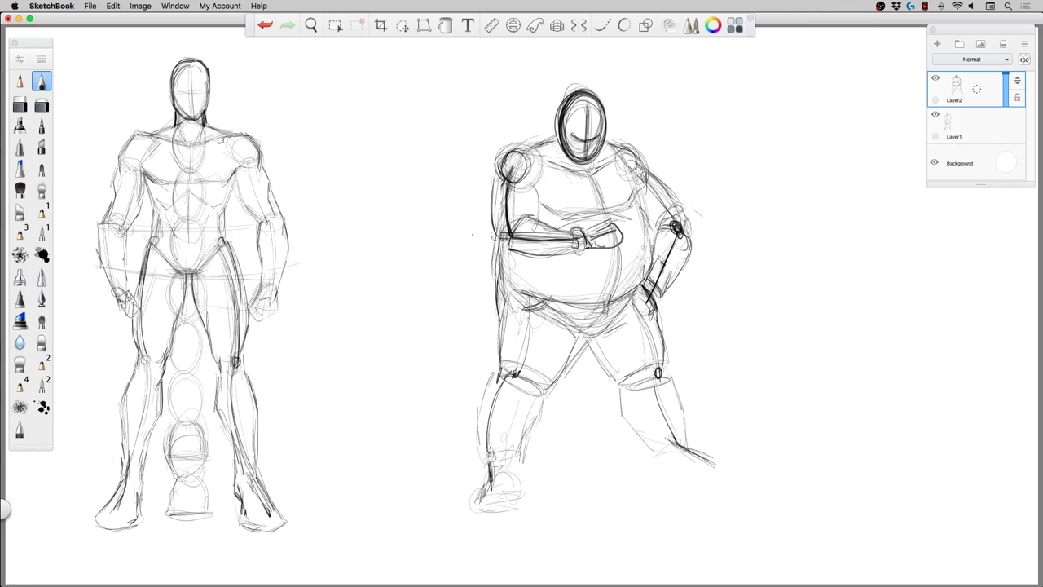
mouse_move(569, 292)
left_mouse_down()
mouse_move(613, 296)
mouse_move(603, 279)
left_mouse_up()
Strengthen the left calf contours and refine the ankle and foot into a shoe shape.
mouse_move(561, 380)
left_mouse_down()
mouse_move(532, 429)
mouse_move(523, 478)
left_mouse_up()
mouse_move(497, 366)
left_mouse_down()
mouse_move(485, 453)
mouse_move(527, 459)
mouse_move(489, 456)
mouse_move(473, 505)
mouse_move(484, 523)
mouse_move(474, 525)
mouse_move(532, 511)
mouse_move(516, 469)
left_mouse_up()
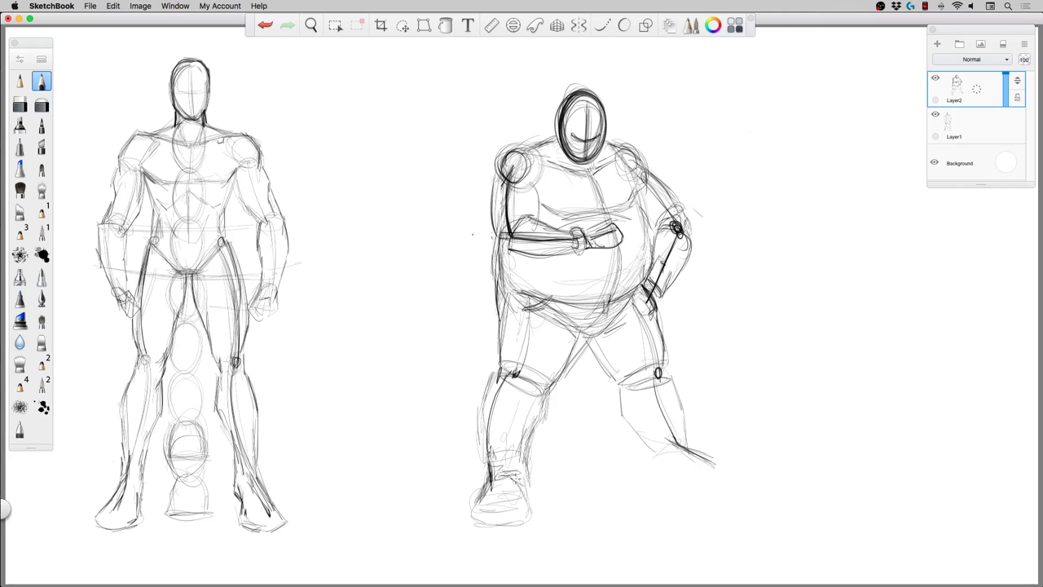
Rough in the heavyset figure's right foot as a shoe and build up the calf and ankle above it.
mouse_move(484, 503)
left_mouse_down()
mouse_move(476, 519)
mouse_move(545, 514)
left_mouse_up()
left_click_drag(589, 491, 659, 461)
mouse_move(692, 454)
left_mouse_down()
mouse_move(670, 461)
mouse_move(694, 451)
left_mouse_up()
mouse_move(693, 451)
left_mouse_down()
mouse_move(738, 477)
mouse_move(720, 469)
mouse_move(738, 491)
mouse_move(696, 495)
mouse_move(649, 482)
left_mouse_up()
mouse_move(648, 461)
left_mouse_down()
mouse_move(662, 493)
mouse_move(719, 492)
mouse_move(721, 463)
mouse_move(731, 479)
mouse_move(673, 437)
mouse_move(652, 442)
mouse_move(673, 446)
mouse_move(666, 459)
mouse_move(684, 438)
mouse_move(637, 456)
mouse_move(618, 413)
mouse_move(673, 396)
left_mouse_up()
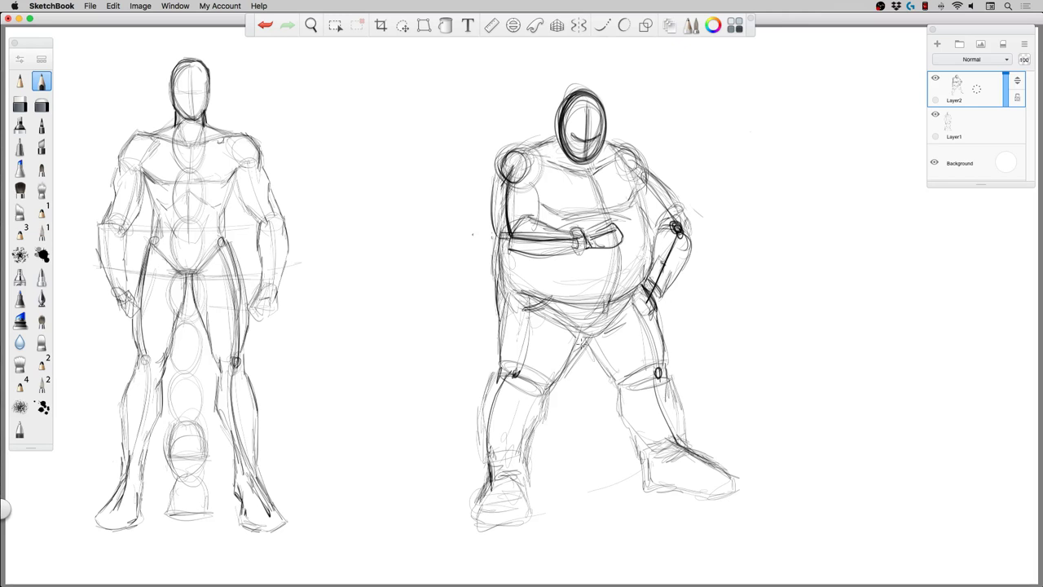
Strengthen the inner thigh line and add fabric creases around the calves and ankles of both legs.
mouse_move(583, 342)
left_mouse_down()
mouse_move(604, 340)
mouse_move(558, 381)
left_mouse_up()
mouse_move(495, 458)
left_mouse_down()
mouse_move(480, 482)
mouse_move(481, 472)
mouse_move(480, 483)
mouse_move(531, 474)
left_mouse_up()
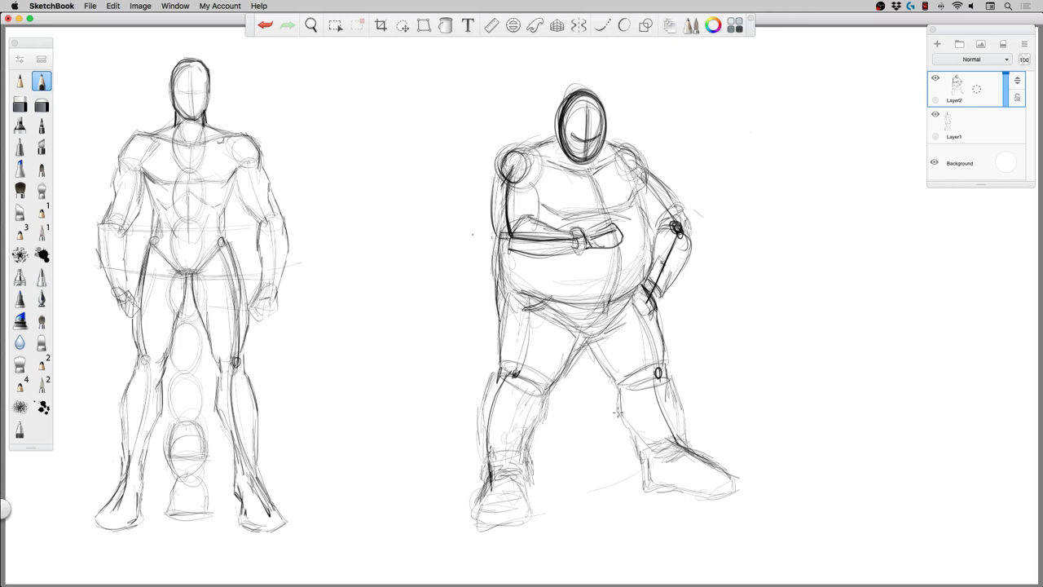
mouse_move(633, 439)
left_mouse_down()
mouse_move(637, 461)
mouse_move(662, 460)
left_mouse_up()
mouse_move(663, 425)
left_mouse_down()
mouse_move(644, 444)
mouse_move(676, 454)
mouse_move(636, 458)
mouse_move(640, 473)
left_mouse_up()
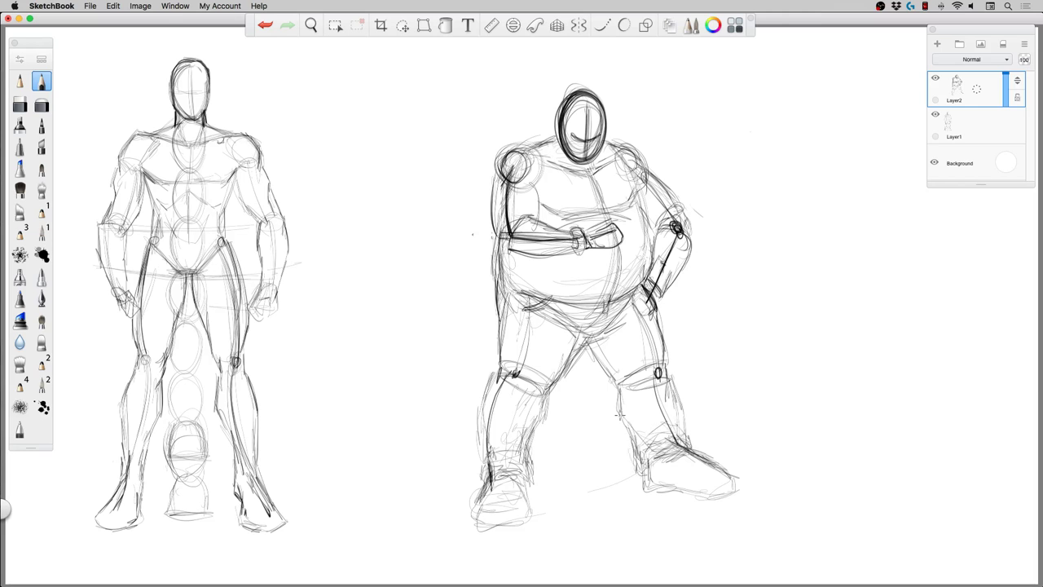
left_click_drag(624, 391, 621, 413)
left_click_drag(666, 387, 670, 406)
Draw a pointed shirt collar below the head and add shoulder and armpit contour lines to the shirt.
mouse_move(580, 170)
left_mouse_down()
mouse_move(574, 184)
mouse_move(606, 177)
mouse_move(574, 184)
mouse_move(568, 169)
mouse_move(560, 183)
left_mouse_up()
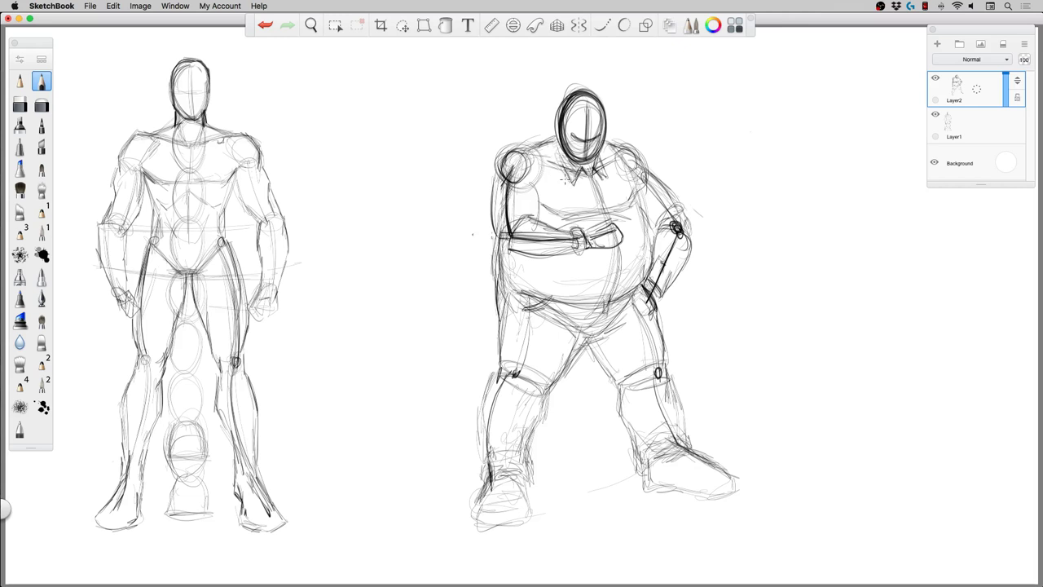
mouse_move(556, 145)
left_mouse_down()
mouse_move(568, 184)
mouse_move(561, 166)
mouse_move(594, 179)
mouse_move(602, 197)
left_mouse_up()
left_click_drag(605, 145, 654, 181)
mouse_move(522, 171)
left_mouse_down()
mouse_move(493, 178)
mouse_move(497, 166)
mouse_move(492, 232)
mouse_move(529, 254)
left_mouse_up()
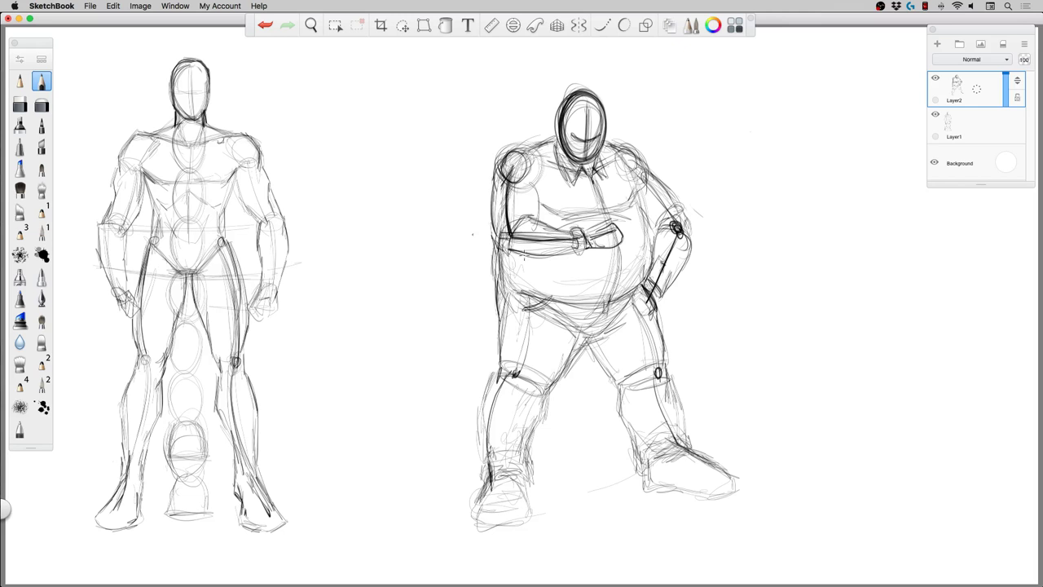
Add curved contour and fold lines across the belly, and draw a rolled-up sleeve on the folded arm's forearm.
left_click_drag(615, 246, 604, 303)
mouse_move(546, 294)
left_mouse_down()
mouse_move(607, 295)
mouse_move(639, 268)
left_mouse_up()
mouse_move(524, 271)
left_mouse_down()
mouse_move(592, 290)
mouse_move(559, 292)
left_mouse_up()
mouse_move(571, 288)
left_mouse_down()
mouse_move(636, 261)
mouse_move(639, 181)
left_mouse_up()
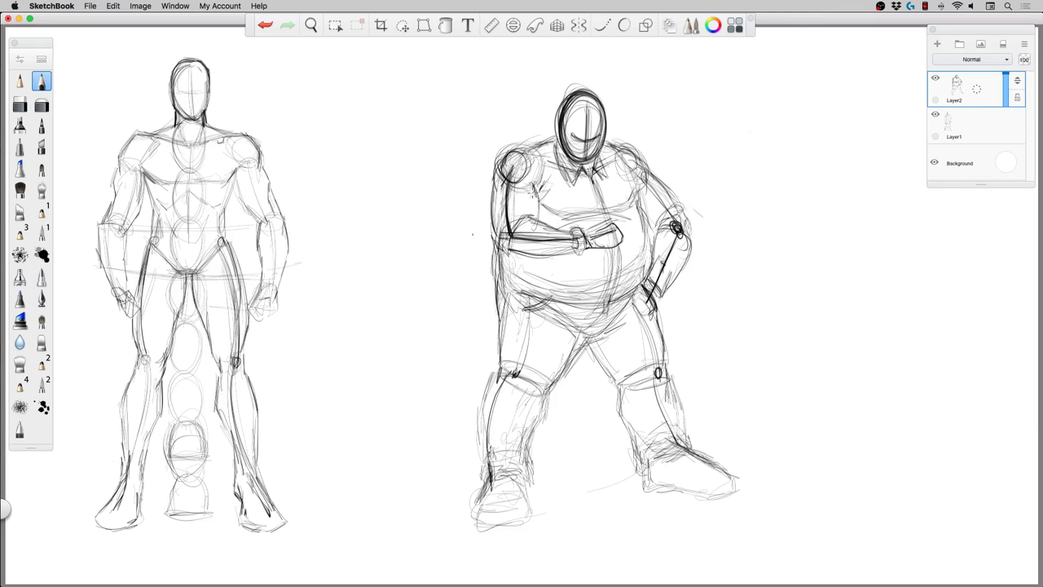
left_click_drag(548, 224, 542, 260)
mouse_move(555, 224)
left_mouse_down()
mouse_move(512, 245)
mouse_move(523, 258)
mouse_move(537, 261)
mouse_move(526, 207)
left_mouse_up()
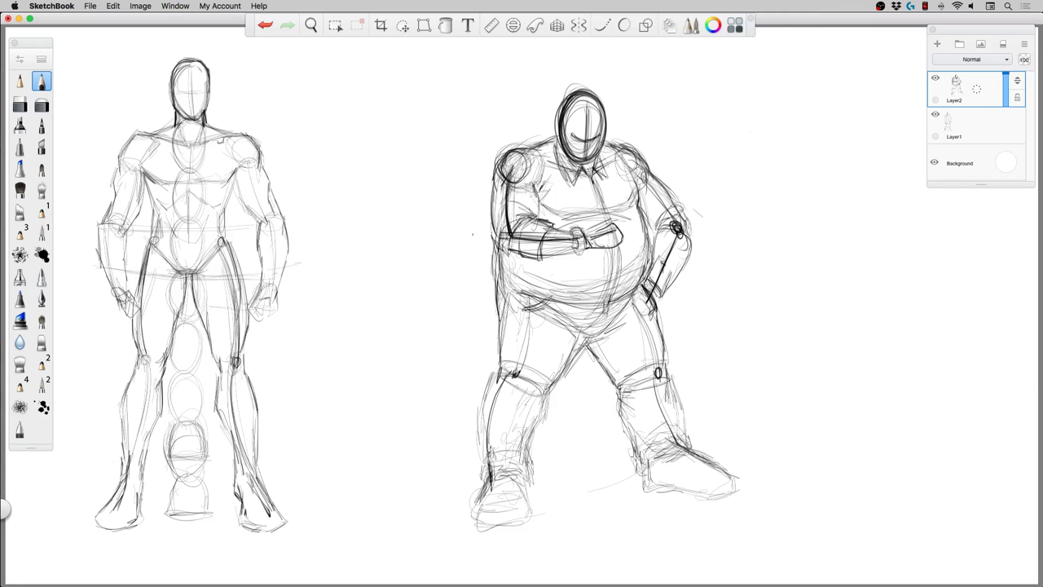
mouse_move(836, 378)
left_mouse_down()
mouse_move(783, 405)
mouse_move(848, 405)
left_mouse_up()
left_click_drag(779, 426, 814, 422)
left_click_drag(856, 352, 858, 399)
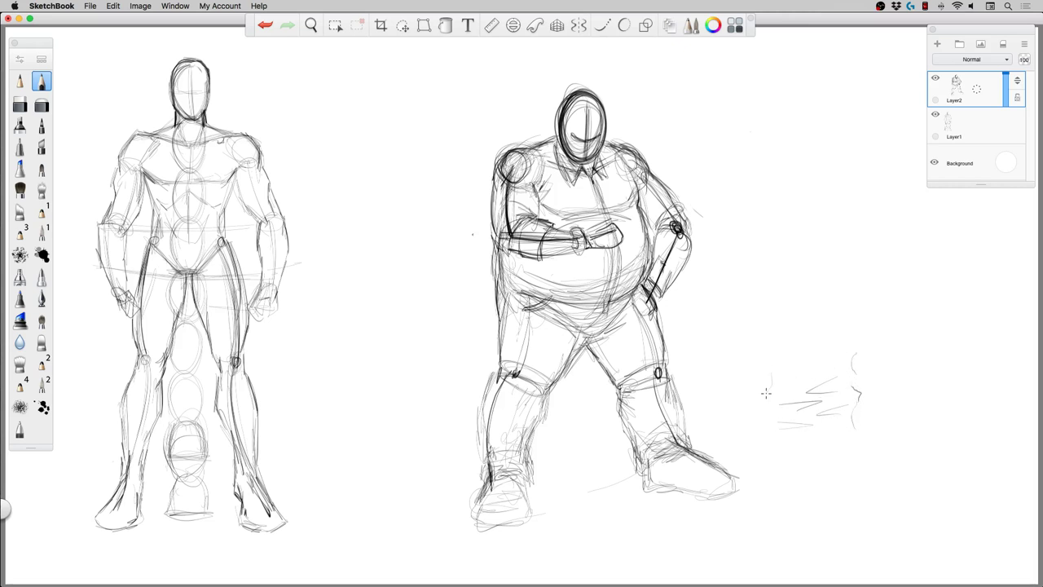
left_click_drag(770, 377, 769, 431)
key("super+z")
key("super+z")
key("super+z")
key("super+z")
key("super+z")
key("super+z")
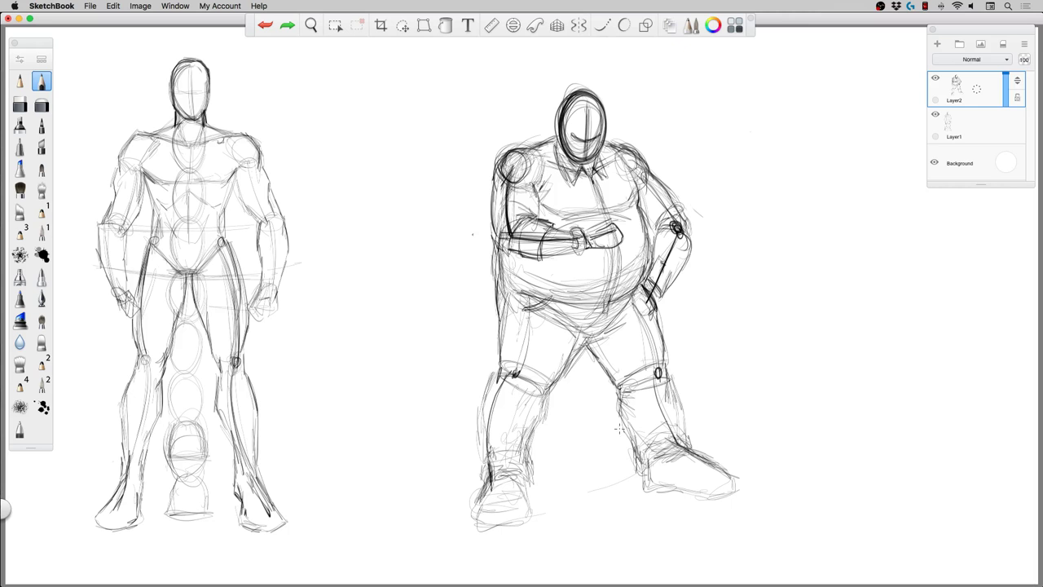
left_click_drag(634, 466, 638, 480)
left_click(402, 25)
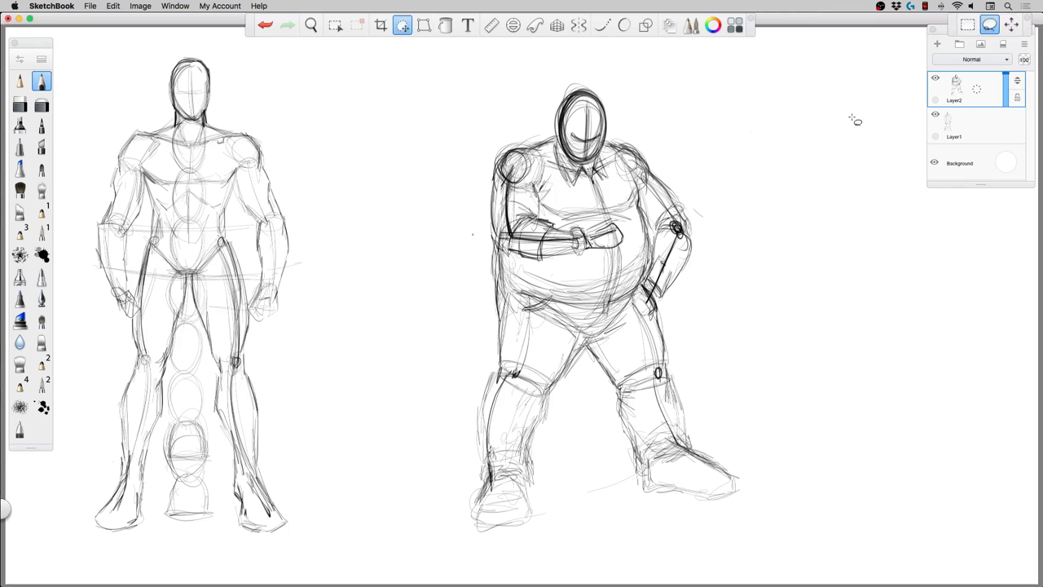
mouse_move(595, 359)
left_mouse_down()
mouse_move(722, 368)
mouse_move(594, 438)
mouse_move(593, 357)
left_mouse_up()
mouse_move(481, 328)
left_mouse_down()
mouse_move(482, 301)
mouse_move(858, 163)
left_mouse_up()
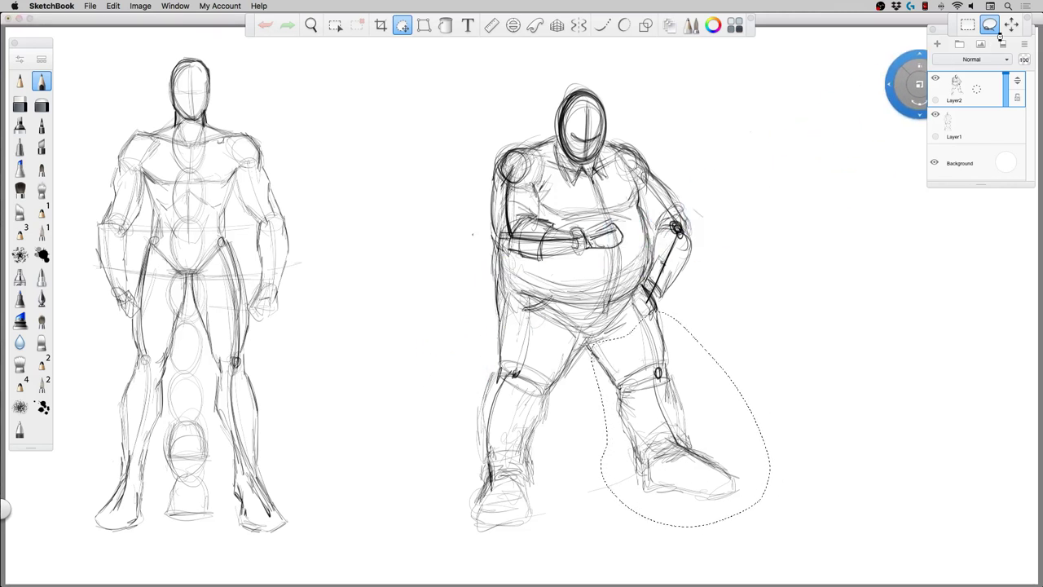
left_click(1011, 25)
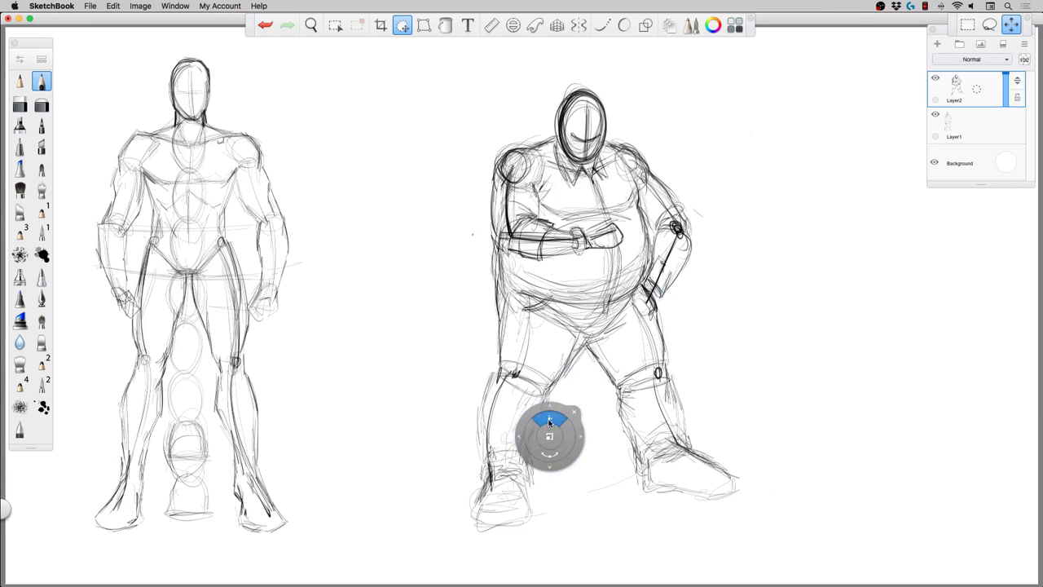
left_click(574, 426)
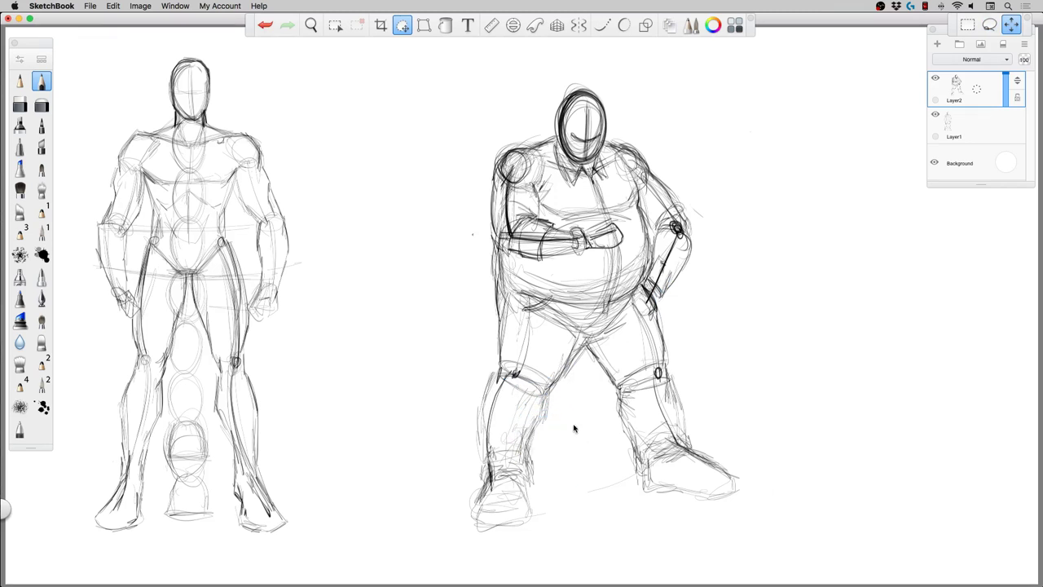
Lasso the heavyset figure's whole right leg, shift it slightly inward toward the body, and deselect it.
left_click(403, 26)
left_click_drag(454, 98, 946, 65)
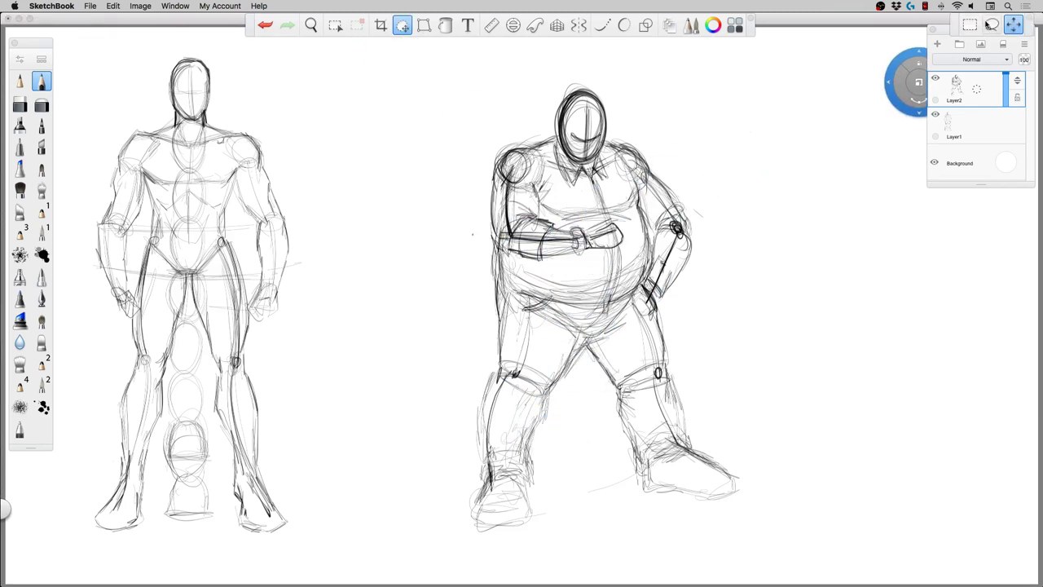
left_click(991, 25)
mouse_move(594, 440)
left_mouse_down()
mouse_move(589, 361)
mouse_move(613, 336)
mouse_move(720, 364)
mouse_move(718, 526)
mouse_move(591, 445)
left_mouse_up()
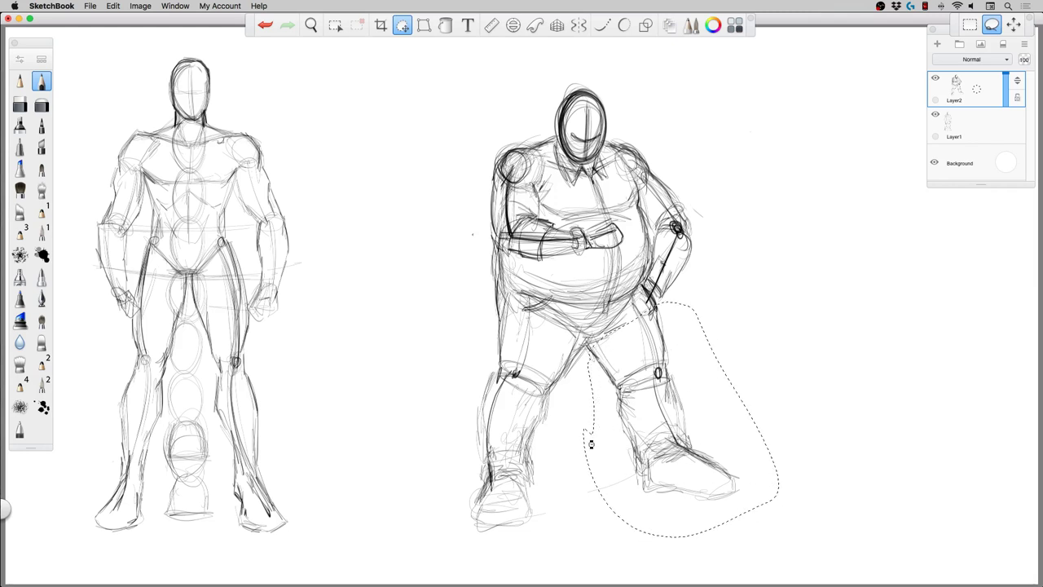
left_click_drag(459, 440, 433, 406)
key("super+d")
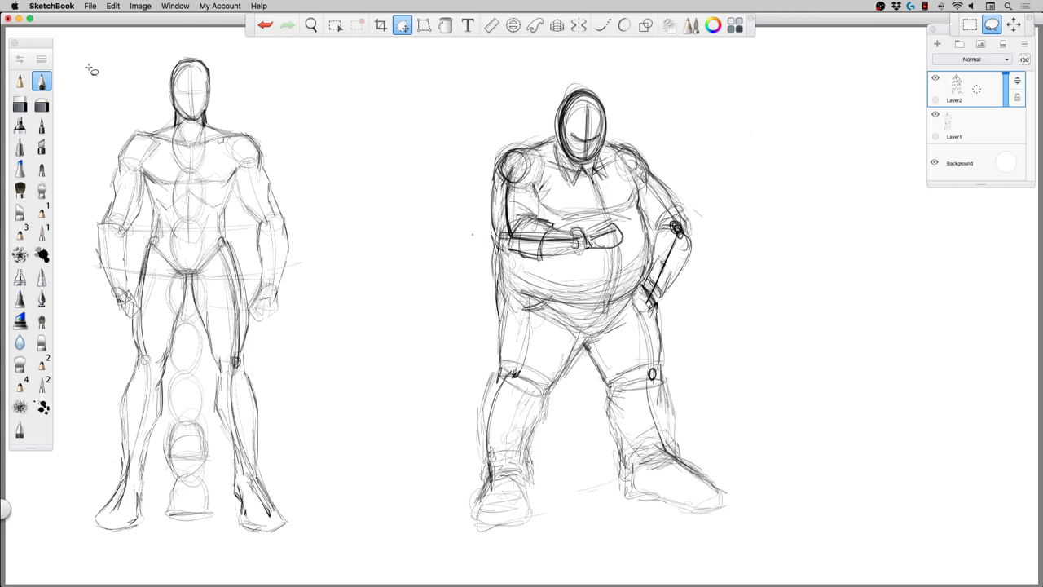
left_click(403, 25)
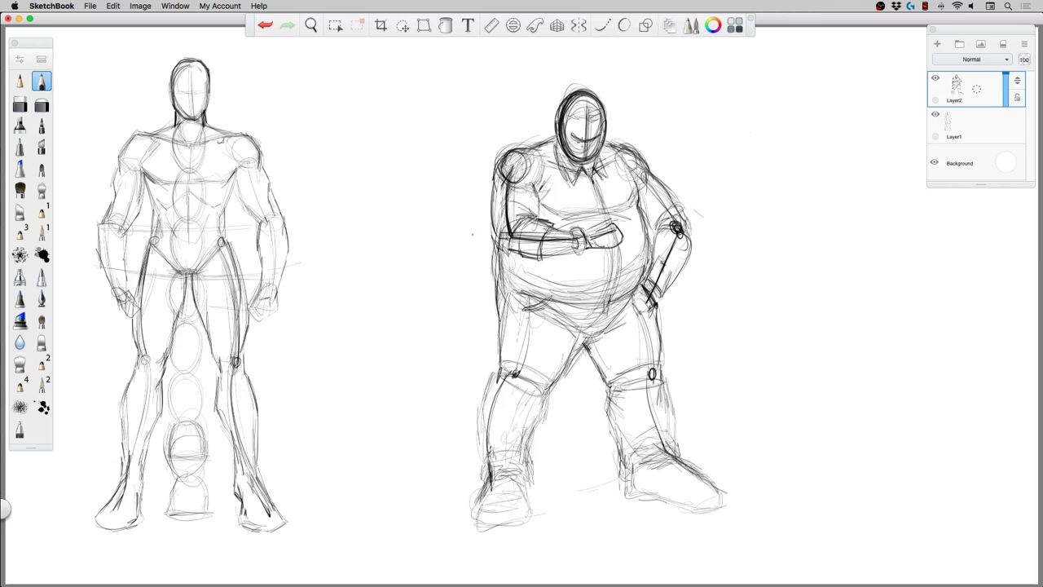
Touch up the shoulder and hand lines, and move the heavyset figure to the far right side of the canvas.
mouse_move(555, 136)
left_mouse_down()
mouse_move(530, 148)
mouse_move(534, 186)
left_mouse_up()
mouse_move(588, 236)
left_mouse_down()
mouse_move(611, 222)
mouse_move(609, 247)
left_mouse_up()
left_click(402, 25)
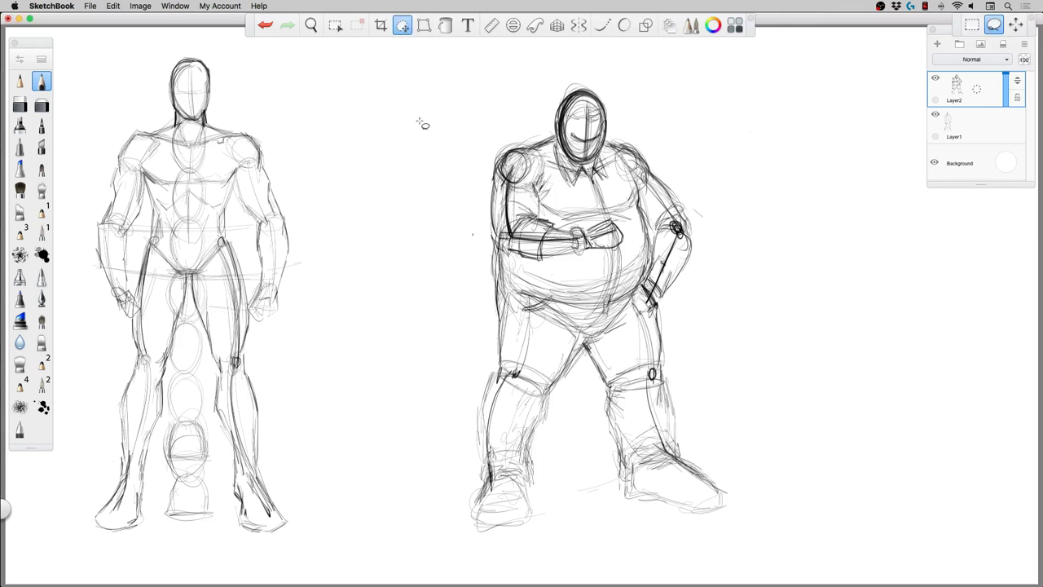
left_click(1015, 25)
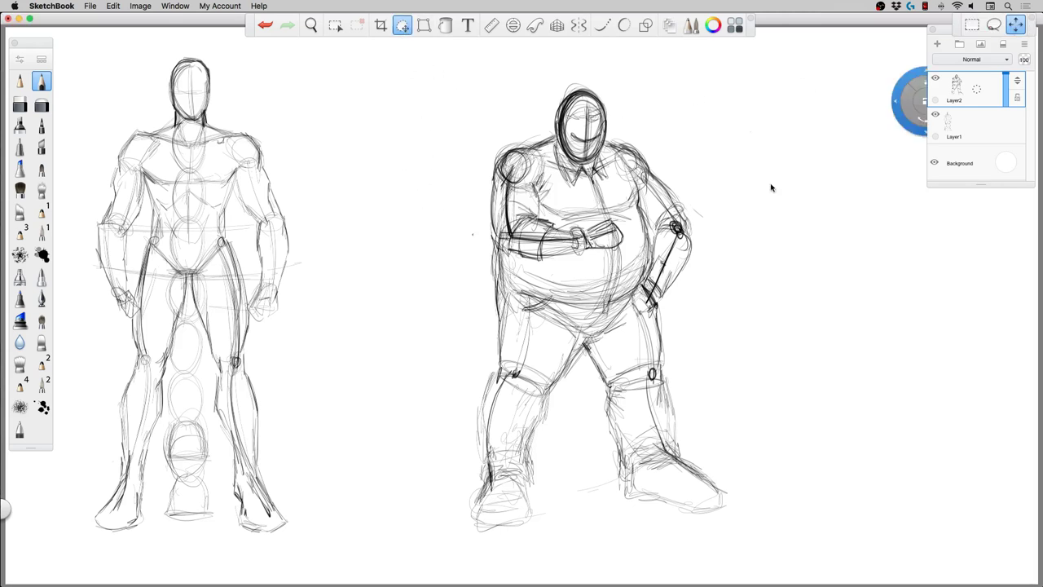
left_click_drag(373, 226, 602, 217)
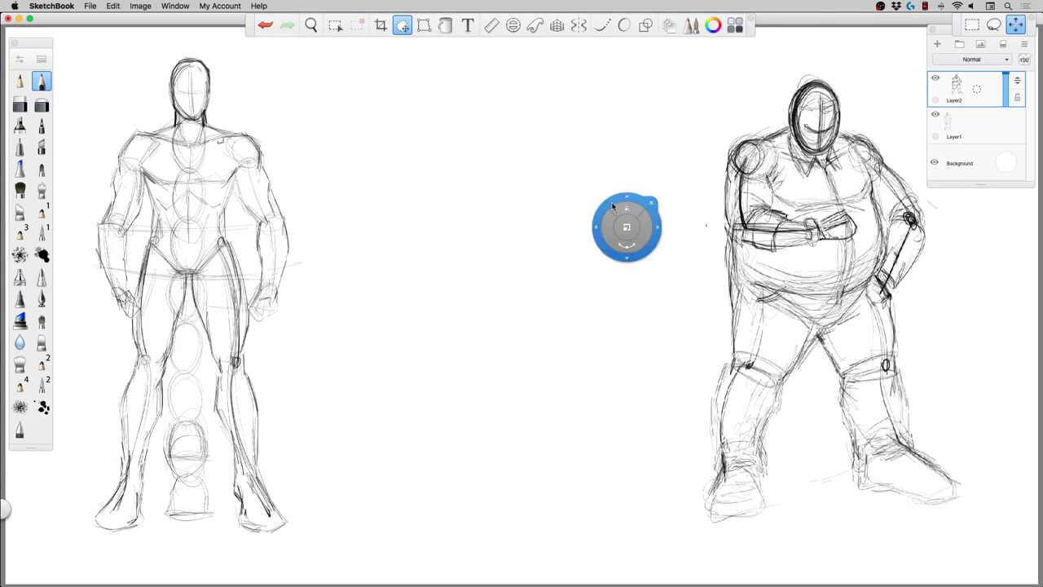
left_click(650, 203)
Duplicate the heavyset figure's layer and move the copy into the space between the two figures.
left_click_drag(995, 93, 973, 75)
left_click(402, 25)
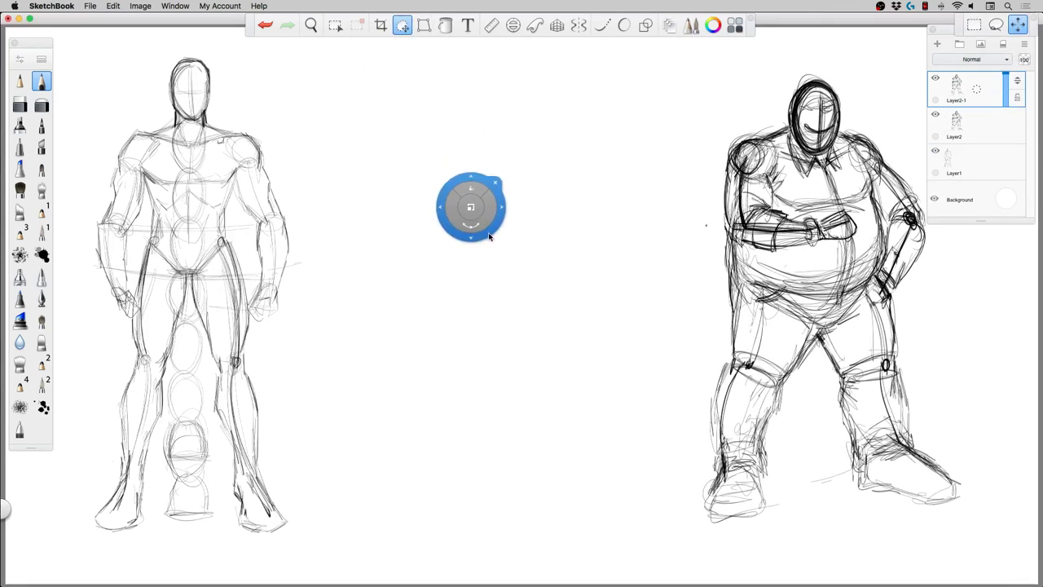
left_click_drag(498, 240, 234, 244)
left_click_drag(457, 357, 386, 359)
left_click(416, 303)
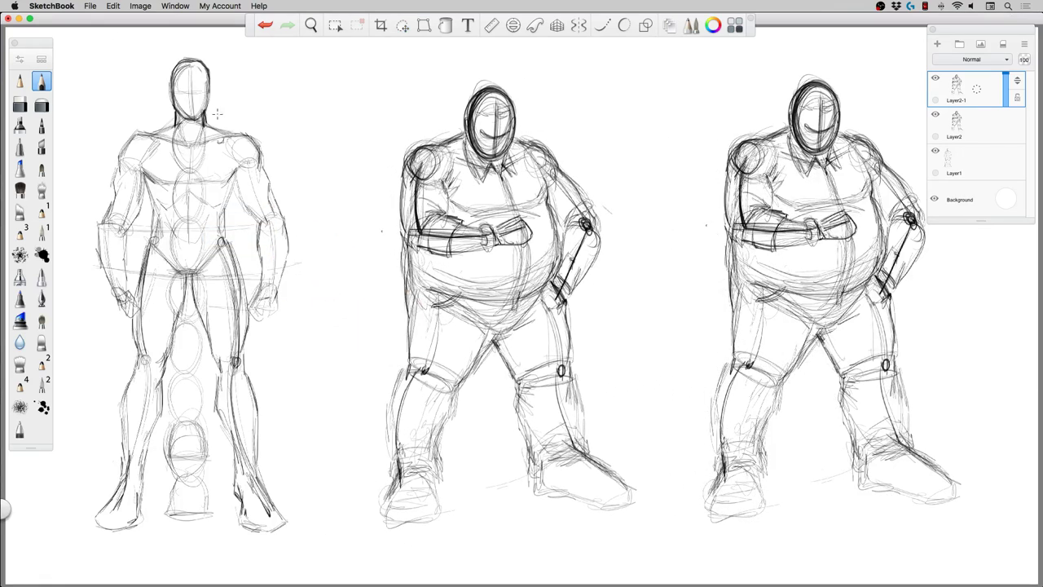
Mirror the copied figure's layer and move it into the middle between the other two figures.
left_click(116, 6)
mouse_move(140, 6)
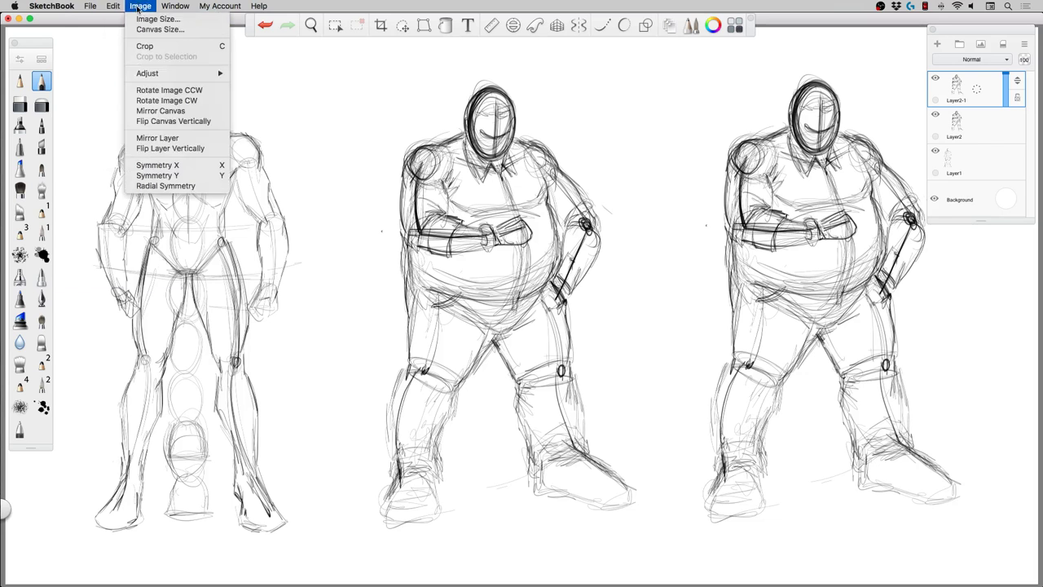
left_click(151, 138)
left_click(402, 26)
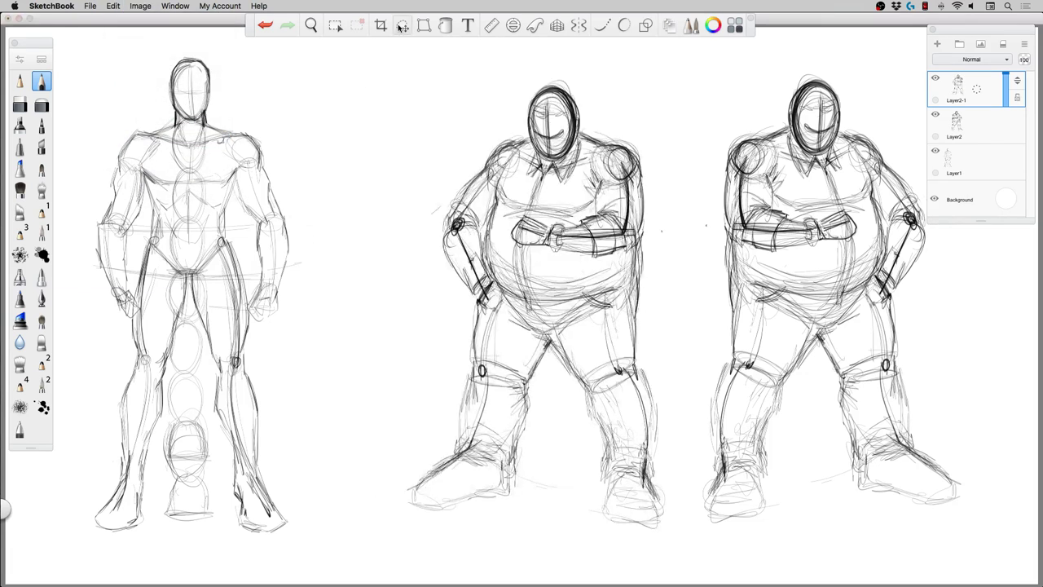
left_click_drag(403, 234, 334, 221)
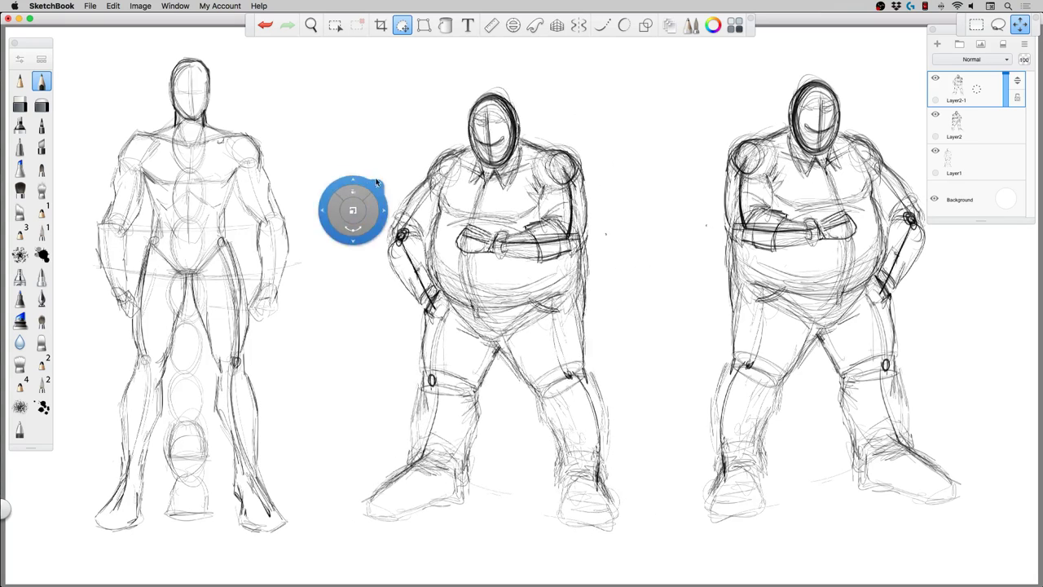
left_click(379, 186)
Fade the mirrored figure's sketch lines with an enlarged soft eraser.
left_click(43, 105)
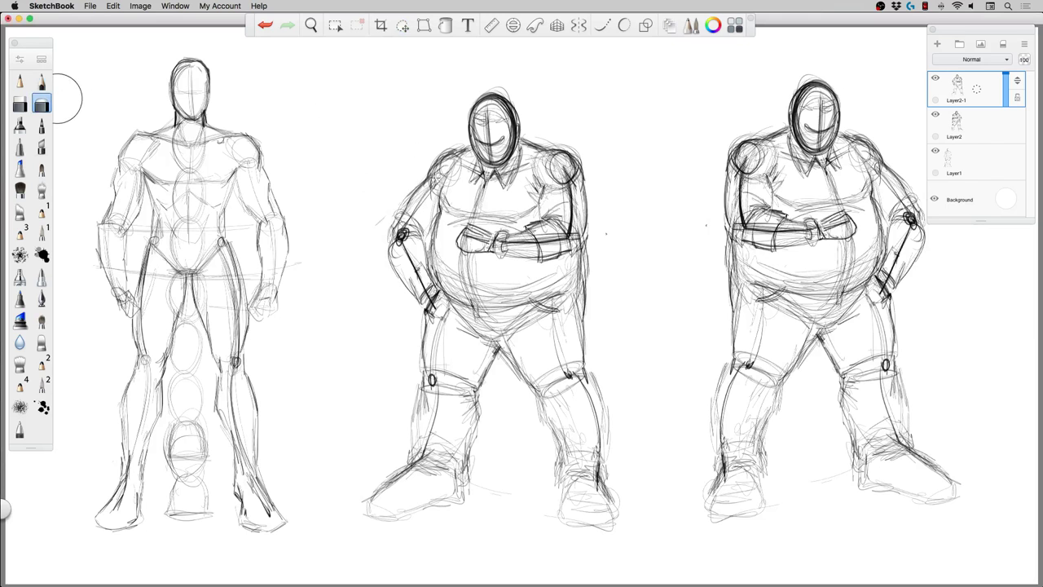
key("]")
key("]")
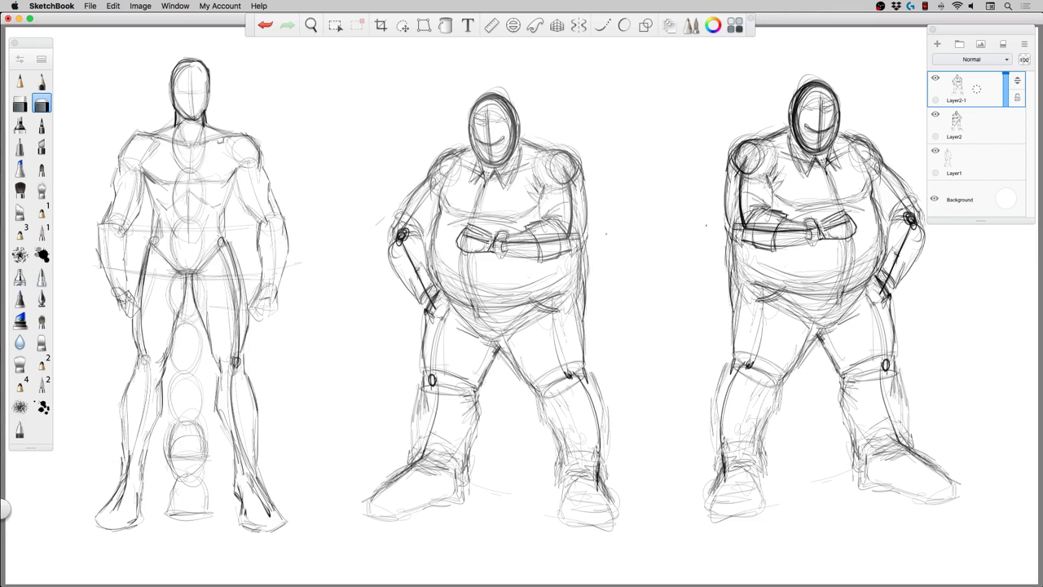
left_click_drag(502, 240, 459, 216)
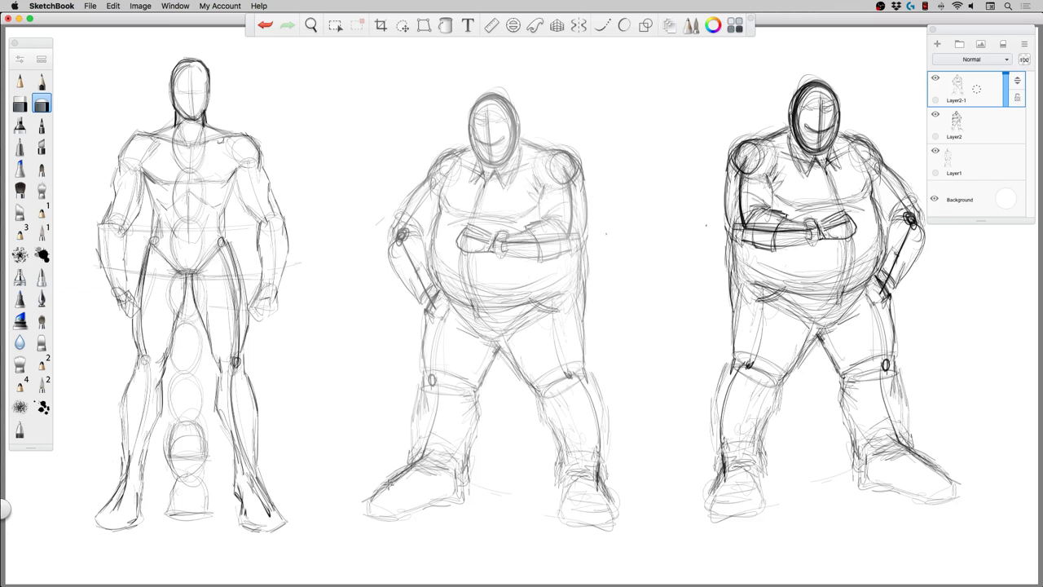
Redraw the mirrored figure's head in darker pencil with facial lines and an ear, and define the shirt collar.
left_click(41, 80)
key("space")
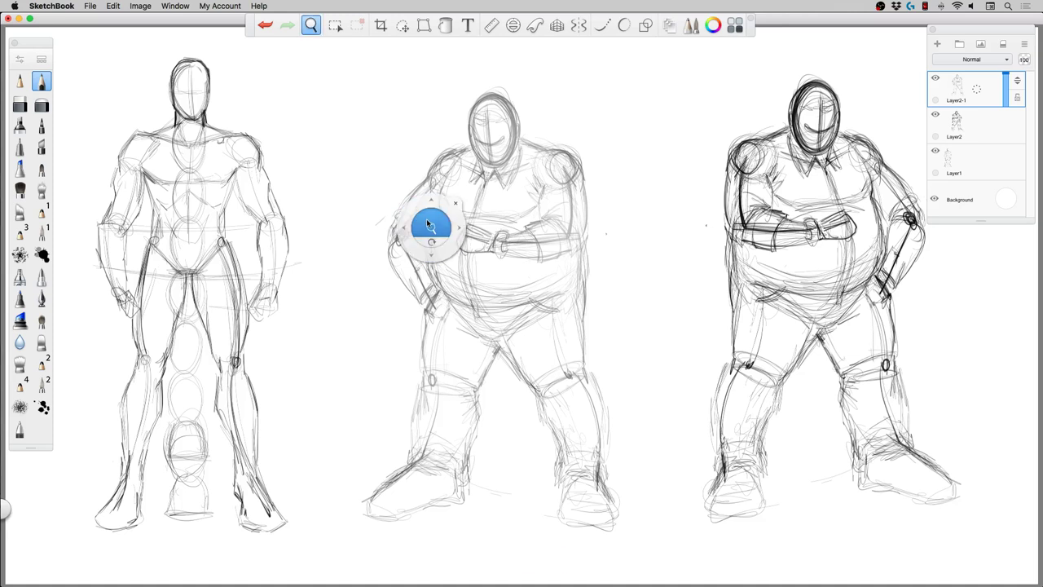
left_click_drag(431, 227, 449, 171)
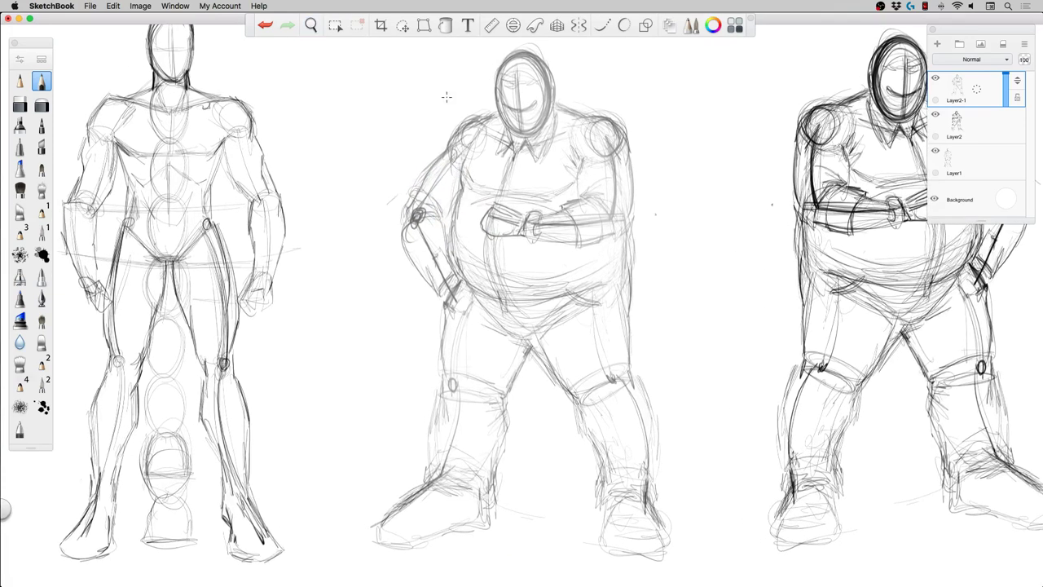
mouse_move(497, 93)
left_mouse_down()
mouse_move(493, 72)
mouse_move(513, 53)
mouse_move(543, 56)
mouse_move(553, 103)
mouse_move(499, 116)
mouse_move(532, 138)
mouse_move(551, 110)
mouse_move(546, 95)
mouse_move(554, 109)
mouse_move(546, 60)
mouse_move(517, 106)
mouse_move(520, 140)
mouse_move(538, 104)
mouse_move(514, 109)
mouse_move(516, 124)
mouse_move(506, 107)
mouse_move(535, 104)
left_mouse_up()
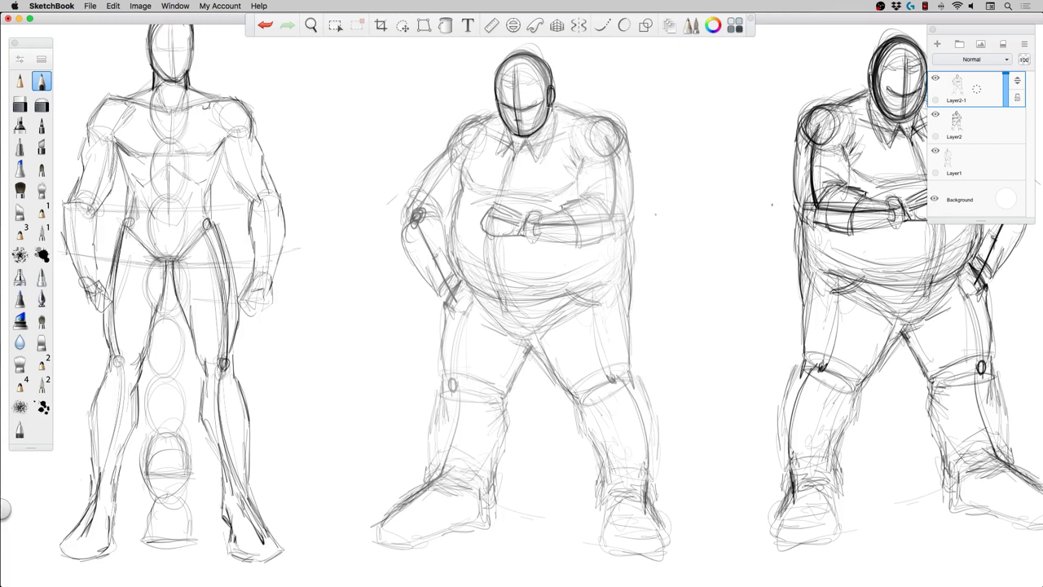
mouse_move(552, 101)
left_mouse_down()
mouse_move(538, 136)
mouse_move(560, 117)
mouse_move(519, 155)
mouse_move(540, 156)
mouse_move(553, 135)
mouse_move(543, 157)
left_mouse_up()
mouse_move(559, 118)
left_mouse_down()
mouse_move(539, 157)
mouse_move(499, 155)
mouse_move(515, 151)
left_mouse_up()
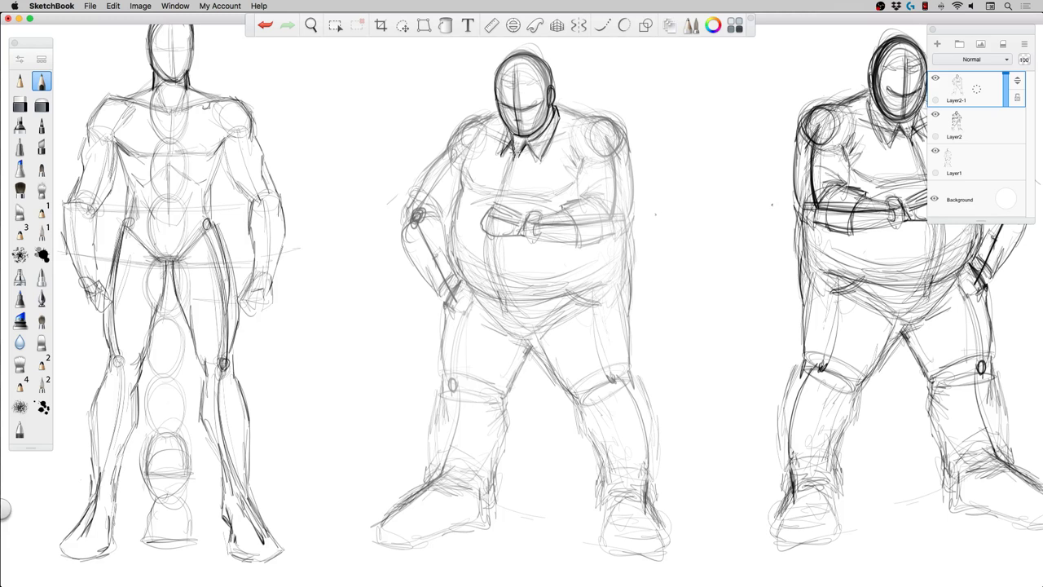
Darken both shoulder contours of the mirrored figure and draw the armpit folds and inner sleeve line of the folded arm.
mouse_move(559, 107)
left_mouse_down()
mouse_move(615, 127)
mouse_move(628, 150)
left_mouse_up()
mouse_move(577, 167)
left_mouse_down()
mouse_move(580, 155)
mouse_move(631, 170)
mouse_move(580, 188)
left_mouse_up()
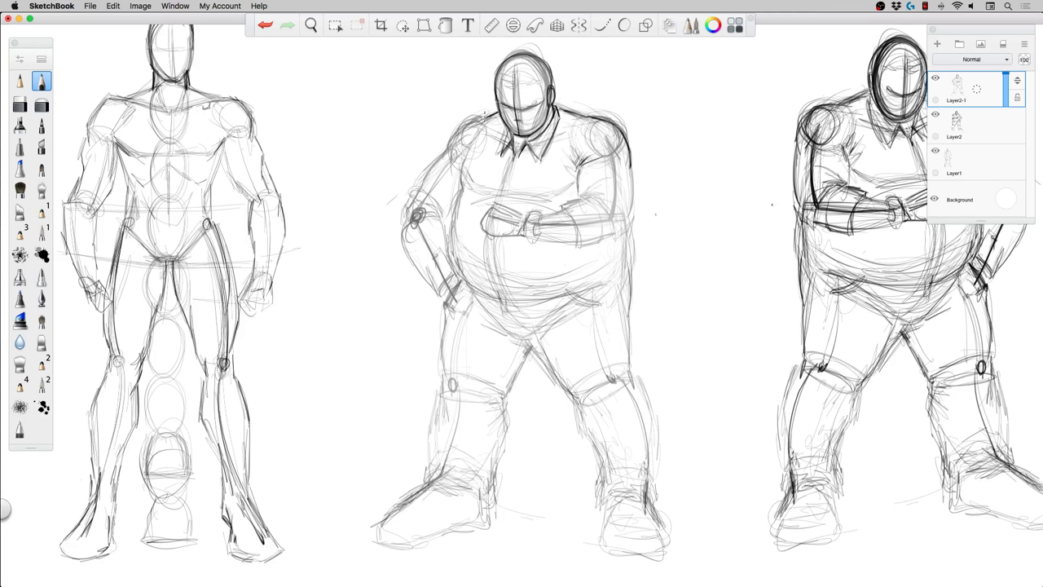
mouse_move(487, 114)
left_mouse_down()
mouse_move(450, 130)
mouse_move(445, 143)
mouse_move(460, 122)
mouse_move(445, 143)
mouse_move(452, 171)
mouse_move(444, 149)
mouse_move(452, 173)
mouse_move(441, 148)
left_mouse_up()
mouse_move(579, 170)
left_mouse_down()
mouse_move(578, 173)
mouse_move(576, 200)
mouse_move(574, 156)
mouse_move(596, 163)
mouse_move(581, 198)
mouse_move(607, 208)
left_mouse_up()
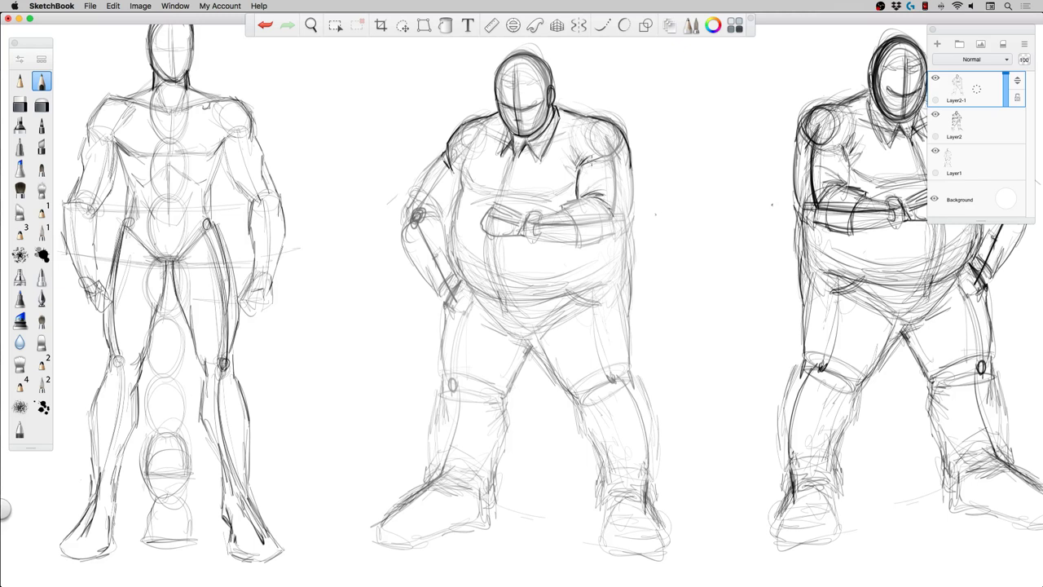
Define the mirrored figure's upper arms and torso side, and draw the rolled sleeve cuff around the folded arm's elbow.
left_click_drag(632, 165, 629, 216)
mouse_move(436, 164)
left_mouse_down()
mouse_move(419, 195)
mouse_move(452, 208)
left_mouse_up()
left_click_drag(461, 168, 457, 264)
mouse_move(574, 199)
left_mouse_down()
mouse_move(558, 209)
mouse_move(577, 244)
mouse_move(604, 225)
mouse_move(604, 238)
mouse_move(604, 221)
mouse_move(607, 238)
mouse_move(624, 232)
mouse_move(631, 217)
left_mouse_up()
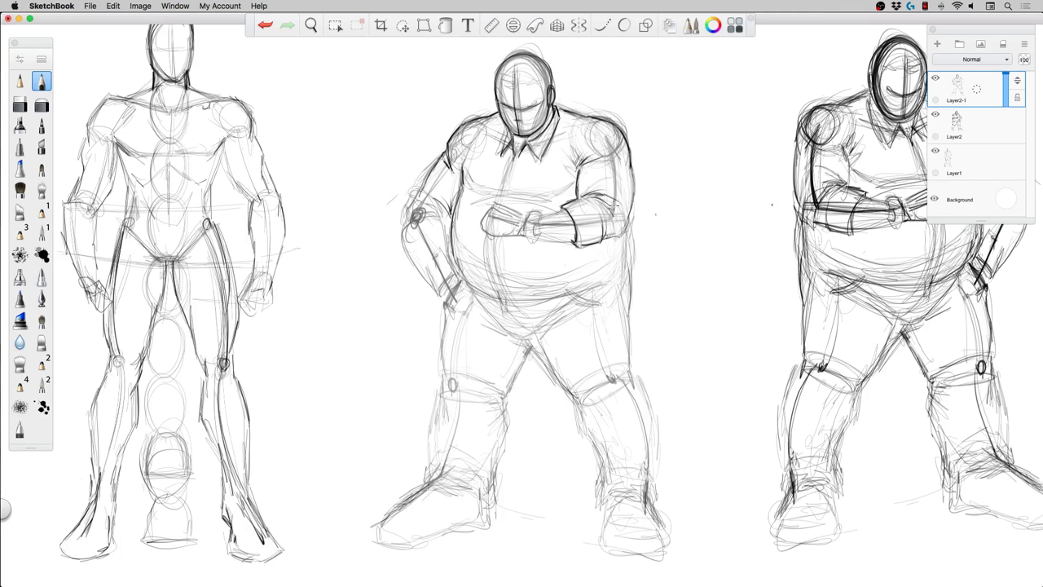
Define the mirrored figure's folded forearm with its hand and wristwatch, and draw the shirt placket and belly contour.
left_click_drag(561, 207, 539, 219)
mouse_move(538, 211)
left_mouse_down()
mouse_move(528, 223)
mouse_move(540, 219)
mouse_move(496, 204)
mouse_move(489, 238)
mouse_move(507, 240)
mouse_move(522, 219)
mouse_move(571, 244)
mouse_move(625, 231)
mouse_move(635, 189)
left_mouse_up()
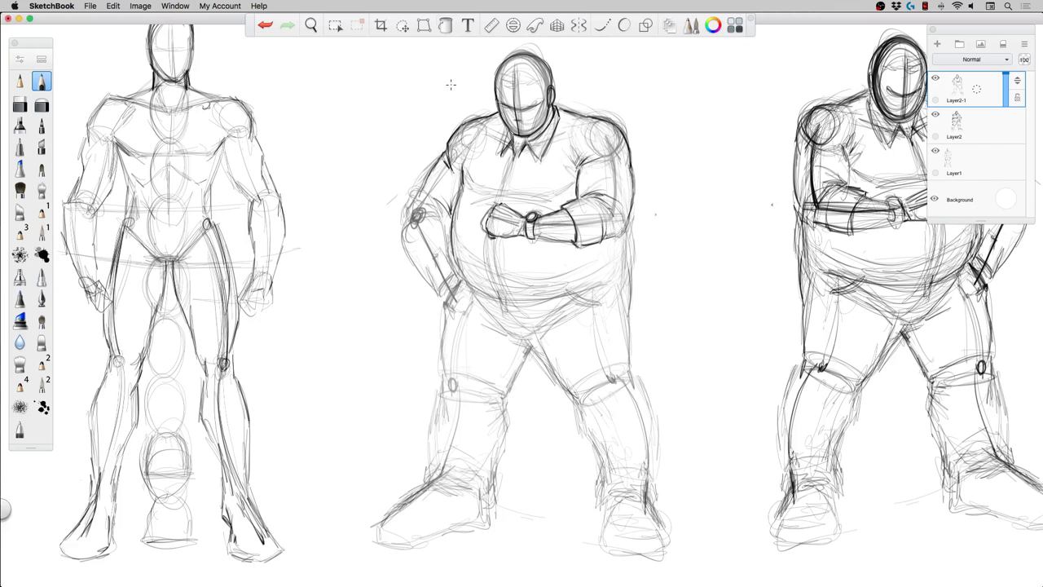
left_click_drag(515, 157, 503, 196)
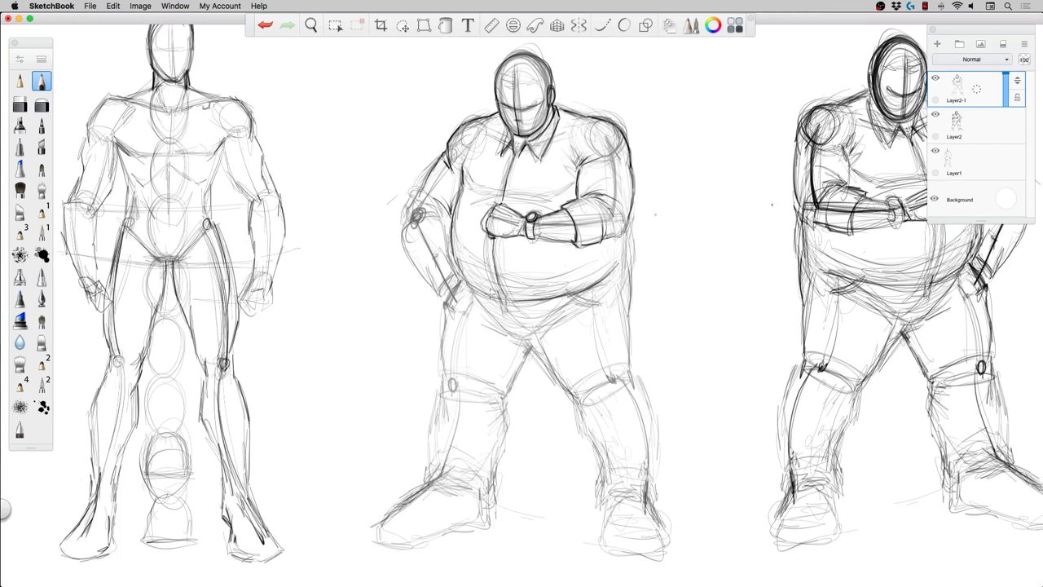
mouse_move(495, 295)
left_mouse_down()
mouse_move(464, 275)
mouse_move(454, 251)
left_mouse_up()
left_click_drag(593, 201, 600, 214)
left_click_drag(611, 221, 608, 228)
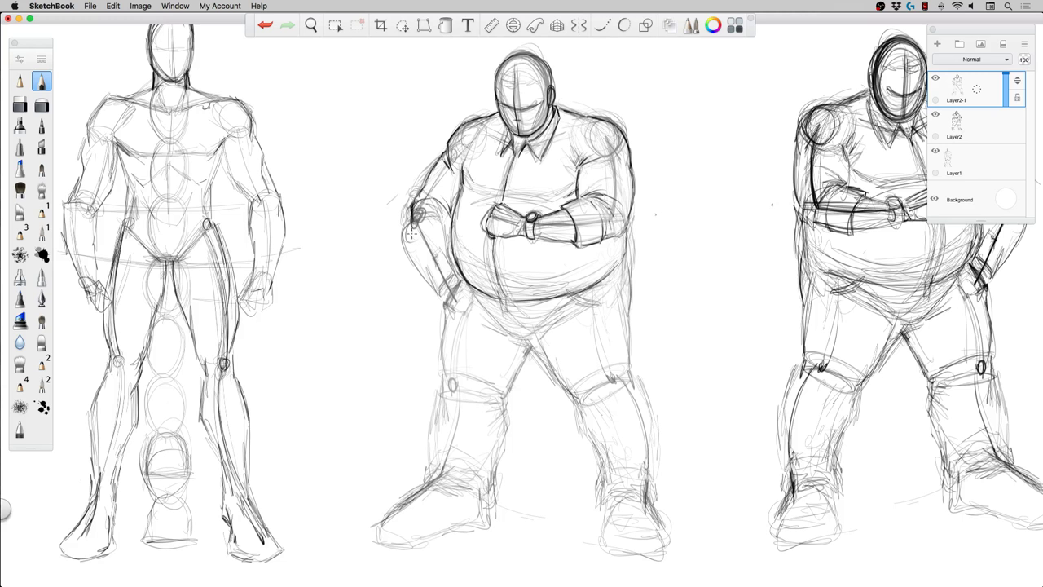
Outline the arm resting on the hip in darker pencil, from the upper sleeve past the elbow to the hand.
mouse_move(412, 235)
left_mouse_down()
mouse_move(433, 281)
mouse_move(455, 285)
mouse_move(439, 287)
left_mouse_up()
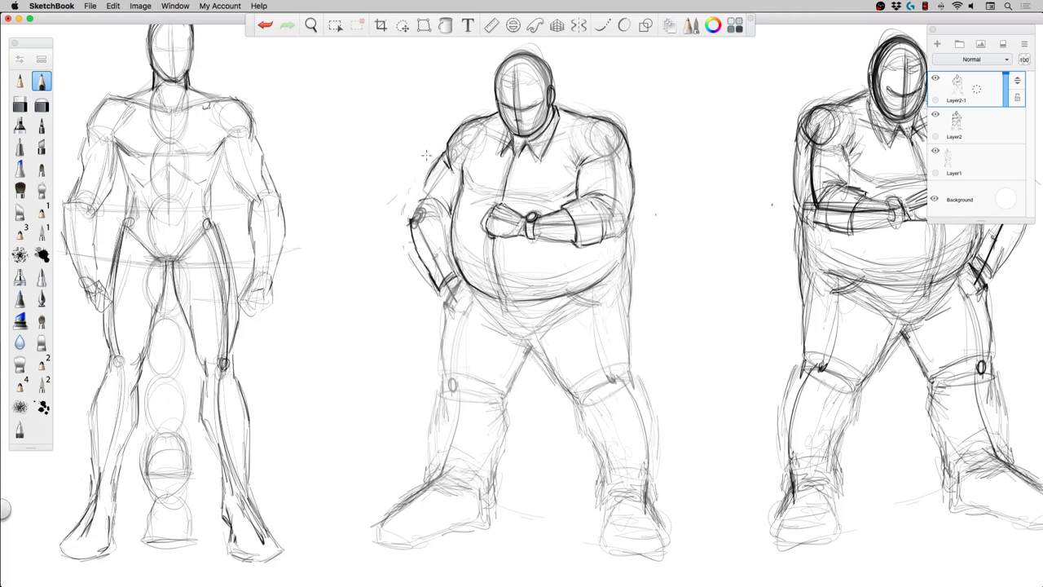
mouse_move(427, 186)
left_mouse_down()
mouse_move(410, 215)
mouse_move(418, 241)
mouse_move(453, 218)
left_mouse_up()
left_click_drag(453, 172, 465, 188)
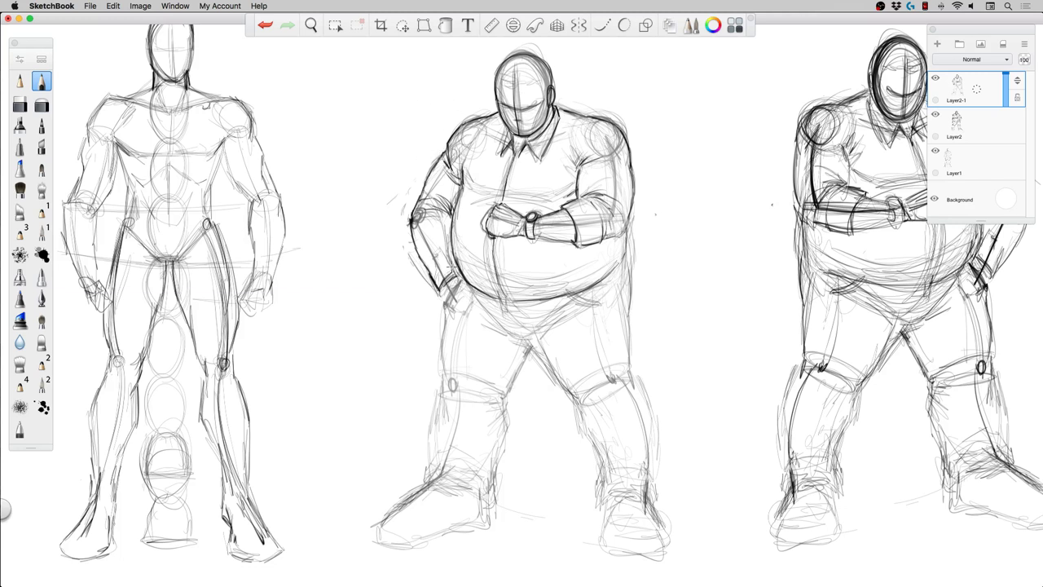
mouse_move(455, 263)
left_mouse_down()
mouse_move(449, 248)
mouse_move(448, 316)
left_mouse_up()
Darken both outer thigh contours and draw the crotch and inner thigh lines of the trousers.
left_click_drag(442, 316, 449, 413)
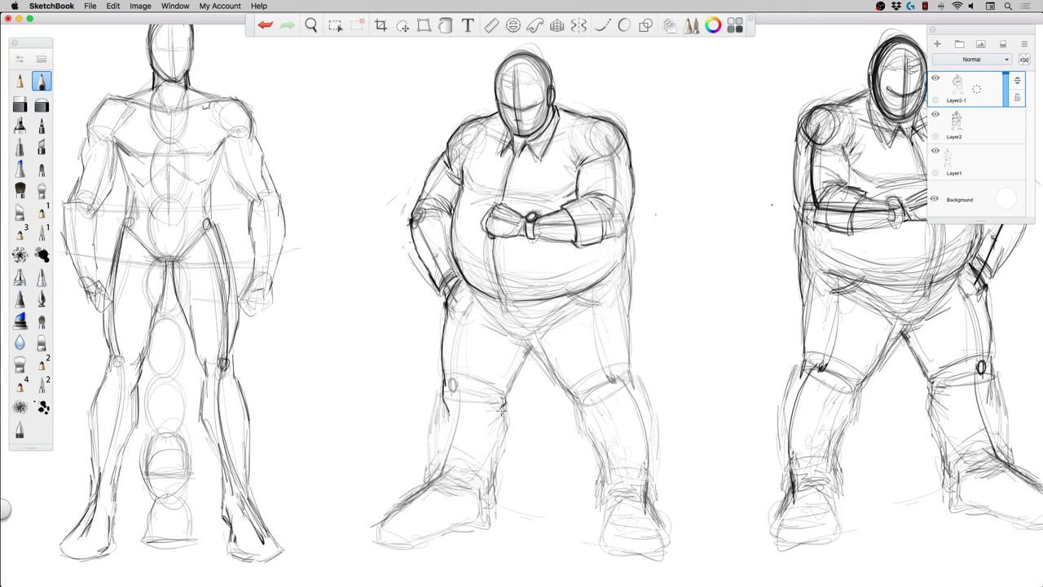
mouse_move(483, 388)
left_mouse_down()
mouse_move(502, 397)
mouse_move(500, 383)
mouse_move(516, 378)
mouse_move(530, 346)
left_mouse_up()
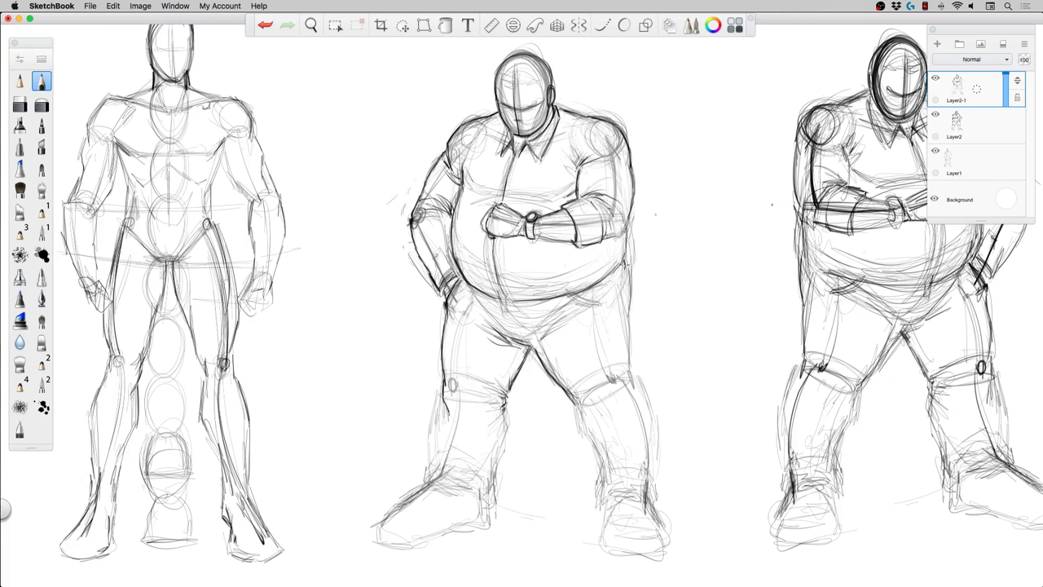
mouse_move(625, 262)
left_mouse_down()
mouse_move(632, 352)
mouse_move(617, 401)
left_mouse_up()
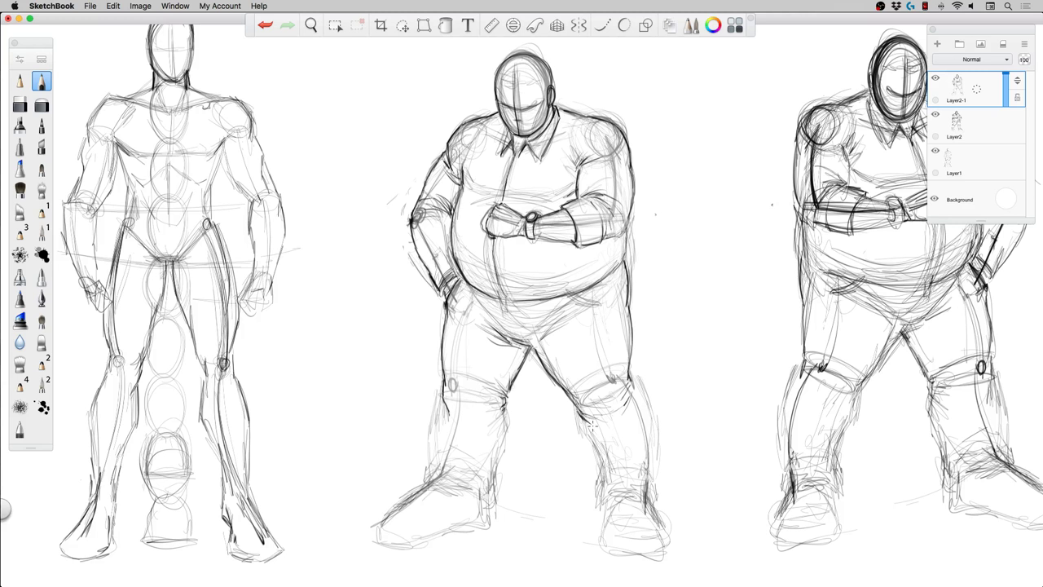
Draw the lower trouser legs from knee to ankle, with fabric folds at the knees and bunched cuffs.
left_click_drag(629, 365, 635, 387)
mouse_move(631, 378)
left_mouse_down()
mouse_move(650, 410)
mouse_move(654, 453)
left_mouse_up()
left_click_drag(586, 425, 602, 472)
mouse_move(600, 479)
left_mouse_down()
mouse_move(601, 501)
mouse_move(629, 497)
mouse_move(603, 509)
mouse_move(649, 508)
mouse_move(641, 482)
mouse_move(649, 497)
mouse_move(602, 507)
mouse_move(600, 465)
mouse_move(599, 509)
mouse_move(613, 517)
left_mouse_up()
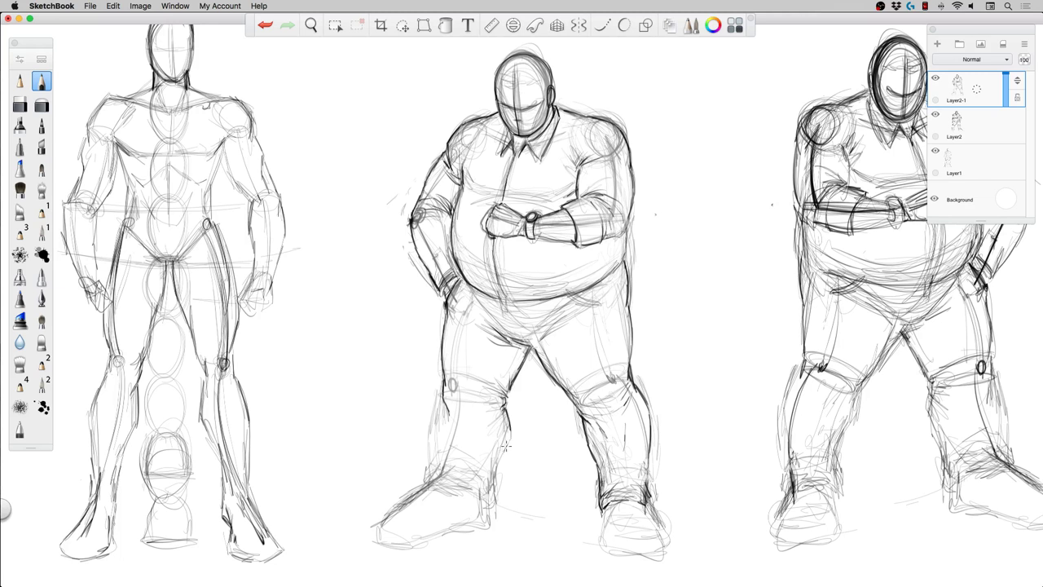
mouse_move(443, 404)
left_mouse_down()
mouse_move(441, 483)
mouse_move(489, 491)
mouse_move(474, 454)
mouse_move(497, 490)
left_mouse_up()
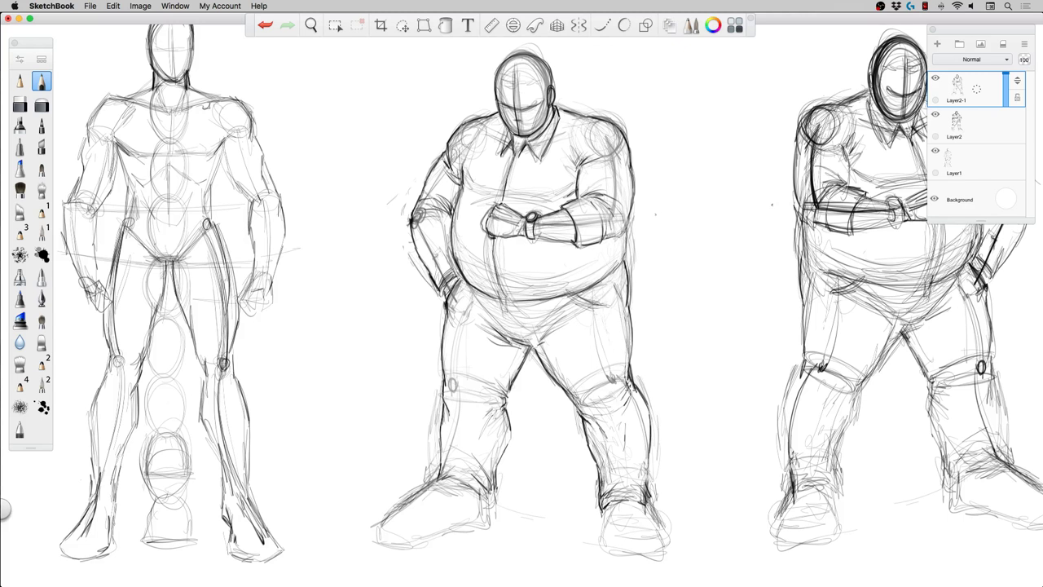
left_click_drag(633, 392, 647, 433)
Sketch the hairline and side hair, and draw the frowning brows, eyes, nose and mouth on the face.
mouse_move(502, 86)
left_mouse_down()
mouse_move(515, 87)
mouse_move(494, 80)
mouse_move(494, 67)
mouse_move(494, 86)
mouse_move(492, 63)
mouse_move(491, 83)
mouse_move(497, 75)
mouse_move(544, 95)
left_mouse_up()
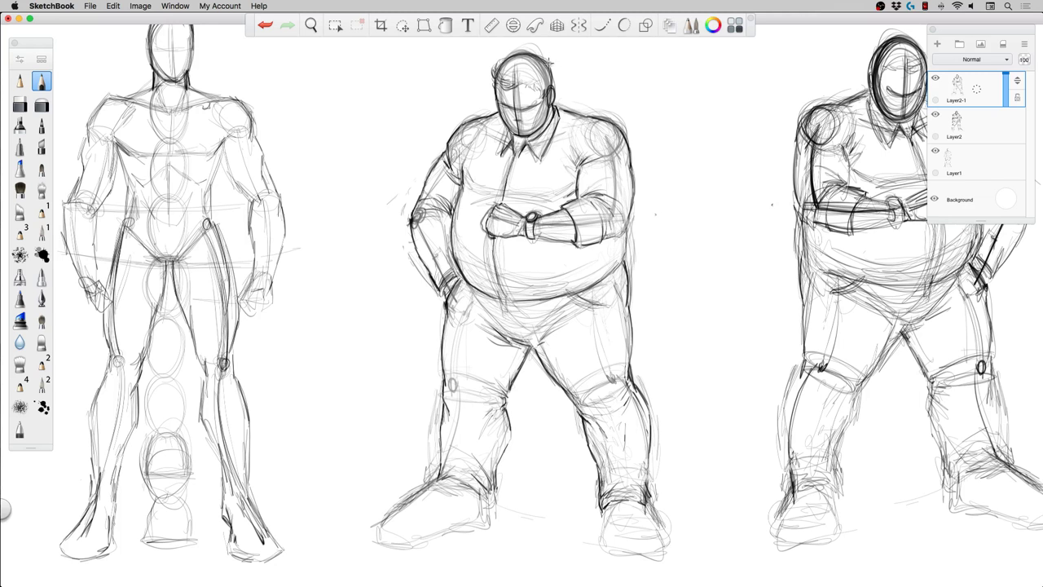
mouse_move(549, 62)
left_mouse_down()
mouse_move(555, 80)
mouse_move(553, 62)
mouse_move(539, 96)
mouse_move(545, 85)
mouse_move(515, 76)
mouse_move(547, 75)
mouse_move(522, 63)
mouse_move(506, 75)
mouse_move(538, 56)
mouse_move(543, 77)
left_mouse_up()
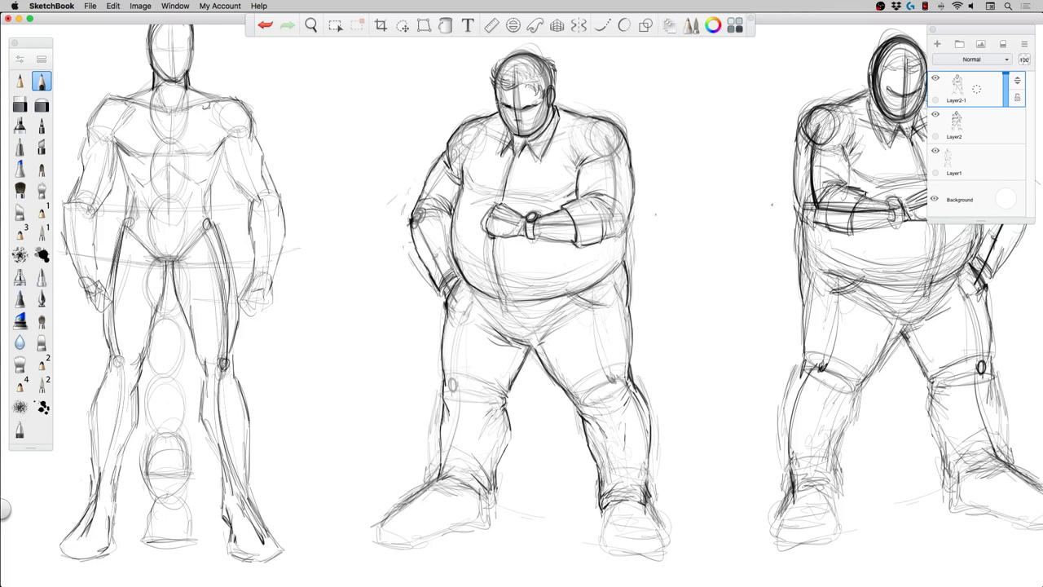
left_click_drag(514, 120, 522, 120)
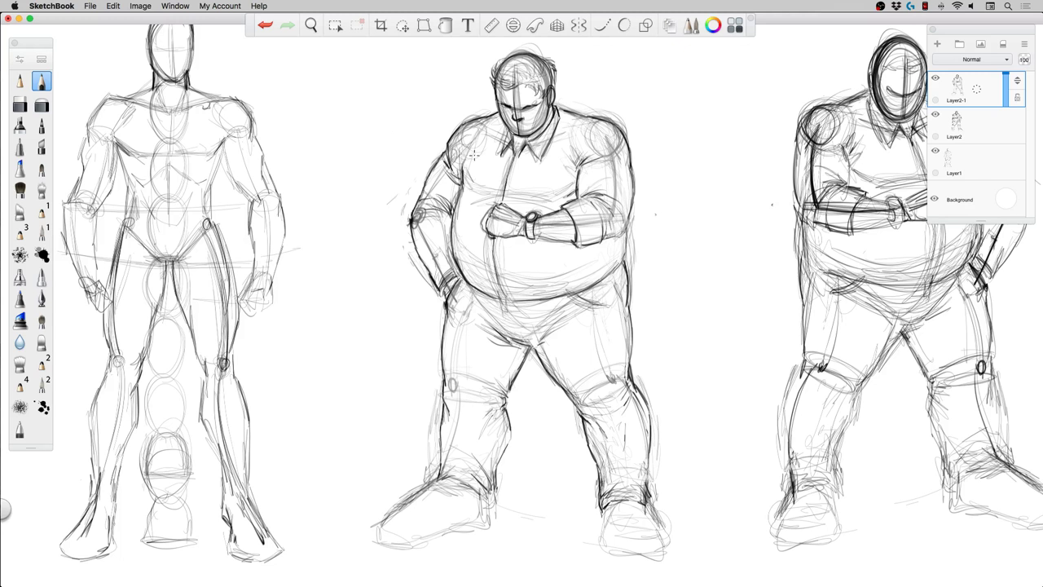
mouse_move(518, 125)
left_mouse_down()
mouse_move(529, 125)
mouse_move(524, 135)
left_mouse_up()
mouse_move(525, 99)
left_mouse_down()
mouse_move(523, 110)
mouse_move(537, 107)
mouse_move(509, 107)
mouse_move(535, 109)
left_mouse_up()
left_click_drag(523, 114, 538, 104)
left_click_drag(517, 130, 521, 131)
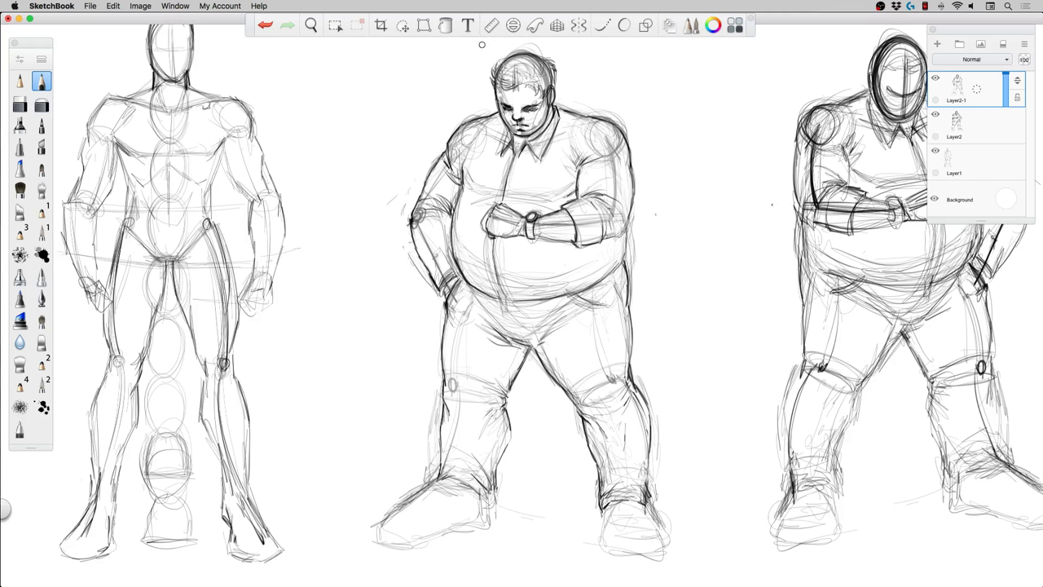
Lighten the crown of the head, add short tousled hair strands, and touch up the eye area.
left_click_drag(516, 83, 520, 61)
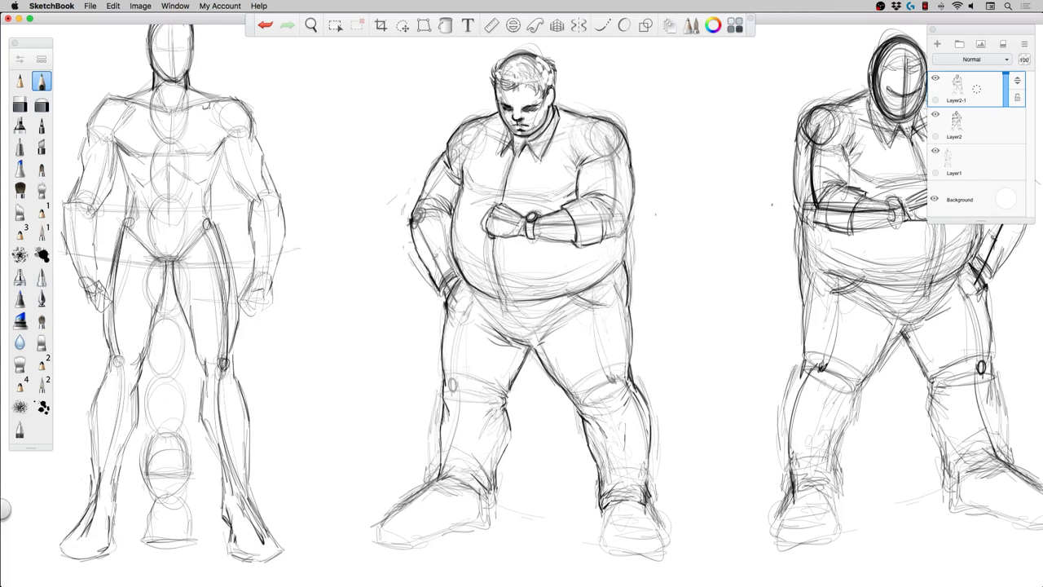
mouse_move(498, 72)
left_mouse_down()
mouse_move(512, 56)
mouse_move(531, 56)
left_mouse_up()
left_click_drag(520, 103, 517, 106)
mouse_move(507, 130)
left_mouse_down()
mouse_move(484, 188)
mouse_move(526, 150)
mouse_move(528, 203)
left_mouse_up()
mouse_move(521, 192)
left_mouse_down()
mouse_move(529, 204)
mouse_move(535, 191)
left_mouse_up()
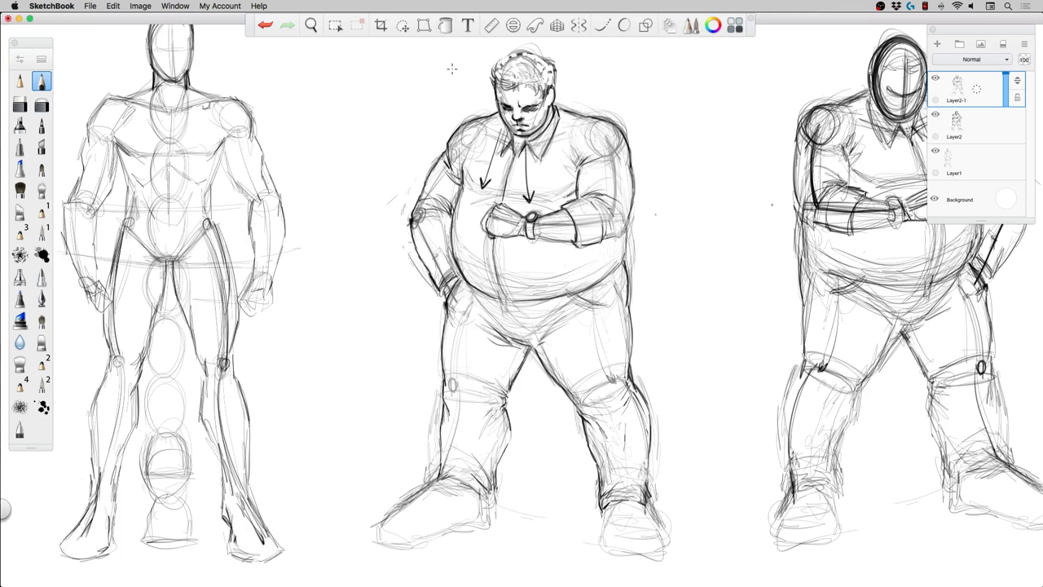
key("super+z")
key("super+z")
Sharpen the eye, outline both shoes, and rework the folds and bunched cuff of the straighter trouser leg.
left_click_drag(526, 103, 534, 111)
mouse_move(439, 482)
left_mouse_down()
mouse_move(399, 526)
mouse_move(430, 537)
mouse_move(485, 516)
mouse_move(490, 502)
left_mouse_up()
mouse_move(606, 503)
left_mouse_down()
mouse_move(607, 555)
mouse_move(648, 556)
mouse_move(659, 529)
mouse_move(636, 506)
mouse_move(641, 513)
mouse_move(618, 512)
mouse_move(648, 526)
mouse_move(656, 510)
mouse_move(620, 504)
mouse_move(601, 542)
mouse_move(609, 556)
mouse_move(652, 551)
mouse_move(603, 551)
mouse_move(621, 548)
mouse_move(608, 539)
mouse_move(620, 522)
mouse_move(610, 522)
mouse_move(657, 541)
left_mouse_up()
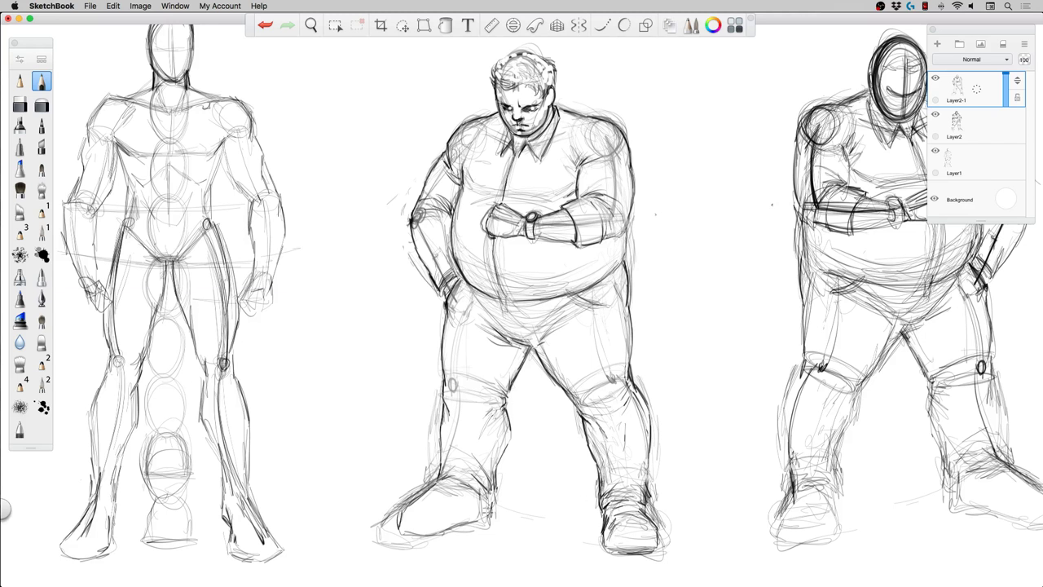
mouse_move(441, 534)
left_mouse_down()
mouse_move(469, 520)
mouse_move(432, 523)
mouse_move(420, 499)
left_mouse_up()
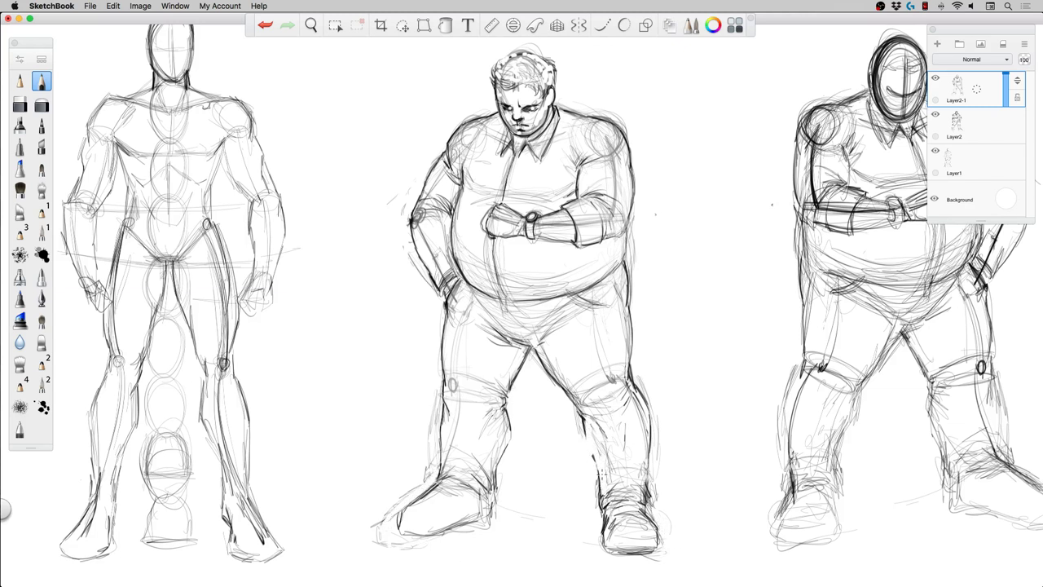
mouse_move(565, 400)
left_mouse_down()
mouse_move(593, 498)
mouse_move(607, 493)
mouse_move(611, 440)
mouse_move(595, 486)
mouse_move(632, 465)
mouse_move(651, 474)
mouse_move(647, 487)
mouse_move(618, 484)
mouse_move(627, 494)
mouse_move(604, 505)
mouse_move(633, 510)
mouse_move(596, 517)
mouse_move(627, 503)
left_mouse_up()
left_click_drag(607, 518, 642, 507)
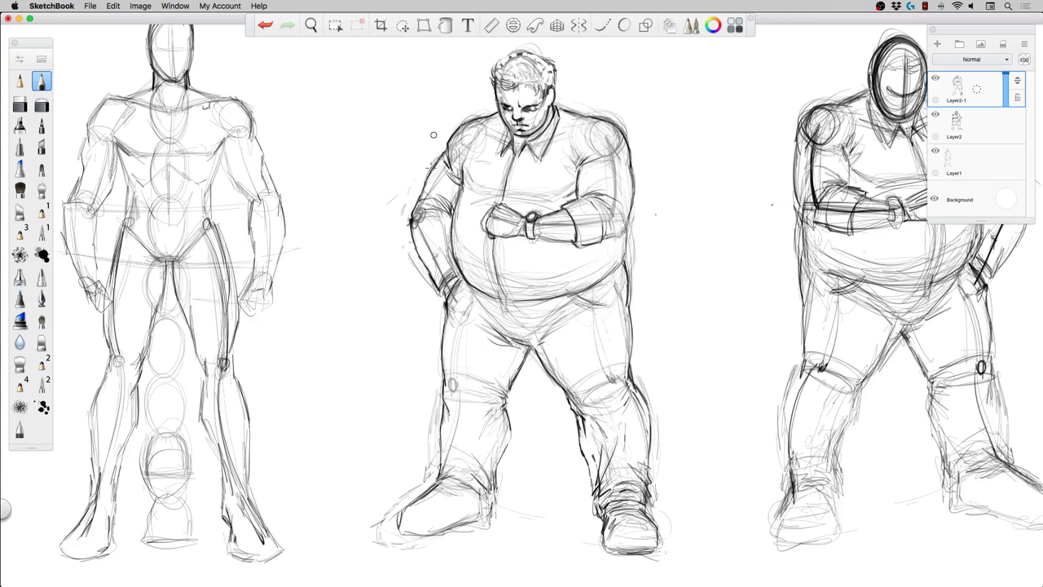
Erase the outer contour of the arm resting on the hip and redraw it closer to the body with a rounder elbow.
mouse_move(438, 158)
left_mouse_down()
mouse_move(414, 212)
mouse_move(444, 204)
mouse_move(447, 143)
mouse_move(463, 122)
mouse_move(421, 227)
mouse_move(450, 220)
mouse_move(440, 184)
left_mouse_up()
mouse_move(453, 144)
left_mouse_down()
mouse_move(419, 245)
mouse_move(433, 278)
left_mouse_up()
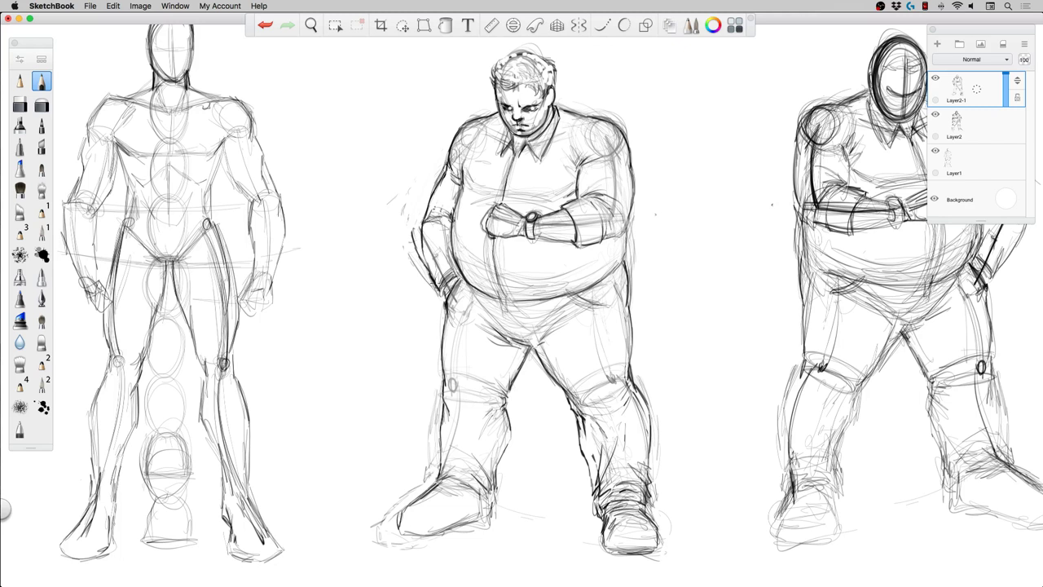
mouse_move(417, 228)
left_mouse_down()
mouse_move(420, 257)
mouse_move(414, 243)
mouse_move(426, 275)
mouse_move(418, 232)
mouse_move(437, 266)
mouse_move(431, 223)
left_mouse_up()
key("super+z")
key("super+z")
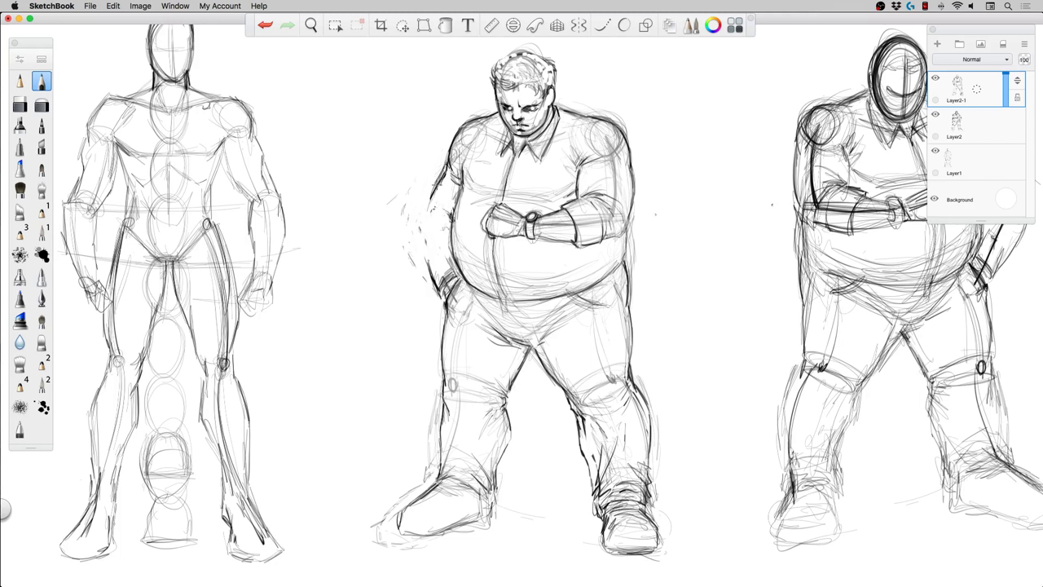
mouse_move(427, 210)
left_mouse_down()
mouse_move(453, 217)
mouse_move(424, 213)
mouse_move(419, 253)
left_mouse_up()
mouse_move(445, 216)
left_mouse_down()
mouse_move(458, 259)
mouse_move(453, 232)
mouse_move(420, 236)
mouse_move(419, 258)
mouse_move(442, 298)
left_mouse_up()
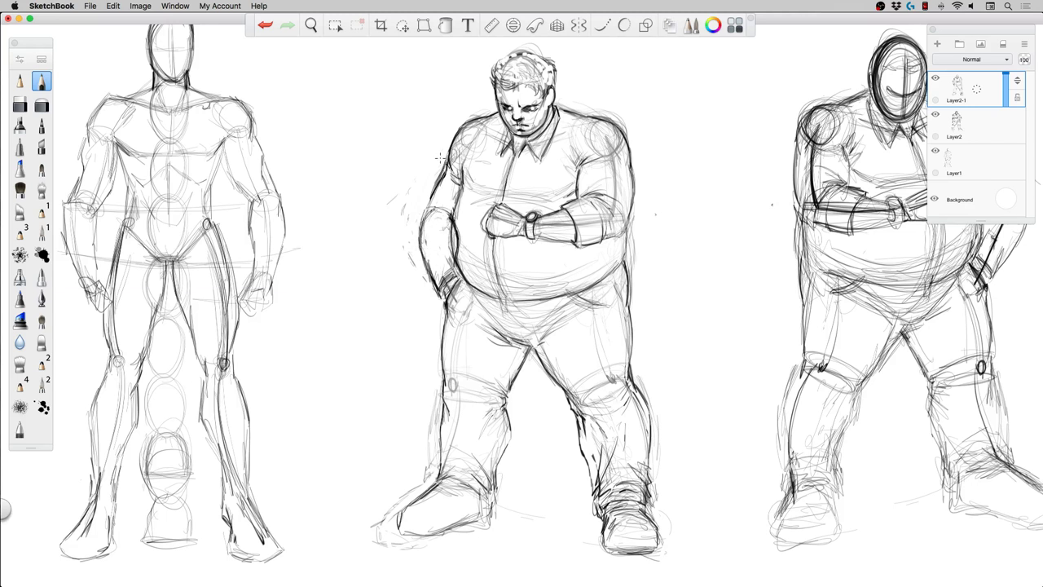
Undo the latest redrawn strokes on the arm resting on the hip.
key("super+z")
key("super+z")
key("super+z")
key("super+z")
key("super+z")
key("super+z")
key("super+z")
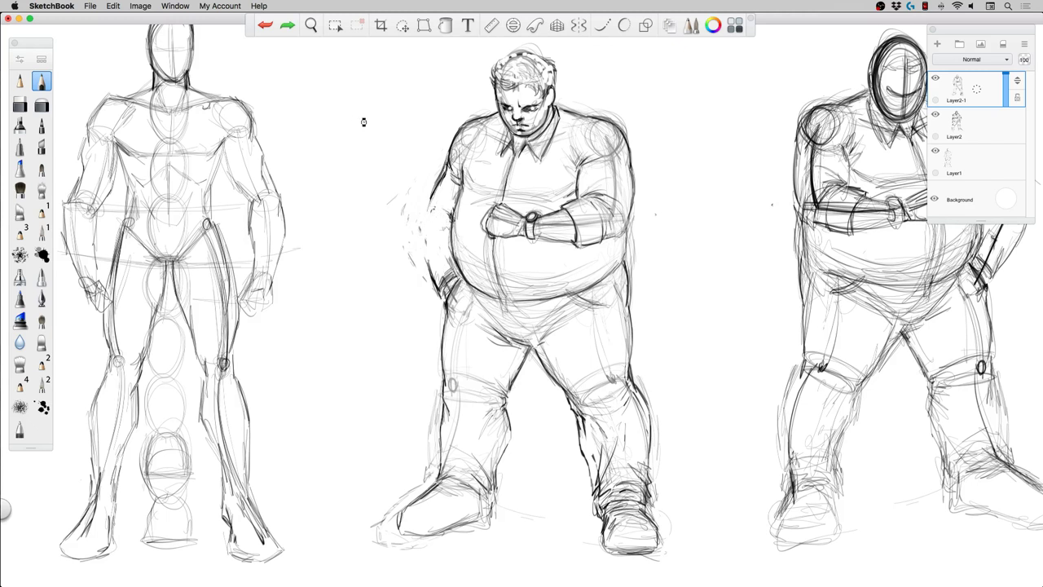
key("super+z")
key("super+z")
key("super+z")
key("super+z")
key("super+z")
key("super+z")
key("super+z")
key("super+z")
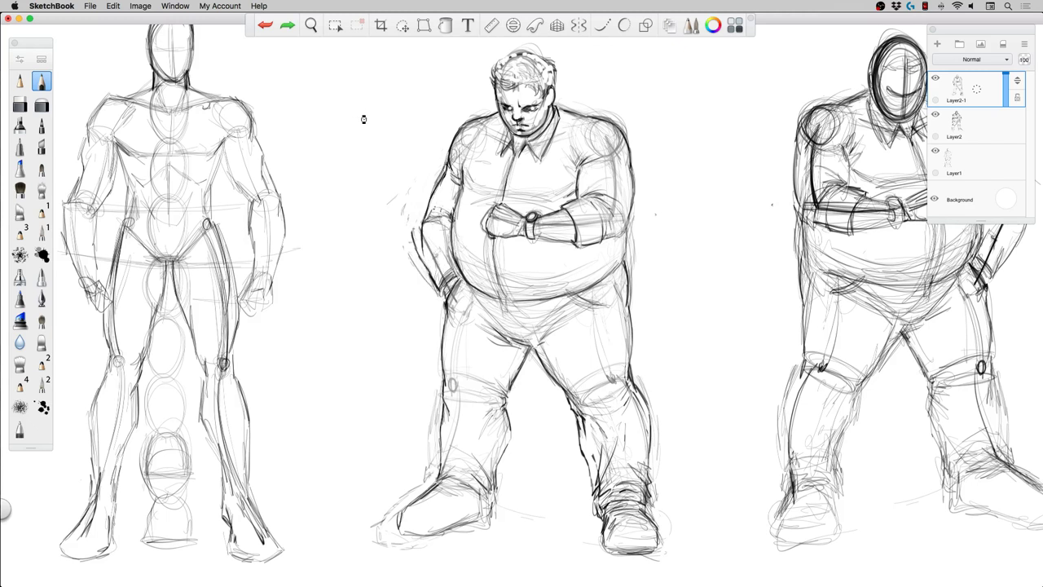
key("super+z")
key("super+shift+z")
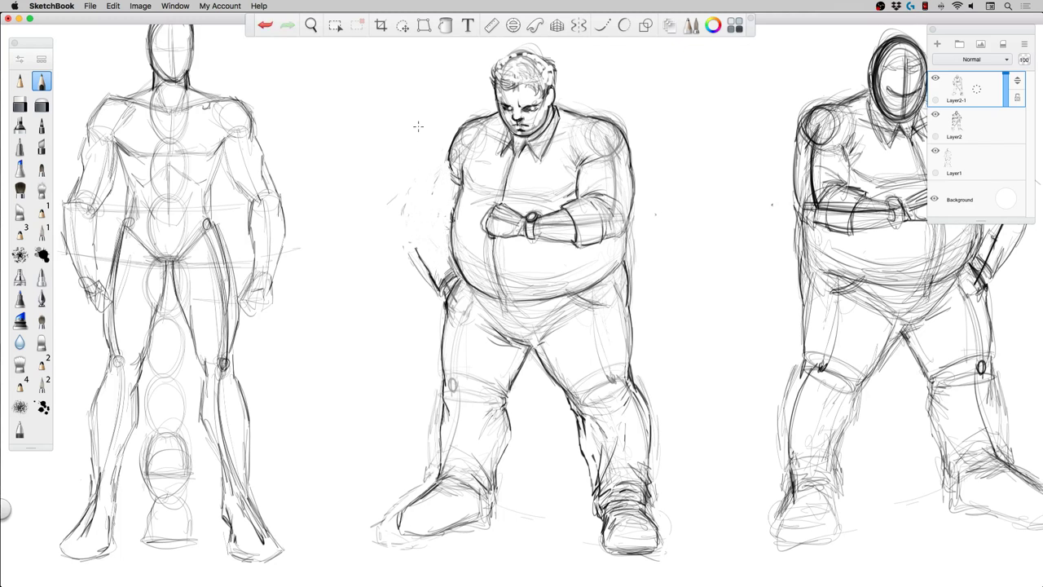
Redraw the hip arm from shoulder to wrist with a smoother sleeve and elbow, and retouch its outer upper-arm line.
mouse_move(447, 149)
left_mouse_down()
mouse_move(421, 214)
mouse_move(440, 219)
mouse_move(424, 217)
mouse_move(419, 247)
mouse_move(438, 278)
left_mouse_up()
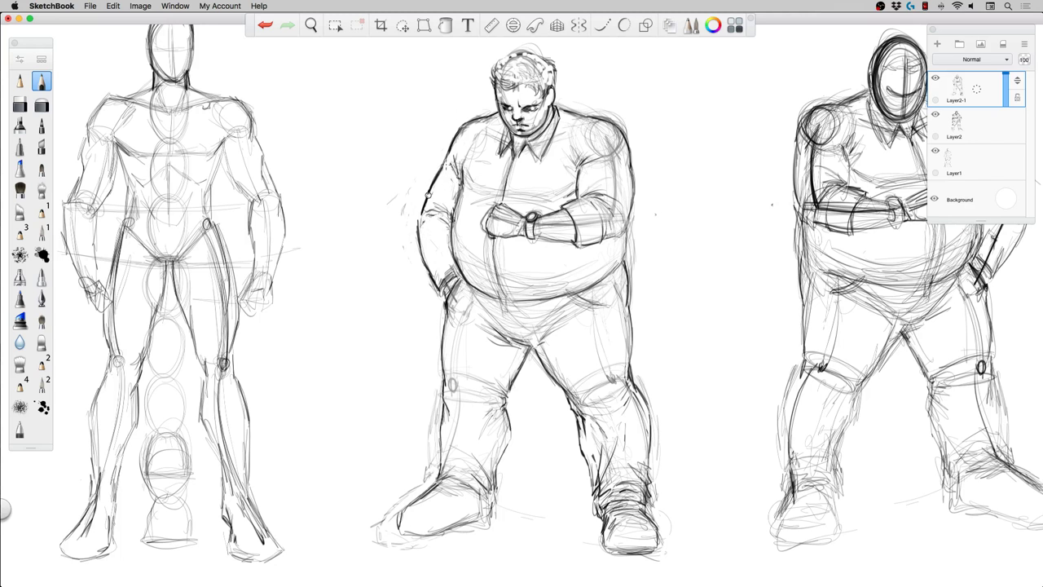
mouse_move(438, 156)
left_mouse_down()
mouse_move(417, 228)
mouse_move(440, 213)
mouse_move(418, 222)
mouse_move(420, 214)
left_mouse_up()
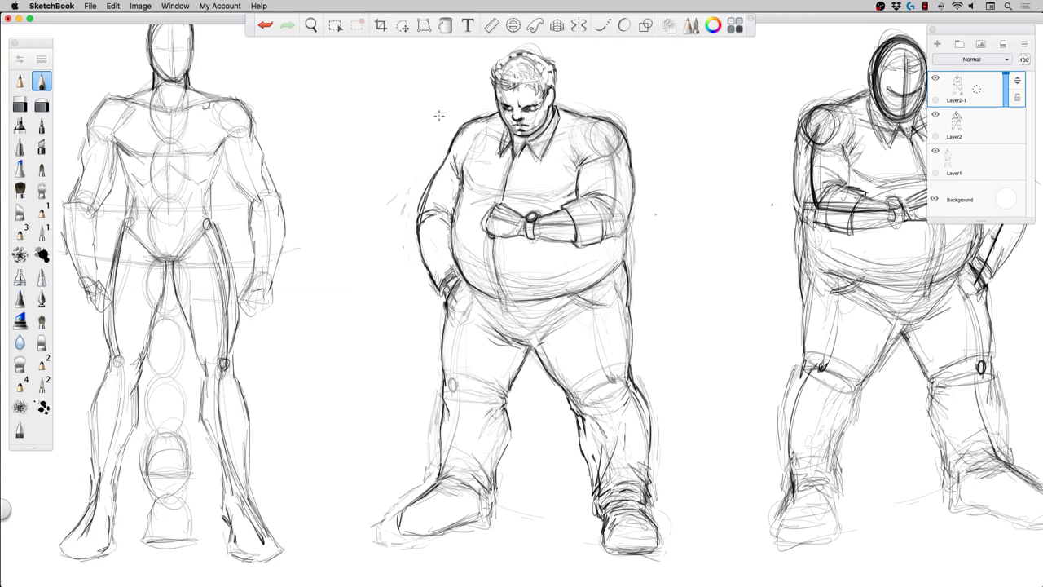
key("super+z")
key("super+z")
mouse_move(432, 176)
left_mouse_down()
mouse_move(418, 213)
mouse_move(459, 261)
left_mouse_up()
key("super+z")
key("super+z")
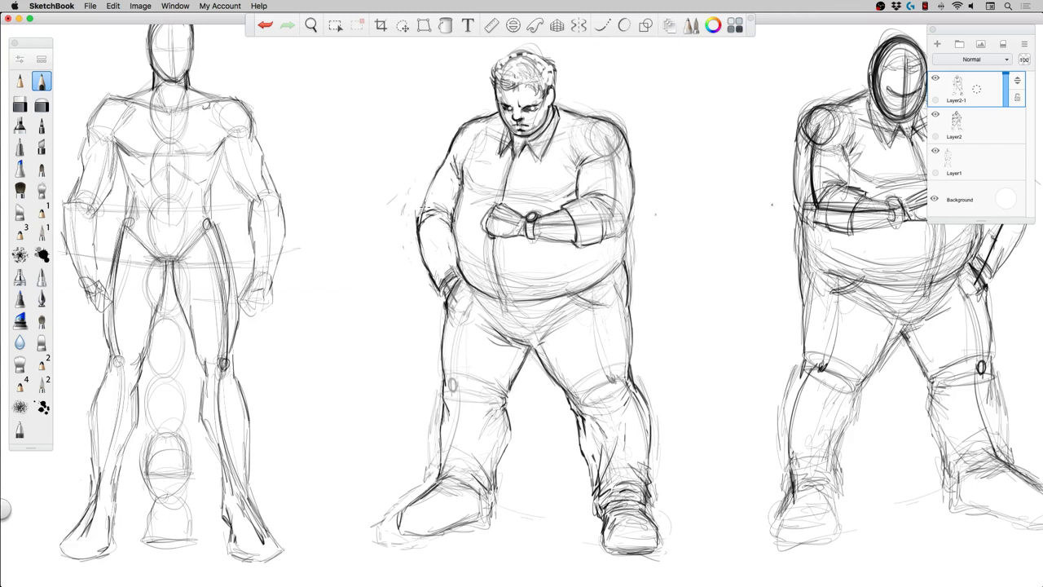
key("super+z")
left_click_drag(429, 187, 422, 207)
Select the folded forearm and hand with a lasso, enlarge them slightly over the belly, and release the selection.
left_click(402, 25)
left_click(1001, 27)
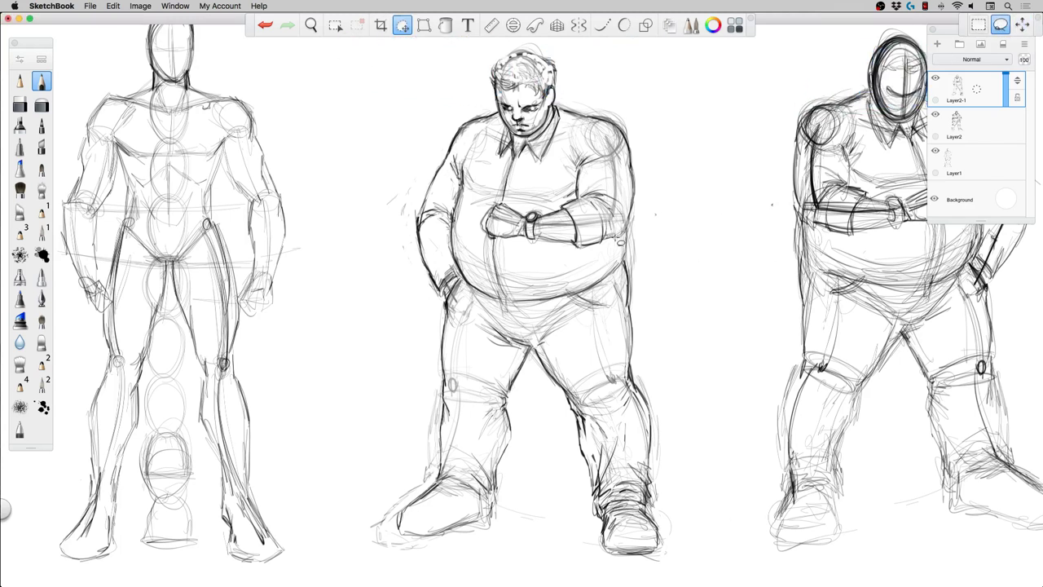
mouse_move(522, 231)
left_mouse_down()
mouse_move(529, 198)
mouse_move(592, 193)
mouse_move(622, 204)
mouse_move(617, 249)
mouse_move(484, 238)
left_mouse_up()
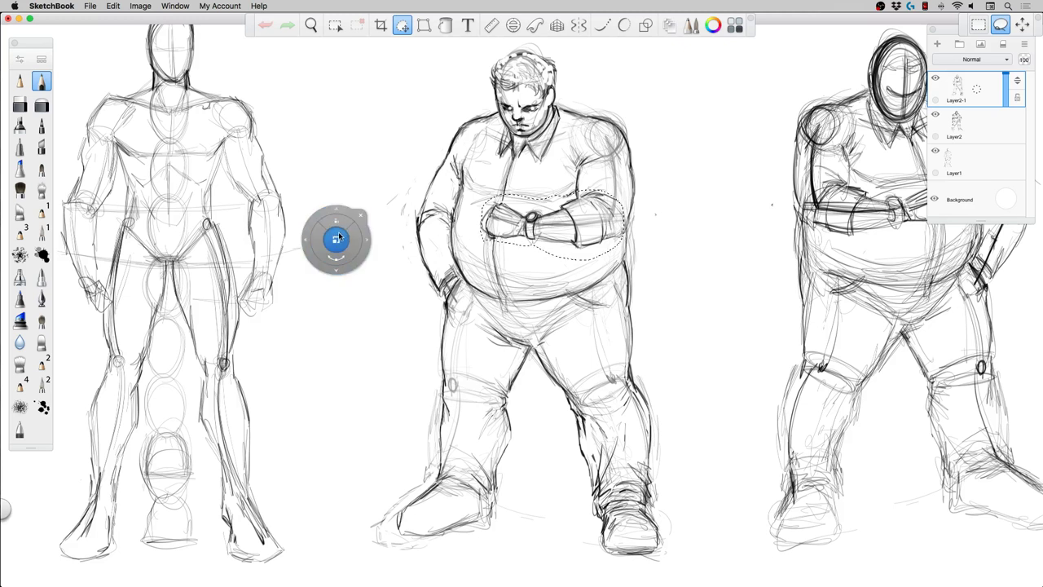
mouse_move(336, 238)
left_mouse_down()
mouse_move(318, 216)
mouse_move(337, 217)
mouse_move(318, 230)
left_mouse_up()
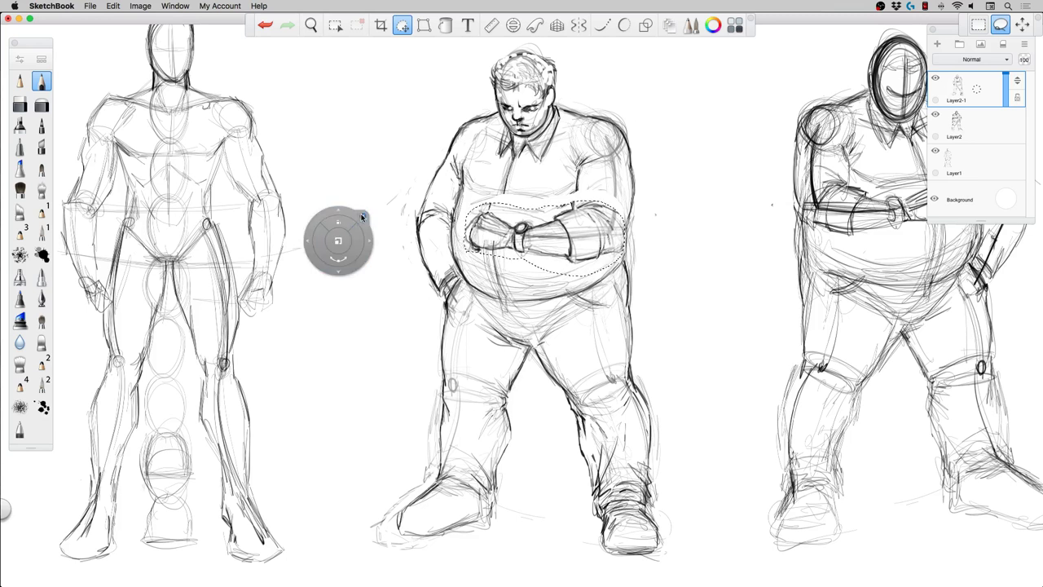
left_click(363, 216)
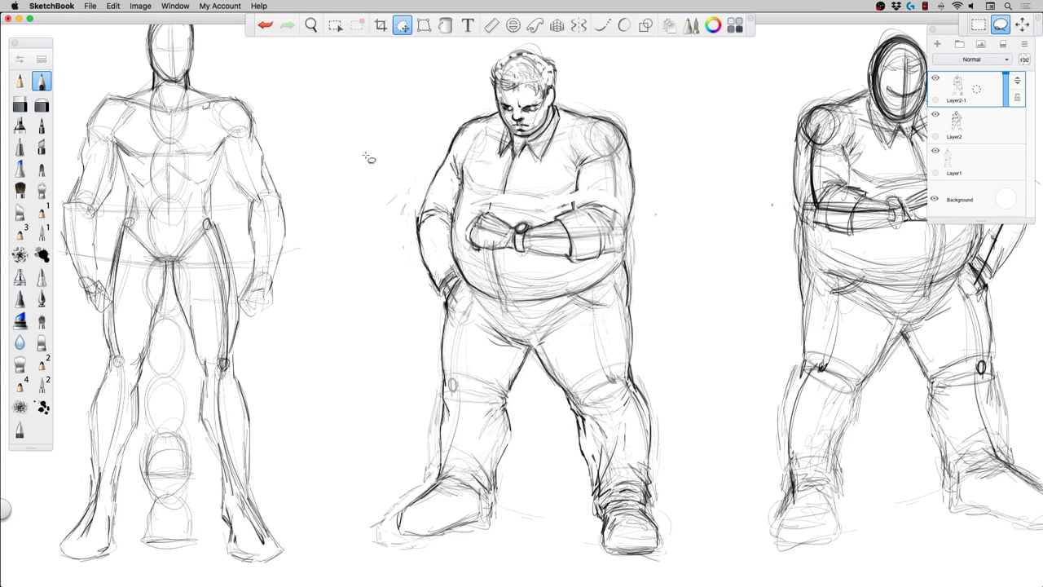
Tidy the pencil lines of the sleeve around the enlarged forearm, the shirt front down to its hem, and the thighs.
left_click(38, 88)
mouse_move(578, 179)
left_mouse_down()
mouse_move(575, 205)
mouse_move(622, 232)
left_mouse_up()
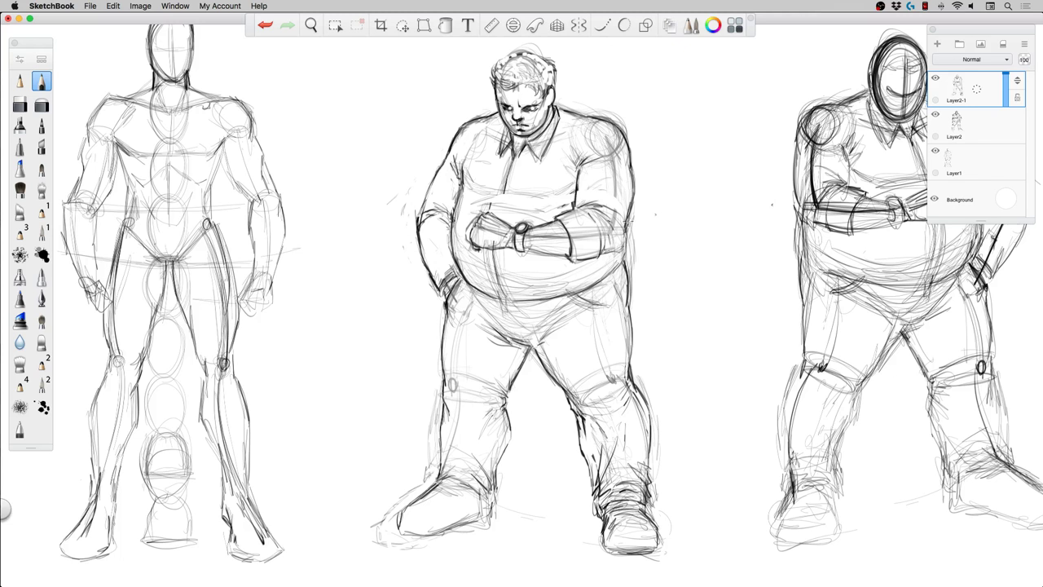
mouse_move(453, 214)
left_mouse_down()
mouse_move(457, 258)
mouse_move(440, 292)
mouse_move(504, 317)
mouse_move(534, 302)
left_mouse_up()
mouse_move(494, 317)
left_mouse_down()
mouse_move(538, 315)
mouse_move(556, 354)
mouse_move(624, 295)
mouse_move(621, 372)
left_mouse_up()
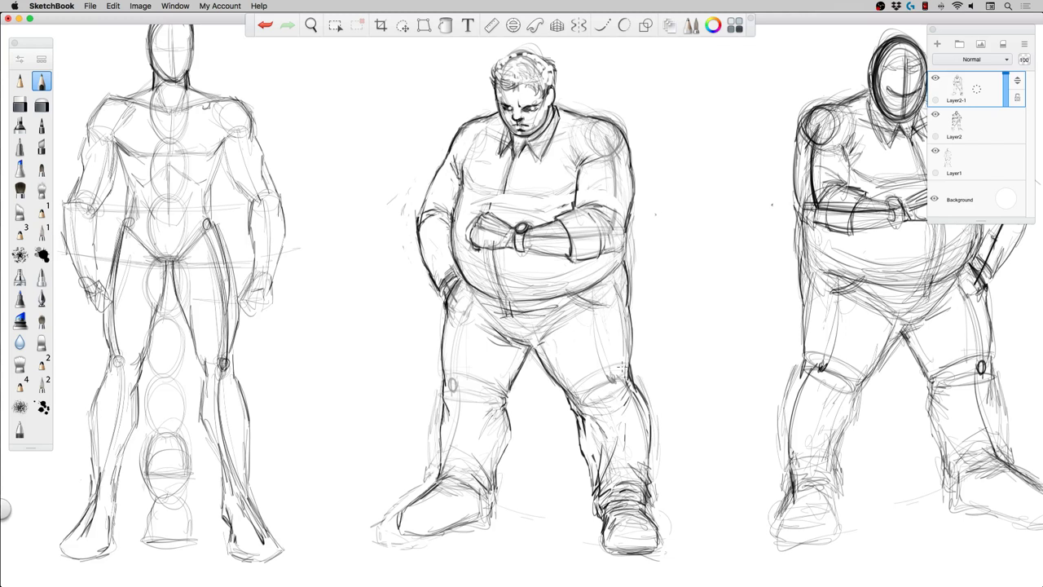
left_click_drag(611, 286, 651, 472)
Select the outstretched foot of the middle figure with a lasso, shrink it slightly, and release the selection.
left_click(402, 26)
mouse_move(405, 523)
left_mouse_down()
mouse_move(427, 485)
mouse_move(503, 493)
mouse_move(375, 538)
left_mouse_up()
key("v")
left_click_drag(282, 520, 288, 489)
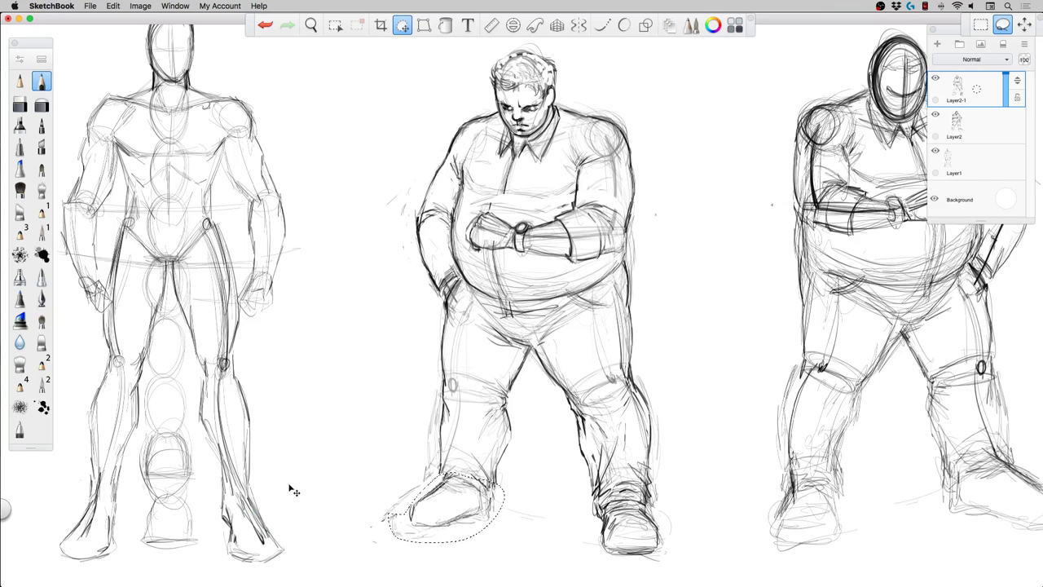
left_click(310, 488)
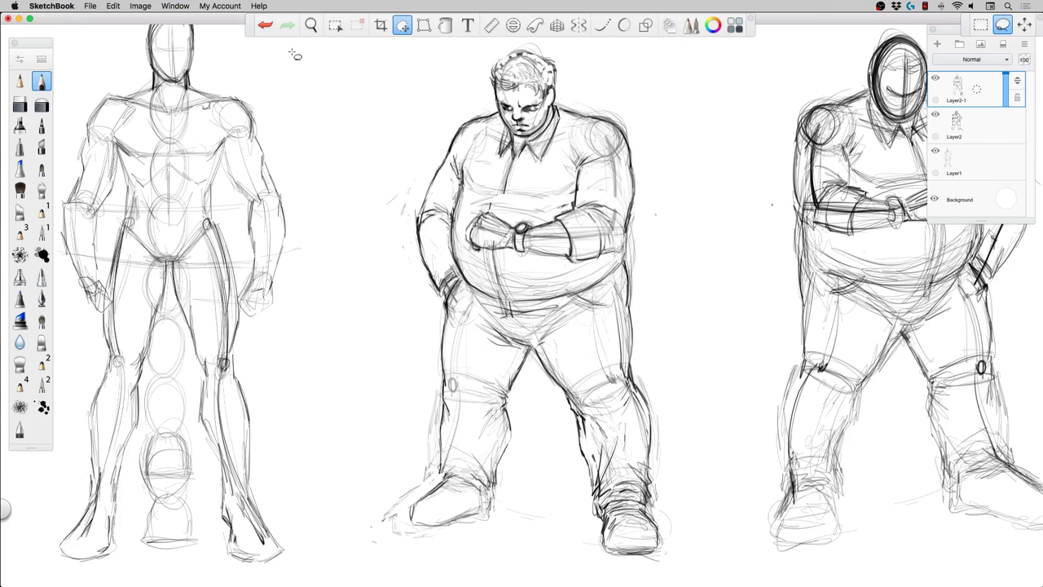
Erase the middle figure's hair, then redraw the head as bald with a clean skull outline and forehead wrinkles.
left_click(21, 104)
mouse_move(523, 86)
left_mouse_down()
mouse_move(506, 80)
mouse_move(545, 81)
mouse_move(512, 65)
mouse_move(498, 81)
mouse_move(498, 63)
mouse_move(527, 49)
mouse_move(554, 60)
mouse_move(497, 76)
mouse_move(555, 76)
left_mouse_up()
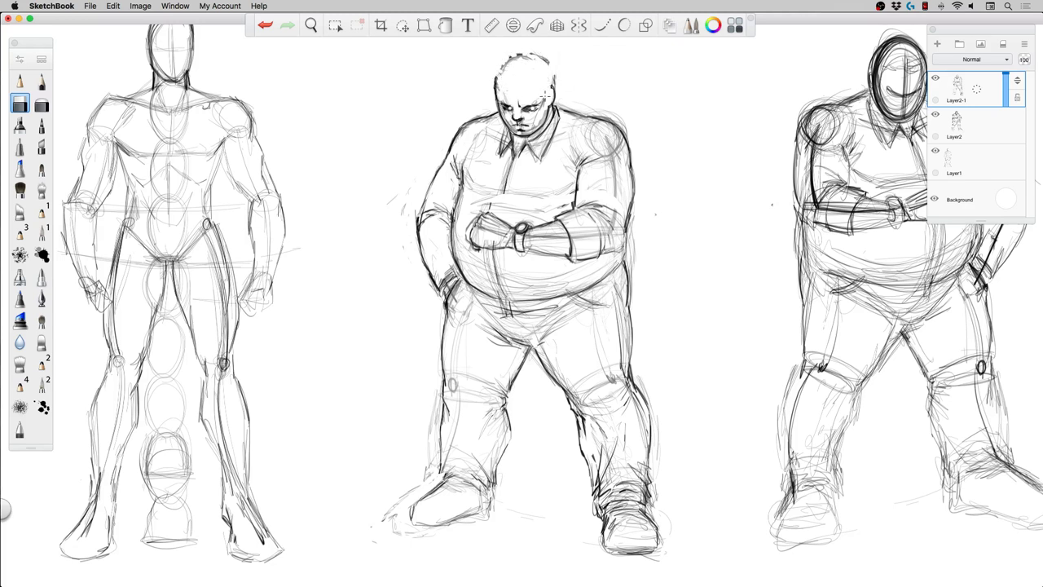
key("e")
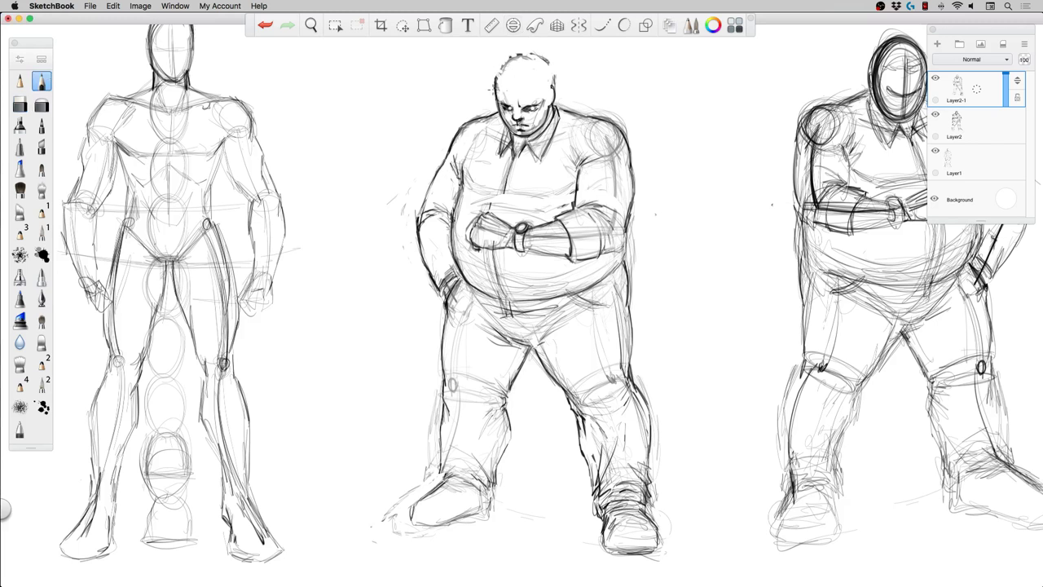
mouse_move(495, 79)
left_mouse_down()
mouse_move(533, 55)
mouse_move(522, 51)
mouse_move(553, 75)
mouse_move(524, 104)
mouse_move(543, 79)
mouse_move(497, 107)
left_mouse_up()
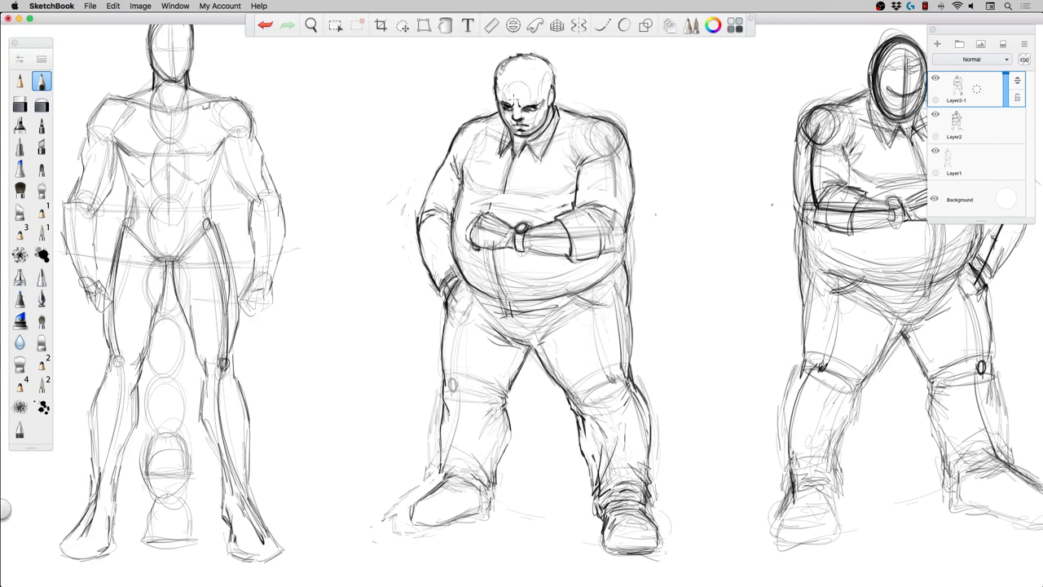
key("super+z")
left_click_drag(519, 100, 535, 94)
Draw a knotted necktie from the collar down over the belly, and retouch the shoulder line above the hip arm.
mouse_move(517, 146)
left_mouse_down()
mouse_move(498, 204)
mouse_move(512, 168)
mouse_move(521, 222)
left_mouse_up()
mouse_move(520, 183)
left_mouse_down()
mouse_move(522, 230)
mouse_move(492, 221)
mouse_move(520, 224)
mouse_move(500, 258)
mouse_move(512, 272)
mouse_move(496, 272)
left_mouse_up()
left_click_drag(465, 119, 445, 152)
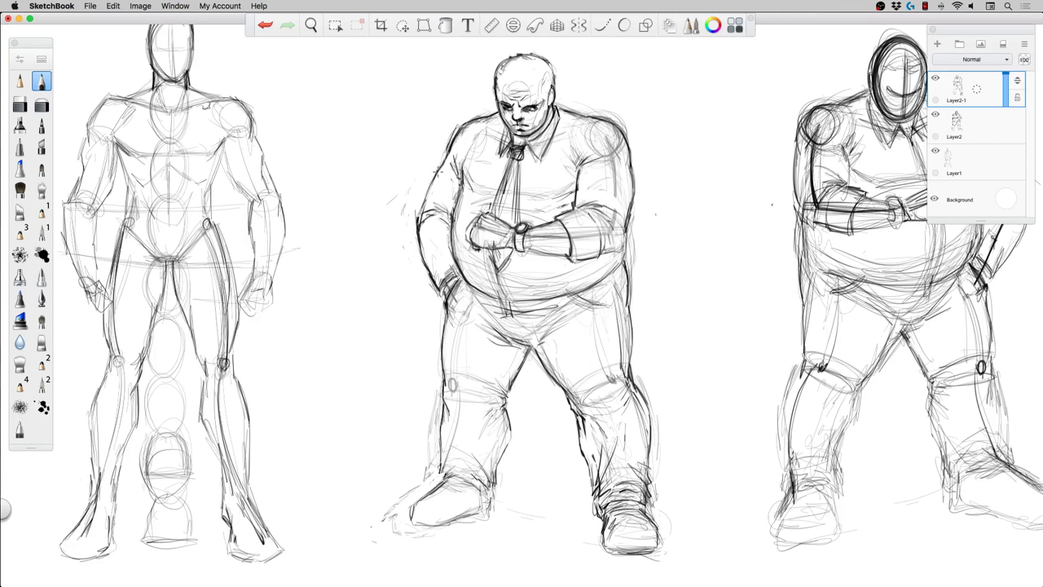
Stretch the whole heavyset middle figure slightly wider with the layer transform.
left_click(403, 26)
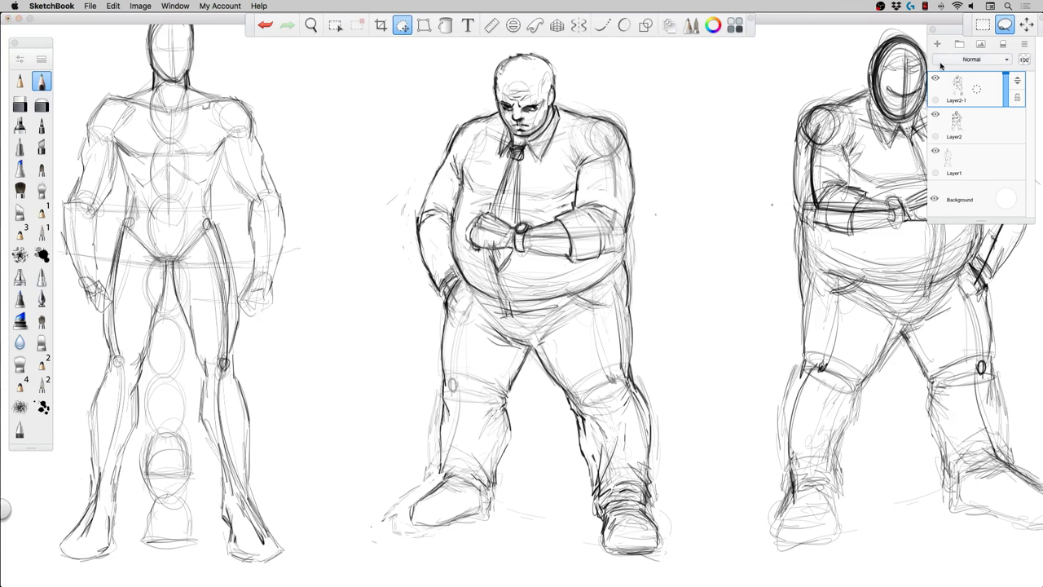
left_click(1027, 25)
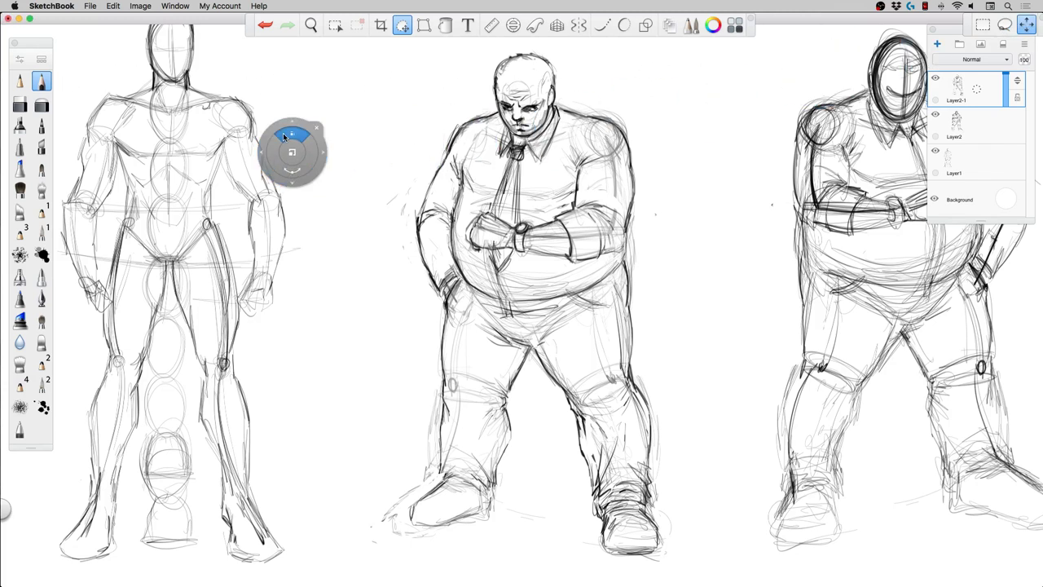
left_click_drag(289, 131, 301, 135)
left_click(333, 131)
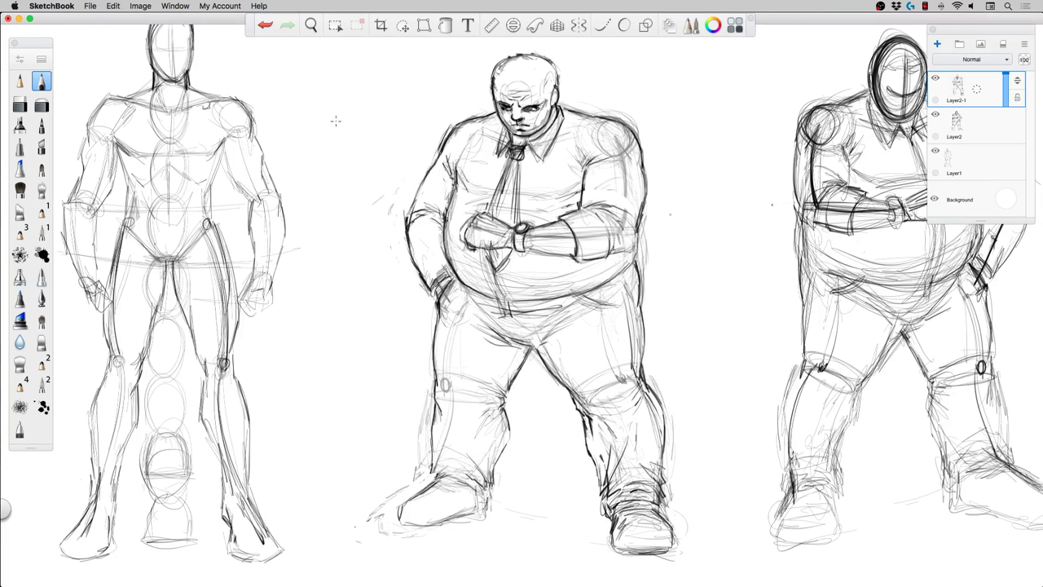
Select the bald head with a lasso, scale it down slightly, and release the selection.
left_click(401, 27)
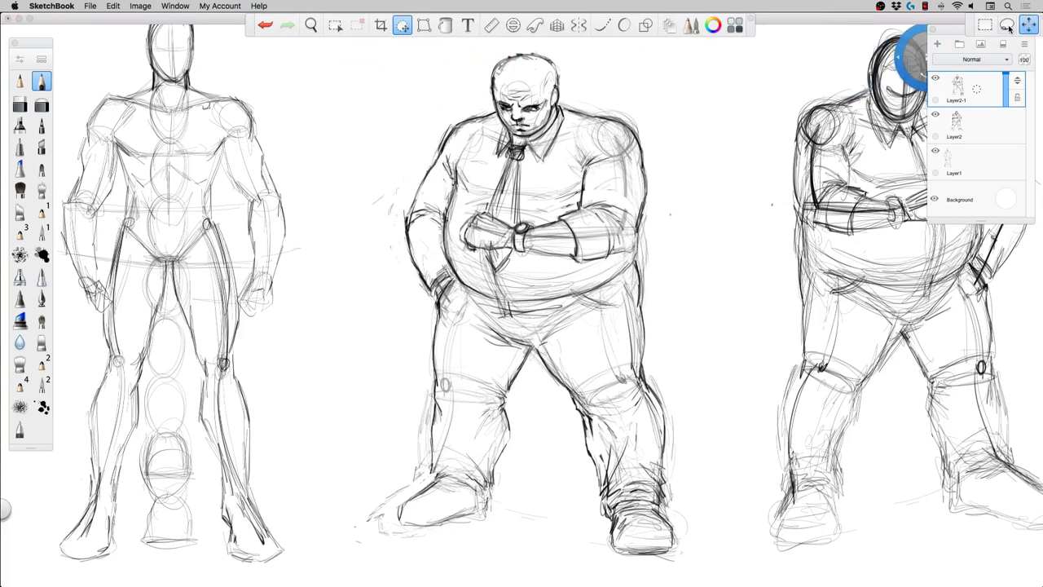
mouse_move(494, 108)
left_mouse_down()
mouse_move(562, 51)
mouse_move(550, 129)
mouse_move(531, 146)
mouse_move(512, 145)
mouse_move(494, 110)
left_mouse_up()
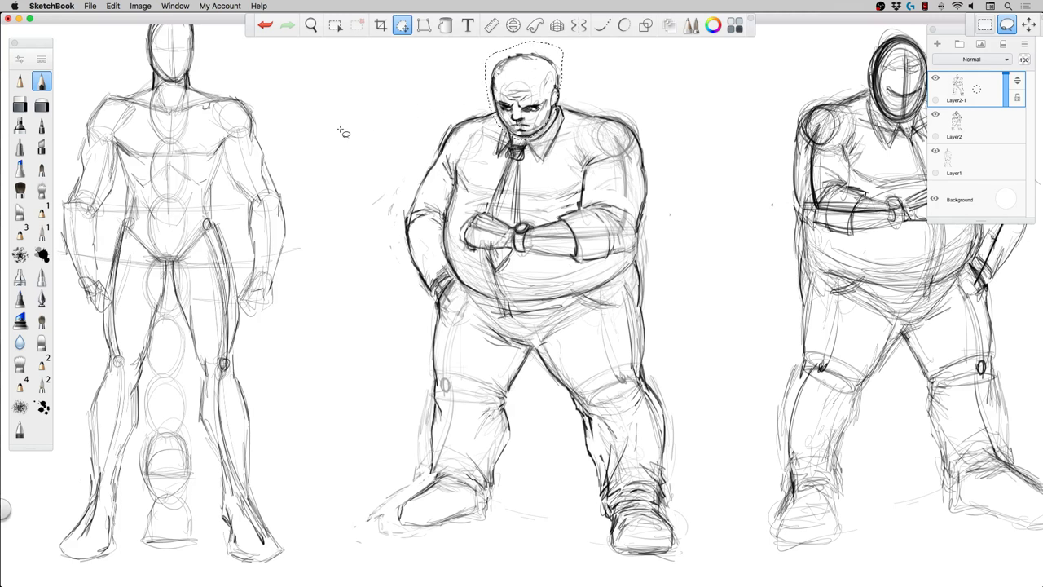
mouse_move(303, 153)
left_mouse_down()
mouse_move(287, 132)
mouse_move(293, 154)
left_mouse_up()
left_click(318, 131)
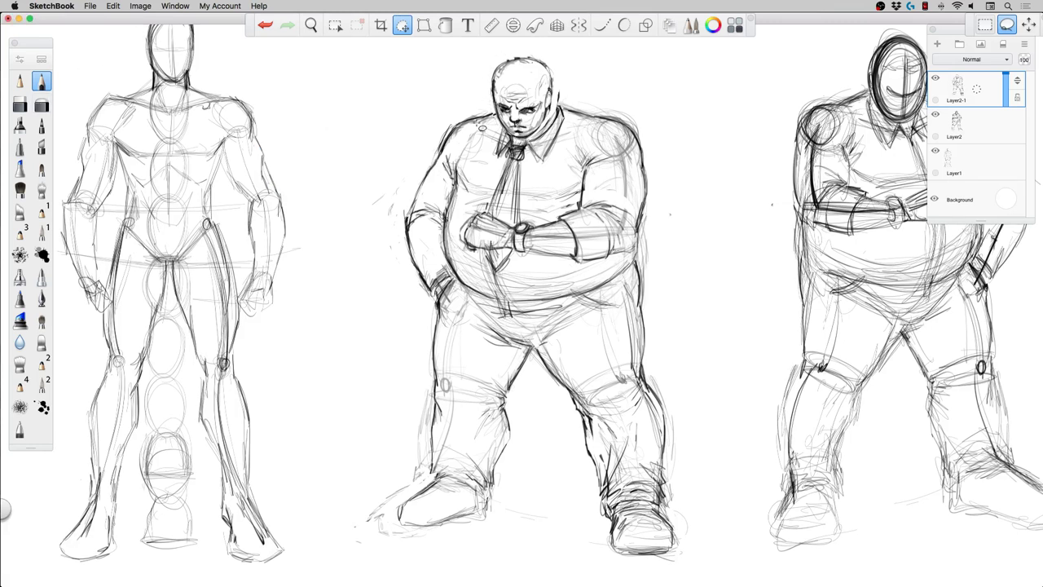
Fade the face, tie, torso and folded arm of the middle figure with the Soft Eraser at size 206.
key("bracketright")
key("bracketright")
key("bracketright")
key("bracketright")
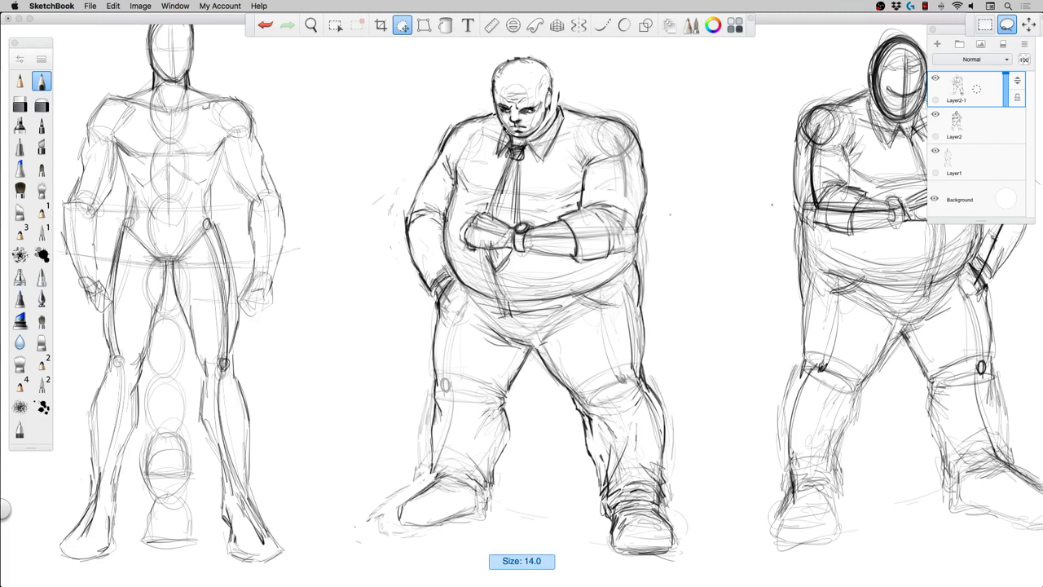
double_click(42, 104)
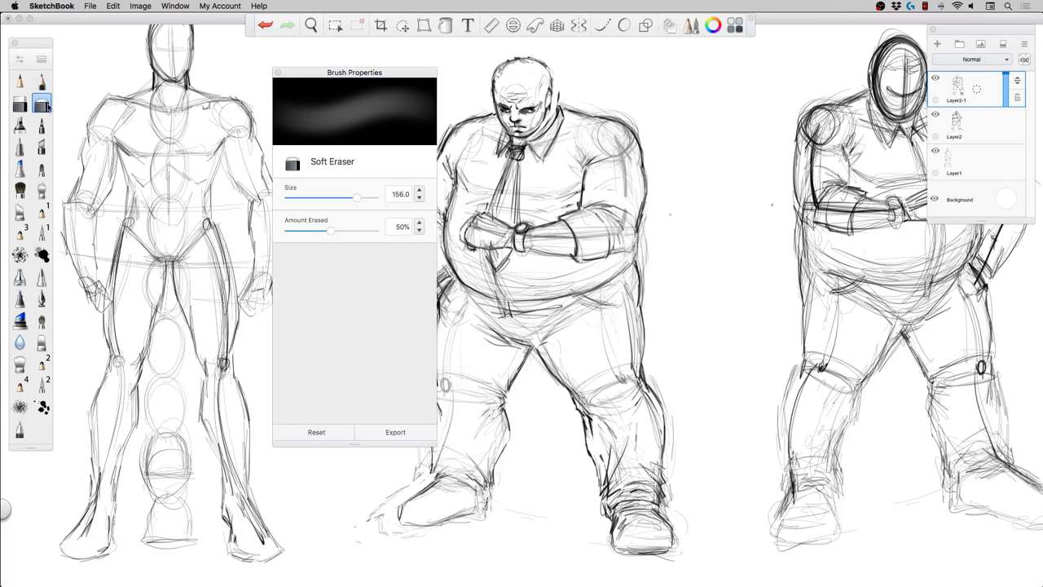
left_click(279, 73)
key("bracketright")
key("bracketright")
key("bracketright")
key("bracketright")
key("bracketright")
key("bracketright")
key("bracketright")
key("bracketright")
key("bracketright")
key("bracketright")
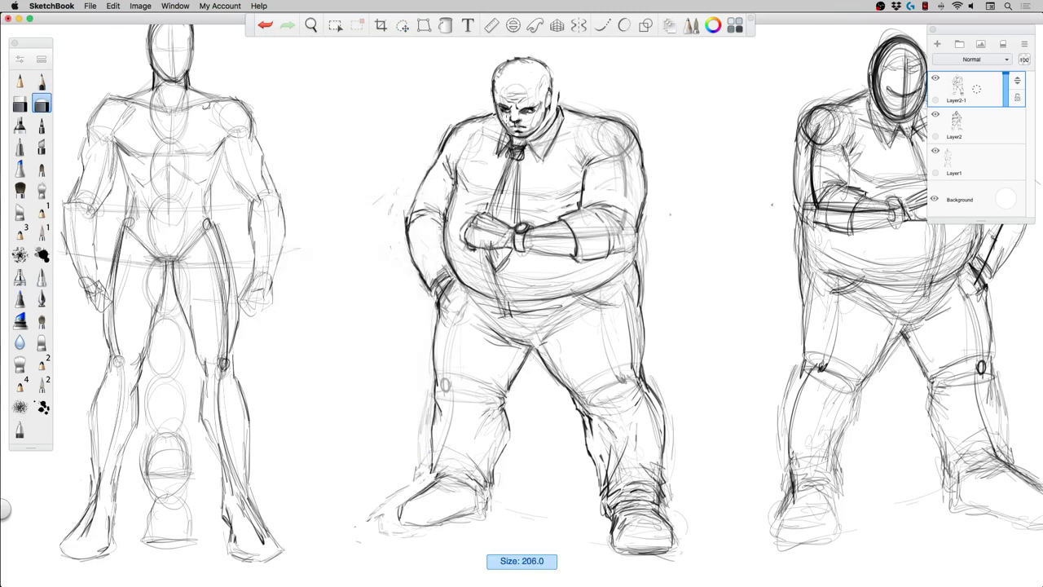
left_click_drag(507, 120, 628, 255)
left_click_drag(467, 306, 585, 220)
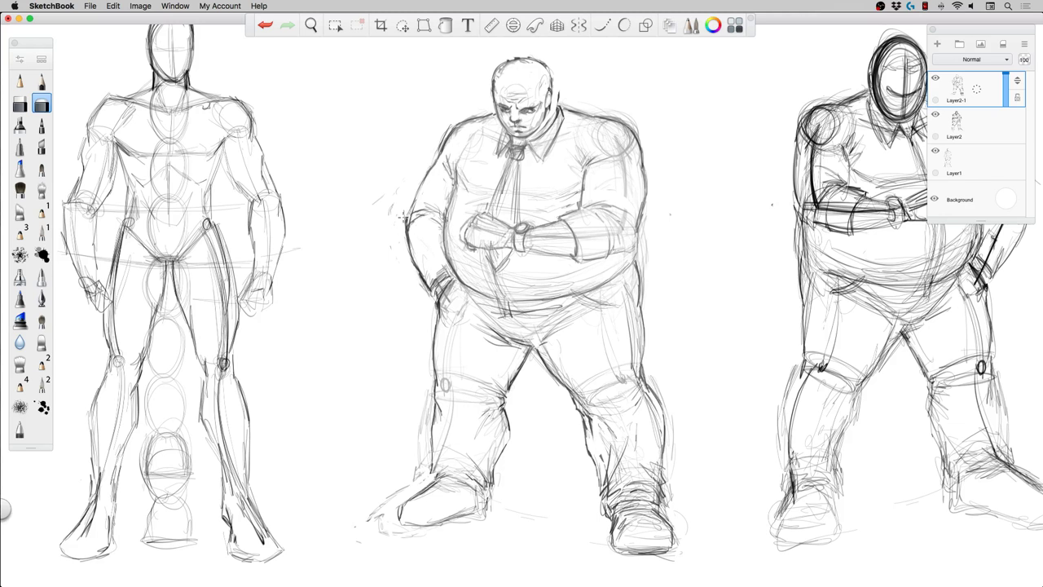
Fade the remaining dark lines of the hip arm, shoulders, sides and legs with the Soft Eraser.
mouse_move(404, 218)
left_mouse_down()
mouse_move(417, 221)
mouse_move(423, 180)
mouse_move(426, 194)
mouse_move(453, 166)
left_mouse_up()
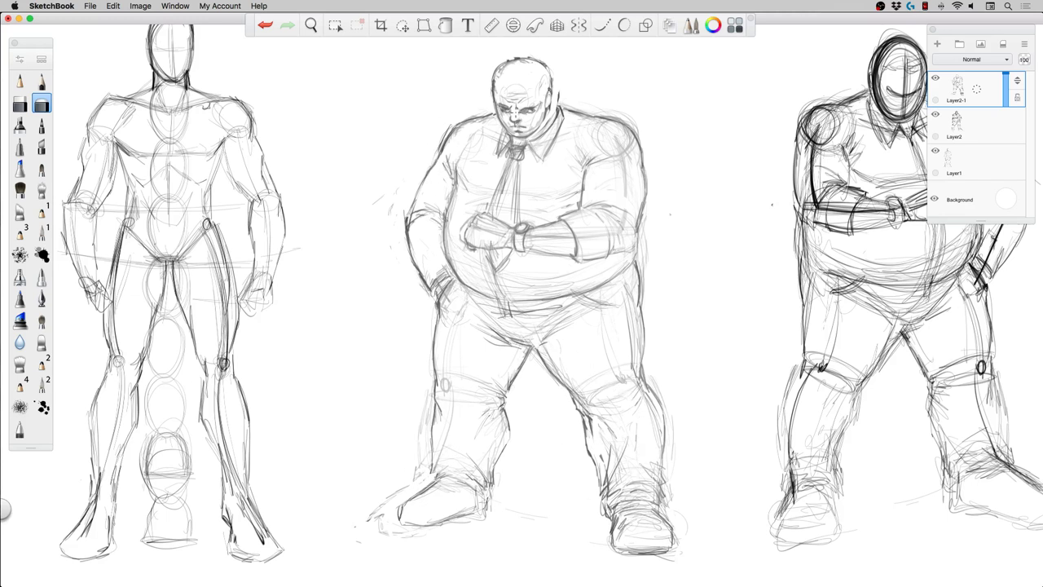
left_click_drag(640, 149, 593, 118)
left_click_drag(409, 222, 433, 278)
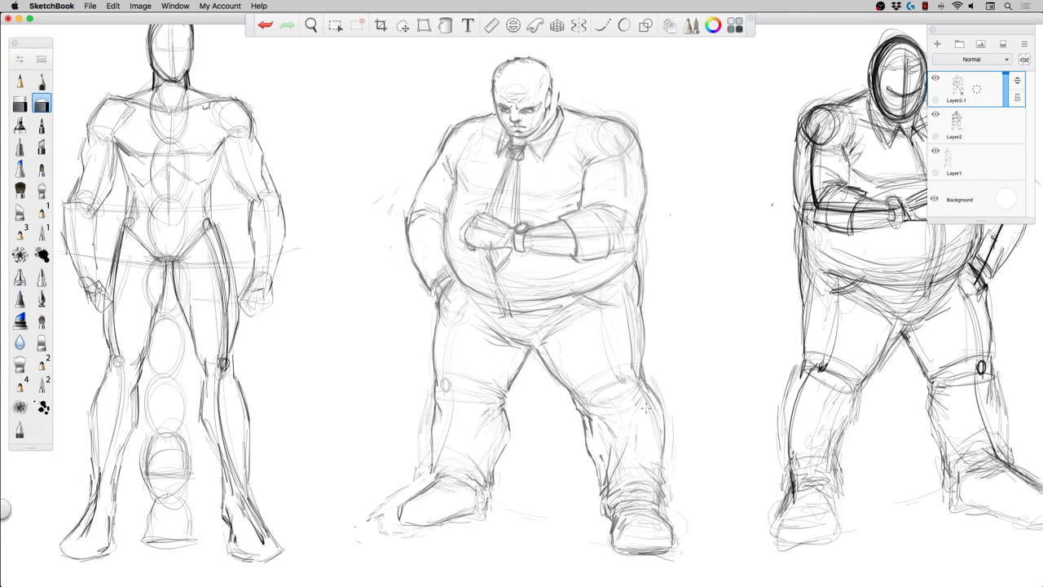
left_click_drag(612, 489, 570, 374)
left_click_drag(635, 274, 640, 142)
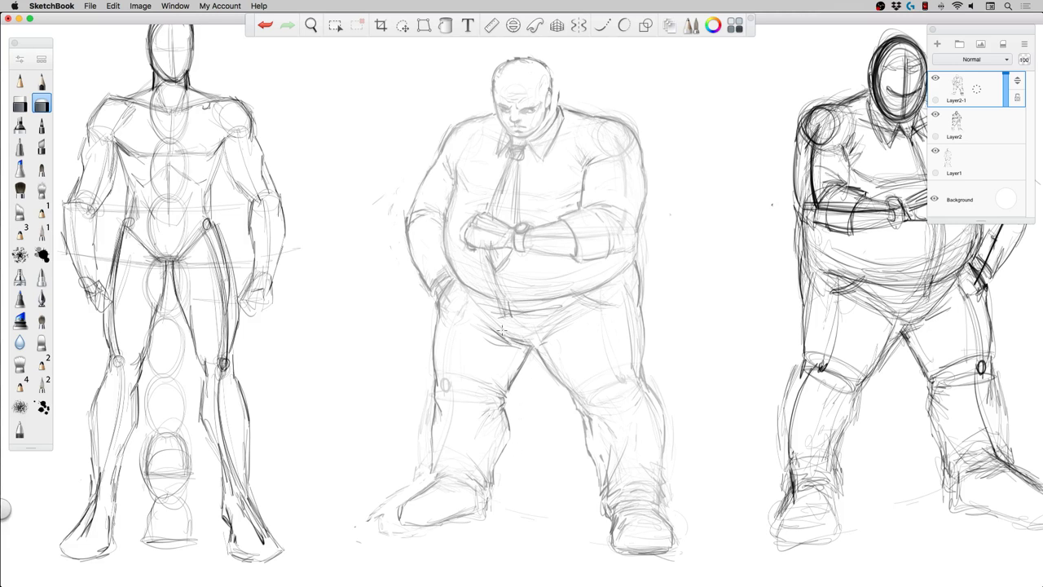
left_click_drag(540, 351, 510, 406)
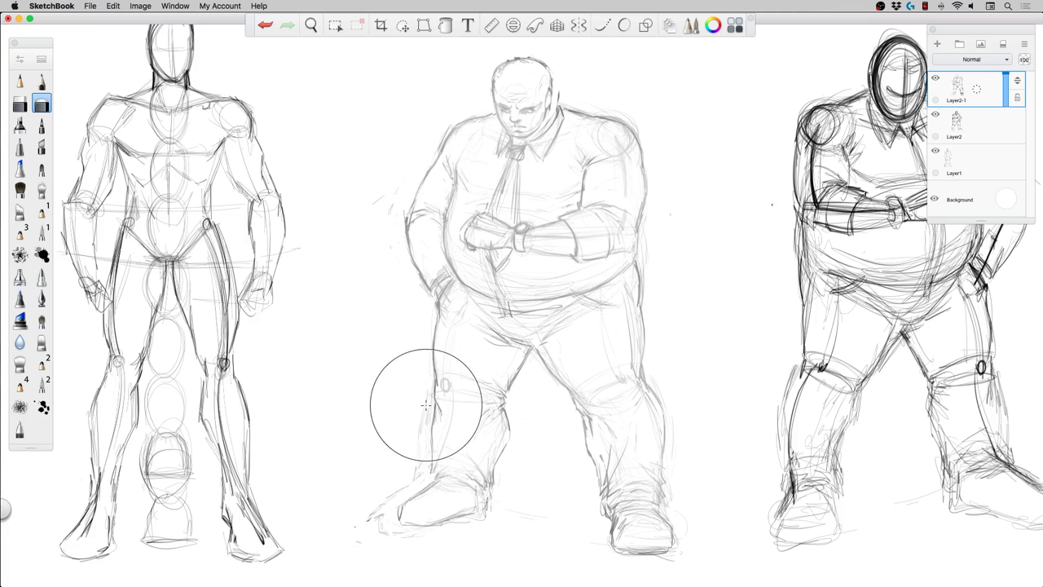
Redraw the shoulder and upper-arm outline of the hip arm in dark pencil, adding folds at the armpit.
key("space")
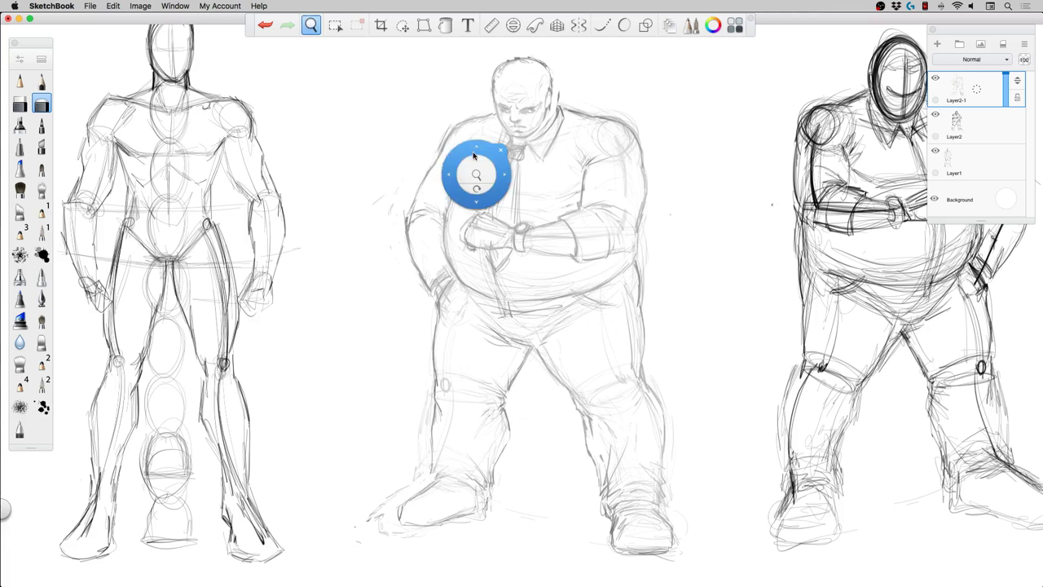
mouse_move(477, 175)
left_mouse_down()
mouse_move(509, 165)
mouse_move(521, 246)
mouse_move(527, 226)
left_mouse_up()
left_click(42, 81)
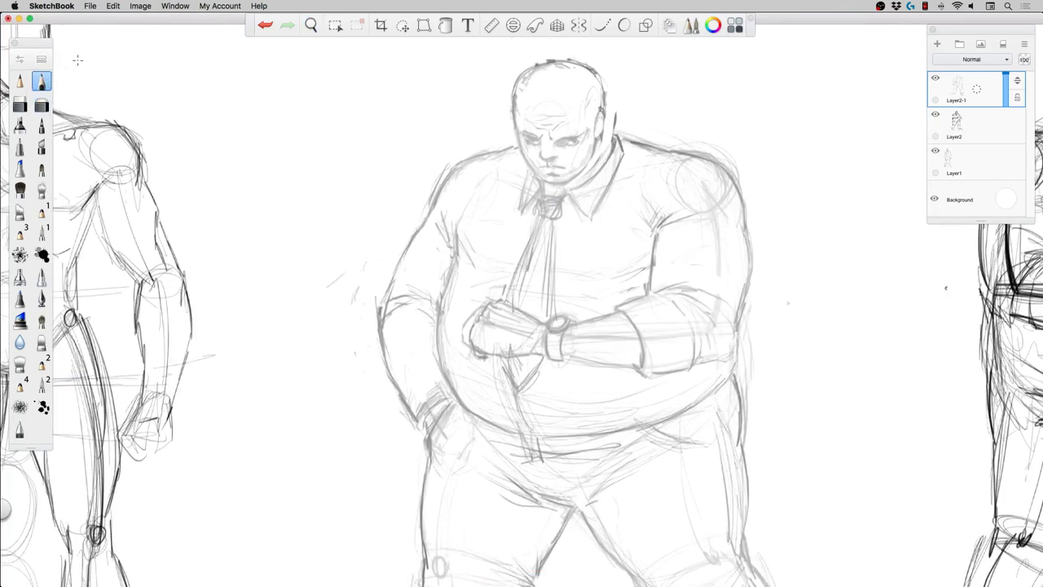
mouse_move(515, 146)
left_mouse_down()
mouse_move(479, 157)
mouse_move(498, 153)
mouse_move(461, 170)
mouse_move(434, 202)
mouse_move(453, 251)
left_mouse_up()
key("bracketright")
mouse_move(443, 208)
left_mouse_down()
mouse_move(458, 244)
mouse_move(448, 253)
left_mouse_up()
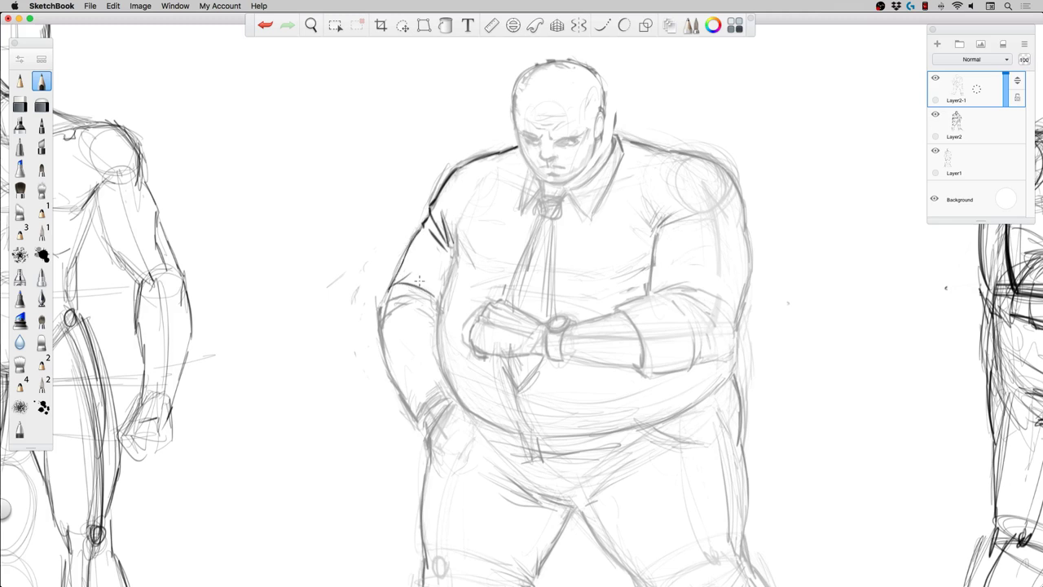
Darken the hip arm's sleeve from elbow to wrist, adding elbow creases, forearm folds and a bold cuff.
mouse_move(419, 283)
left_mouse_down()
mouse_move(390, 306)
mouse_move(436, 311)
mouse_move(384, 300)
mouse_move(383, 290)
mouse_move(378, 322)
mouse_move(392, 296)
mouse_move(437, 309)
mouse_move(378, 344)
mouse_move(377, 320)
mouse_move(382, 370)
mouse_move(380, 356)
mouse_move(417, 424)
left_mouse_up()
mouse_move(387, 383)
left_mouse_down()
mouse_move(404, 409)
mouse_move(397, 375)
left_mouse_up()
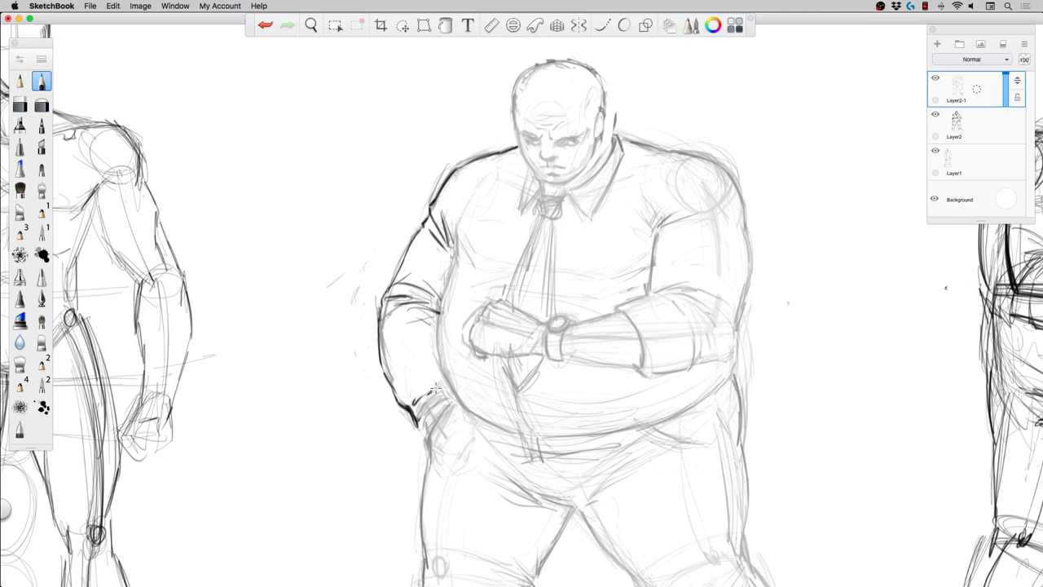
mouse_move(424, 370)
left_mouse_down()
mouse_move(407, 397)
mouse_move(418, 378)
mouse_move(393, 379)
mouse_move(427, 367)
mouse_move(415, 357)
mouse_move(430, 351)
mouse_move(407, 373)
mouse_move(438, 388)
mouse_move(418, 419)
mouse_move(443, 392)
mouse_move(419, 426)
left_mouse_up()
Add shirt folds on both sides of the chest and darken the belly contour beside the hip arm.
mouse_move(453, 238)
left_mouse_down()
mouse_move(451, 274)
mouse_move(492, 282)
left_mouse_up()
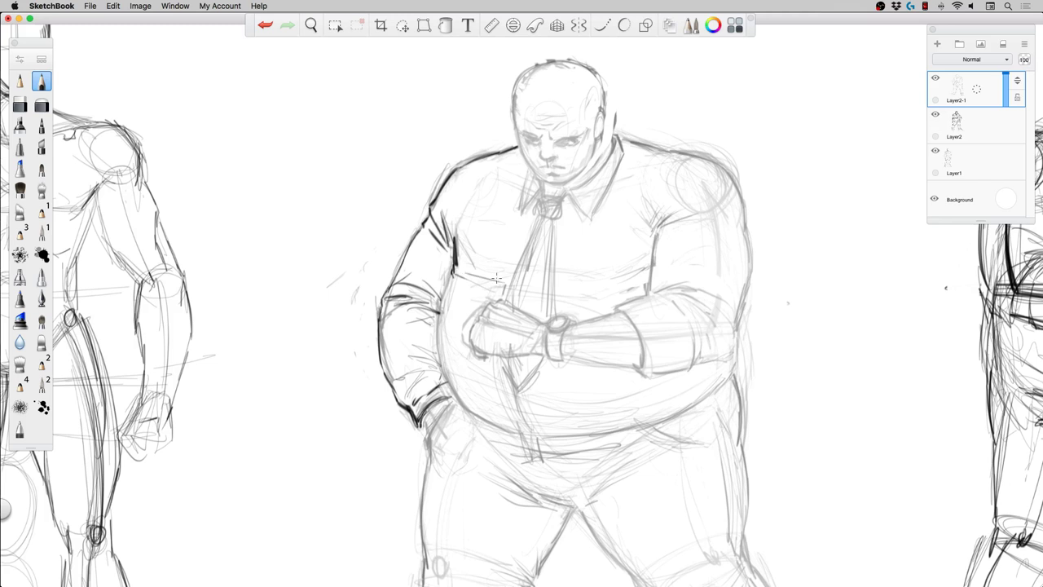
left_click_drag(647, 269, 598, 293)
mouse_move(451, 278)
left_mouse_down()
mouse_move(434, 333)
mouse_move(458, 409)
left_mouse_up()
left_click_drag(456, 253, 456, 225)
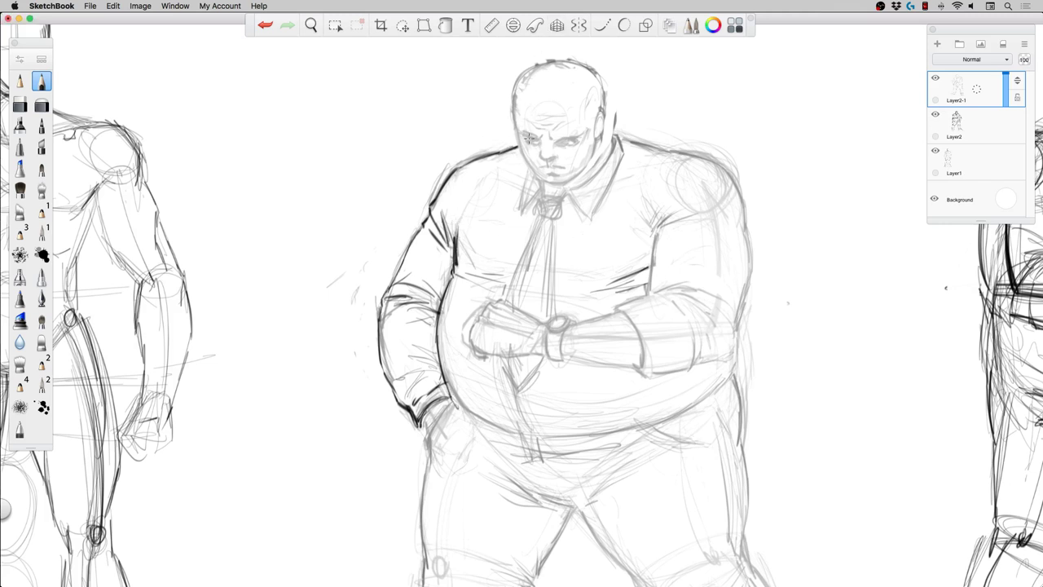
Redraw the scowling eyes, nose and mouth in dark pencil, undoing unsatisfactory strokes along the way.
mouse_move(529, 138)
left_mouse_down()
mouse_move(587, 132)
mouse_move(520, 131)
mouse_move(577, 136)
left_mouse_up()
left_click_drag(546, 156, 557, 151)
key("super+z")
key("super+z")
left_click_drag(541, 156, 548, 157)
key("super+z")
mouse_move(542, 153)
left_mouse_down()
mouse_move(566, 166)
mouse_move(543, 170)
mouse_move(559, 173)
left_mouse_up()
mouse_move(530, 140)
left_mouse_down()
mouse_move(569, 145)
mouse_move(580, 134)
left_mouse_up()
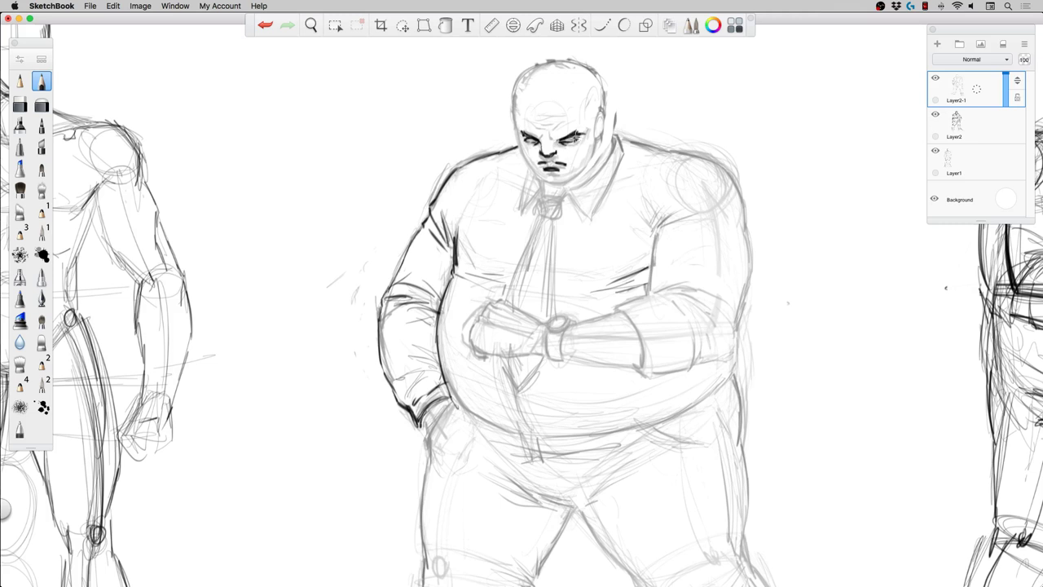
Darken the bald skull outline, cheek shadow and furrowed brow of the face, undoing the stray last stroke.
mouse_move(520, 145)
left_mouse_down()
mouse_move(527, 160)
mouse_move(584, 155)
mouse_move(581, 163)
left_mouse_up()
mouse_move(516, 124)
left_mouse_down()
mouse_move(520, 139)
mouse_move(517, 80)
mouse_move(551, 60)
mouse_move(535, 71)
mouse_move(586, 65)
mouse_move(606, 110)
left_mouse_up()
mouse_move(575, 70)
left_mouse_down()
mouse_move(603, 86)
mouse_move(610, 107)
left_mouse_up()
mouse_move(518, 92)
left_mouse_down()
mouse_move(515, 108)
mouse_move(521, 80)
mouse_move(515, 104)
mouse_move(545, 65)
mouse_move(591, 71)
mouse_move(611, 125)
mouse_move(595, 135)
mouse_move(600, 145)
mouse_move(602, 118)
mouse_move(600, 144)
left_mouse_up()
key("super+z")
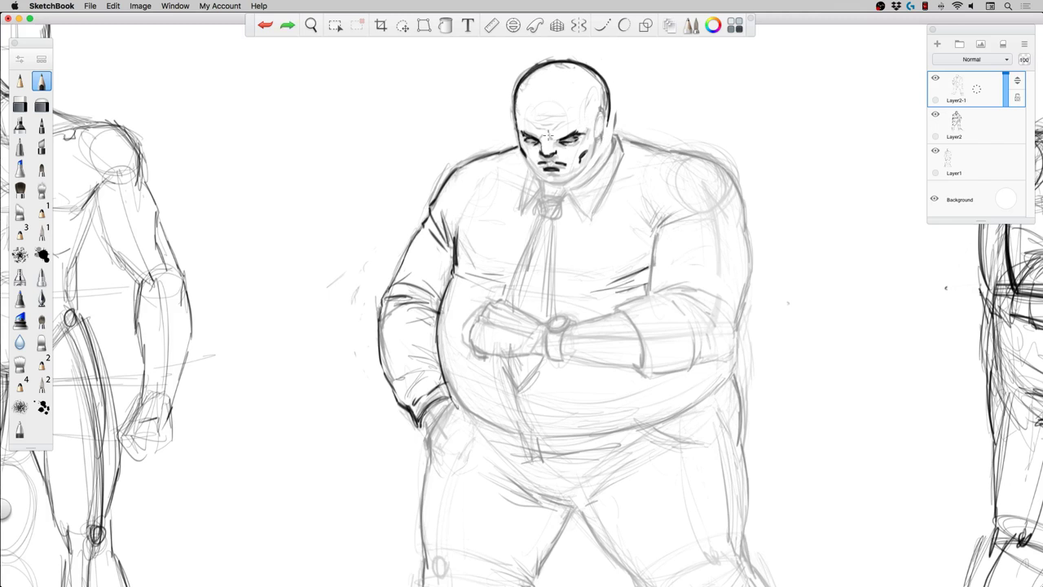
mouse_move(540, 139)
left_mouse_down()
mouse_move(569, 144)
mouse_move(538, 141)
mouse_move(548, 146)
mouse_move(560, 127)
mouse_move(532, 123)
mouse_move(571, 120)
mouse_move(542, 119)
left_mouse_up()
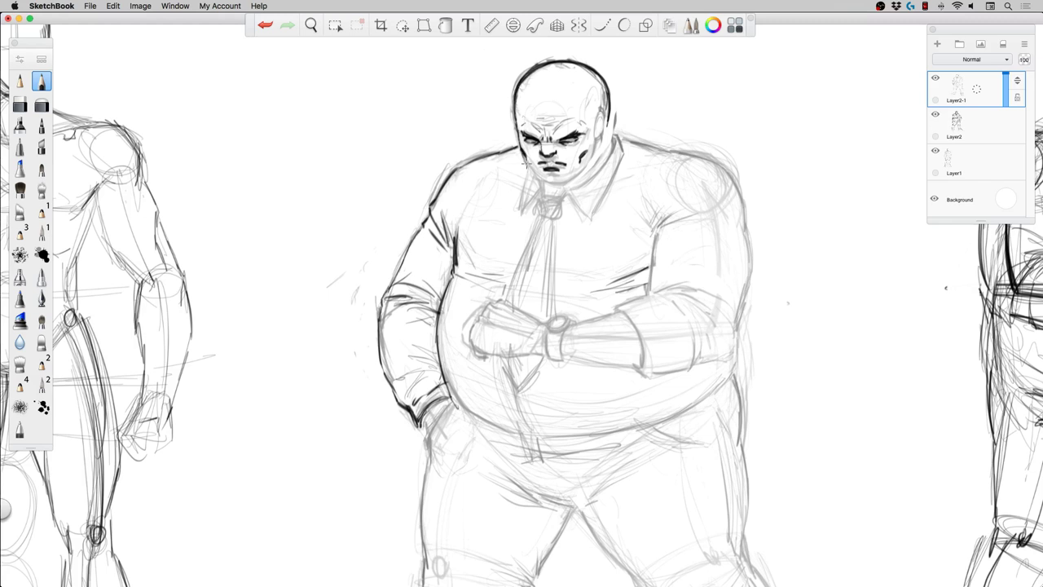
Darken the jawline and ear, and redraw the shirt collar points around the tie knot.
left_click_drag(522, 153, 526, 168)
left_click_drag(600, 114, 603, 143)
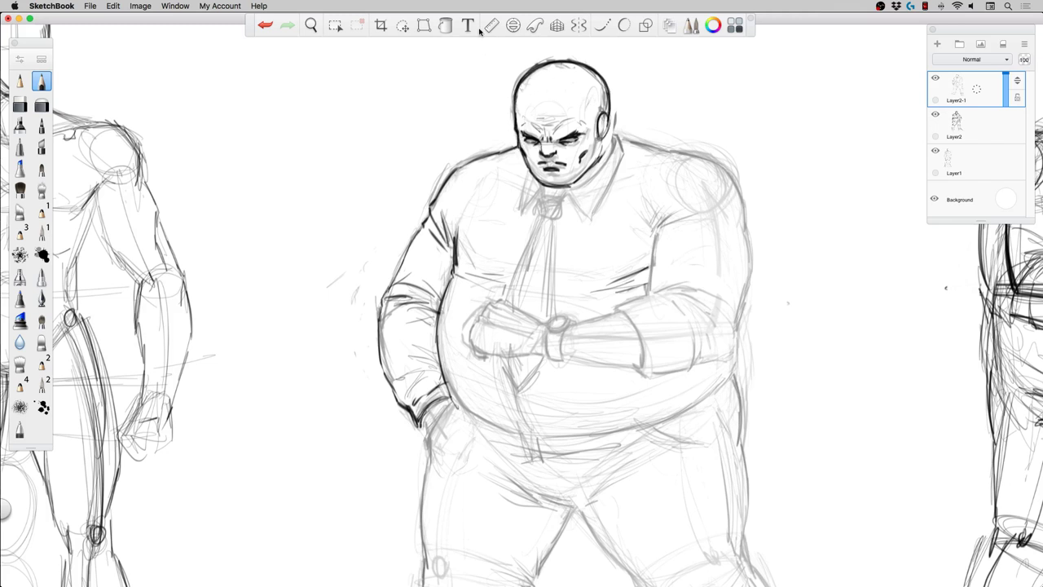
mouse_move(525, 164)
left_mouse_down()
mouse_move(520, 156)
mouse_move(545, 186)
mouse_move(610, 135)
mouse_move(611, 111)
left_mouse_up()
mouse_move(516, 130)
left_mouse_down()
mouse_move(536, 189)
mouse_move(528, 199)
mouse_move(585, 167)
mouse_move(603, 171)
mouse_move(599, 179)
mouse_move(611, 142)
mouse_move(626, 160)
mouse_move(583, 219)
mouse_move(564, 195)
mouse_move(563, 219)
mouse_move(531, 199)
left_mouse_up()
mouse_move(517, 154)
left_mouse_down()
mouse_move(521, 183)
mouse_move(514, 154)
mouse_move(528, 210)
left_mouse_up()
left_click_drag(522, 175, 513, 152)
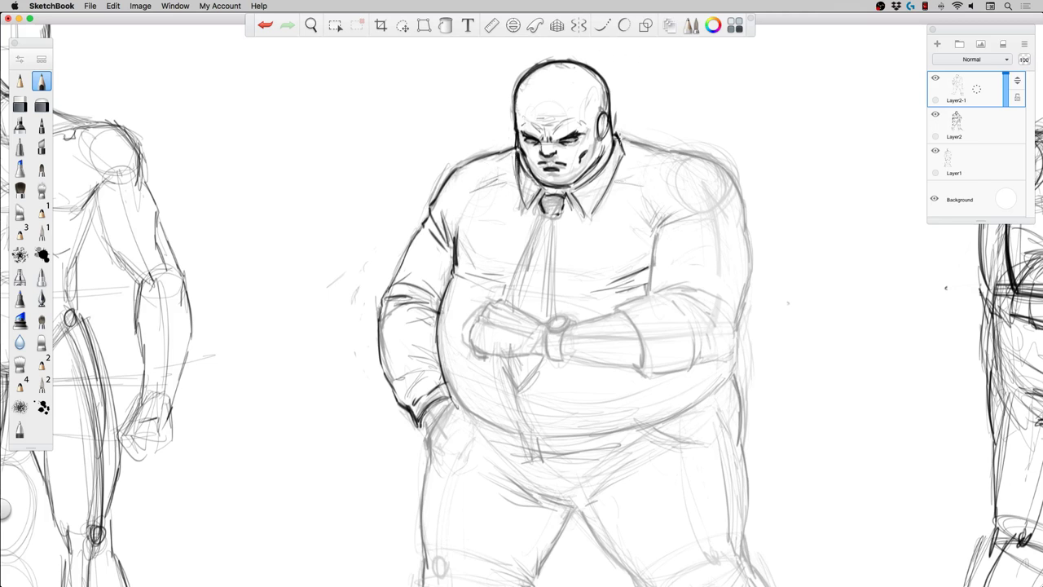
Redraw the shoulder and outer upper-arm contour of the folded arm in dark pencil, with folds at the armpit.
mouse_move(618, 136)
left_mouse_down()
mouse_move(665, 152)
mouse_move(652, 167)
mouse_move(714, 166)
mouse_move(736, 203)
left_mouse_up()
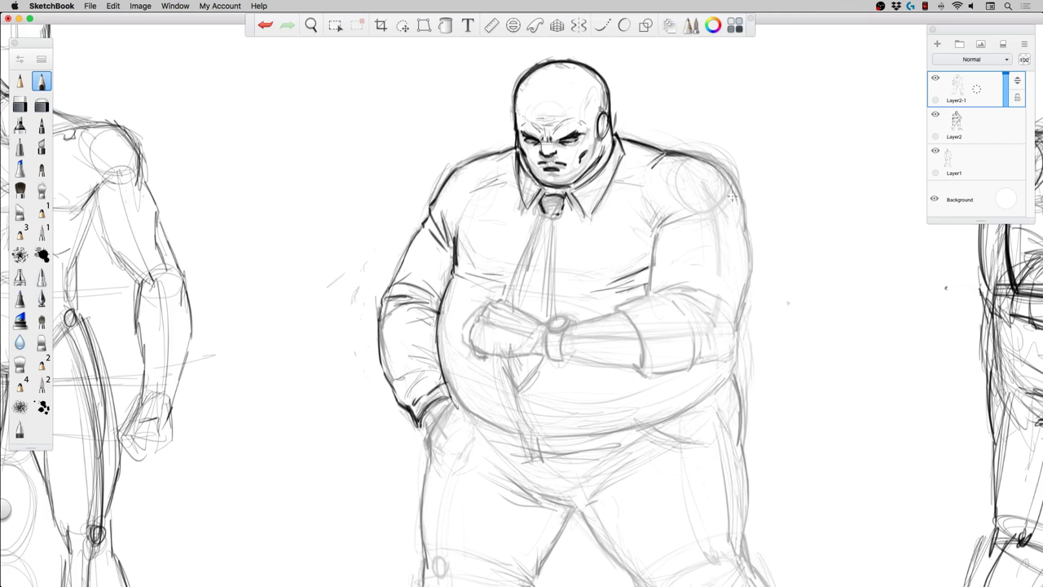
left_click_drag(717, 168, 742, 226)
mouse_move(666, 227)
left_mouse_down()
mouse_move(657, 256)
mouse_move(645, 249)
left_mouse_up()
left_click_drag(683, 204, 645, 248)
left_click_drag(648, 209, 637, 237)
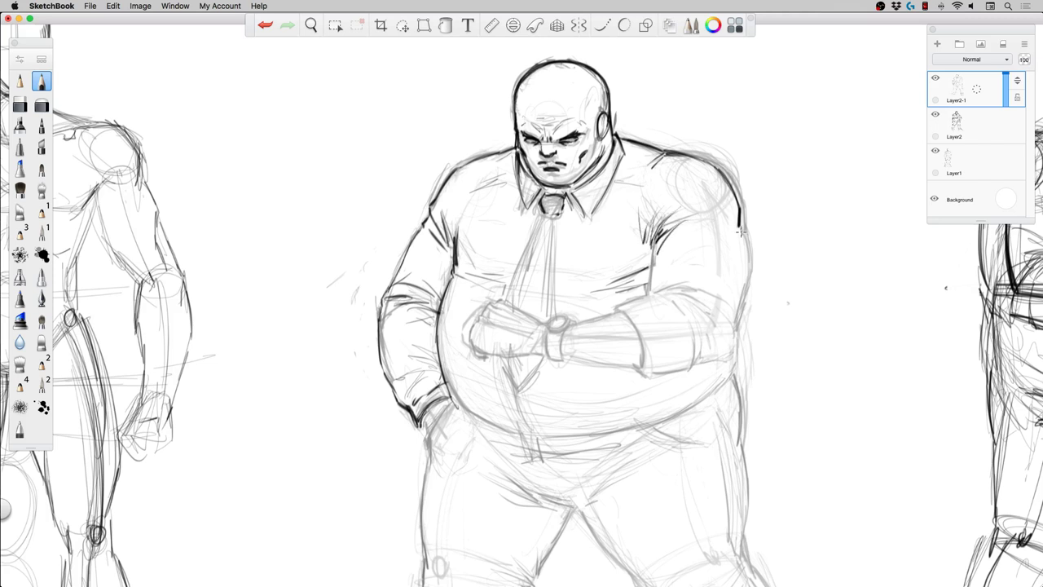
mouse_move(741, 228)
left_mouse_down()
mouse_move(745, 308)
mouse_move(749, 273)
left_mouse_up()
Darken the folded arm's inner upper-arm line and forearm sleeve, drawing the cuff near the watch and elbow folds.
mouse_move(654, 246)
left_mouse_down()
mouse_move(651, 293)
mouse_move(616, 310)
mouse_move(576, 360)
mouse_move(578, 343)
left_mouse_up()
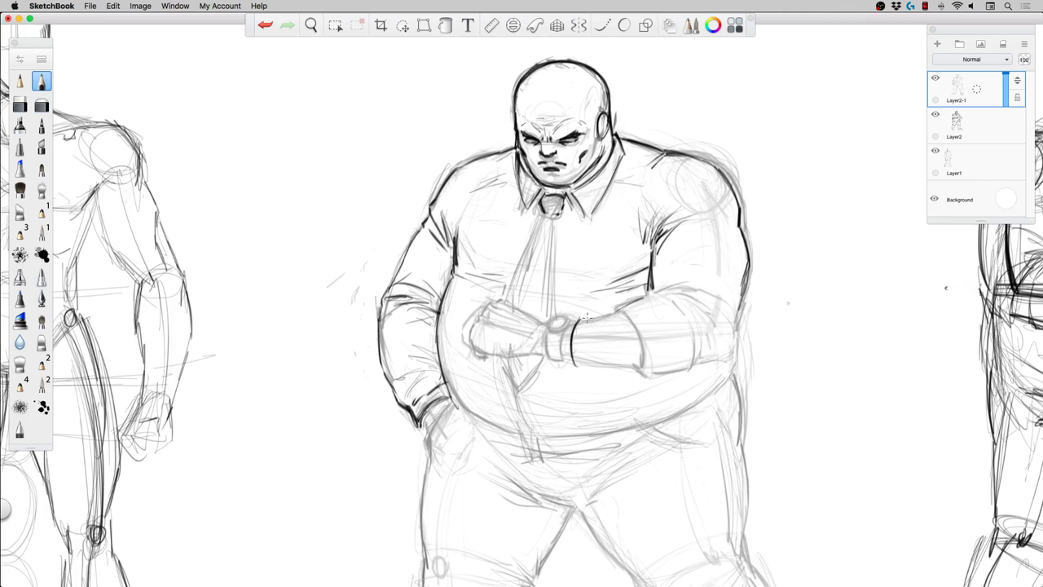
mouse_move(593, 305)
left_mouse_down()
mouse_move(589, 348)
mouse_move(600, 360)
mouse_move(590, 367)
left_mouse_up()
left_click_drag(595, 314, 644, 300)
mouse_move(598, 368)
left_mouse_down()
mouse_move(694, 370)
mouse_move(726, 354)
mouse_move(741, 319)
mouse_move(740, 288)
left_mouse_up()
left_click_drag(735, 338, 745, 279)
mouse_move(661, 290)
left_mouse_down()
mouse_move(695, 288)
mouse_move(650, 299)
mouse_move(697, 282)
mouse_move(727, 302)
left_mouse_up()
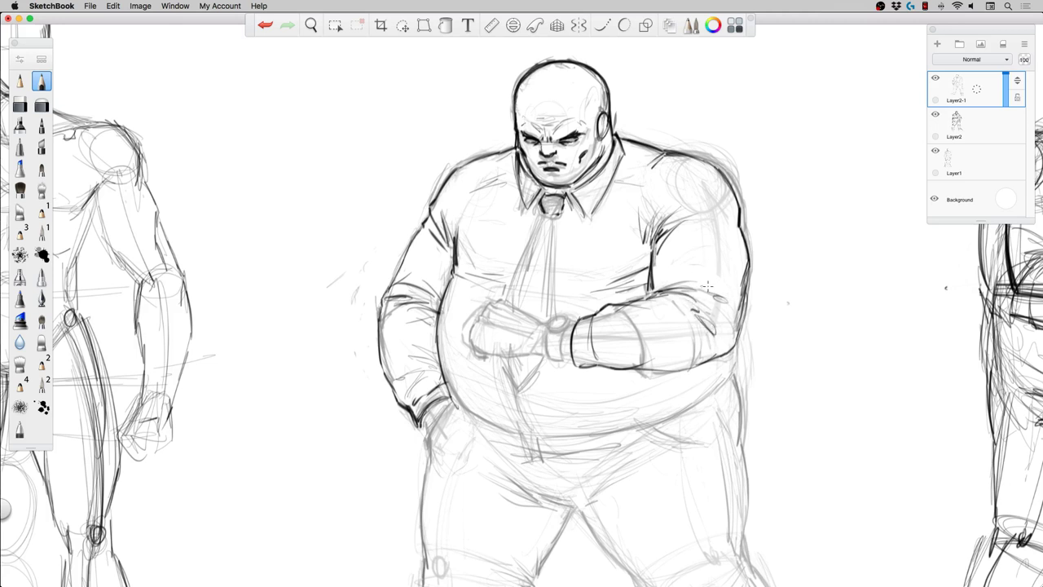
Darken both long edges of the necktie and redraw the shoulder and outer contour of the folded arm.
mouse_move(714, 210)
left_mouse_down()
mouse_move(705, 223)
mouse_move(713, 215)
left_mouse_up()
mouse_move(557, 219)
left_mouse_down()
mouse_move(559, 306)
mouse_move(522, 277)
mouse_move(512, 298)
mouse_move(520, 286)
mouse_move(562, 308)
left_mouse_up()
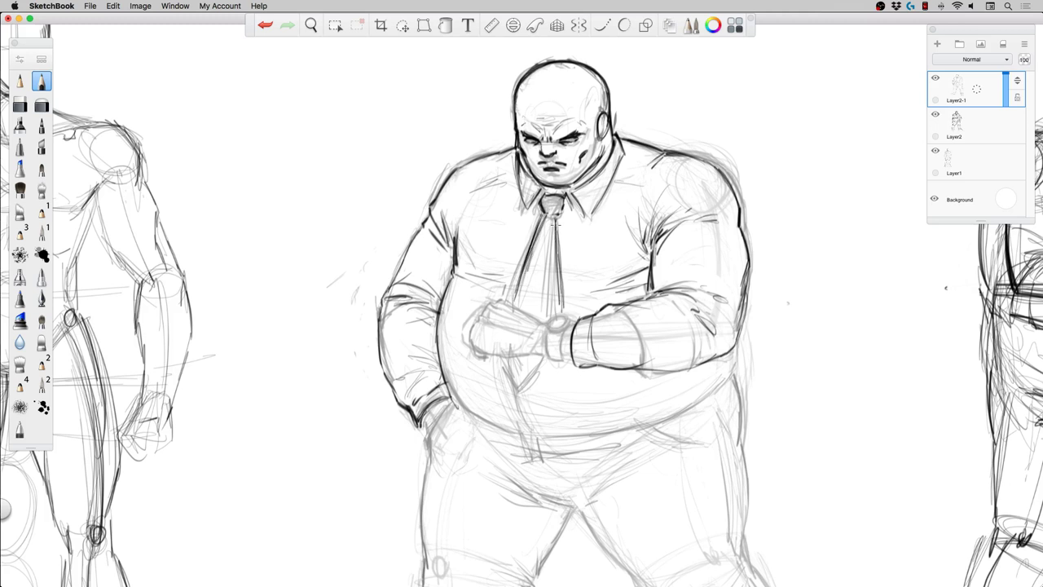
left_click_drag(557, 226, 562, 316)
mouse_move(629, 150)
left_mouse_down()
mouse_move(693, 157)
mouse_move(721, 174)
mouse_move(733, 212)
left_mouse_up()
mouse_move(693, 148)
left_mouse_down()
mouse_move(739, 194)
mouse_move(747, 310)
left_mouse_up()
left_click_drag(753, 255, 741, 346)
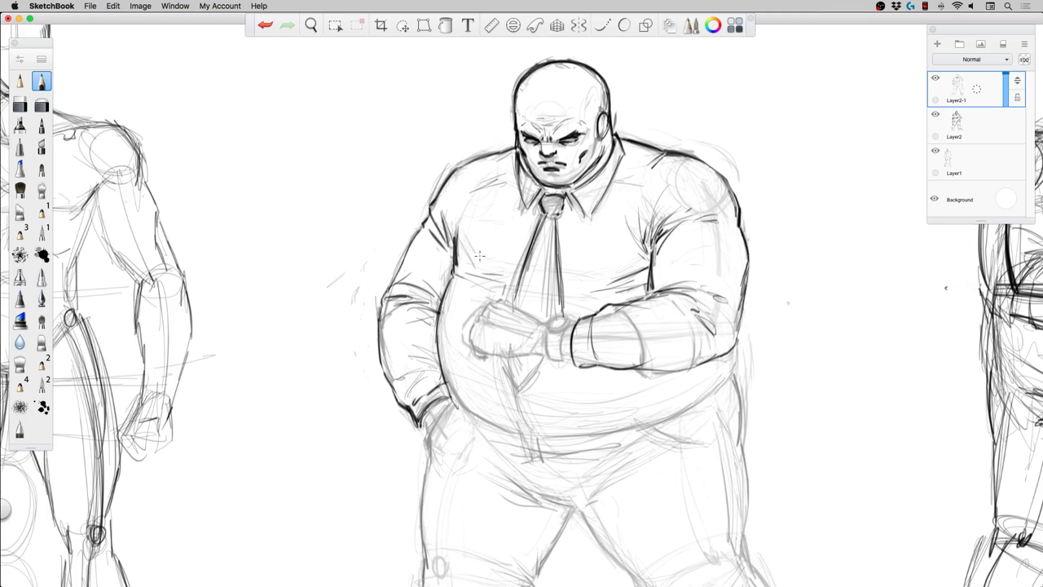
Add light shirt folds on the chest and draw the necktie's pointed tip below the fist.
left_click_drag(467, 196, 463, 220)
mouse_move(462, 234)
left_mouse_down()
mouse_move(469, 273)
mouse_move(516, 299)
mouse_move(517, 310)
left_mouse_up()
mouse_move(504, 356)
left_mouse_down()
mouse_move(525, 393)
mouse_move(538, 390)
mouse_move(531, 397)
mouse_move(551, 372)
left_mouse_up()
mouse_move(561, 317)
left_mouse_down()
mouse_move(552, 219)
mouse_move(561, 216)
mouse_move(532, 263)
left_mouse_up()
mouse_move(518, 182)
left_mouse_down()
mouse_move(530, 209)
mouse_move(539, 193)
mouse_move(576, 213)
left_mouse_up()
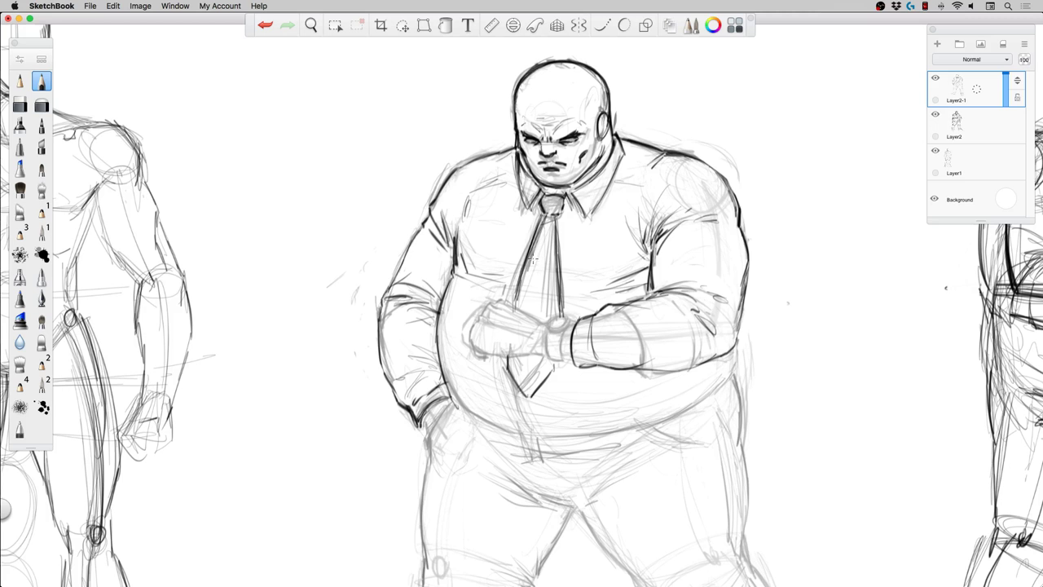
Clean up the necktie above the fist, sharpening its edges and clearing the rough lines in the knot.
left_click_drag(539, 231, 531, 266)
left_click_drag(546, 213, 520, 295)
left_click_drag(535, 251, 519, 308)
mouse_move(538, 220)
left_mouse_down()
mouse_move(515, 288)
mouse_move(517, 265)
mouse_move(555, 240)
mouse_move(549, 303)
left_mouse_up()
left_click_drag(554, 248, 554, 308)
left_click_drag(554, 203, 518, 193)
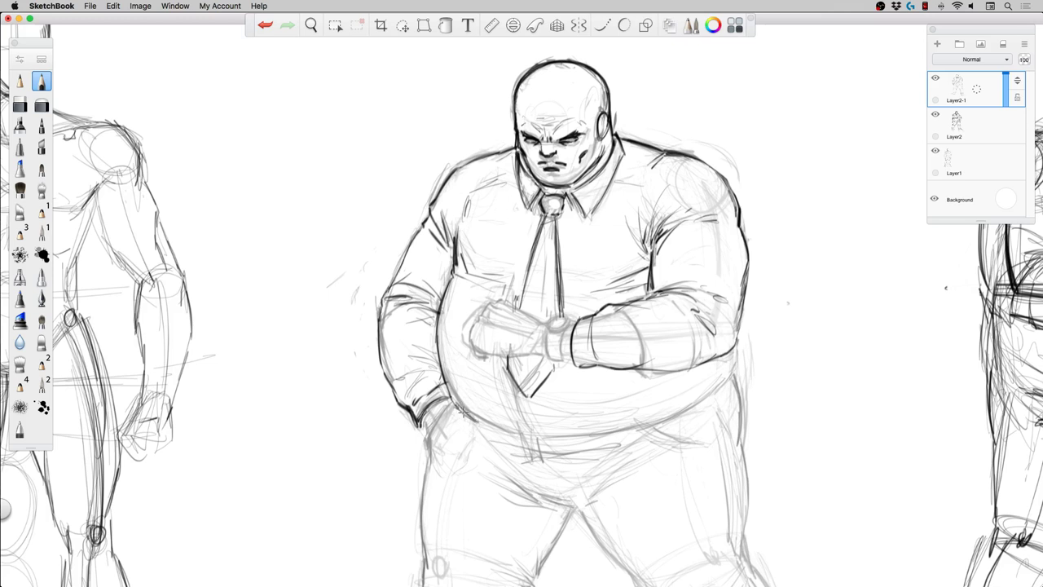
Darken the belly's lower contour, shirt front line, trouser pocket and hip lines, undoing the stray last stroke.
left_click_drag(474, 420, 541, 439)
mouse_move(733, 348)
left_mouse_down()
mouse_move(673, 416)
mouse_move(588, 439)
mouse_move(524, 436)
mouse_move(618, 438)
left_mouse_up()
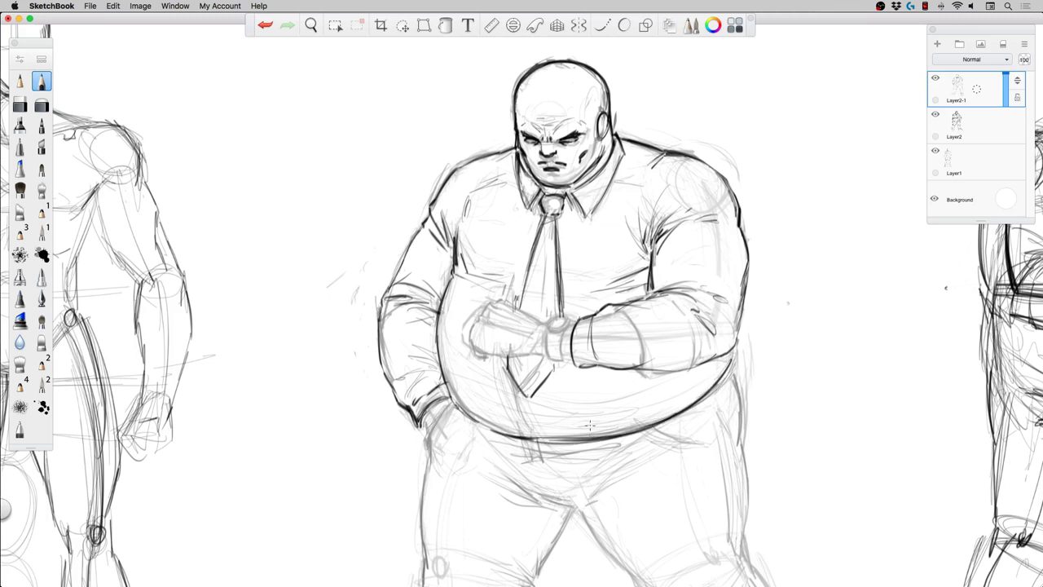
left_click_drag(526, 403, 538, 437)
left_click_drag(648, 428, 704, 446)
left_click_drag(730, 373, 740, 440)
mouse_move(735, 399)
left_mouse_down()
mouse_move(742, 437)
mouse_move(728, 385)
left_mouse_up()
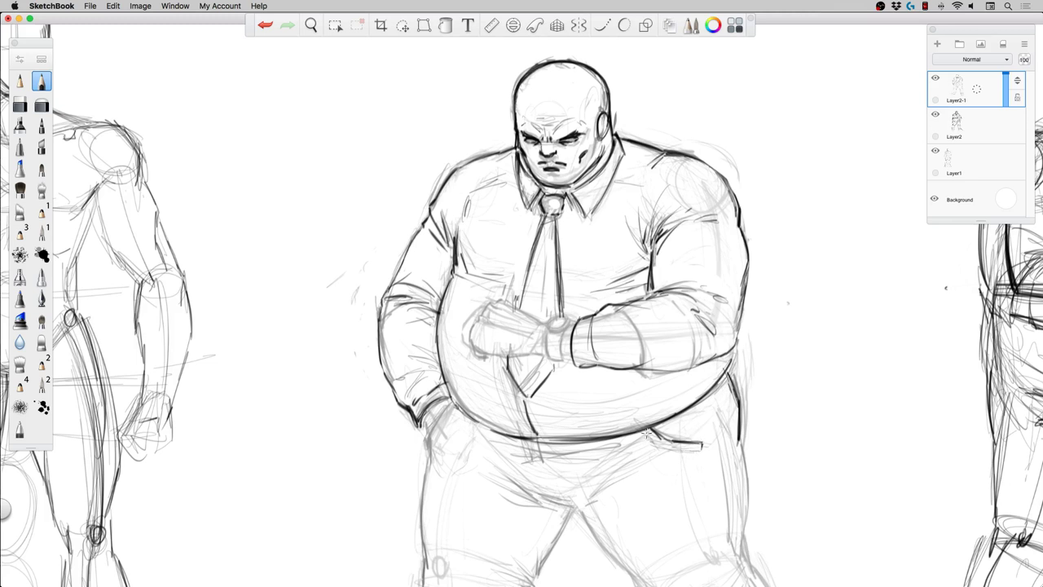
mouse_move(483, 428)
left_mouse_down()
mouse_move(432, 438)
mouse_move(427, 471)
mouse_move(437, 469)
mouse_move(417, 417)
left_mouse_up()
key("ctrl+z")
Lasso the fist without the watch and shift it closer to the wrist to shorten the hand.
left_click(402, 26)
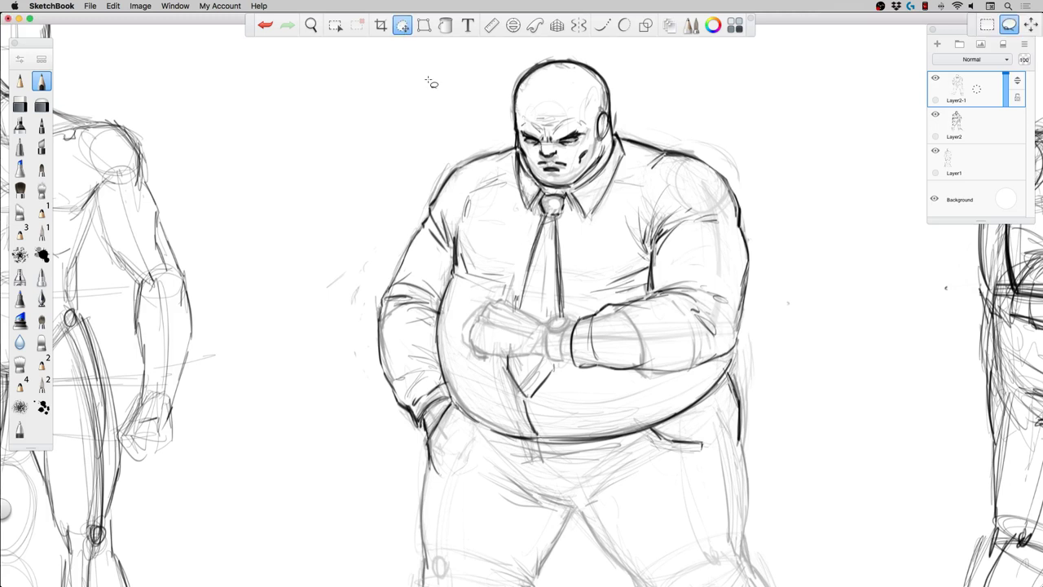
mouse_move(471, 350)
left_mouse_down()
mouse_move(466, 326)
mouse_move(501, 300)
mouse_move(572, 342)
mouse_move(488, 359)
left_mouse_up()
left_click_drag(339, 303, 344, 304)
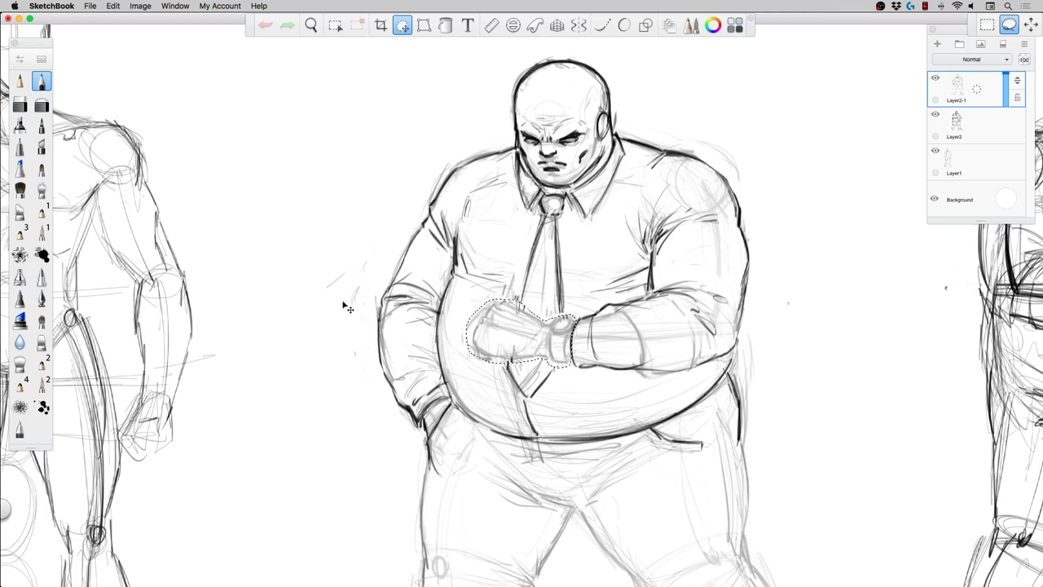
mouse_move(470, 329)
left_mouse_down()
mouse_move(506, 298)
mouse_move(546, 320)
mouse_move(534, 364)
mouse_move(467, 357)
left_mouse_up()
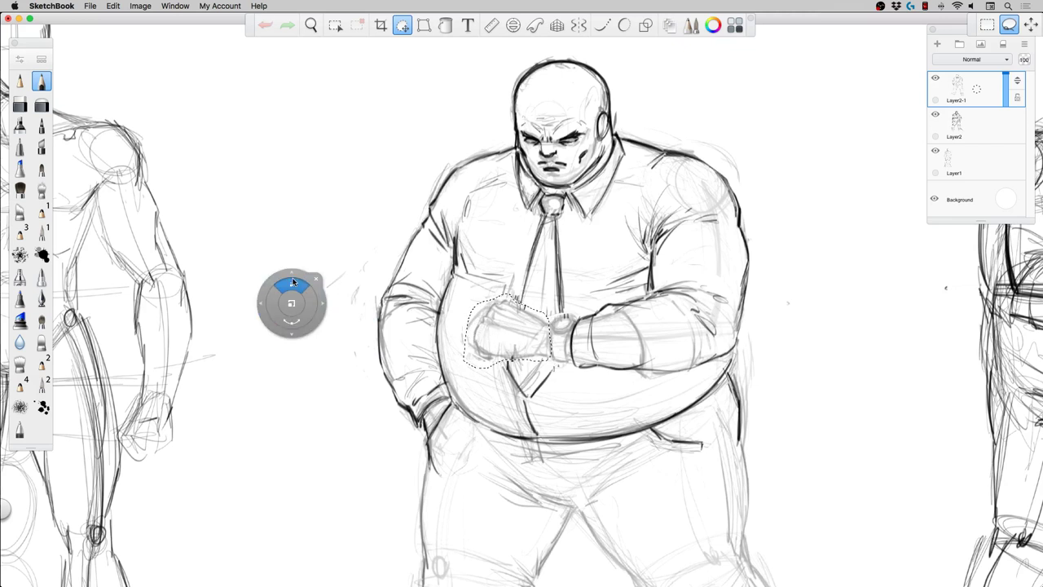
left_click_drag(288, 283, 303, 283)
left_click(303, 283)
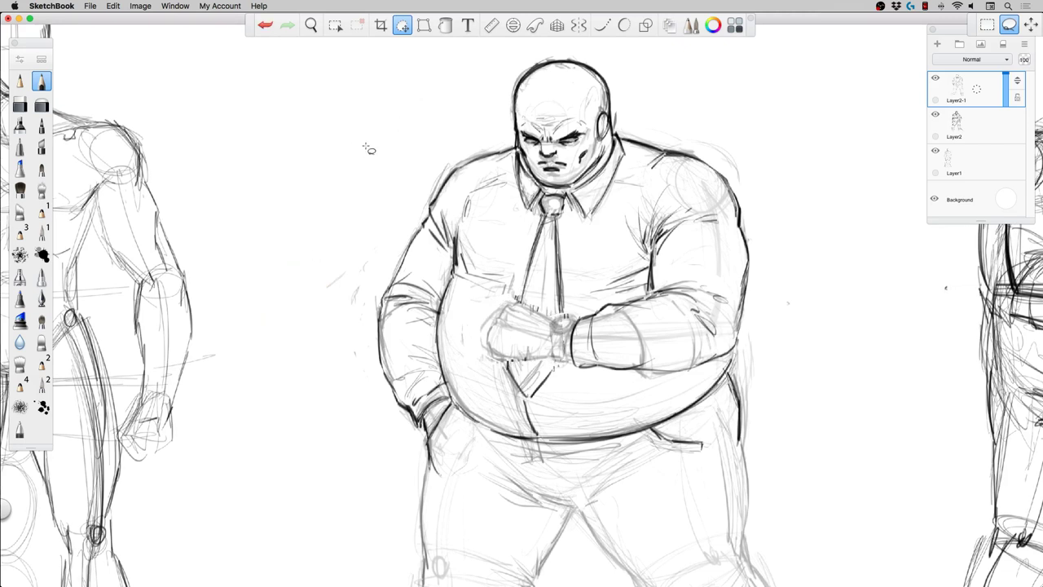
left_click(403, 26)
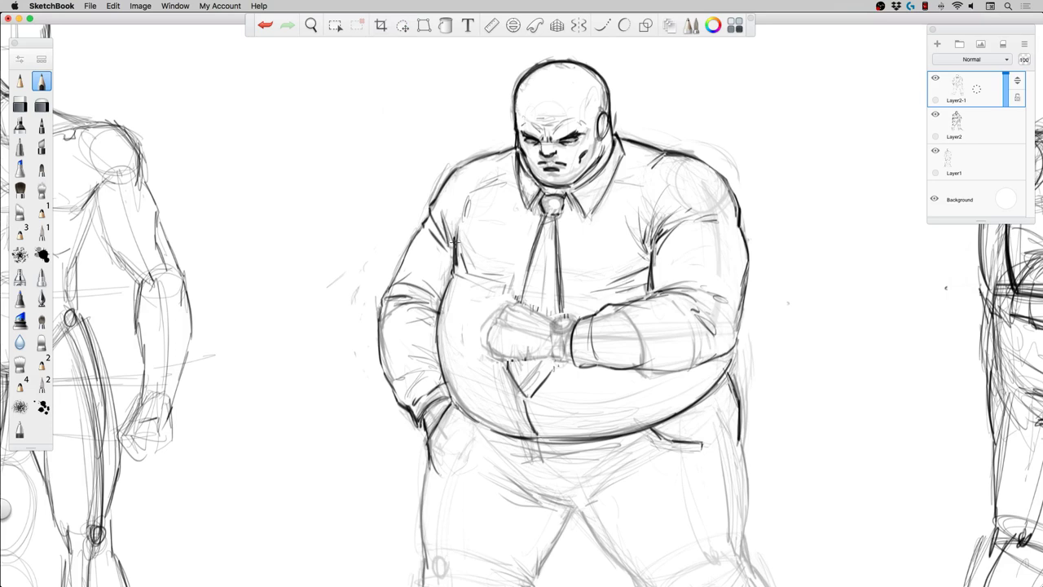
Lasso the head, make it slightly smaller and lower it, and reselect it to nudge it into place above the collar.
key("space")
left_click_drag(487, 276, 436, 231)
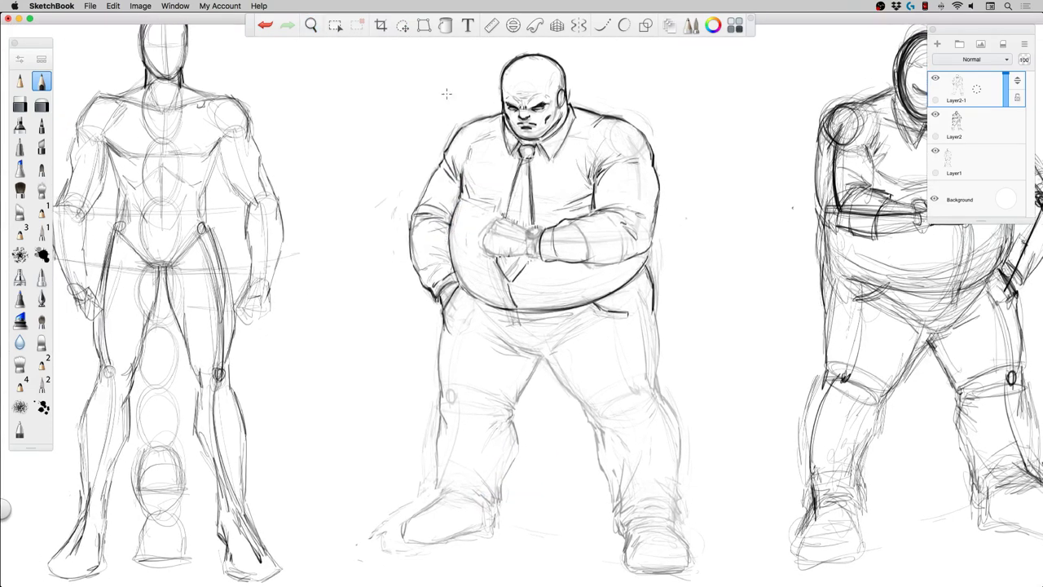
mouse_move(511, 67)
left_mouse_down()
mouse_move(500, 78)
mouse_move(516, 50)
mouse_move(574, 100)
mouse_move(548, 138)
mouse_move(528, 143)
mouse_move(502, 110)
left_mouse_up()
left_click(403, 26)
mouse_move(336, 133)
left_mouse_down()
mouse_move(320, 114)
mouse_move(329, 143)
mouse_move(319, 117)
left_mouse_up()
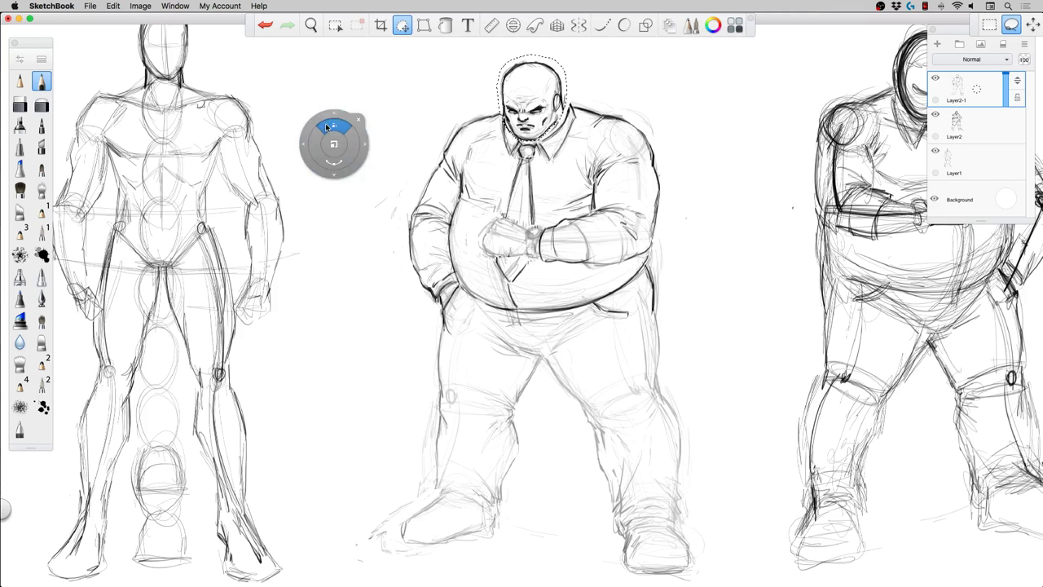
left_click(355, 115)
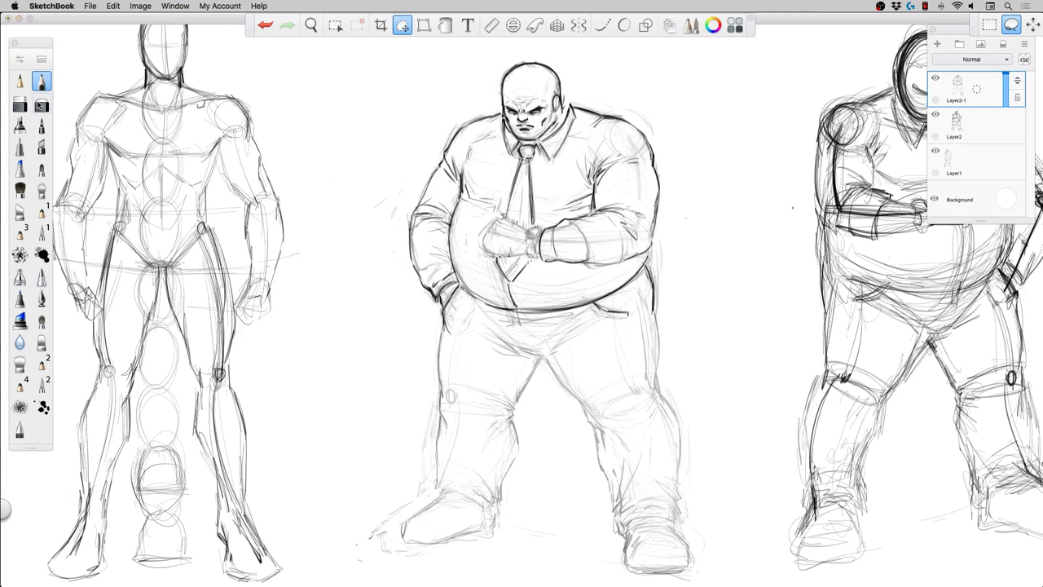
mouse_move(494, 84)
left_mouse_down()
mouse_move(549, 56)
mouse_move(559, 119)
mouse_move(538, 143)
mouse_move(509, 126)
mouse_move(498, 97)
left_mouse_up()
left_click_drag(305, 97, 304, 92)
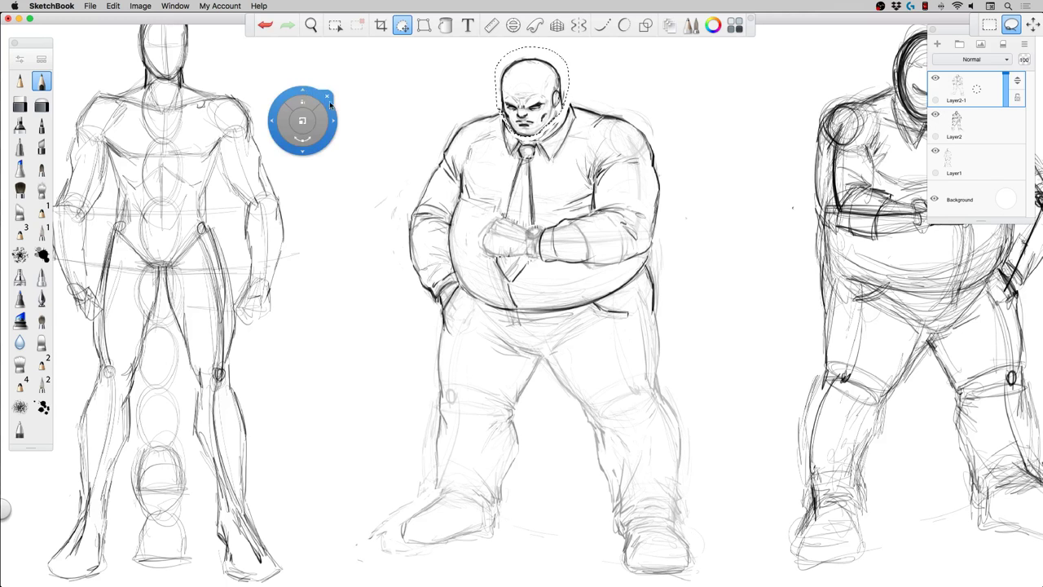
left_click(311, 77)
Redraw the jaw, neck and collar edge beneath the ear in dark pencil to join the moved head.
left_click(41, 81)
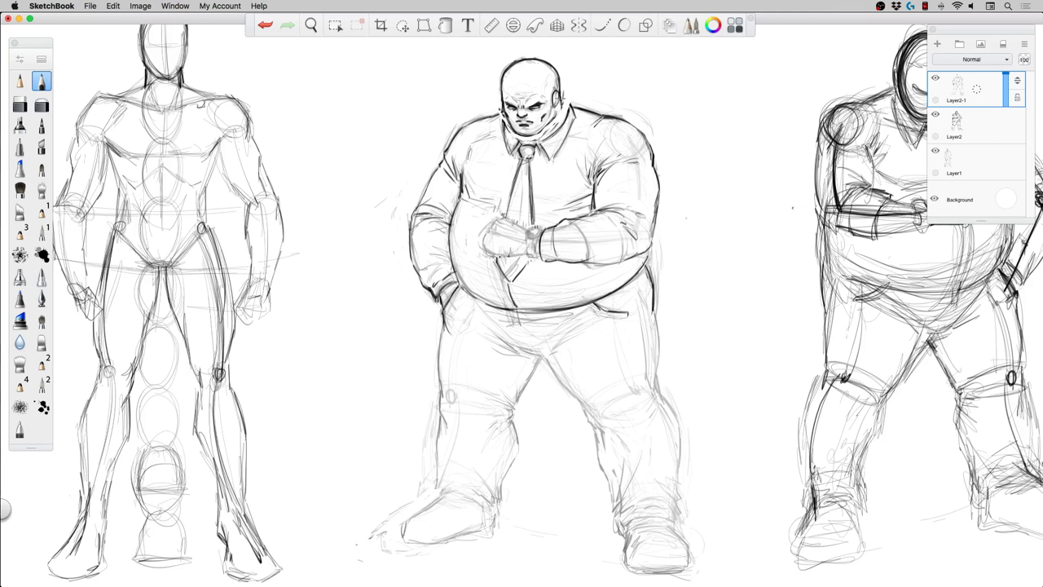
left_click_drag(562, 100, 541, 144)
left_click_drag(571, 117, 553, 155)
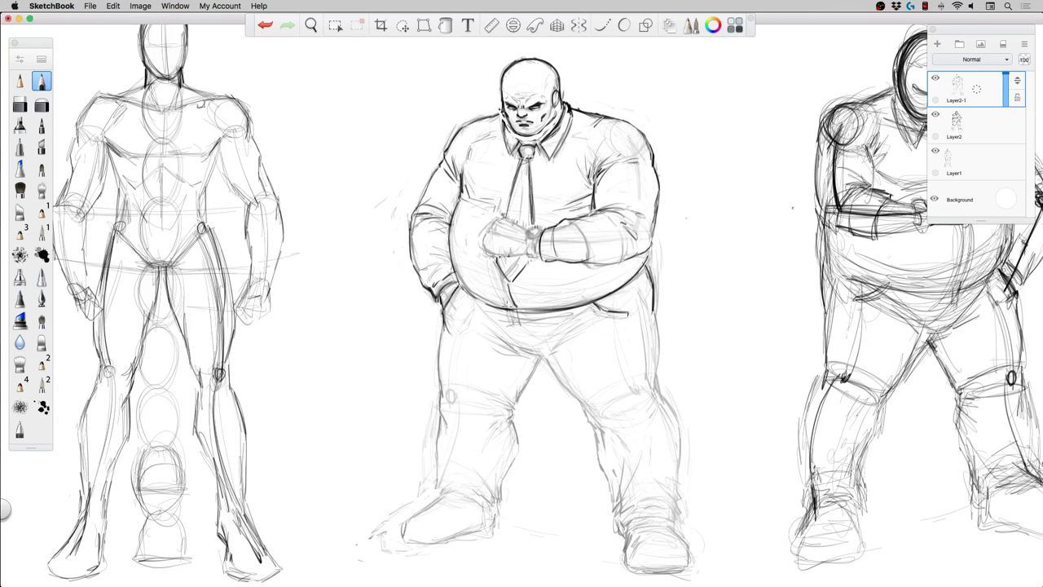
Darken the crotch folds, the outer thigh below the folded arm, and the full trouser leg below the pocketed hand.
mouse_move(524, 350)
left_mouse_down()
mouse_move(544, 354)
mouse_move(533, 359)
left_mouse_up()
left_click_drag(478, 326, 507, 346)
left_click_drag(535, 357, 567, 342)
left_click_drag(658, 324, 657, 384)
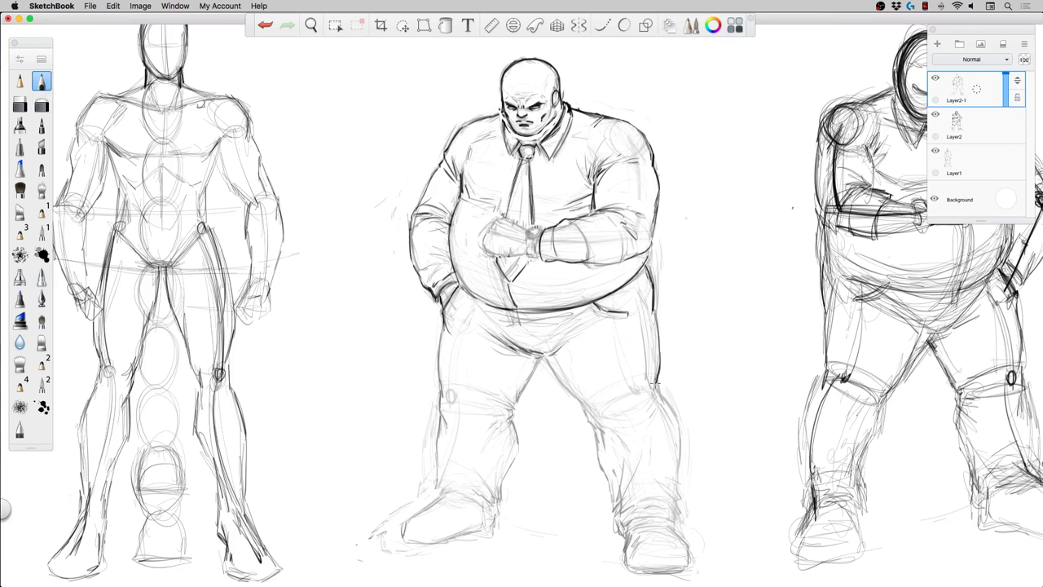
mouse_move(539, 351)
left_mouse_down()
mouse_move(515, 405)
mouse_move(489, 401)
mouse_move(494, 426)
left_mouse_up()
mouse_move(436, 337)
left_mouse_down()
mouse_move(440, 494)
mouse_move(482, 498)
mouse_move(499, 514)
mouse_move(489, 489)
mouse_move(504, 513)
mouse_move(476, 486)
mouse_move(444, 485)
mouse_move(437, 498)
mouse_move(491, 476)
mouse_move(500, 489)
mouse_move(517, 448)
mouse_move(510, 413)
mouse_move(460, 437)
left_mouse_up()
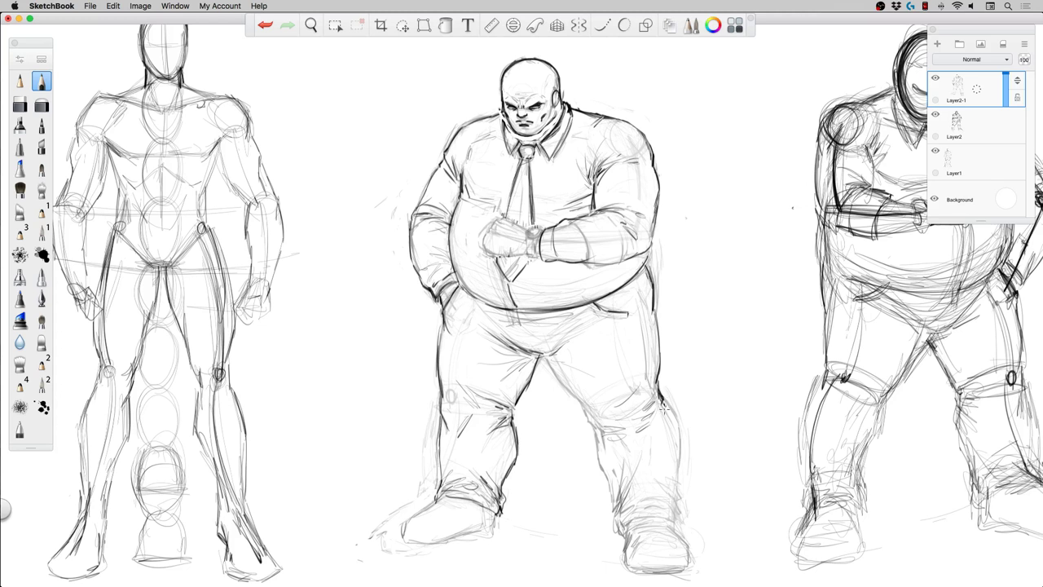
Darken the trouser leg below the folded arm down to its bunched hem, and define the front-facing shoe.
mouse_move(544, 355)
left_mouse_down()
mouse_move(612, 450)
mouse_move(601, 449)
mouse_move(621, 528)
mouse_move(682, 524)
mouse_move(644, 515)
mouse_move(649, 499)
mouse_move(626, 503)
mouse_move(644, 492)
mouse_move(621, 519)
mouse_move(674, 527)
mouse_move(682, 497)
mouse_move(657, 473)
mouse_move(676, 480)
mouse_move(673, 415)
mouse_move(677, 447)
mouse_move(641, 446)
mouse_move(680, 497)
mouse_move(613, 515)
mouse_move(632, 538)
mouse_move(623, 550)
mouse_move(652, 564)
mouse_move(674, 546)
mouse_move(681, 568)
mouse_move(626, 563)
mouse_move(639, 537)
mouse_move(647, 542)
left_mouse_up()
mouse_move(647, 529)
left_mouse_down()
mouse_move(668, 541)
mouse_move(663, 513)
mouse_move(685, 539)
mouse_move(671, 568)
left_mouse_up()
mouse_move(668, 566)
left_mouse_down()
mouse_move(635, 558)
mouse_move(648, 520)
left_mouse_up()
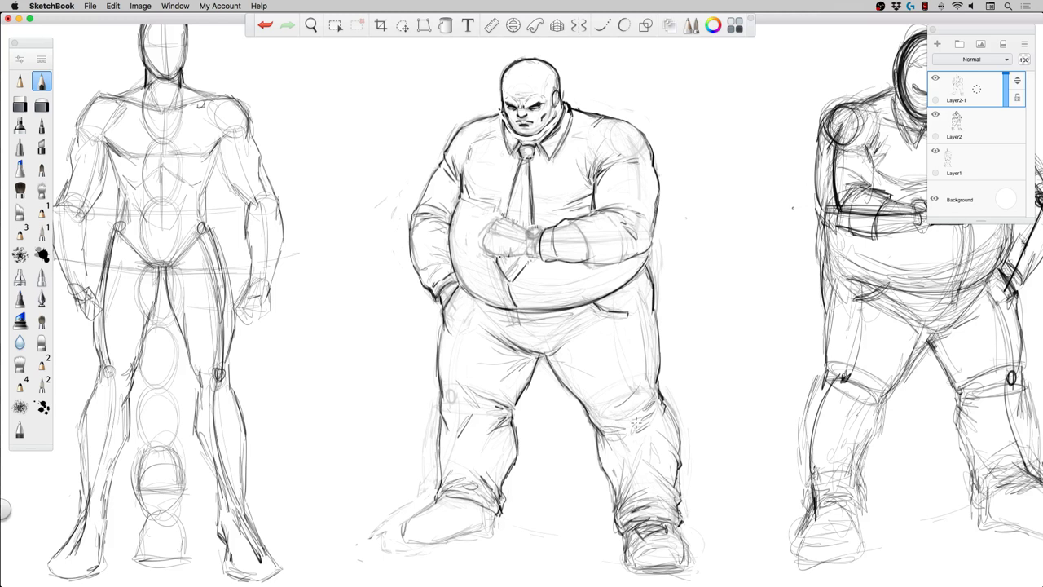
Add fabric folds around both knees and darken the outline and sole of the sideways-pointing shoe.
left_click_drag(613, 433, 639, 429)
left_click_drag(646, 418, 629, 449)
left_click_drag(631, 434, 640, 459)
left_click_drag(640, 435, 643, 455)
left_click_drag(458, 437, 453, 412)
mouse_move(432, 497)
left_mouse_down()
mouse_move(399, 528)
mouse_move(399, 548)
mouse_move(494, 531)
mouse_move(460, 545)
mouse_move(450, 540)
mouse_move(494, 525)
mouse_move(498, 535)
mouse_move(498, 522)
mouse_move(427, 523)
mouse_move(448, 514)
mouse_move(427, 524)
left_mouse_up()
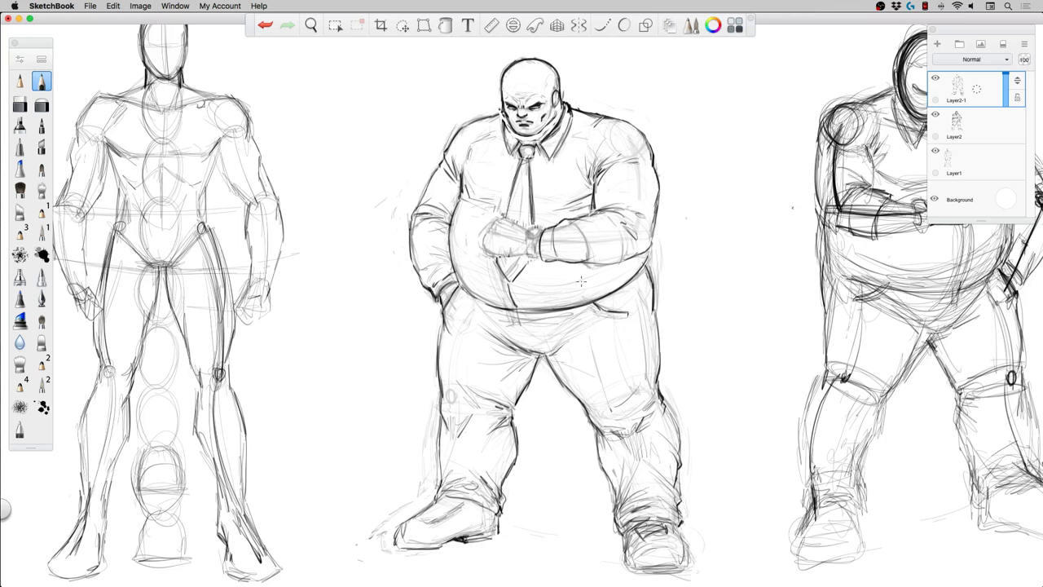
Draw a belt curving under the belly with evenly spaced belt loops, and finish its end near the pocketed hand.
mouse_move(640, 260)
left_mouse_down()
mouse_move(561, 300)
mouse_move(473, 292)
mouse_move(574, 296)
mouse_move(619, 285)
mouse_move(641, 261)
mouse_move(599, 299)
mouse_move(534, 311)
mouse_move(475, 295)
left_mouse_up()
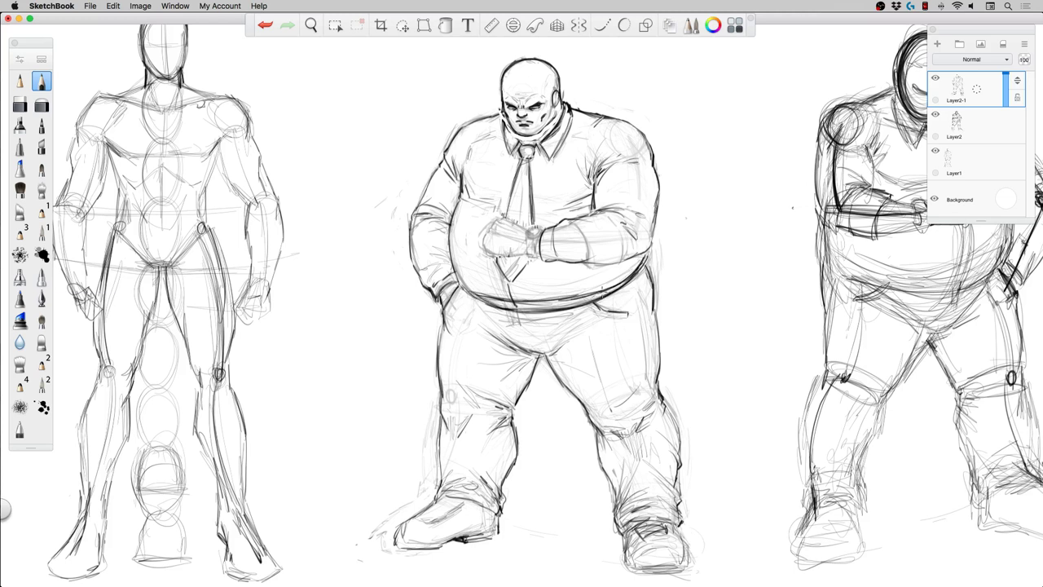
left_click_drag(602, 294, 650, 248)
mouse_move(554, 300)
left_mouse_down()
mouse_move(556, 313)
mouse_move(583, 310)
left_mouse_up()
left_click_drag(603, 291, 607, 298)
left_click_drag(508, 297, 534, 316)
left_click_drag(648, 255, 638, 268)
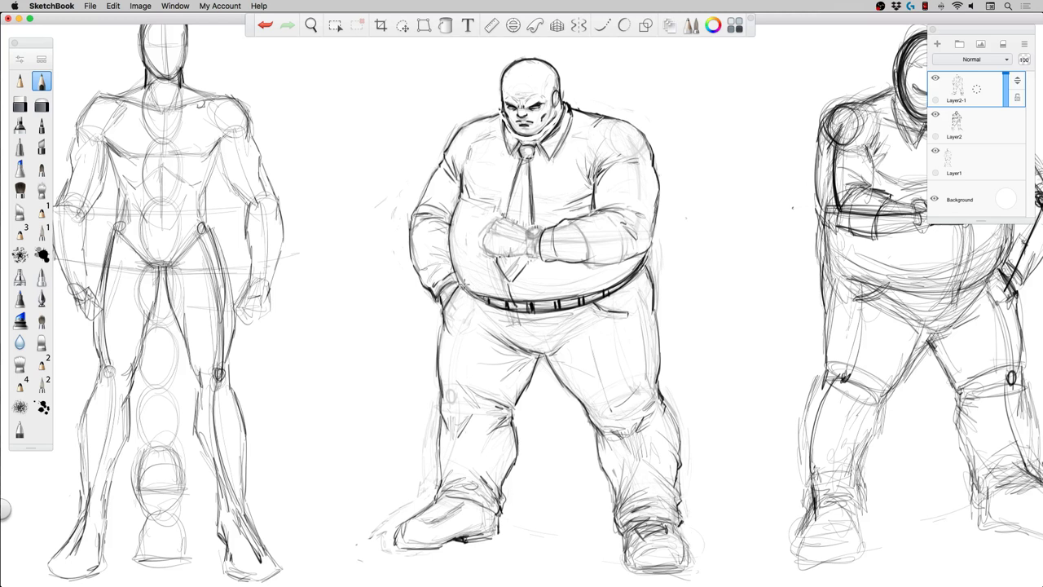
left_click_drag(464, 284, 476, 294)
mouse_move(473, 286)
left_mouse_down()
mouse_move(481, 303)
mouse_move(445, 312)
left_mouse_up()
Try a shoulder bag with a strap over the shoulder and a buttoned flap at the hip, and undo all its strokes.
mouse_move(583, 114)
left_mouse_down()
mouse_move(581, 221)
mouse_move(593, 113)
mouse_move(684, 231)
mouse_move(640, 258)
left_mouse_up()
mouse_move(683, 219)
left_mouse_down()
mouse_move(688, 302)
mouse_move(589, 268)
left_mouse_up()
mouse_move(689, 237)
left_mouse_down()
mouse_move(667, 289)
mouse_move(637, 295)
mouse_move(665, 275)
left_mouse_up()
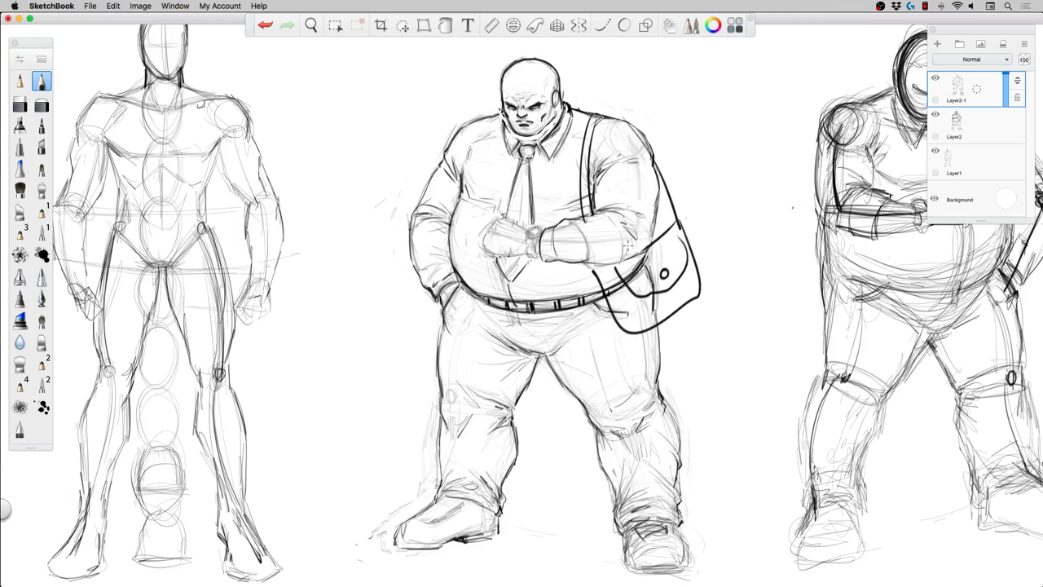
key("super+z")
key("super+z")
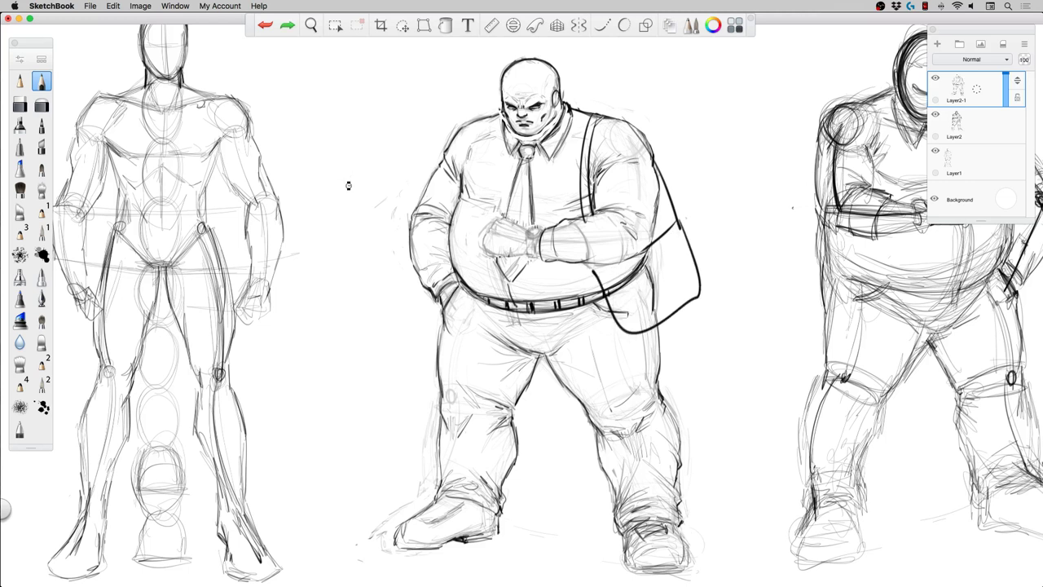
key("super+z")
key("super+z")
key("super+z")
key("super+z")
key("super+z")
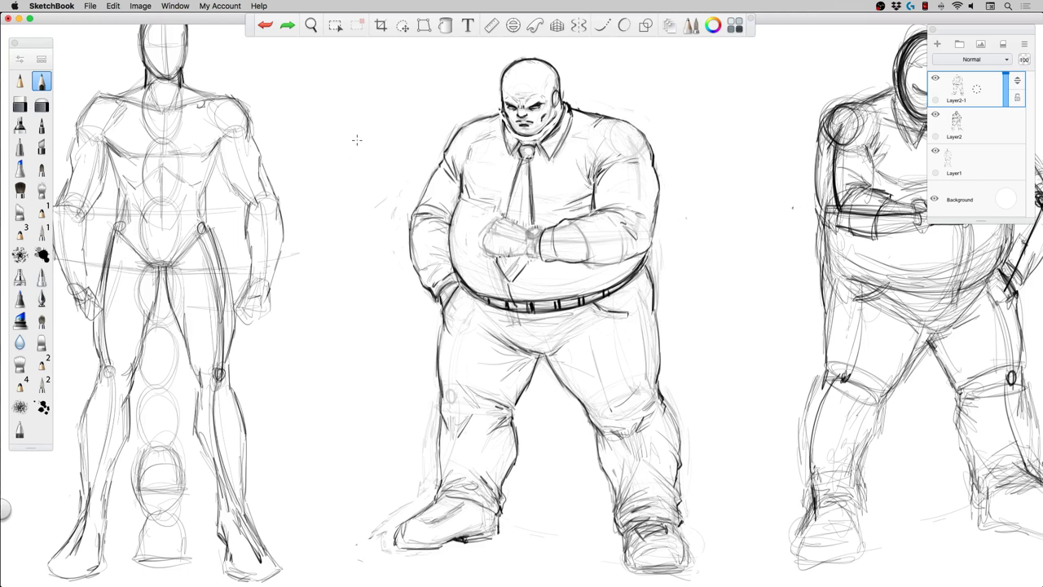
Darken the elbow fold and forearm sleeve lines, and define the wristwatch's round face and strap.
left_click_drag(629, 216, 644, 228)
left_click_drag(576, 223, 587, 255)
mouse_move(528, 234)
left_mouse_down()
mouse_move(537, 230)
mouse_move(538, 243)
mouse_move(528, 235)
left_mouse_up()
mouse_move(529, 238)
left_mouse_down()
mouse_move(527, 251)
mouse_move(535, 247)
left_mouse_up()
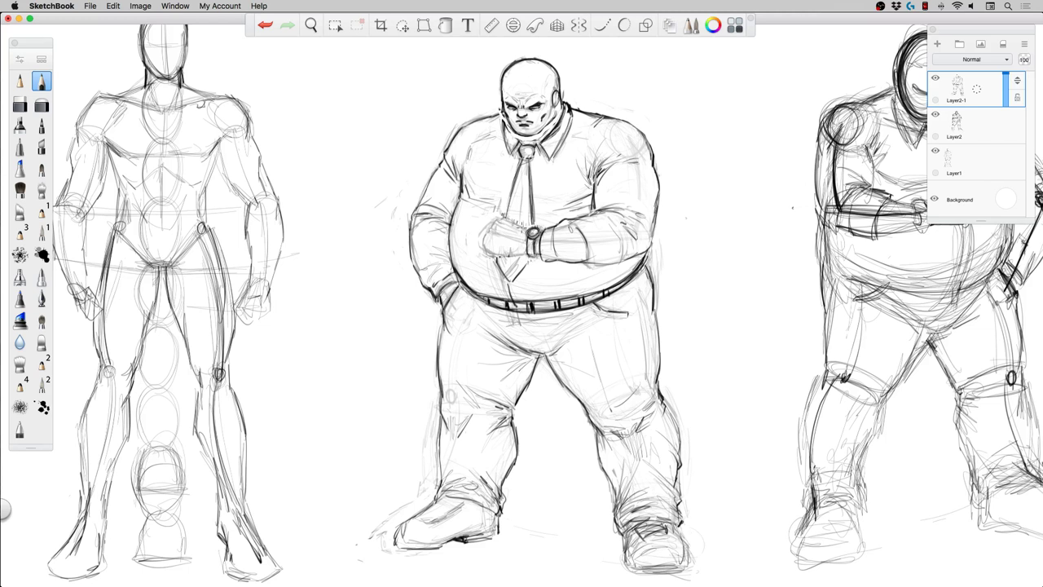
Redraw the hand in front of the tie as a clenched fist with defined knuckles and fingers.
left_click_drag(526, 227, 510, 219)
mouse_move(489, 238)
left_mouse_down()
mouse_move(512, 260)
mouse_move(523, 246)
left_mouse_up()
left_click_drag(506, 223, 515, 227)
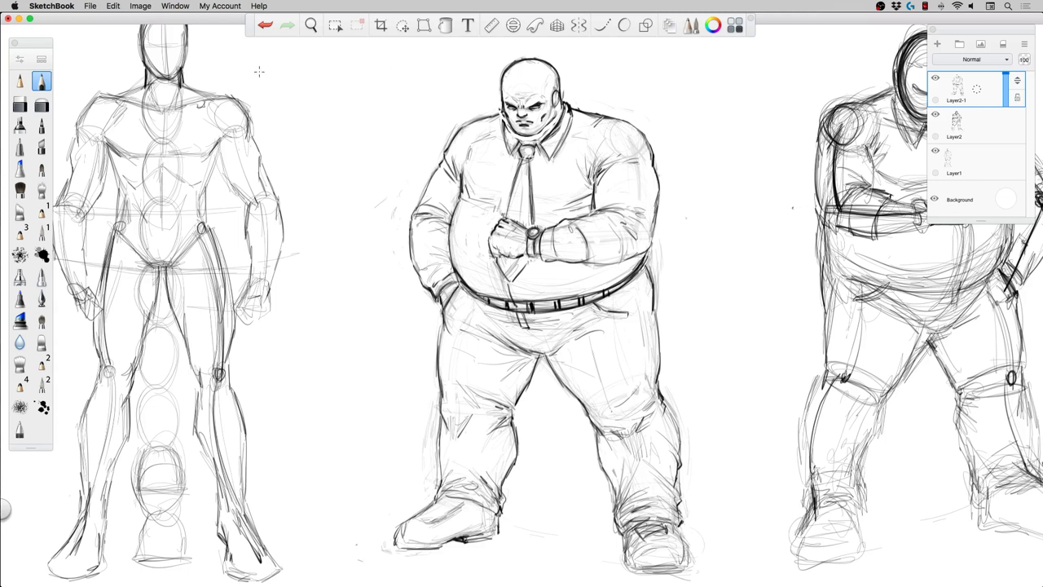
Mirror the heavyset character's layer and move the whole figure slightly closer to the standing male figure.
left_click(137, 7)
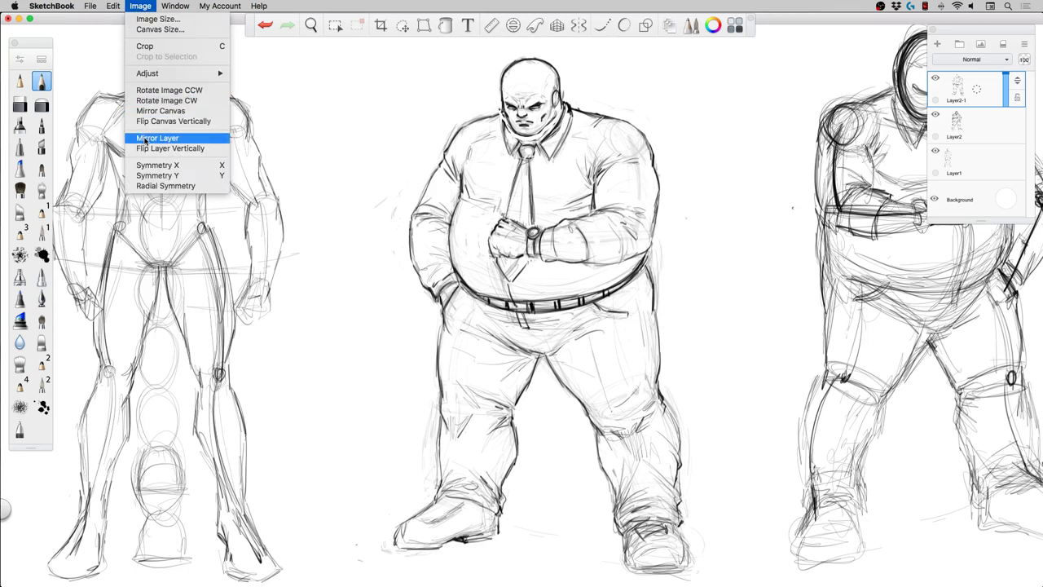
left_click(147, 138)
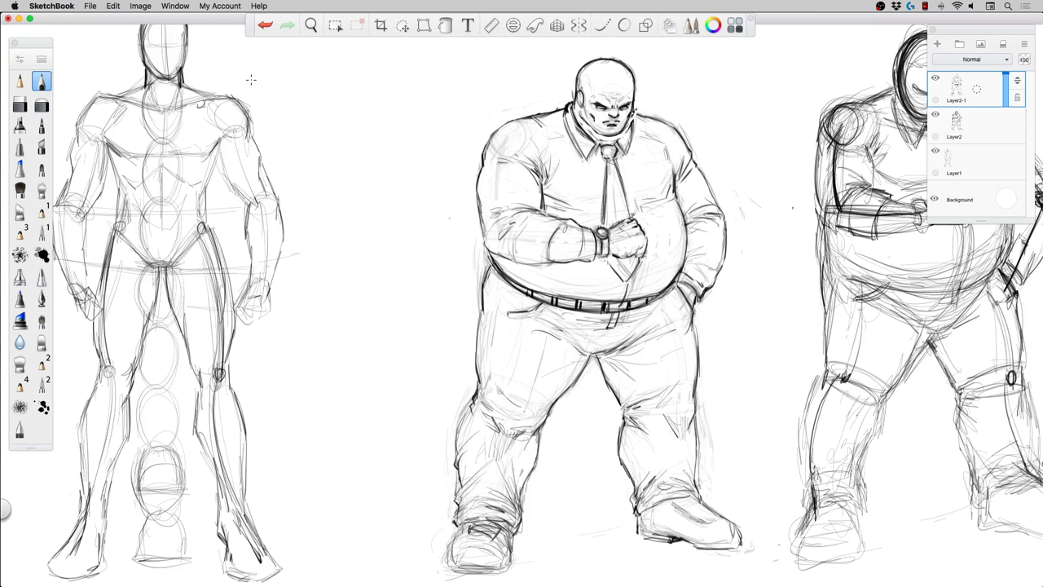
left_click(403, 25)
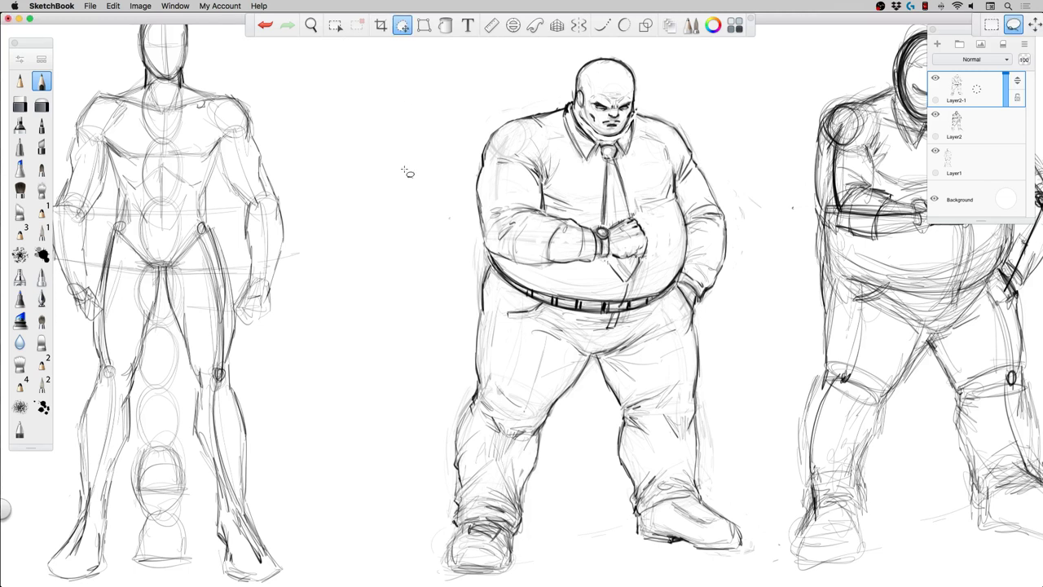
left_click(1034, 25)
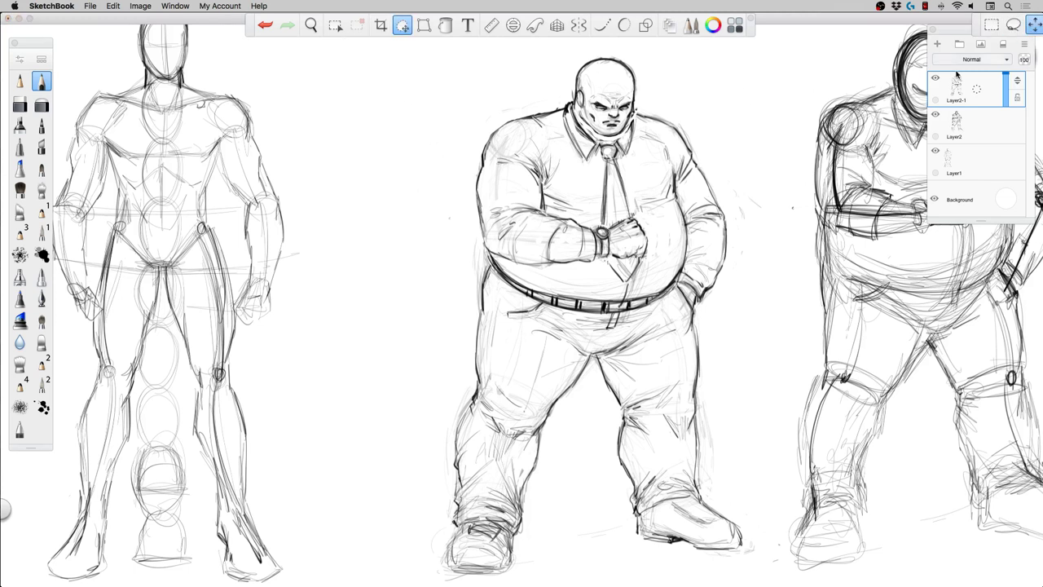
left_click_drag(344, 174, 309, 167)
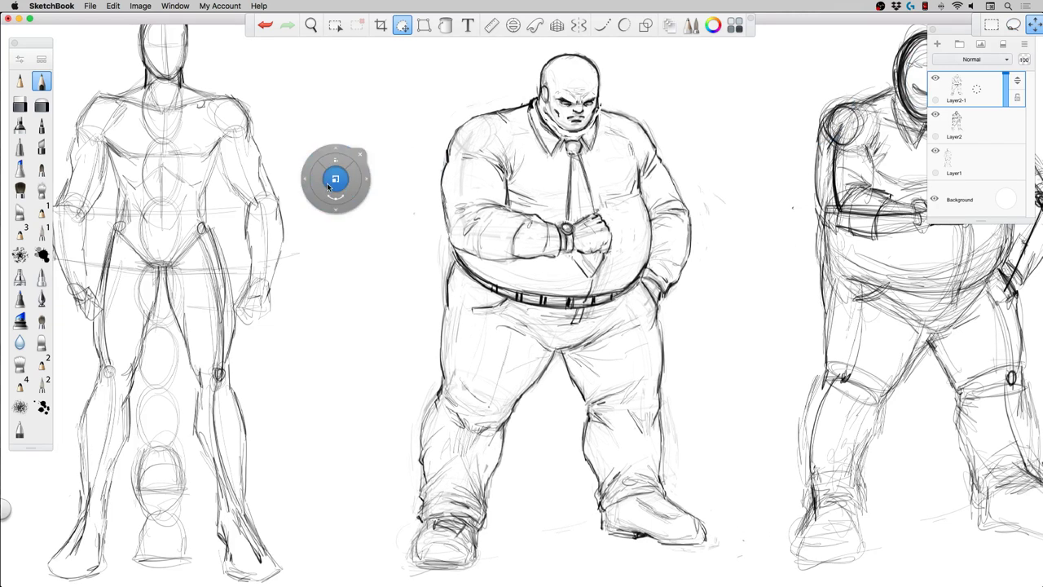
left_click(360, 152)
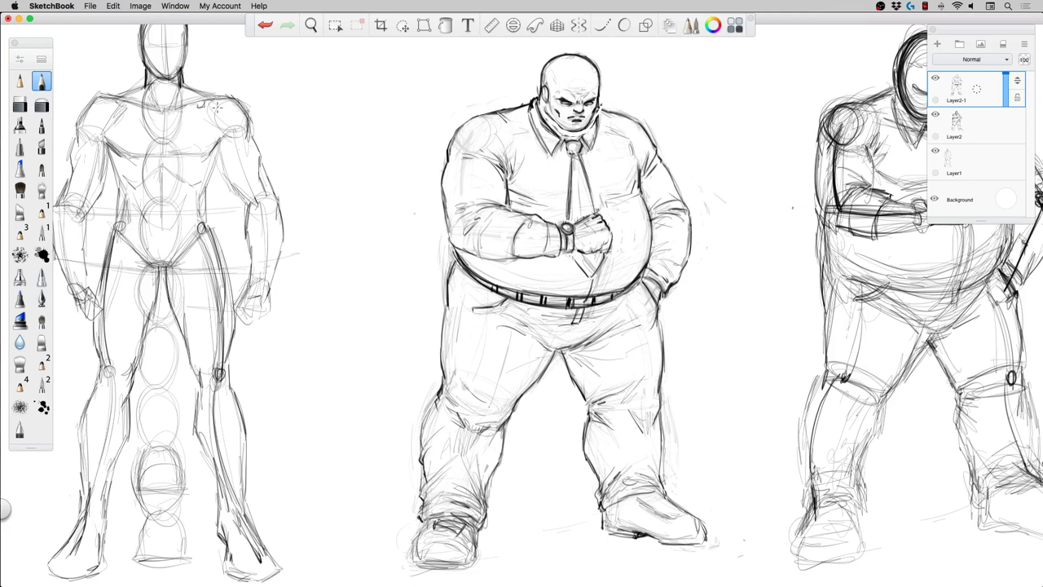
Fade the middle figure's head, collar and tie knot with the soft eraser, and erase his facial features.
left_click(41, 103)
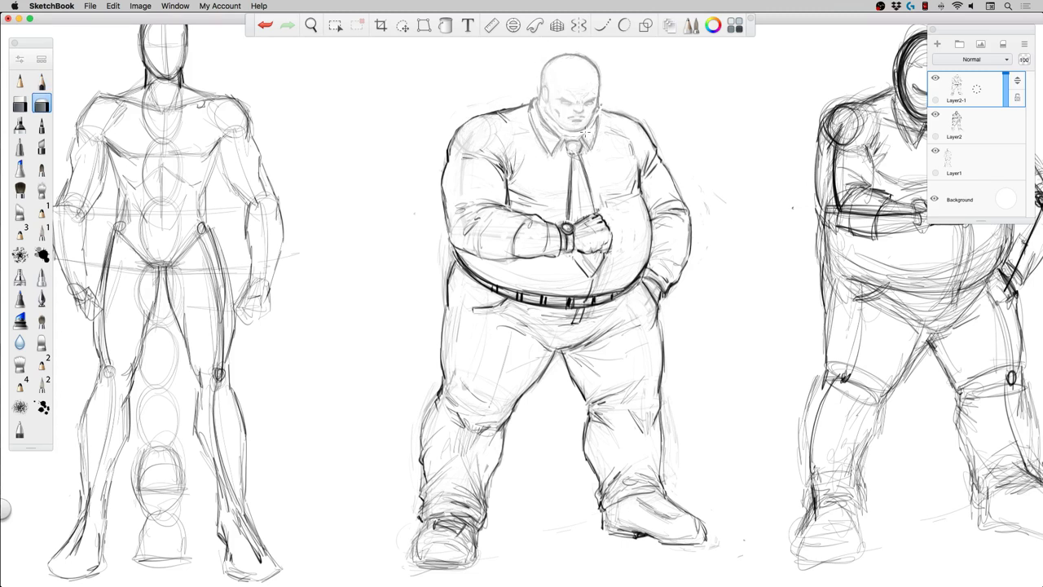
mouse_move(576, 165)
left_mouse_down()
mouse_move(562, 65)
mouse_move(518, 106)
mouse_move(508, 80)
left_mouse_up()
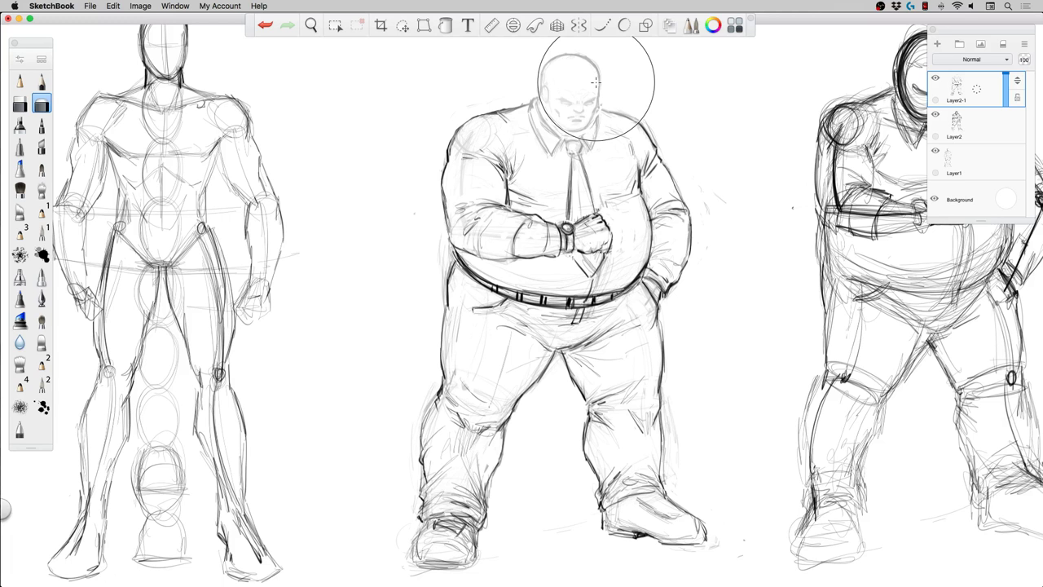
key("space")
left_click_drag(551, 99, 604, 95)
scroll(573, 83, "up", 5)
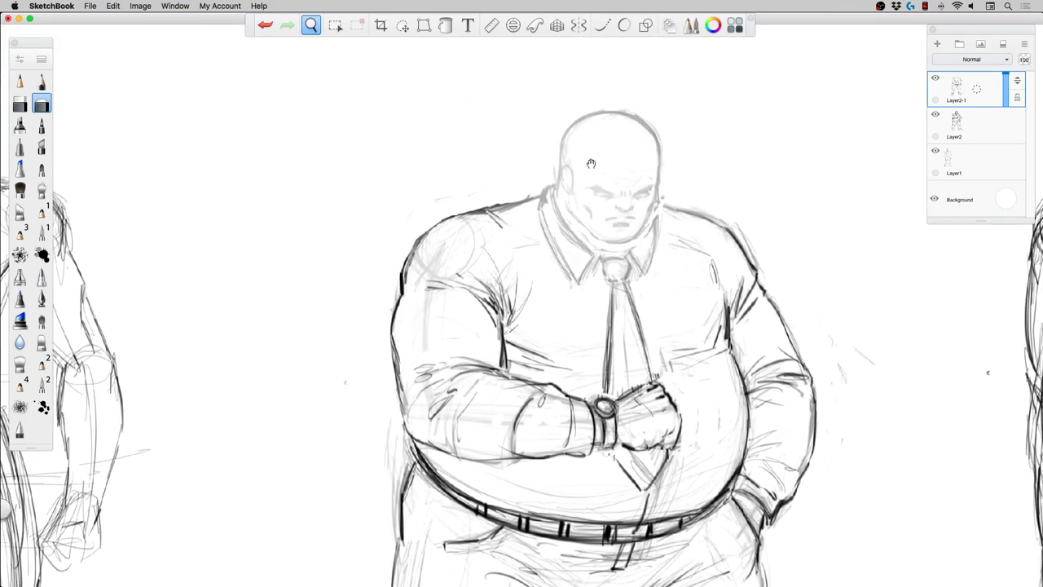
left_click(41, 80)
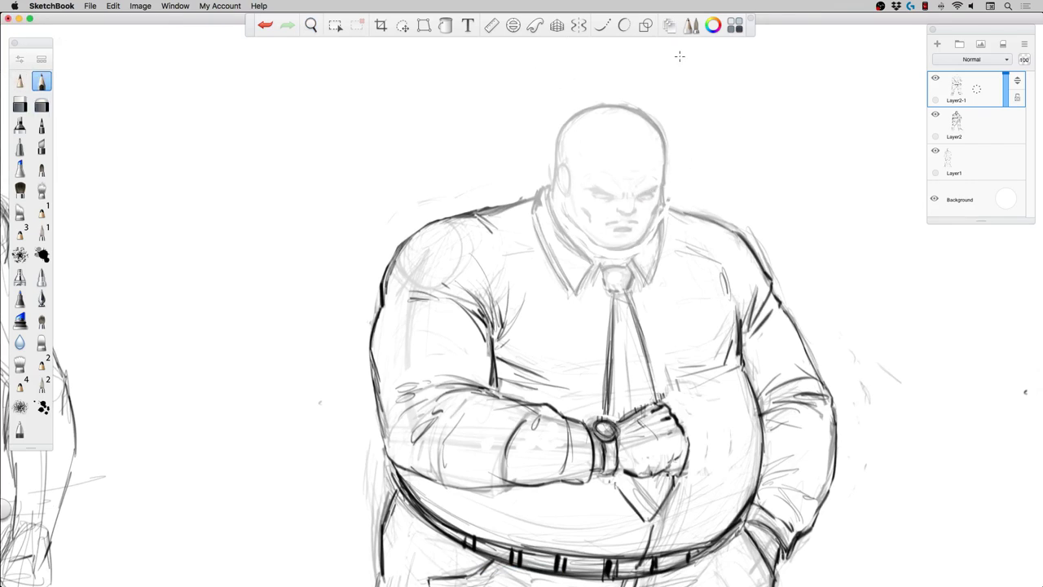
mouse_move(626, 204)
left_mouse_down()
mouse_move(635, 228)
mouse_move(639, 179)
mouse_move(617, 231)
mouse_move(608, 188)
mouse_move(584, 181)
mouse_move(641, 196)
mouse_move(636, 244)
mouse_move(557, 166)
left_mouse_up()
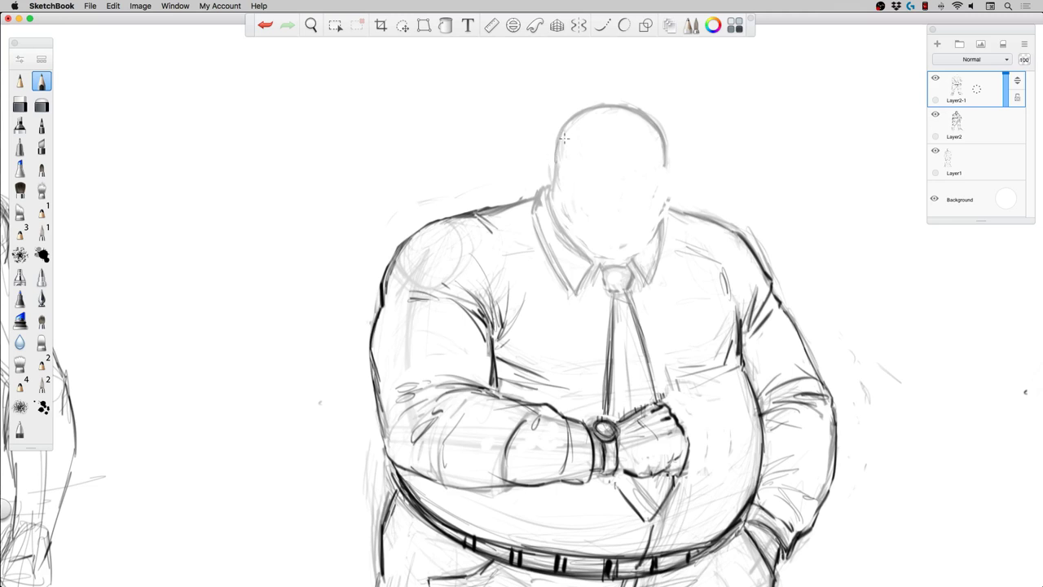
Sketch a round cranium over the faded head with a vertical centre line, a curved brow line and a side oval.
mouse_move(573, 122)
left_mouse_down()
mouse_move(558, 154)
mouse_move(646, 136)
mouse_move(656, 163)
mouse_move(635, 204)
mouse_move(652, 203)
mouse_move(582, 209)
mouse_move(602, 221)
mouse_move(630, 218)
mouse_move(588, 111)
mouse_move(629, 201)
left_mouse_up()
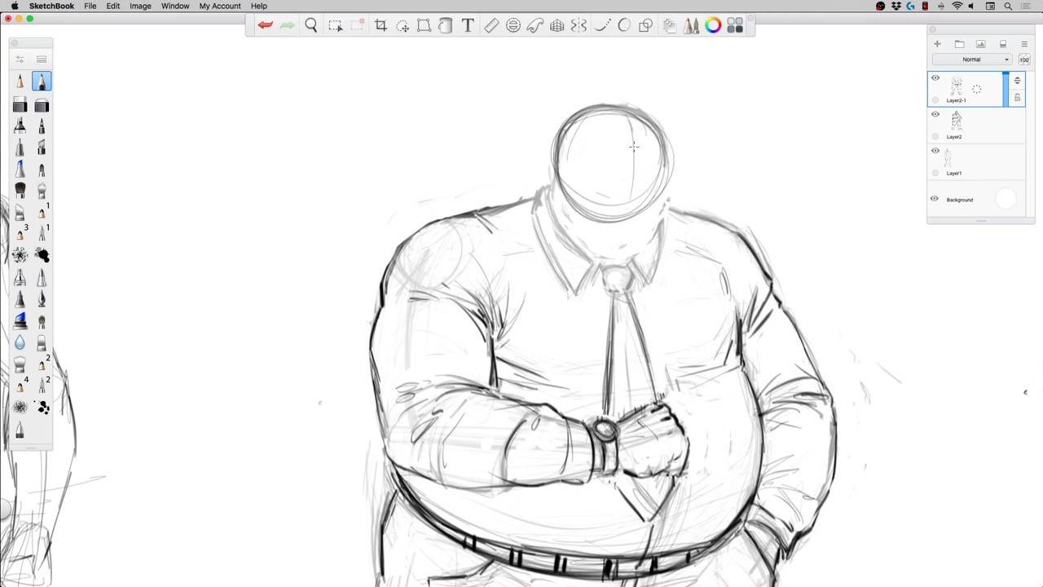
left_click_drag(636, 134, 624, 222)
mouse_move(566, 145)
left_mouse_down()
mouse_move(572, 200)
mouse_move(569, 135)
mouse_move(575, 205)
mouse_move(559, 161)
mouse_move(575, 181)
mouse_move(646, 194)
left_mouse_up()
mouse_move(584, 186)
left_mouse_down()
mouse_move(644, 191)
mouse_move(588, 183)
mouse_move(665, 189)
left_mouse_up()
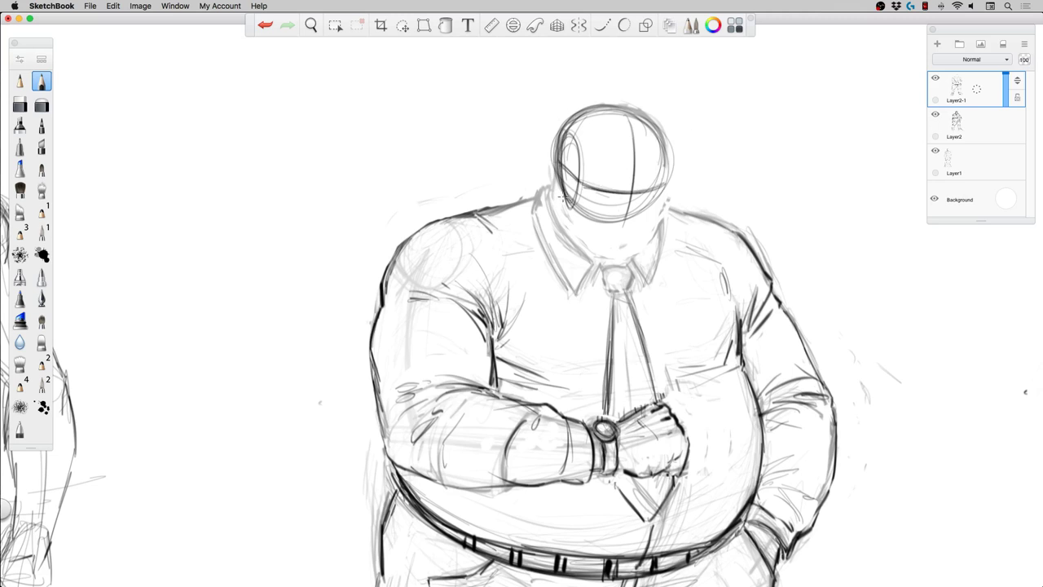
Draw the jaw and chin below the cranium circle and add the ear at the side of the head.
left_click_drag(561, 195, 575, 214)
mouse_move(632, 184)
left_mouse_down()
mouse_move(619, 251)
mouse_move(606, 247)
mouse_move(636, 239)
mouse_move(654, 212)
left_mouse_up()
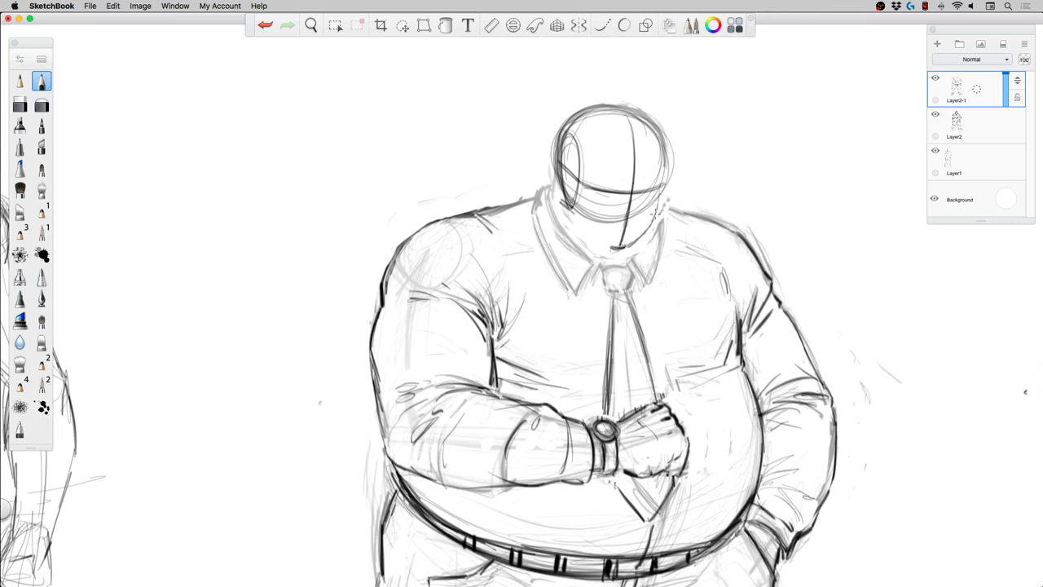
mouse_move(667, 153)
left_mouse_down()
mouse_move(643, 235)
mouse_move(650, 225)
mouse_move(604, 194)
mouse_move(603, 250)
mouse_move(628, 247)
mouse_move(585, 234)
mouse_move(597, 242)
mouse_move(564, 207)
mouse_move(597, 242)
mouse_move(576, 231)
mouse_move(645, 231)
left_mouse_up()
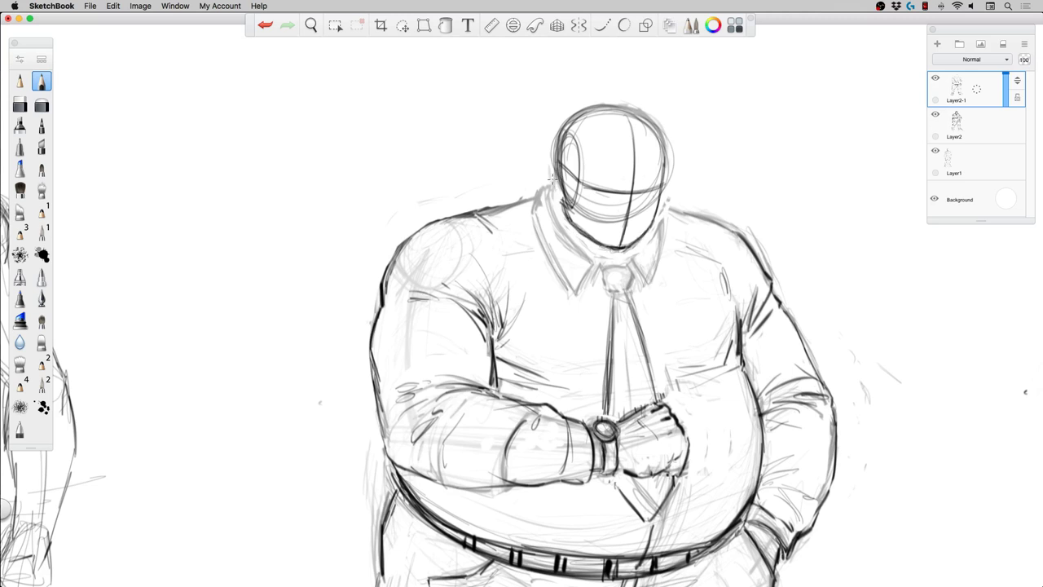
mouse_move(551, 176)
left_mouse_down()
mouse_move(558, 197)
mouse_move(551, 167)
mouse_move(561, 205)
left_mouse_up()
mouse_move(557, 159)
left_mouse_down()
mouse_move(554, 135)
mouse_move(592, 108)
mouse_move(651, 128)
mouse_move(664, 188)
left_mouse_up()
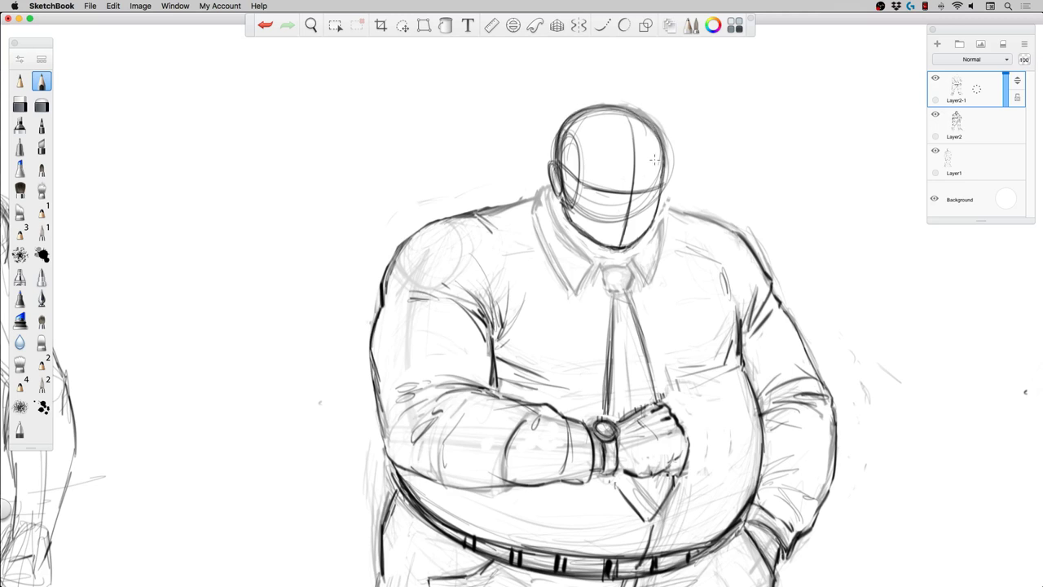
Draw the neck lines and inner collar edges running from under the chin down to the tie knot.
key("space")
left_click_drag(548, 212, 570, 107)
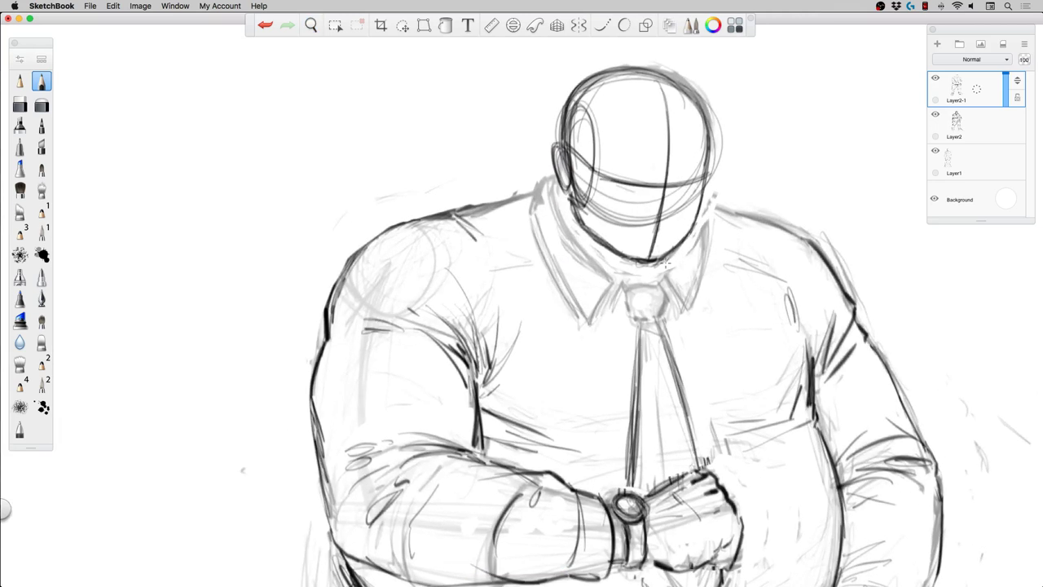
left_click_drag(671, 259, 657, 284)
left_click_drag(597, 246, 620, 279)
left_click_drag(683, 253, 661, 284)
left_click_drag(692, 231, 667, 281)
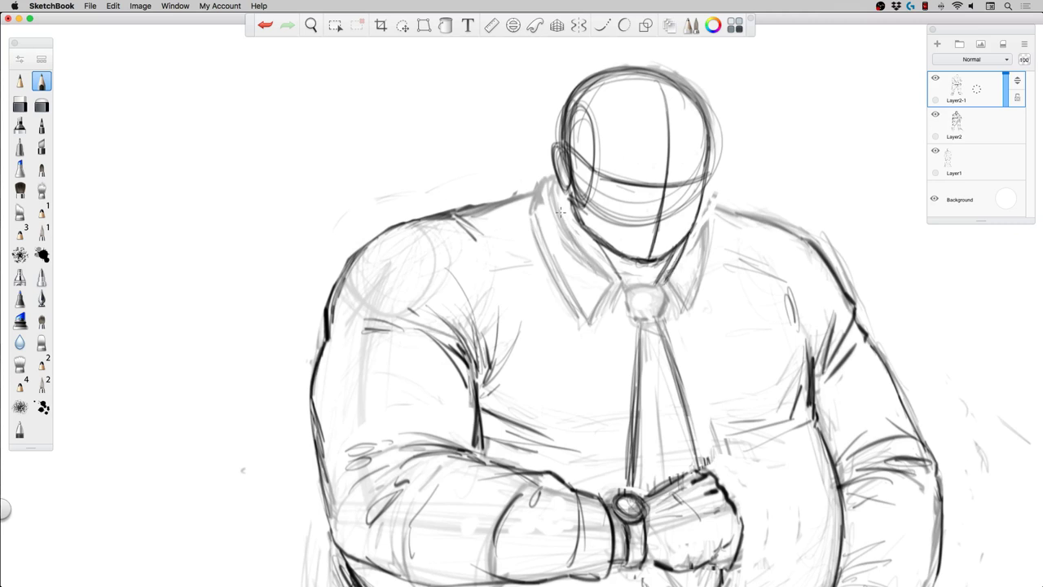
Redraw both pointed shirt collar flaps around the neck with darker pencil lines.
mouse_move(569, 225)
left_mouse_down()
mouse_move(557, 184)
mouse_move(545, 188)
mouse_move(552, 173)
mouse_move(567, 233)
mouse_move(620, 286)
mouse_move(600, 338)
left_mouse_up()
mouse_move(582, 303)
left_mouse_down()
mouse_move(603, 336)
mouse_move(535, 222)
left_mouse_up()
mouse_move(542, 202)
left_mouse_down()
mouse_move(536, 189)
mouse_move(537, 210)
mouse_move(551, 181)
mouse_move(554, 260)
left_mouse_up()
left_click_drag(662, 286, 679, 324)
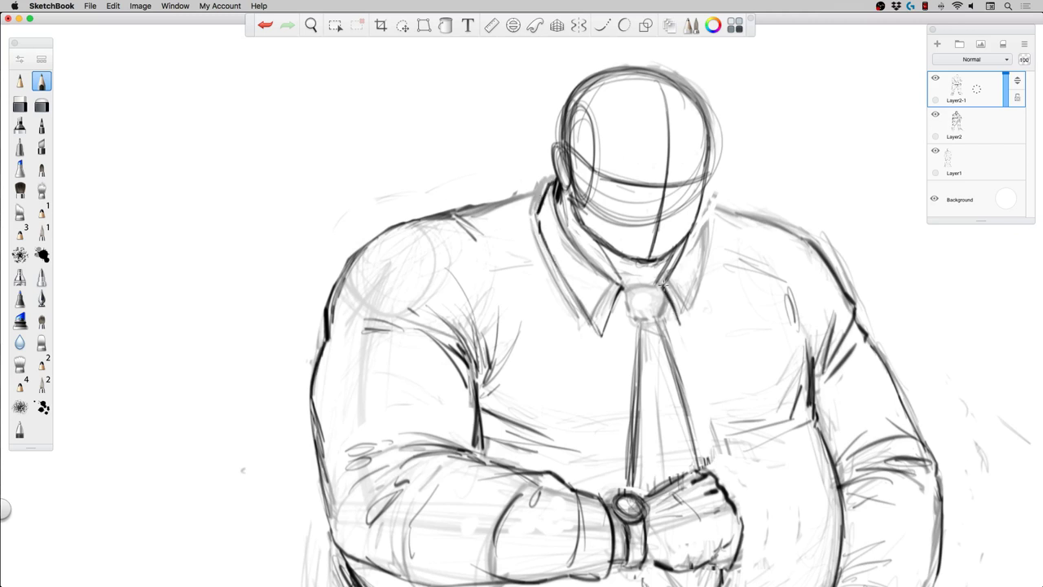
mouse_move(664, 256)
left_mouse_down()
mouse_move(683, 331)
mouse_move(704, 248)
left_mouse_up()
left_click_drag(702, 301, 704, 220)
Redraw the tie knot and the tie's long edges, and clean up the shoulder line beside the collar.
mouse_move(626, 294)
left_mouse_down()
mouse_move(662, 293)
mouse_move(625, 298)
mouse_move(642, 328)
mouse_move(662, 321)
mouse_move(667, 296)
mouse_move(629, 390)
left_mouse_up()
mouse_move(635, 331)
left_mouse_down()
mouse_move(630, 417)
mouse_move(663, 334)
mouse_move(688, 460)
mouse_move(659, 337)
mouse_move(669, 324)
mouse_move(696, 448)
left_mouse_up()
left_click_drag(607, 296, 591, 315)
left_click_drag(670, 281, 683, 305)
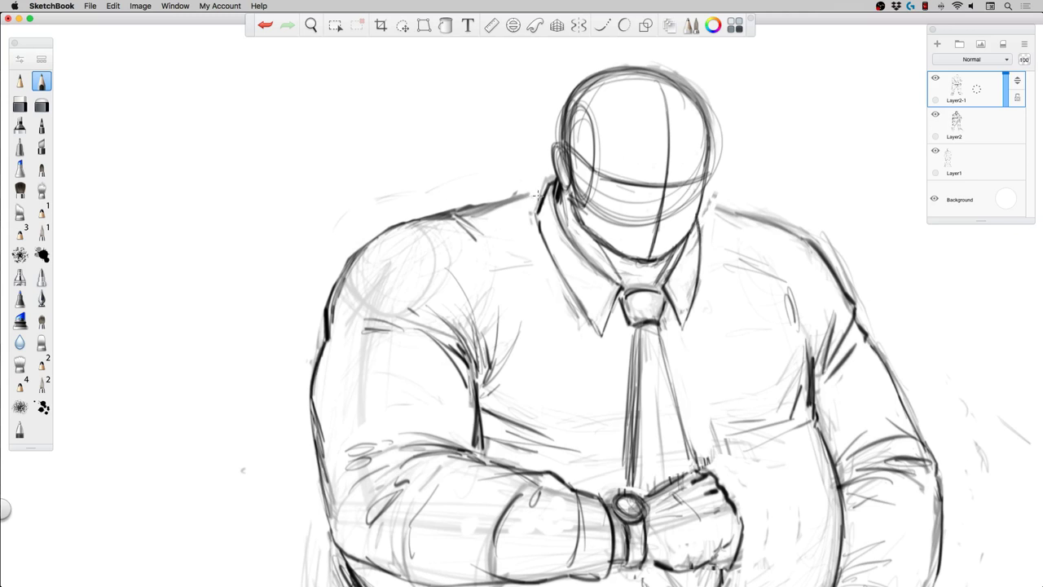
left_click_drag(545, 192, 476, 213)
Draw angry slanted eyebrows along the brow line and the base of the nose on the centre line.
key("space")
mouse_move(514, 221)
left_mouse_down()
mouse_move(437, 216)
mouse_move(515, 216)
left_mouse_up()
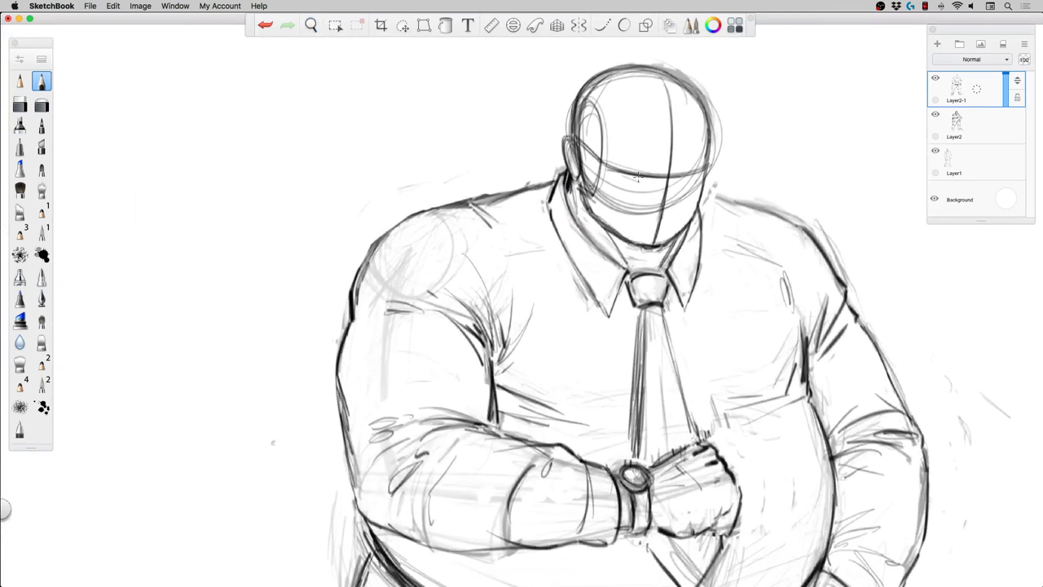
mouse_move(638, 176)
left_mouse_down()
mouse_move(621, 168)
mouse_move(695, 177)
left_mouse_up()
mouse_move(642, 183)
left_mouse_down()
mouse_move(673, 186)
mouse_move(703, 172)
left_mouse_up()
left_click_drag(654, 206, 659, 209)
mouse_move(648, 201)
left_mouse_down()
mouse_move(673, 204)
mouse_move(659, 208)
left_mouse_up()
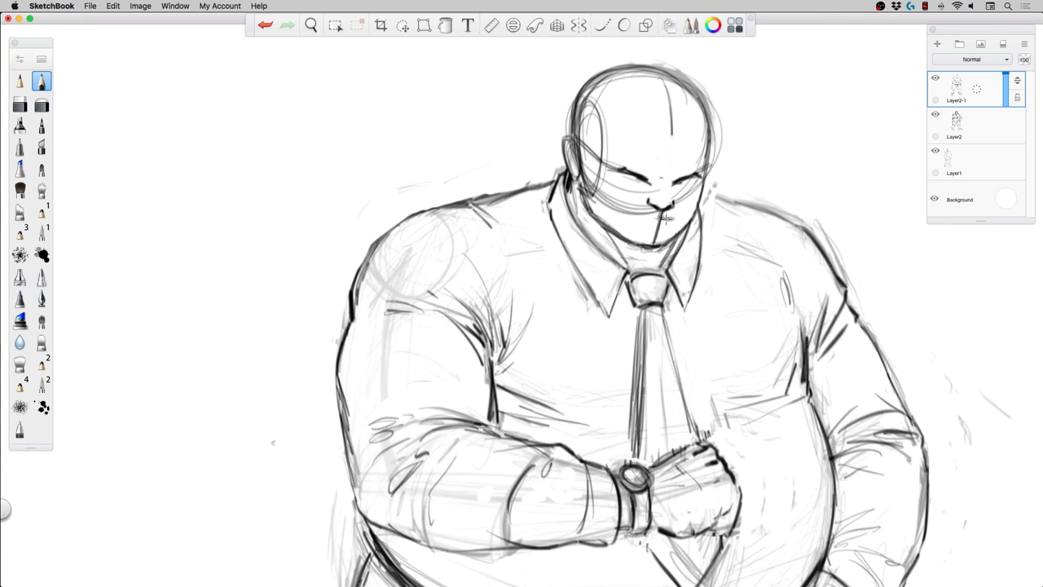
Draw a frowning mouth under the nose and narrowed, glaring eyes beneath the eyebrows.
mouse_move(650, 217)
left_mouse_down()
mouse_move(638, 218)
mouse_move(674, 221)
mouse_move(649, 228)
mouse_move(659, 233)
left_mouse_up()
left_click_drag(625, 181, 627, 180)
left_click_drag(681, 184, 691, 182)
left_click_drag(679, 185, 693, 184)
left_click_drag(622, 176, 688, 185)
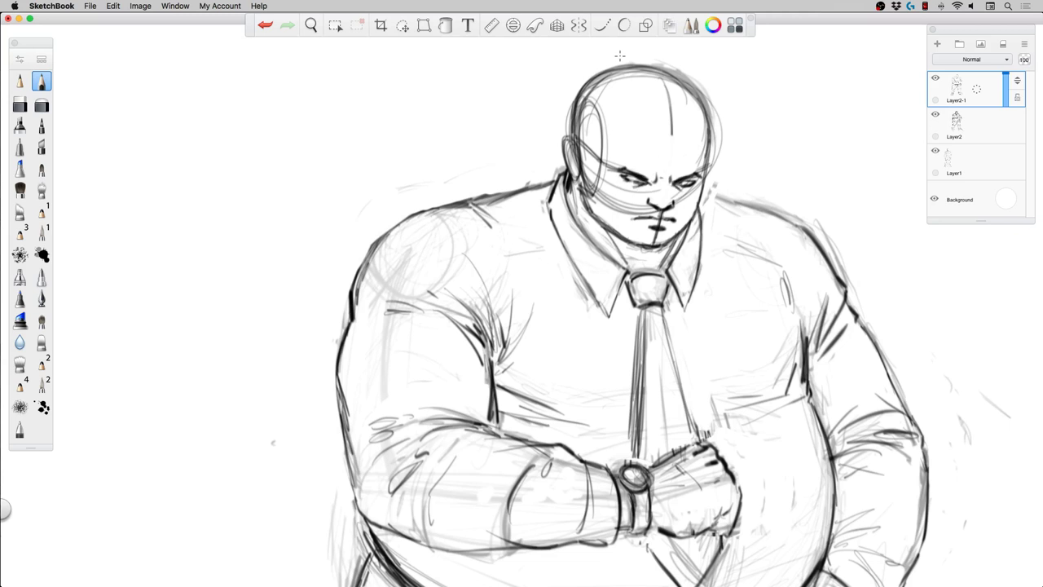
Refine the lips and add cheek contours, creases beside the nose and frown lines between the brows.
mouse_move(657, 221)
left_mouse_down()
mouse_move(651, 240)
mouse_move(660, 216)
left_mouse_up()
left_click_drag(701, 187, 692, 209)
mouse_move(661, 177)
left_mouse_down()
mouse_move(668, 155)
mouse_move(666, 176)
mouse_move(682, 171)
left_mouse_up()
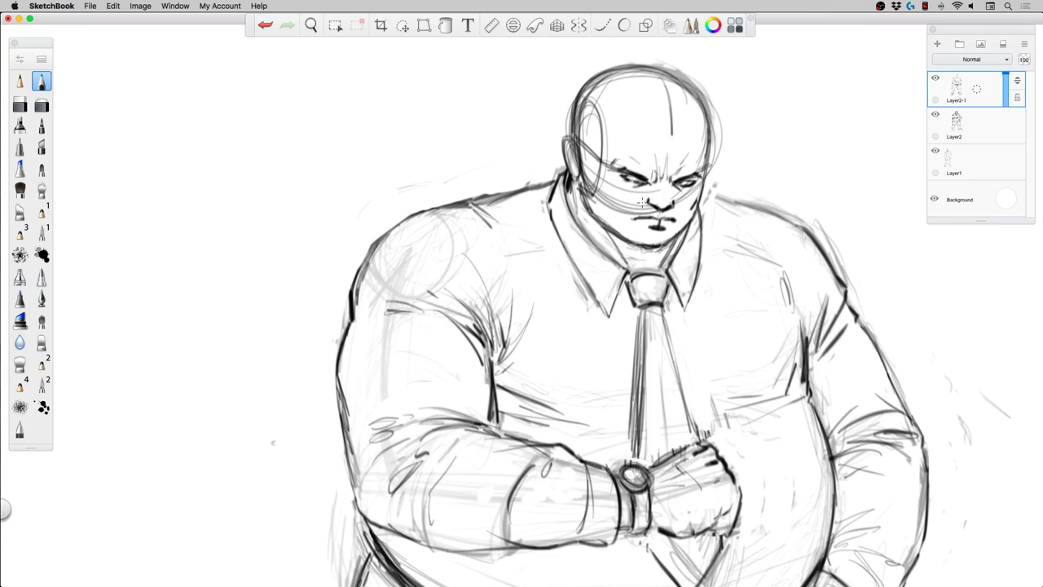
mouse_move(642, 202)
left_mouse_down()
mouse_move(632, 210)
mouse_move(678, 205)
mouse_move(649, 228)
mouse_move(667, 230)
mouse_move(652, 227)
left_mouse_up()
left_click_drag(642, 176, 655, 175)
Erase the leftover centre line, side oval and cranium construction lines from the head.
mouse_move(669, 97)
left_mouse_down()
mouse_move(672, 132)
mouse_move(668, 83)
left_mouse_up()
mouse_move(593, 130)
left_mouse_down()
mouse_move(602, 123)
mouse_move(601, 183)
mouse_move(593, 106)
left_mouse_up()
mouse_move(596, 155)
left_mouse_down()
mouse_move(623, 206)
mouse_move(626, 189)
mouse_move(708, 153)
mouse_move(718, 102)
mouse_move(709, 121)
left_mouse_up()
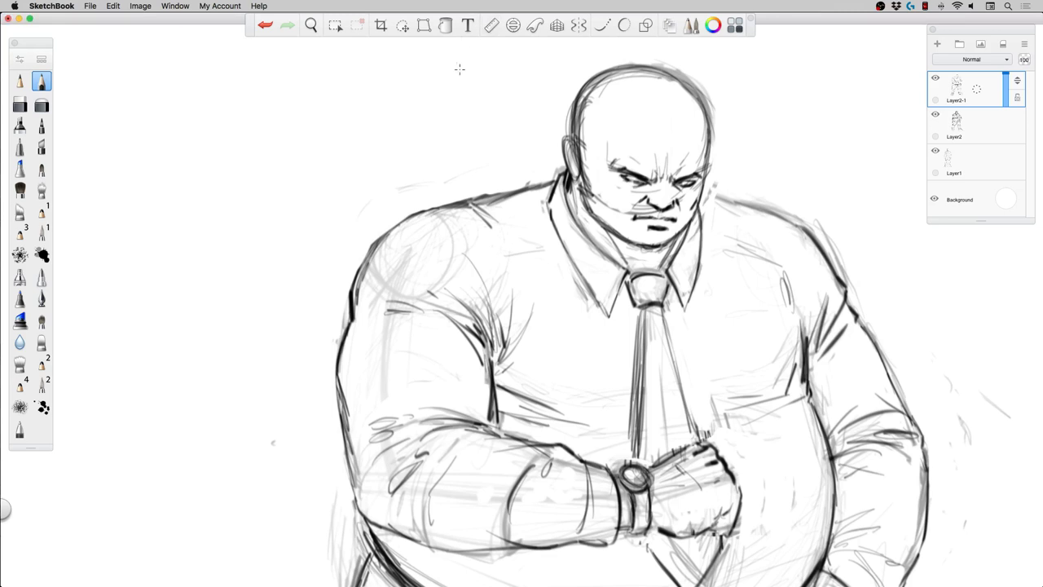
Lasso the head, shift it slightly upward and enlarge it a little.
key("space")
left_click_drag(526, 225, 501, 227)
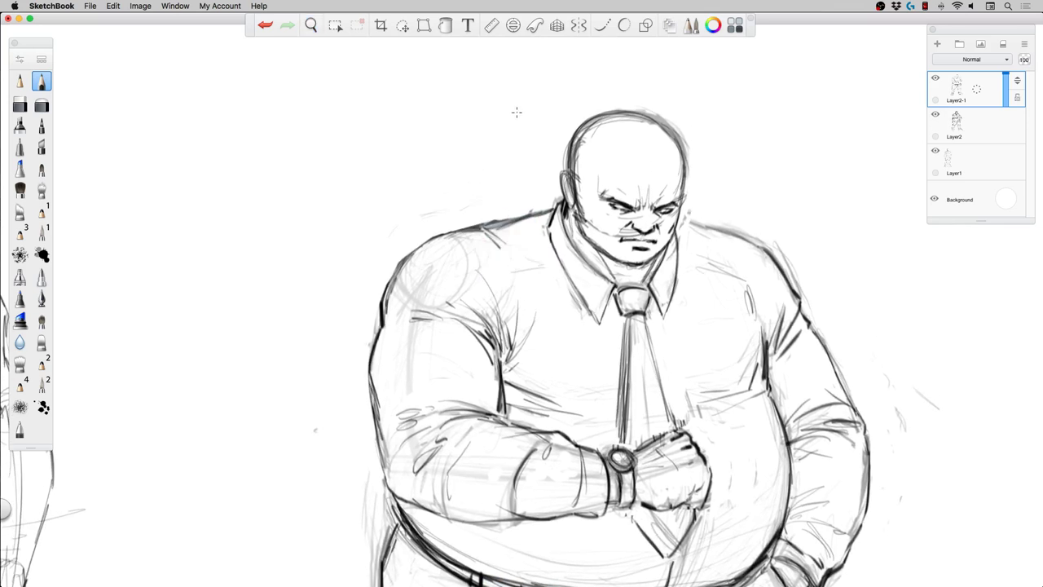
left_click(402, 26)
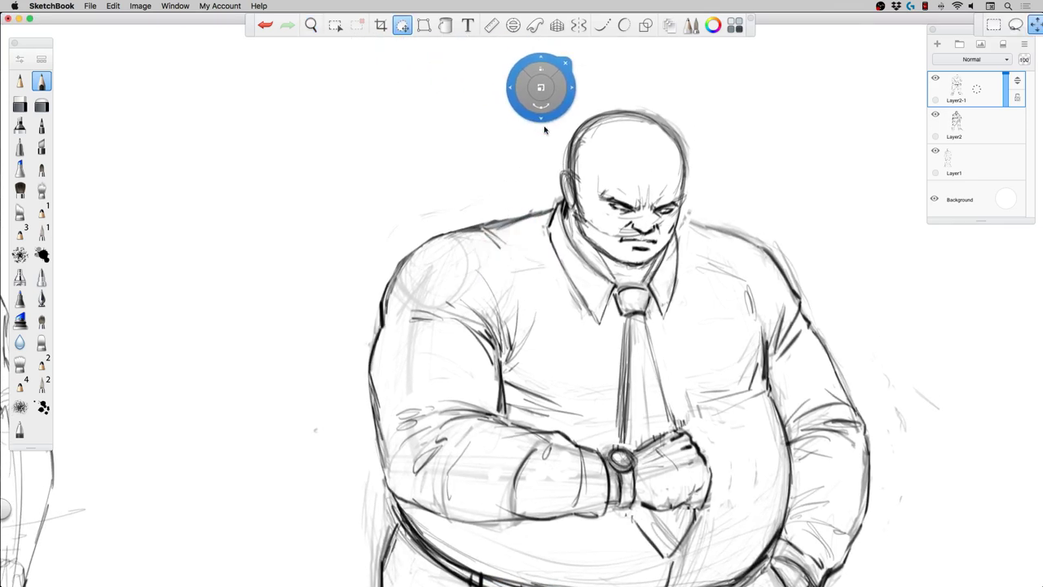
left_click_drag(433, 77, 966, 34)
mouse_move(564, 172)
left_mouse_down()
mouse_move(585, 107)
mouse_move(642, 98)
mouse_move(686, 133)
mouse_move(692, 198)
mouse_move(662, 253)
mouse_move(632, 267)
mouse_move(610, 261)
mouse_move(572, 237)
mouse_move(564, 194)
left_mouse_up()
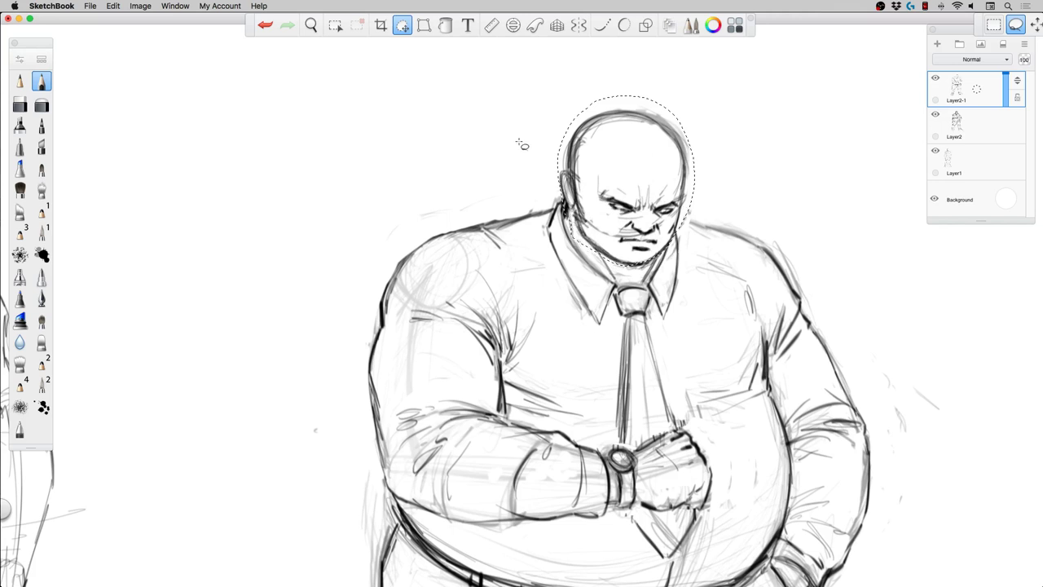
mouse_move(375, 126)
left_mouse_down()
mouse_move(381, 94)
mouse_move(403, 117)
mouse_move(381, 96)
left_mouse_up()
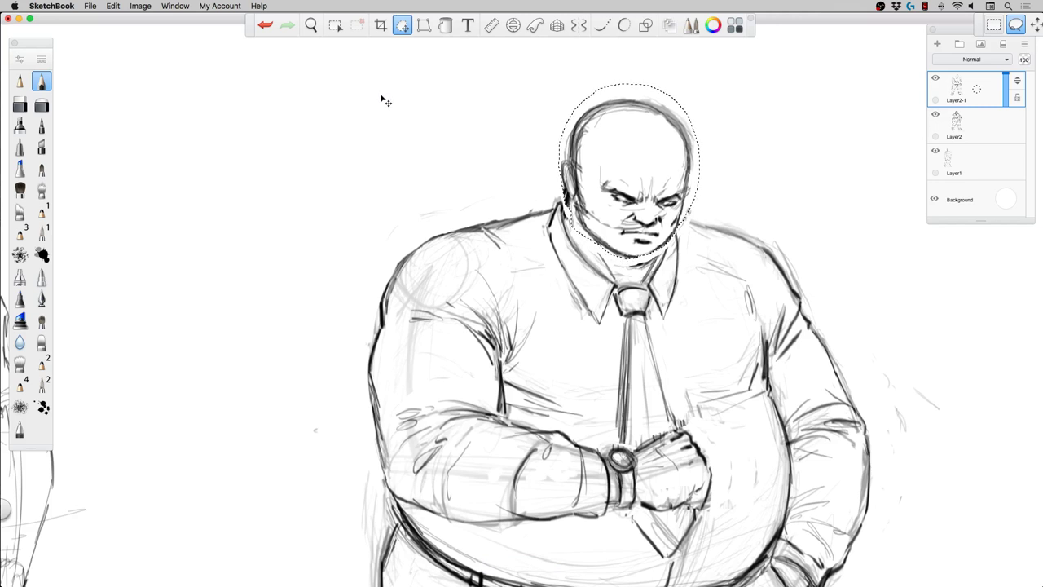
left_click(406, 114)
left_click(430, 92)
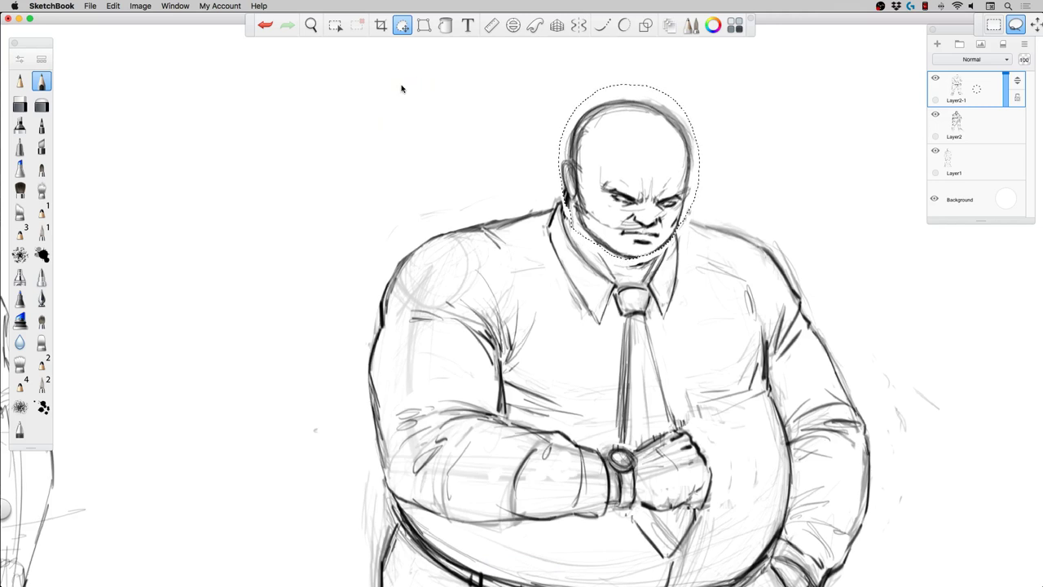
Redraw the shoulder lines on both sides so they slope from the raised head, removing the old shoulder strokes.
left_click(42, 81)
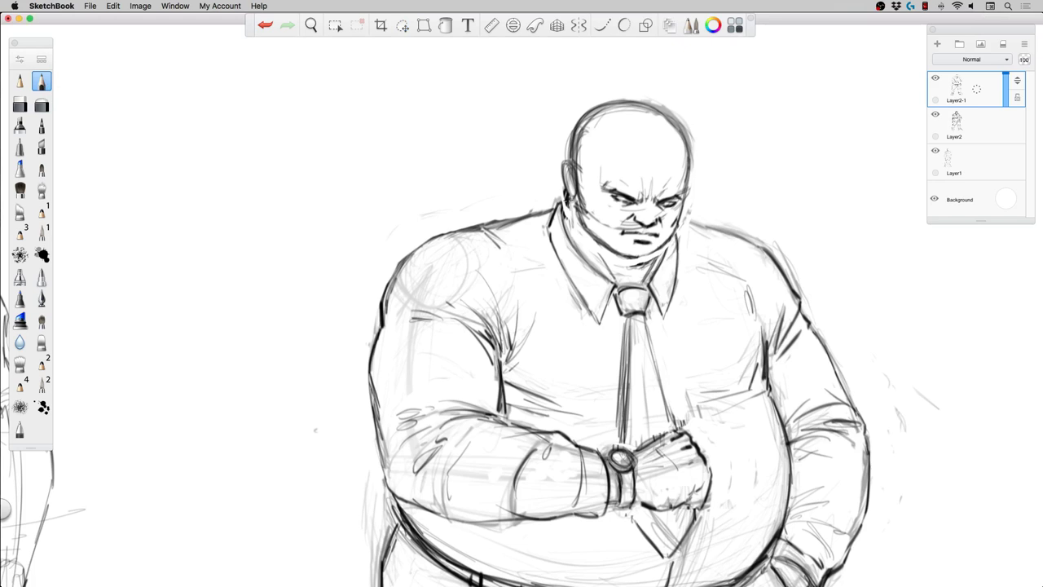
mouse_move(568, 190)
left_mouse_down()
mouse_move(508, 224)
mouse_move(556, 201)
mouse_move(486, 226)
mouse_move(562, 196)
mouse_move(476, 228)
left_mouse_up()
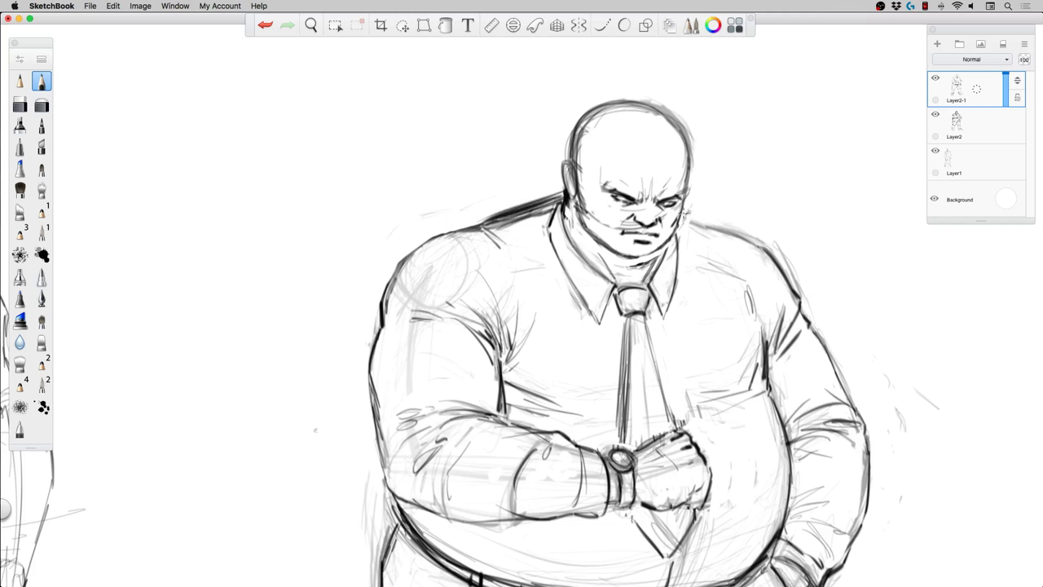
left_click_drag(683, 214, 771, 254)
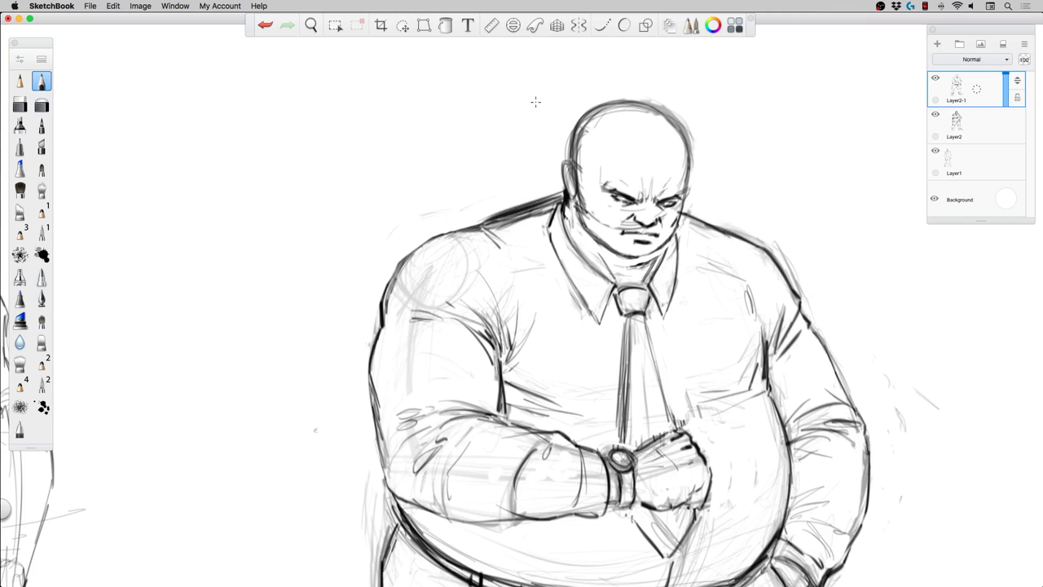
left_click_drag(550, 215, 491, 233)
left_click_drag(541, 207, 458, 239)
mouse_move(690, 221)
left_mouse_down()
mouse_move(729, 235)
mouse_move(800, 288)
left_mouse_up()
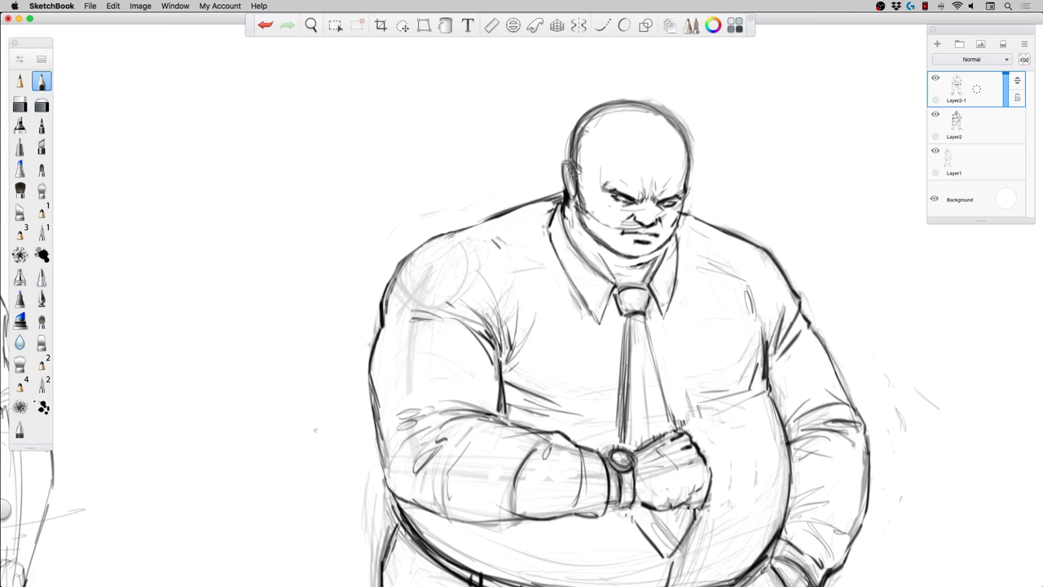
Darken the ear with the pencil and fade the head, collar and tie linework with the soft eraser.
mouse_move(575, 174)
left_mouse_down()
mouse_move(570, 166)
mouse_move(575, 180)
left_mouse_up()
left_click(42, 104)
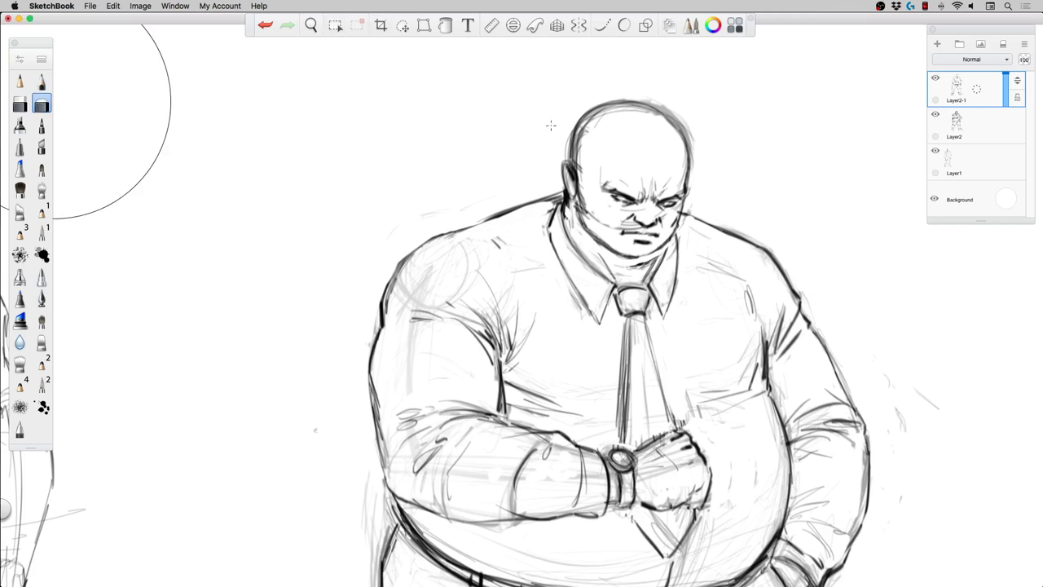
mouse_move(563, 163)
left_mouse_down()
mouse_move(585, 215)
mouse_move(607, 167)
mouse_move(639, 210)
left_mouse_up()
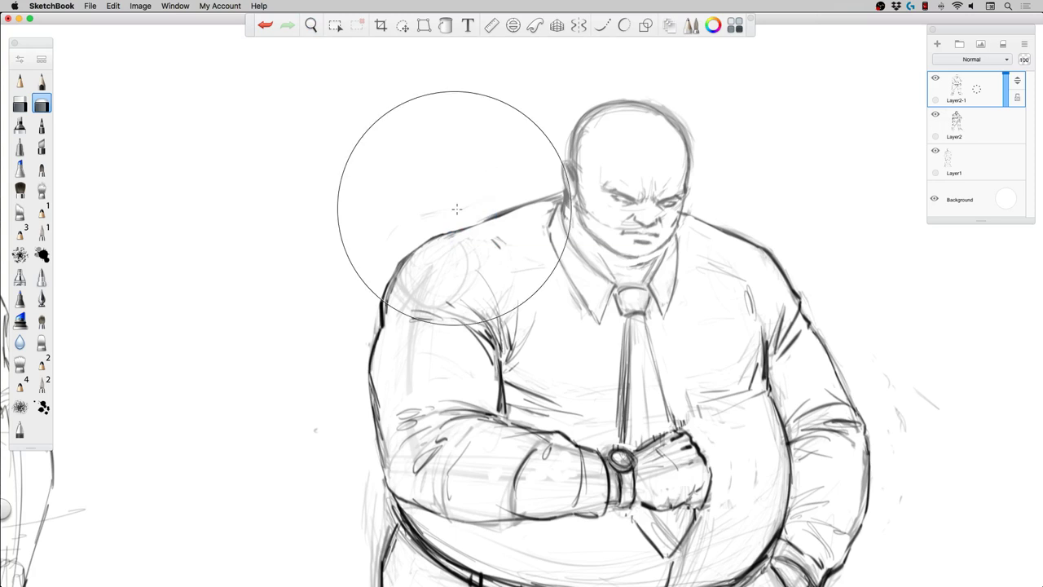
Lasso the bent forearm with its watch and fist, and move it slightly right across the belly.
key("space")
left_click_drag(485, 242, 453, 256)
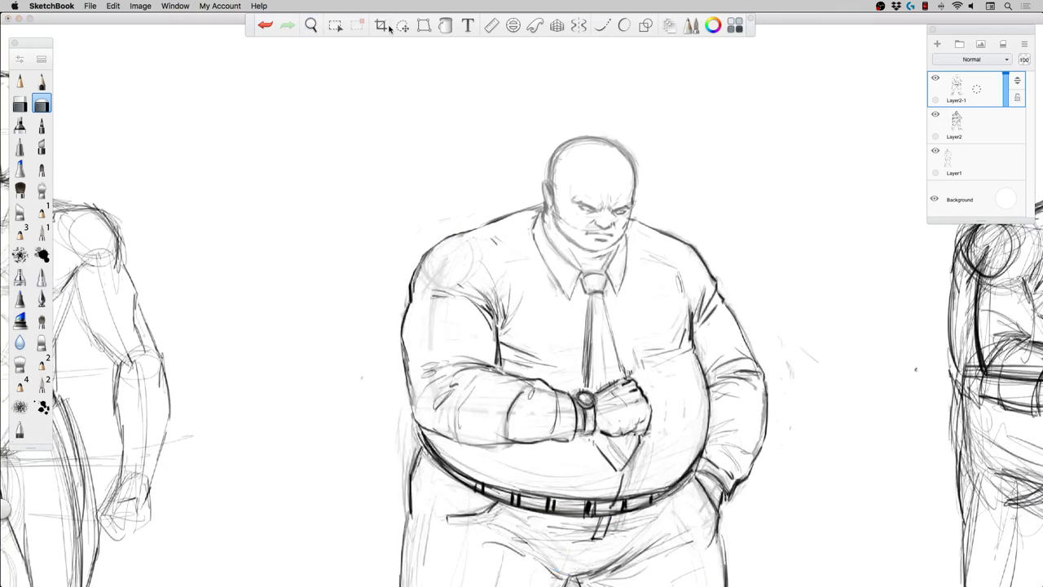
left_click(402, 25)
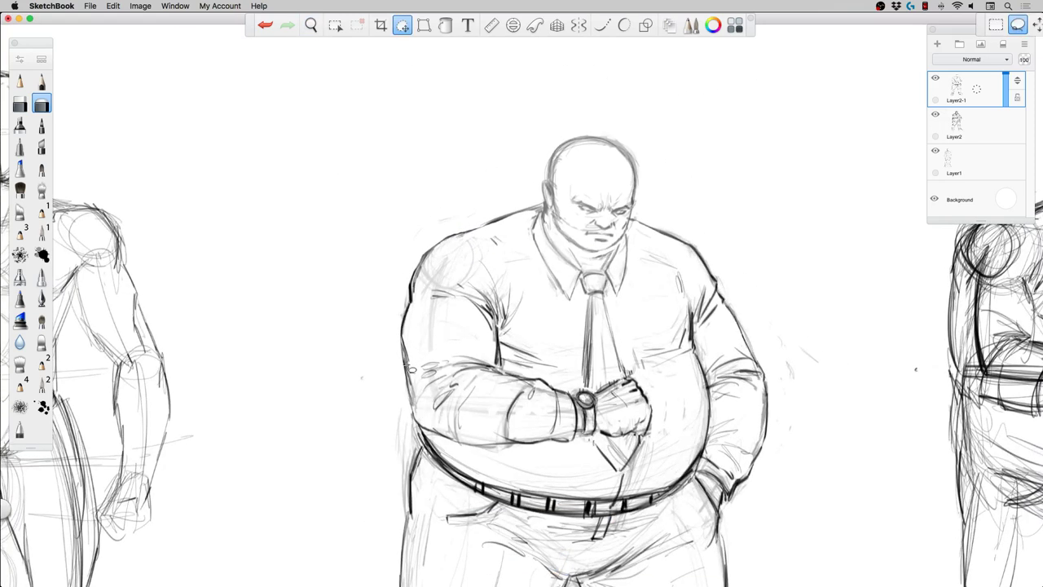
mouse_move(423, 416)
left_mouse_down()
mouse_move(489, 362)
mouse_move(580, 393)
mouse_move(644, 384)
mouse_move(644, 438)
left_mouse_up()
mouse_move(546, 449)
left_mouse_down()
mouse_move(435, 449)
mouse_move(425, 418)
left_mouse_up()
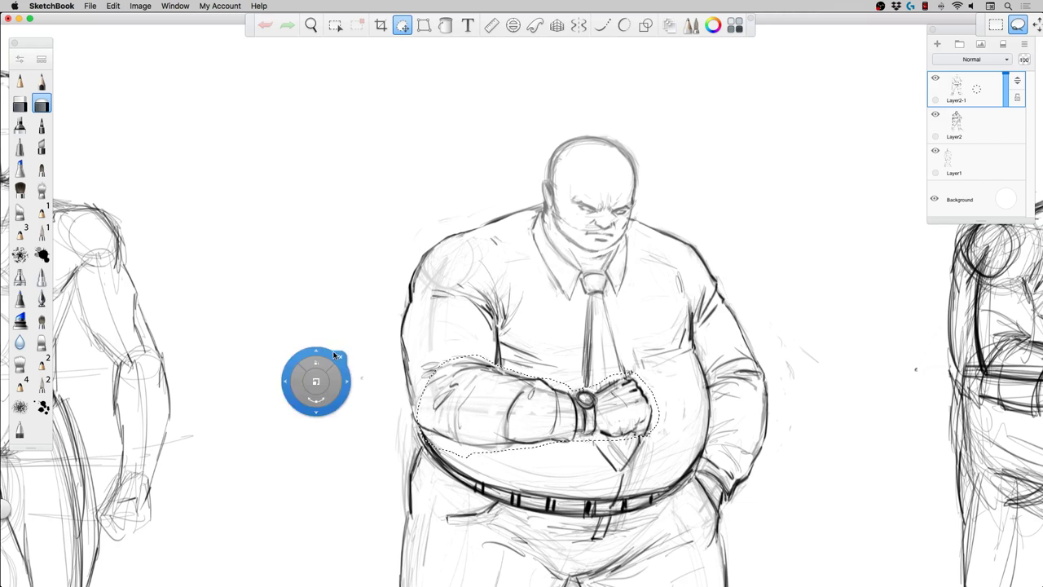
left_click_drag(316, 353, 334, 351)
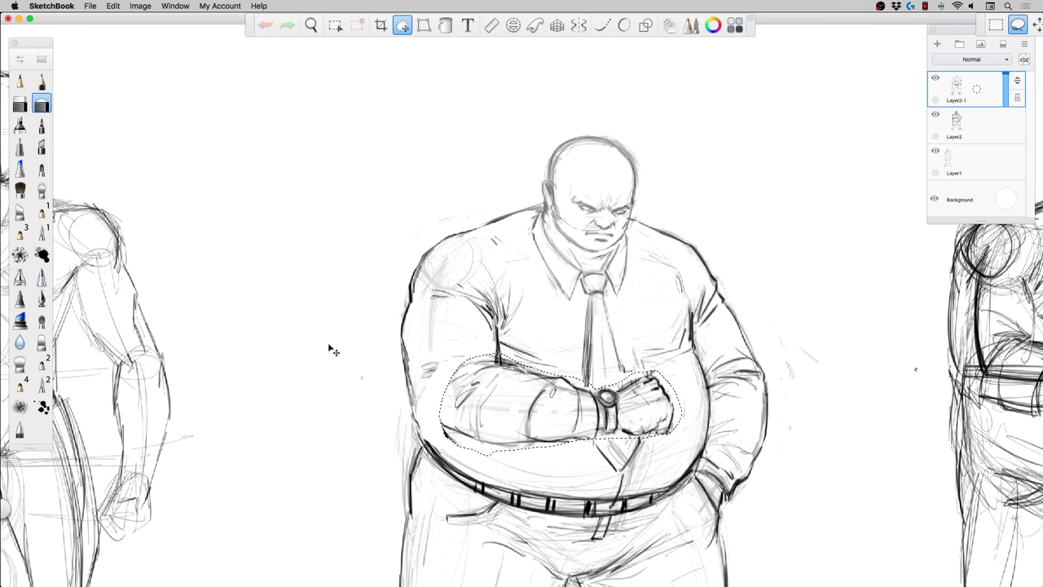
left_click(365, 346)
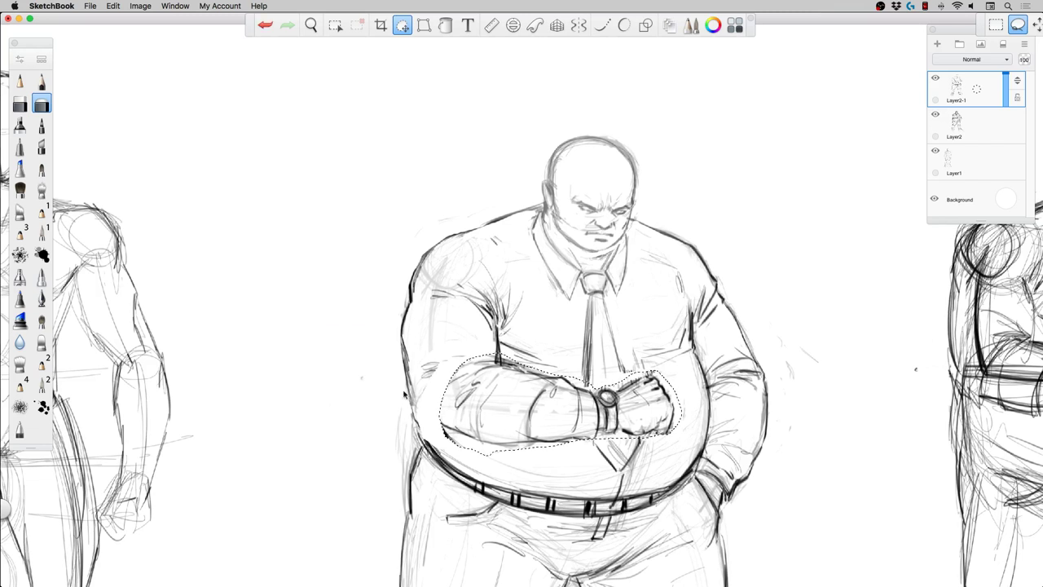
Lasso the upper arm above the bent forearm, move it slightly right and down to meet the elbow, and deselect it.
mouse_move(410, 419)
left_mouse_down()
mouse_move(395, 318)
mouse_move(409, 297)
mouse_move(473, 265)
mouse_move(521, 321)
mouse_move(499, 365)
mouse_move(463, 374)
mouse_move(412, 427)
left_mouse_up()
key("space")
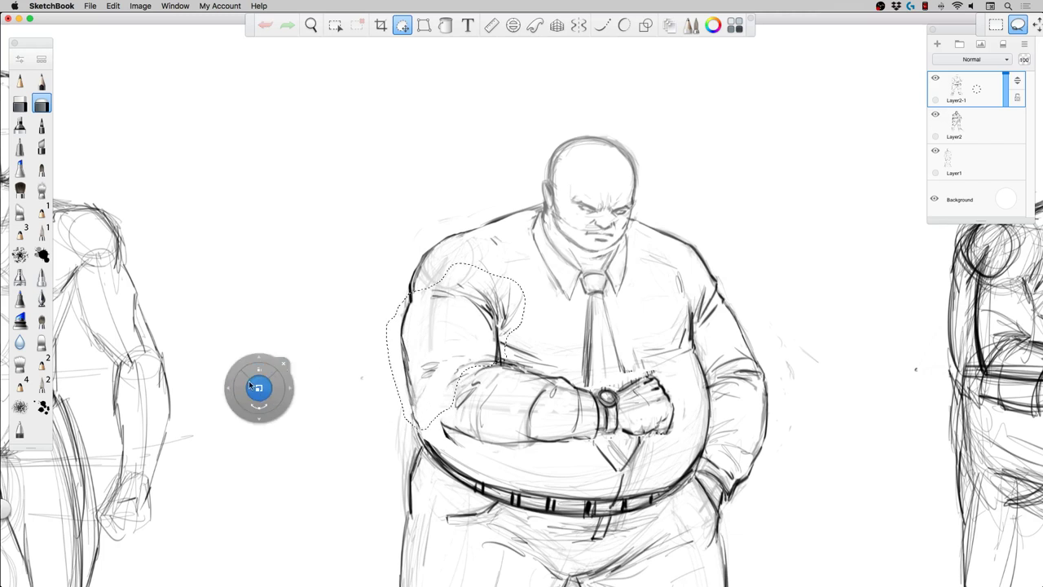
mouse_move(236, 380)
left_mouse_down()
mouse_move(256, 426)
mouse_move(258, 399)
left_mouse_up()
left_click_drag(259, 397, 258, 400)
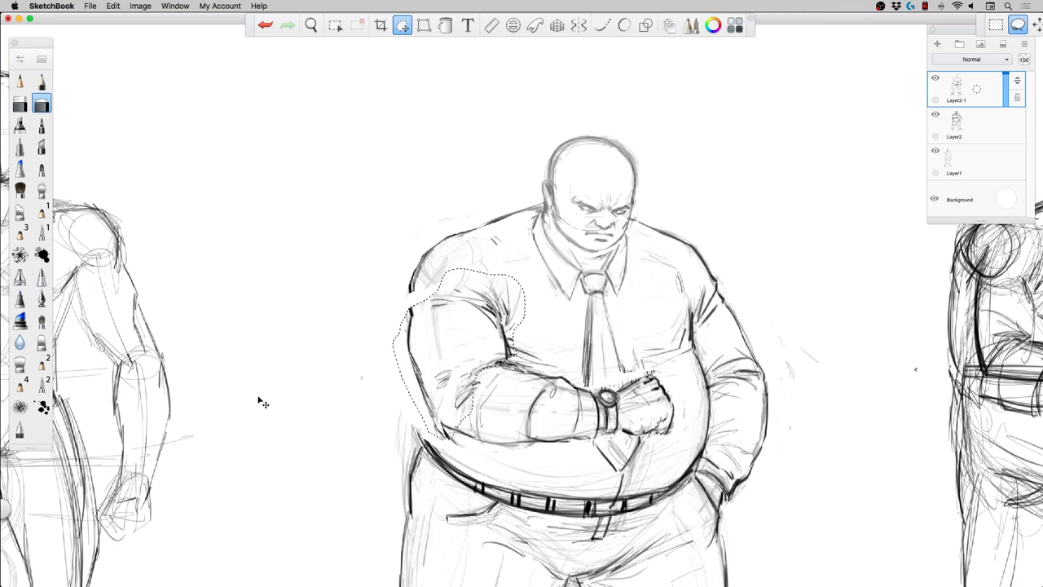
left_click(304, 393)
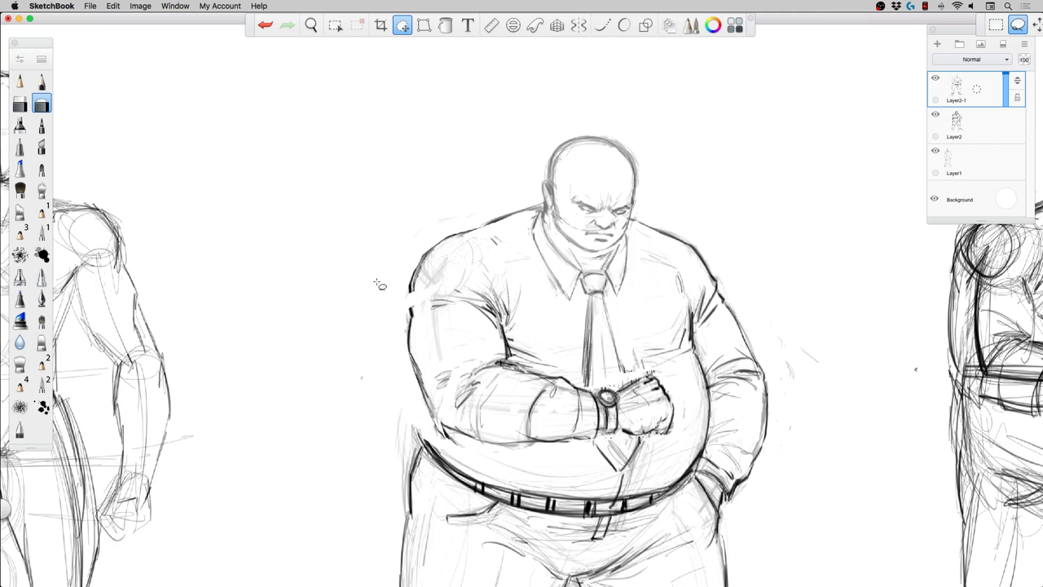
Redraw the outer shoulder and upper-arm contour, the armpit folds and the belly's side line behind the elbow with the pencil.
left_click(40, 81)
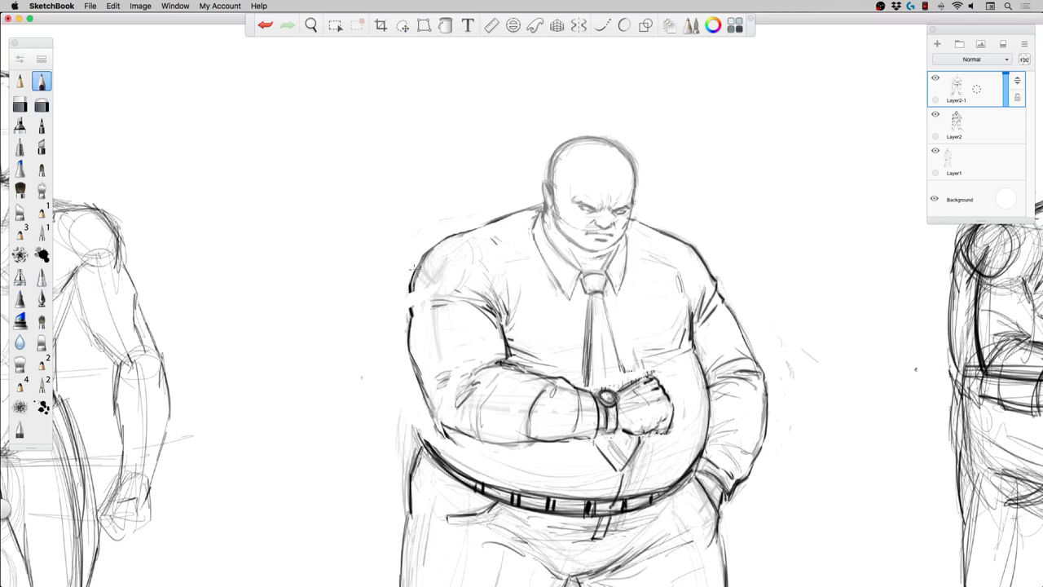
mouse_move(411, 283)
left_mouse_down()
mouse_move(437, 251)
mouse_move(425, 261)
mouse_move(476, 231)
mouse_move(465, 226)
mouse_move(529, 203)
left_mouse_up()
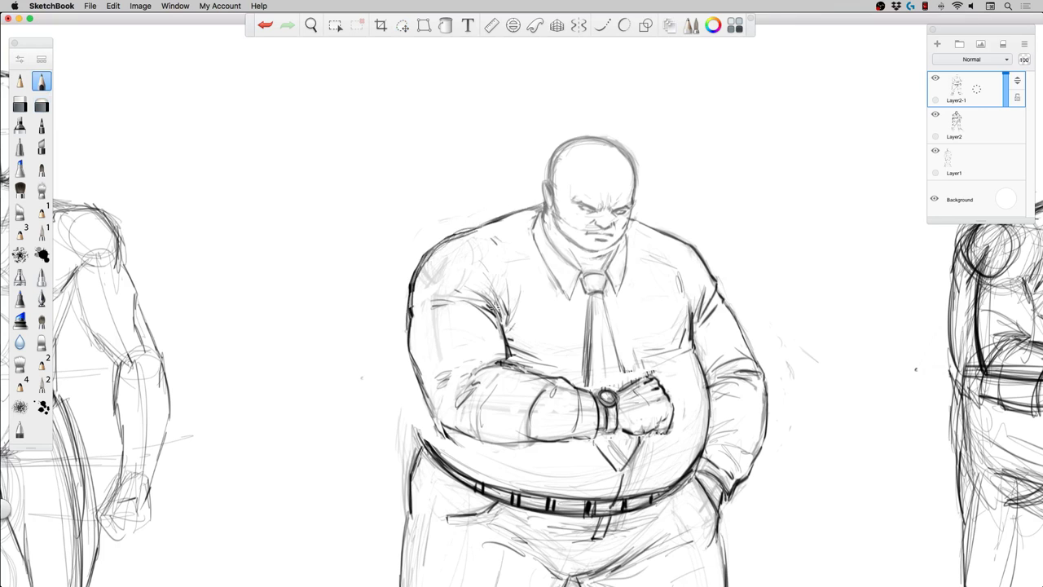
mouse_move(492, 308)
left_mouse_down()
mouse_move(504, 277)
mouse_move(510, 338)
mouse_move(526, 315)
left_mouse_up()
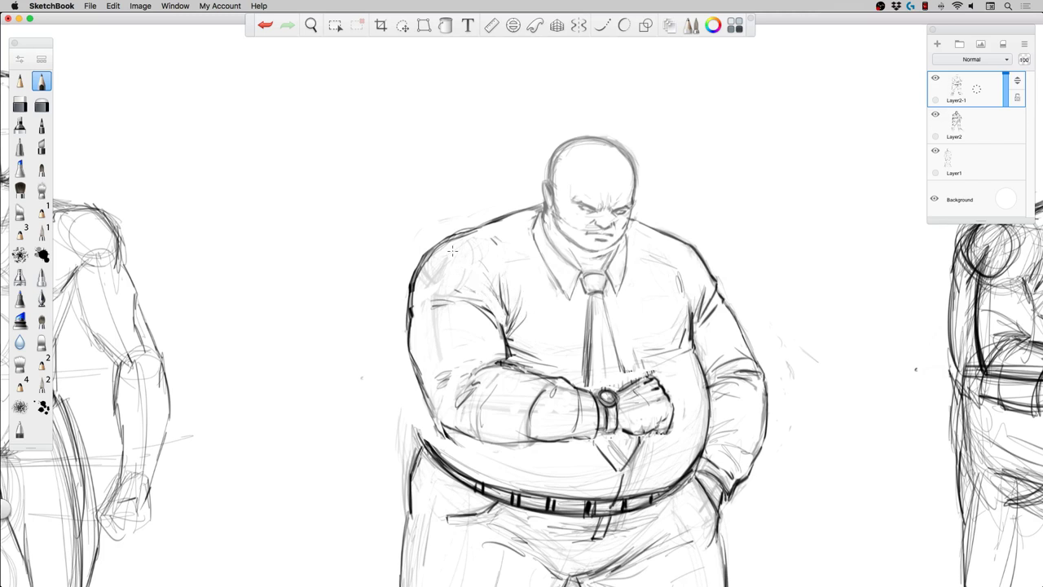
mouse_move(417, 390)
left_mouse_down()
mouse_move(420, 433)
mouse_move(420, 388)
mouse_move(414, 480)
left_mouse_up()
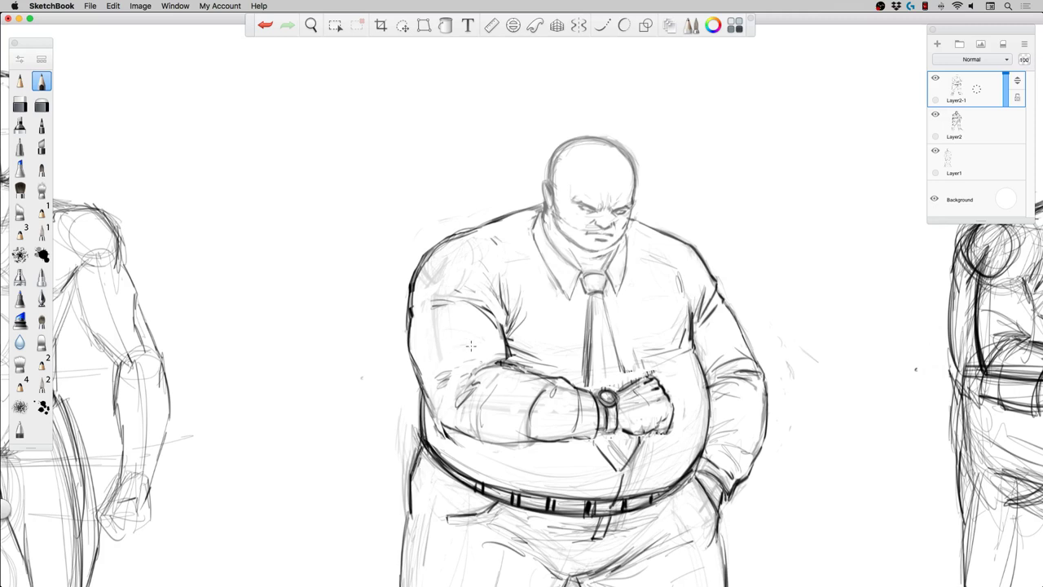
Redraw the tie with darker edges above the forearm and extend its pointed tip below the wrist.
key("space")
left_click_drag(503, 336, 520, 207)
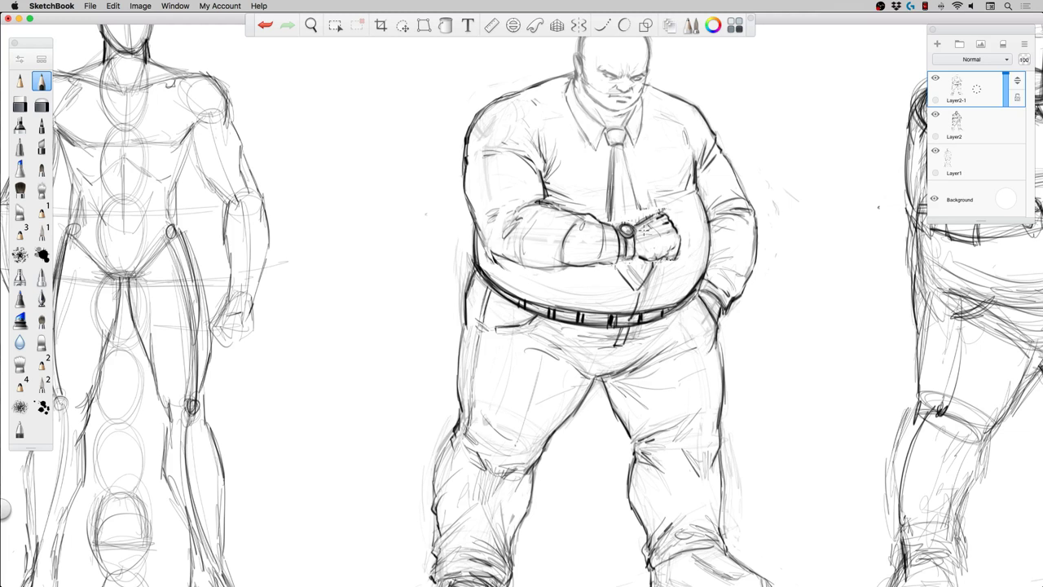
key("space")
left_click_drag(514, 229, 486, 216)
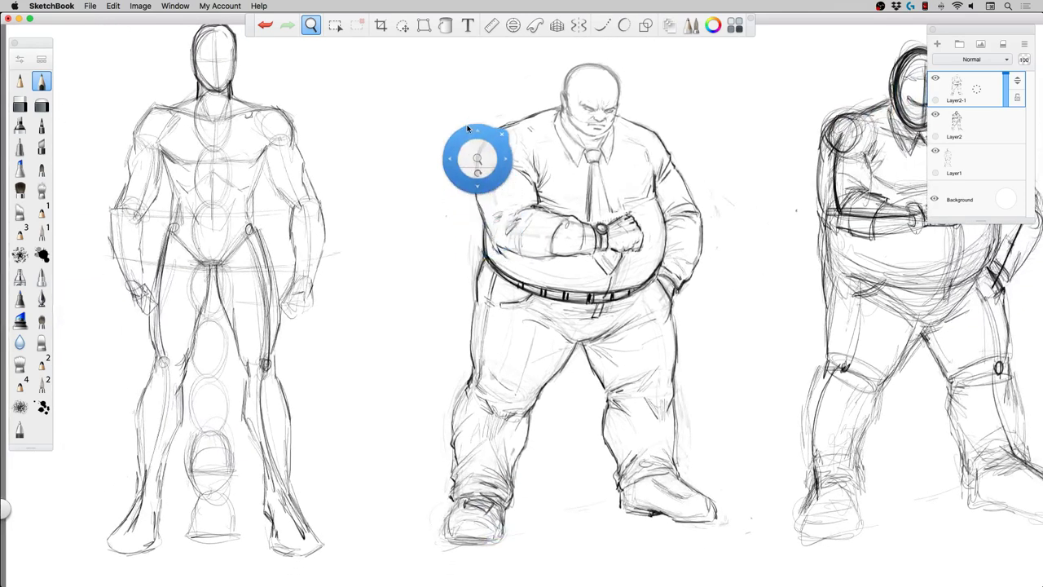
mouse_move(477, 152)
left_mouse_down()
mouse_move(530, 149)
mouse_move(513, 142)
mouse_move(476, 250)
mouse_move(503, 245)
left_mouse_up()
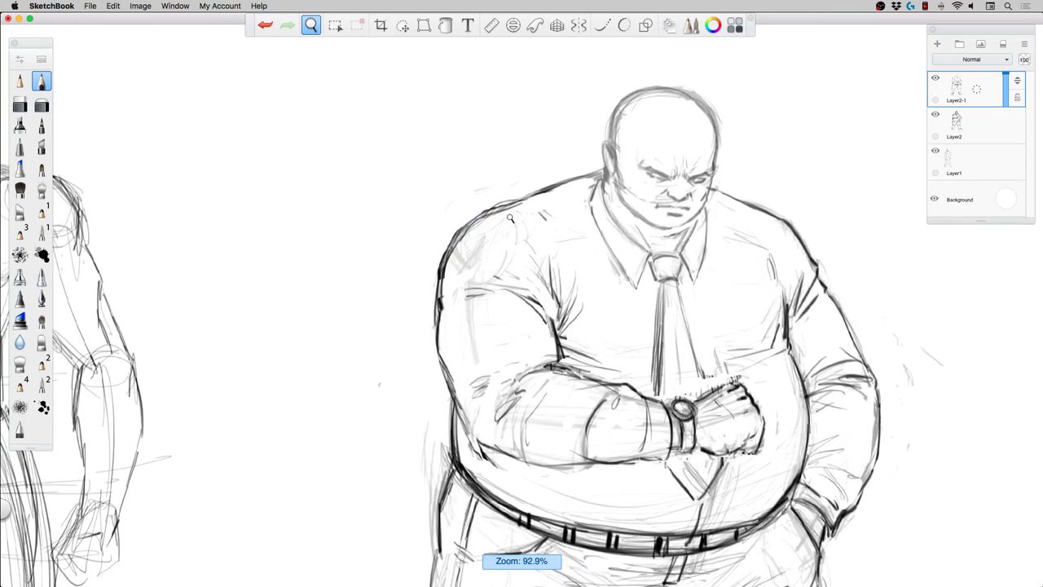
left_click_drag(683, 300, 704, 379)
left_click_drag(693, 344, 707, 397)
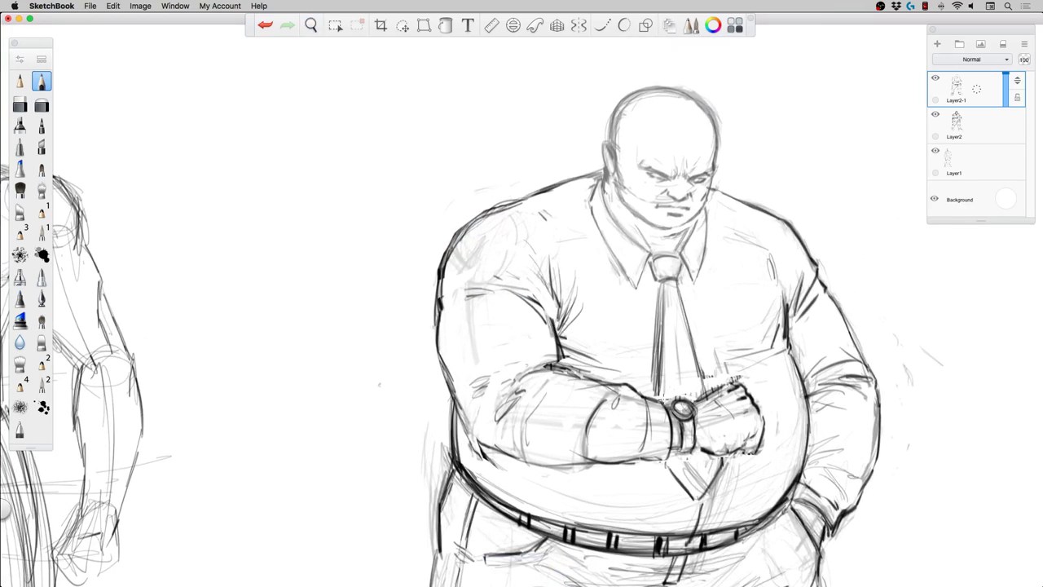
left_click_drag(658, 369, 657, 398)
left_click_drag(660, 463, 679, 488)
mouse_move(658, 462)
left_mouse_down()
mouse_move(692, 497)
mouse_move(720, 465)
left_mouse_up()
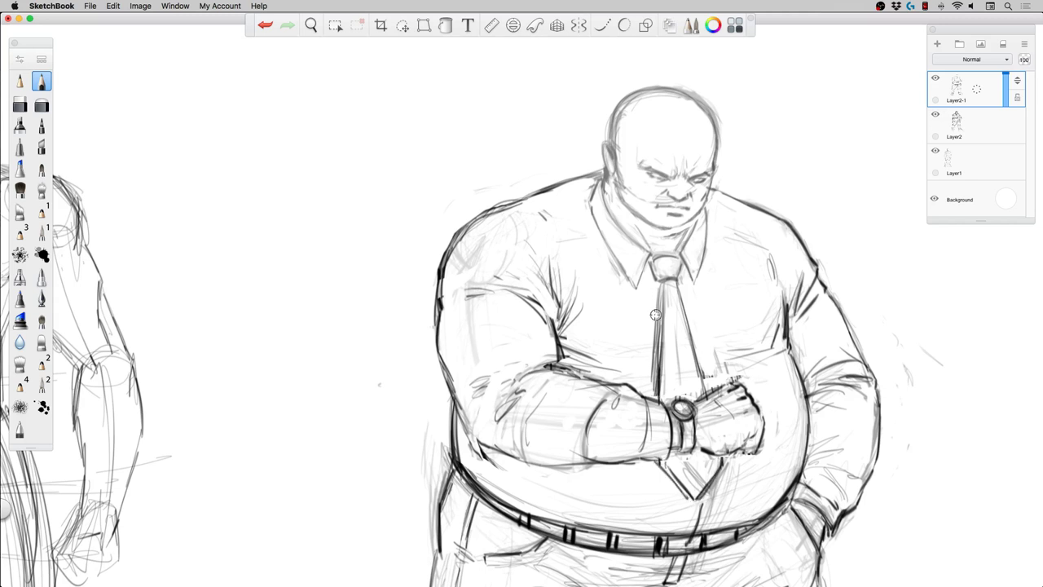
left_click_drag(656, 298, 655, 379)
Darken the skull outline, then use a smaller pencil to define the angry brows, eyes and nose.
mouse_move(611, 140)
left_mouse_down()
mouse_move(615, 114)
mouse_move(641, 86)
mouse_move(622, 101)
mouse_move(684, 92)
mouse_move(659, 85)
mouse_move(709, 114)
mouse_move(697, 98)
mouse_move(713, 158)
mouse_move(644, 165)
mouse_move(668, 181)
left_mouse_up()
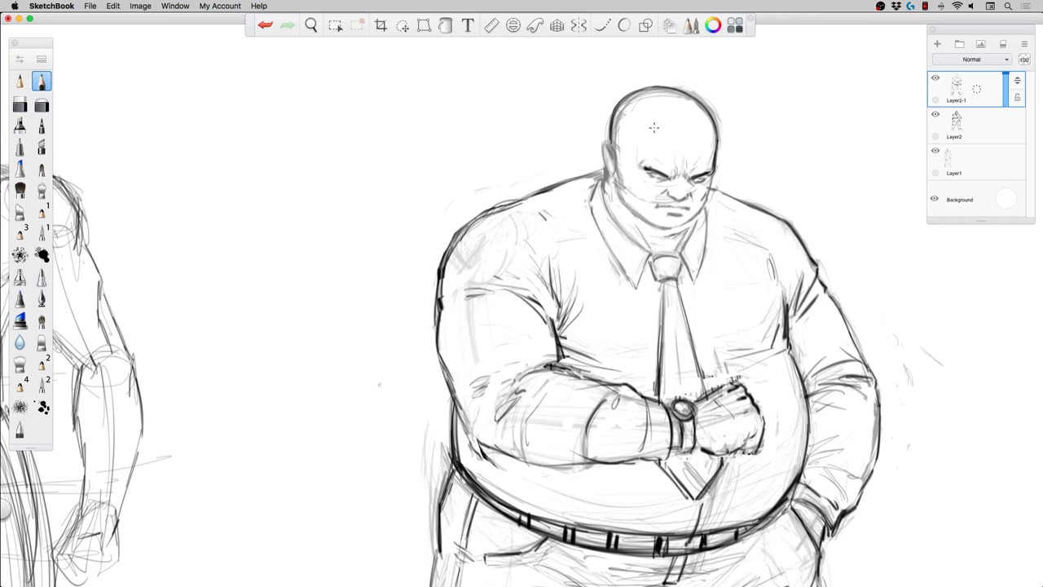
key("[")
mouse_move(663, 176)
left_mouse_down()
mouse_move(645, 170)
mouse_move(709, 179)
mouse_move(660, 177)
mouse_move(690, 199)
mouse_move(665, 199)
mouse_move(685, 183)
mouse_move(693, 199)
left_mouse_up()
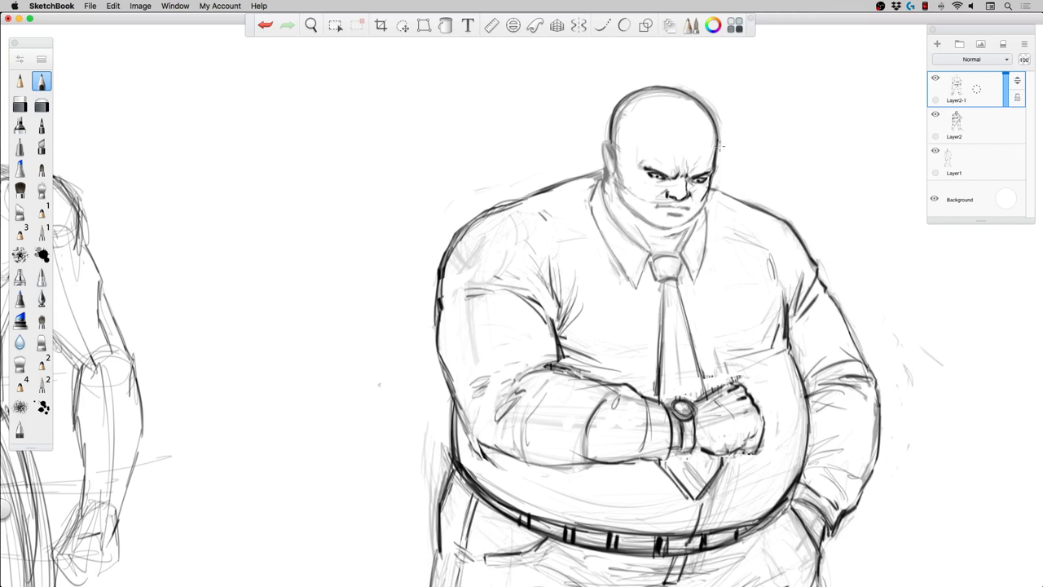
Darken the mouth, jawline and cheek crease, and define the ear with heavier strokes.
left_click_drag(657, 205, 681, 214)
mouse_move(617, 185)
left_mouse_down()
mouse_move(656, 230)
mouse_move(690, 226)
mouse_move(706, 192)
left_mouse_up()
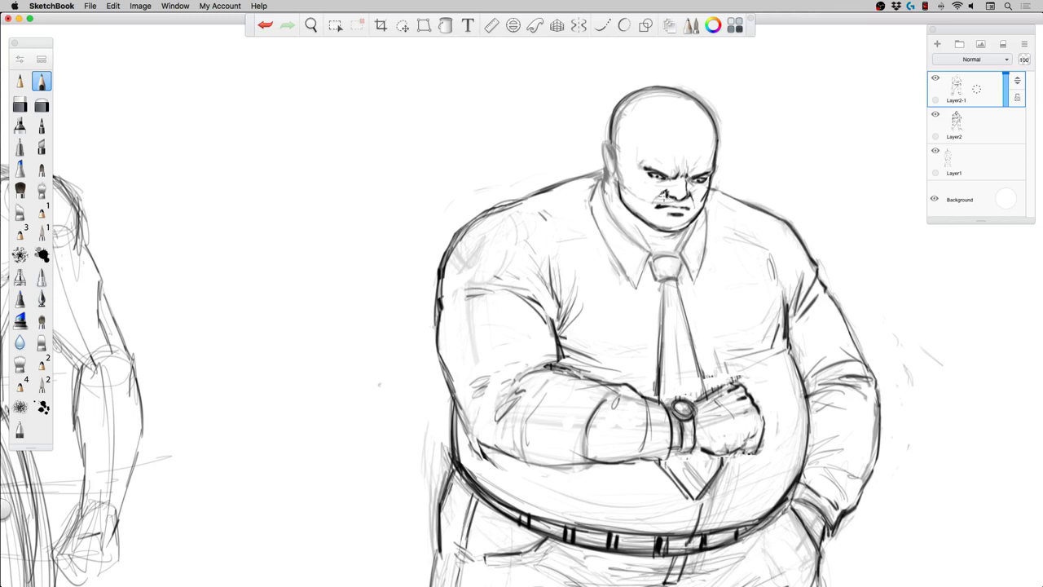
mouse_move(662, 185)
left_mouse_down()
mouse_move(652, 174)
mouse_move(691, 186)
mouse_move(637, 193)
left_mouse_up()
mouse_move(609, 147)
left_mouse_down()
mouse_move(615, 162)
mouse_move(609, 131)
mouse_move(612, 174)
mouse_move(613, 147)
mouse_move(615, 156)
mouse_move(640, 147)
mouse_move(619, 149)
mouse_move(618, 180)
mouse_move(601, 184)
left_mouse_up()
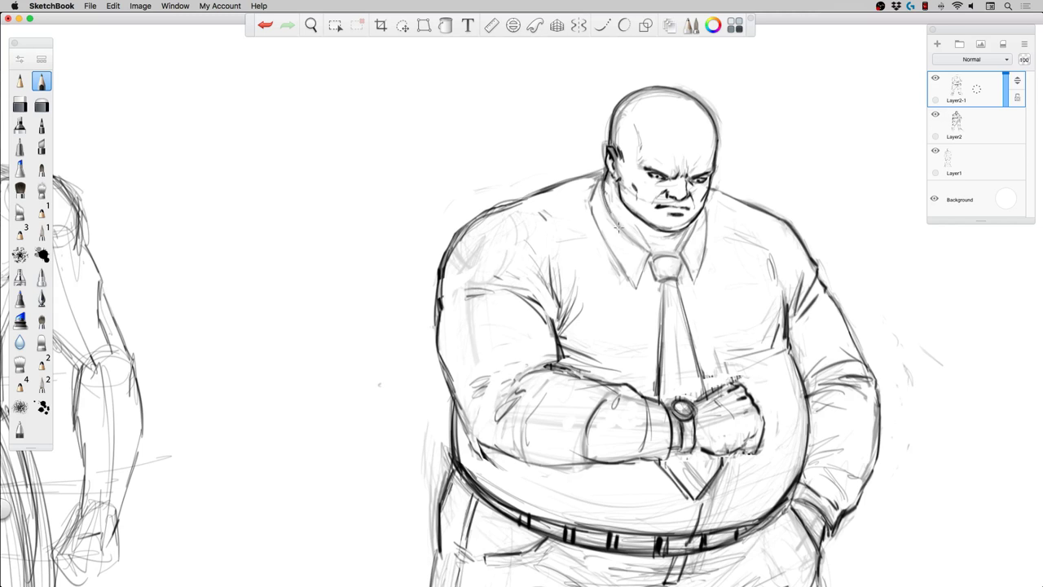
Darken the shirt collar and the shoulder line beside the neck, and shade beneath the chin.
mouse_move(679, 238)
left_mouse_down()
mouse_move(672, 250)
mouse_move(652, 244)
mouse_move(681, 253)
mouse_move(673, 261)
mouse_move(691, 287)
mouse_move(703, 202)
left_mouse_up()
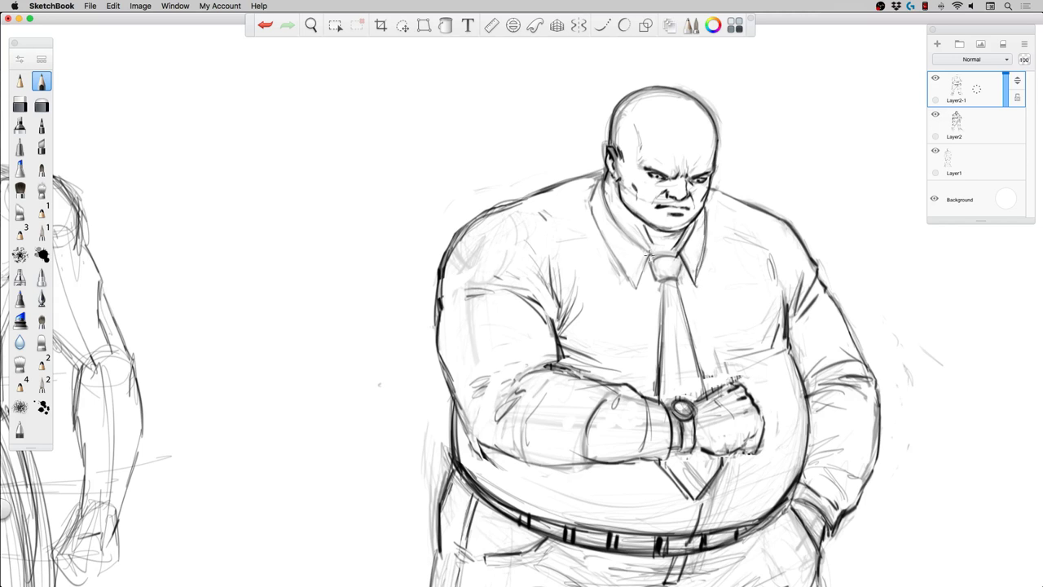
mouse_move(640, 283)
left_mouse_down()
mouse_move(655, 245)
mouse_move(618, 220)
mouse_move(605, 185)
mouse_move(588, 199)
mouse_move(611, 251)
left_mouse_up()
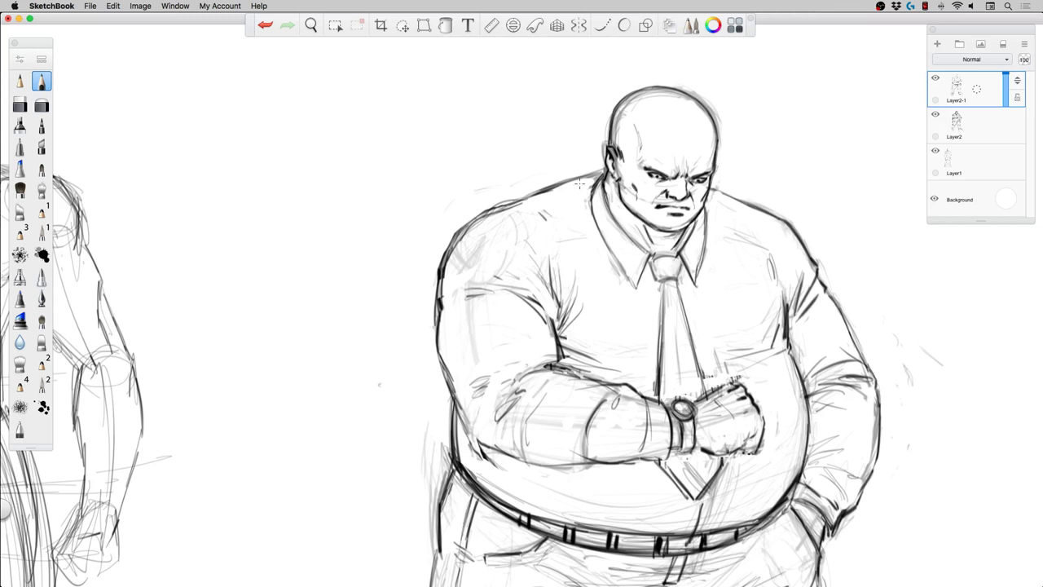
left_click_drag(557, 189, 599, 175)
left_click_drag(518, 204, 599, 174)
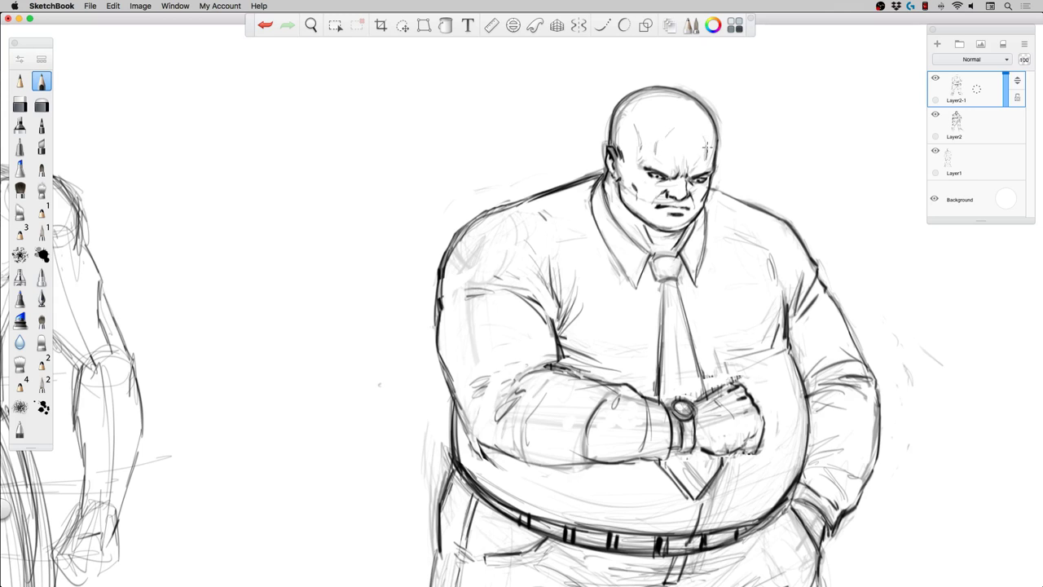
mouse_move(649, 221)
left_mouse_down()
mouse_move(642, 227)
mouse_move(666, 244)
mouse_move(690, 227)
left_mouse_up()
Add finishing pencil strokes to the bent forearm, fist, forward shoe and shirt collar across the full figure.
key("space")
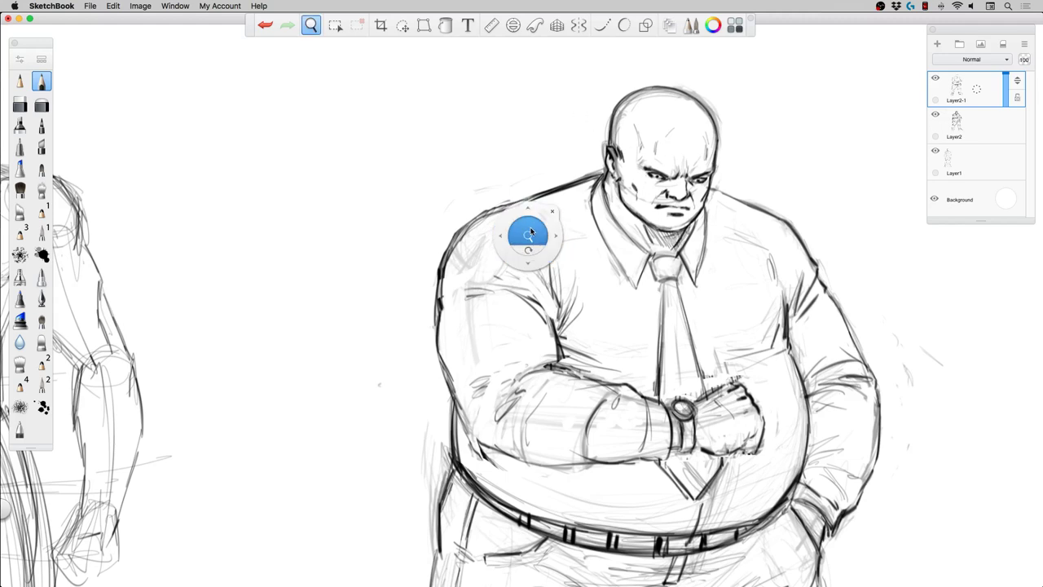
left_click_drag(530, 231, 457, 117)
key("space")
left_click_drag(496, 228, 493, 165)
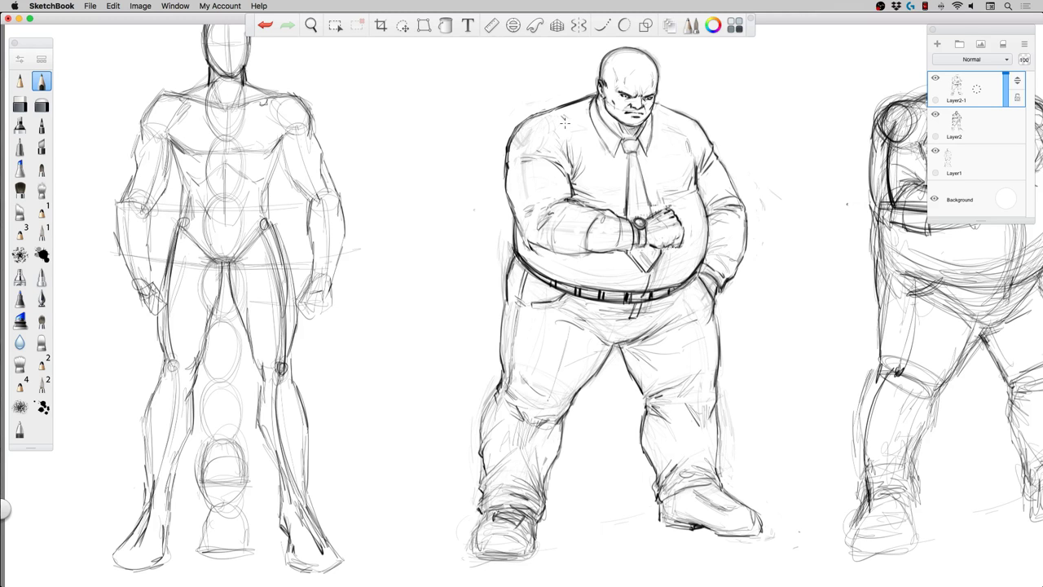
mouse_move(595, 218)
left_mouse_down()
mouse_move(587, 243)
mouse_move(603, 216)
mouse_move(606, 224)
mouse_move(555, 231)
mouse_move(569, 203)
mouse_move(543, 217)
left_mouse_up()
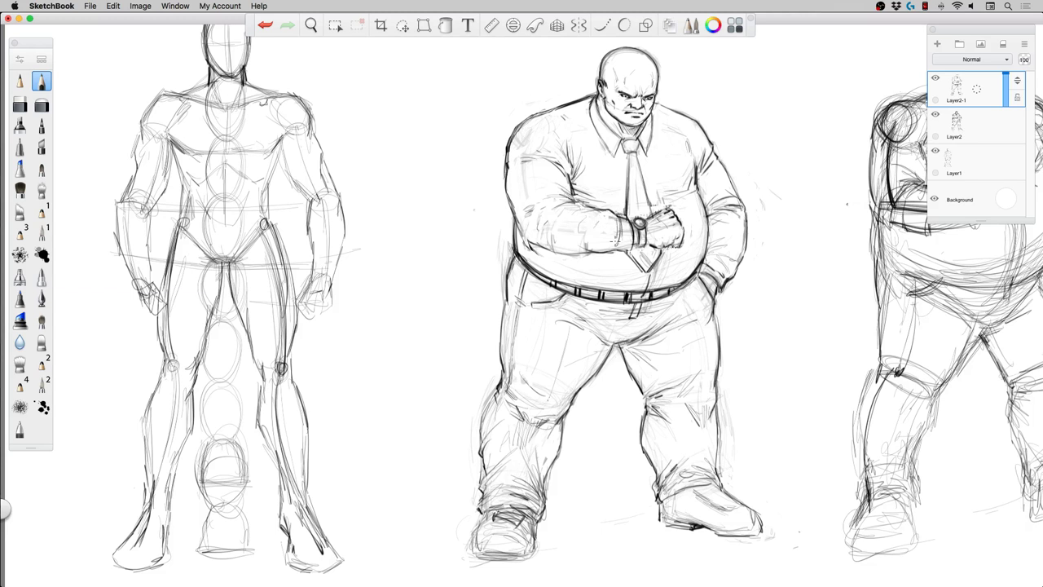
left_click_drag(654, 215, 665, 207)
left_click_drag(701, 487, 742, 504)
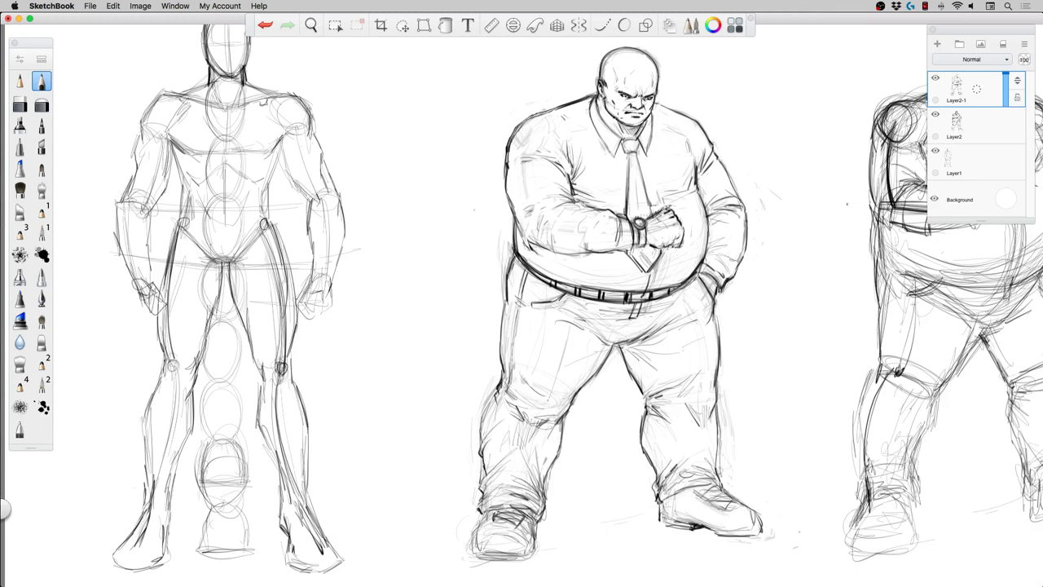
left_click_drag(624, 141, 615, 157)
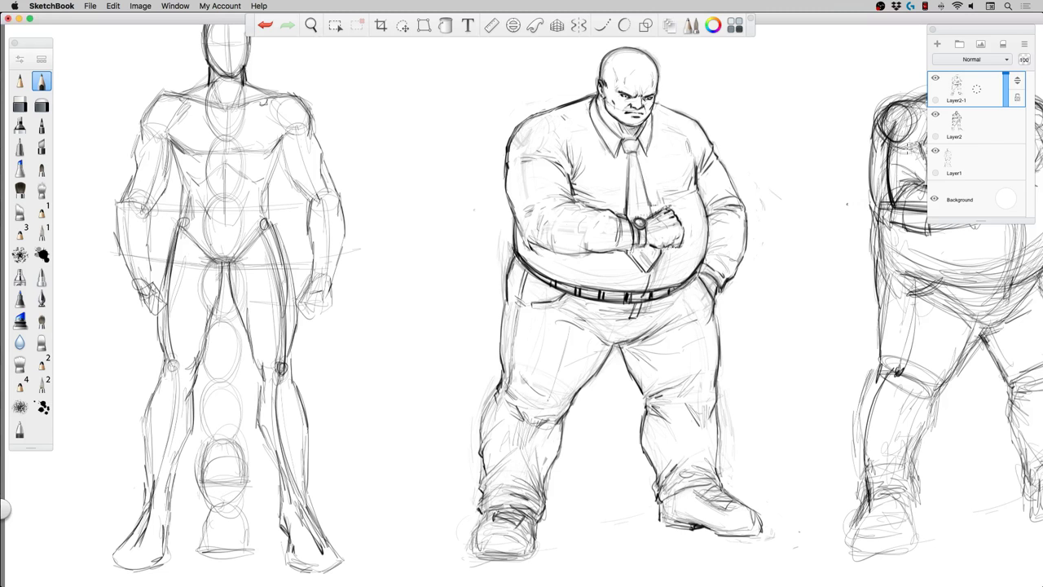
Hide Layer2-1, Layer2 and Layer1, and add a new empty layer on top.
left_click(936, 80)
left_click(936, 116)
left_click(936, 152)
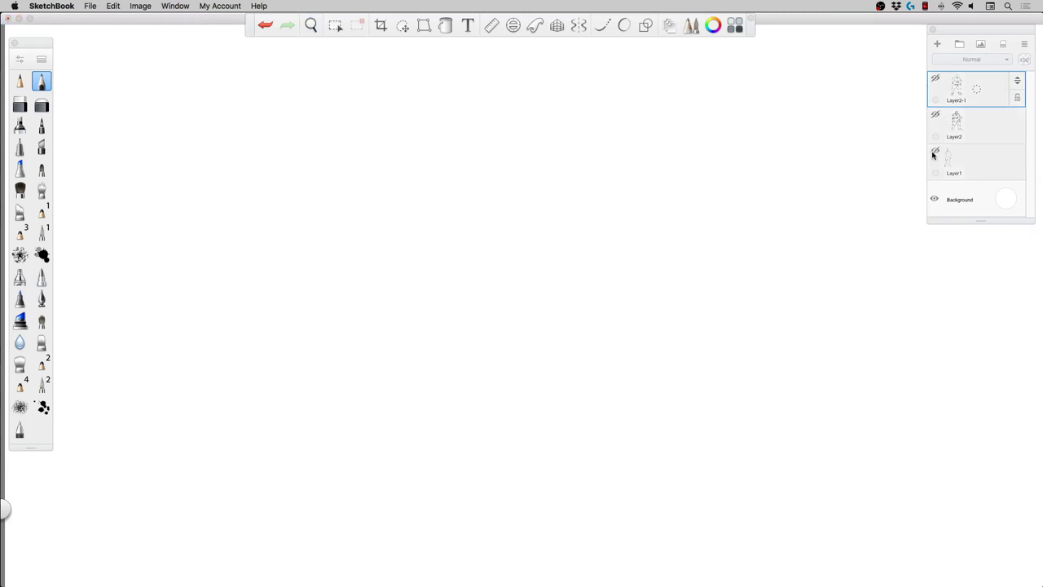
left_click(937, 43)
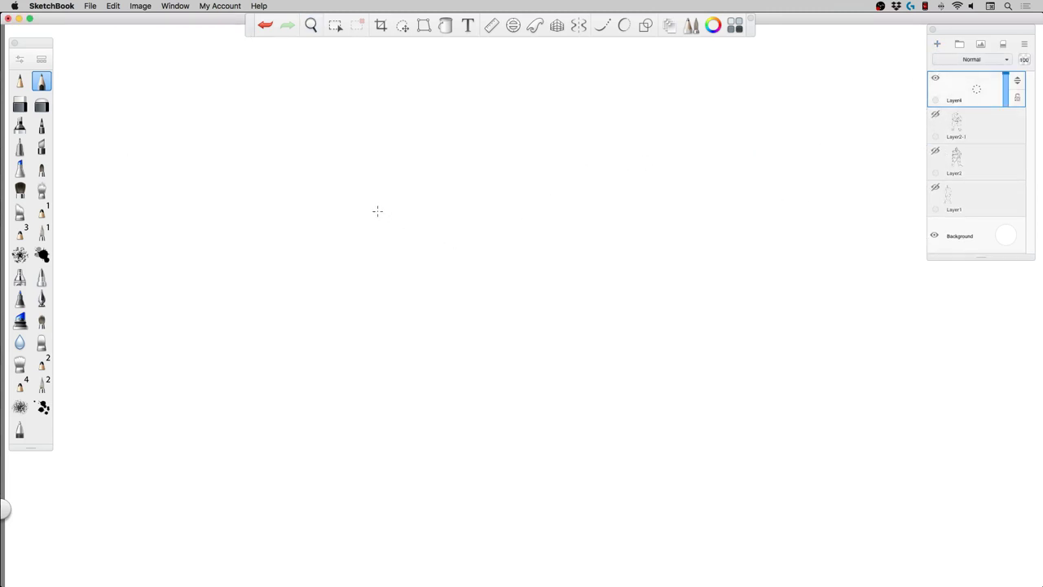
Sketch a large loose horizontal rectangle on the new layer as a picture frame, reinforcing its edges with repeated strokes.
mouse_move(340, 158)
left_mouse_down()
mouse_move(335, 436)
mouse_move(673, 132)
mouse_move(807, 139)
left_mouse_up()
mouse_move(781, 141)
left_mouse_down()
mouse_move(307, 145)
mouse_move(823, 134)
mouse_move(804, 454)
mouse_move(559, 436)
mouse_move(270, 447)
left_mouse_up()
left_click_drag(420, 440, 781, 434)
mouse_move(862, 431)
left_mouse_down()
mouse_move(289, 436)
mouse_move(322, 158)
mouse_move(321, 470)
left_mouse_up()
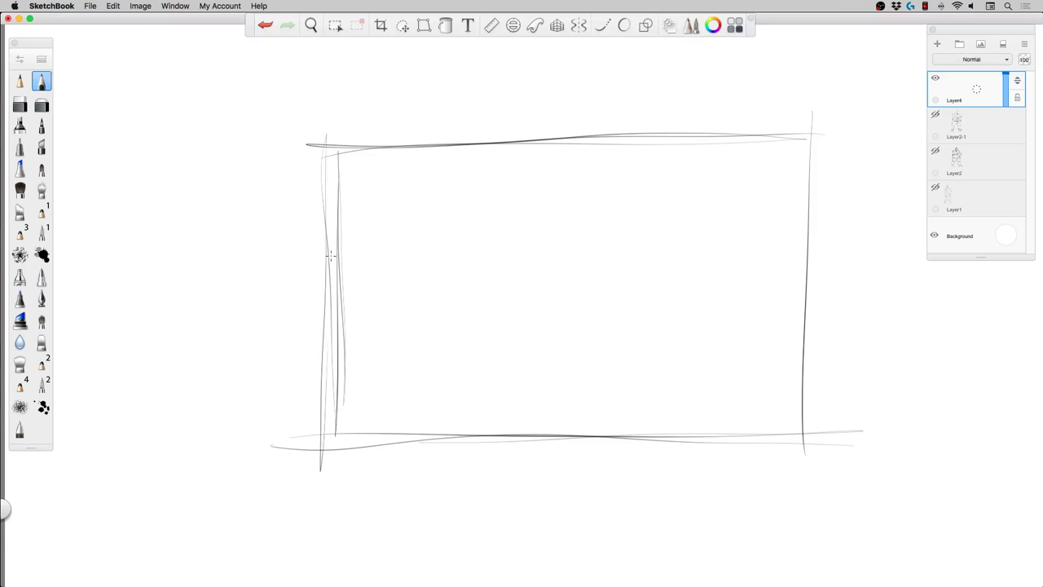
mouse_move(332, 160)
left_mouse_down()
mouse_move(538, 138)
mouse_move(820, 134)
left_mouse_up()
left_click_drag(819, 126, 806, 456)
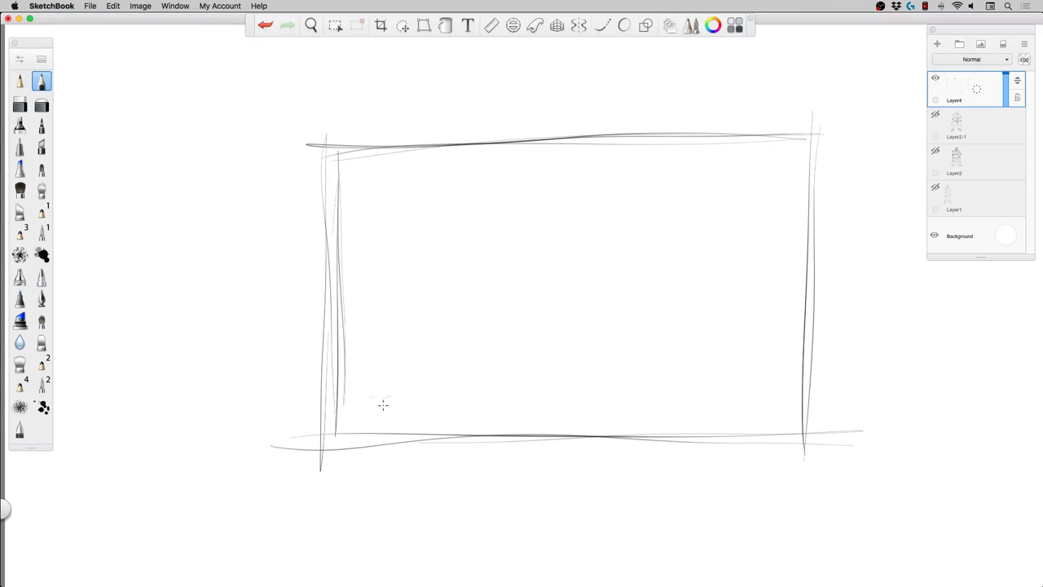
Sketch long diagonal lines rising from the frame's lower-left corner to its right edge, plus a steeper diagonal in the lower-right corner.
left_click_drag(380, 404, 795, 254)
left_click_drag(584, 318, 386, 398)
left_click_drag(615, 307, 796, 226)
left_click_drag(797, 226, 364, 409)
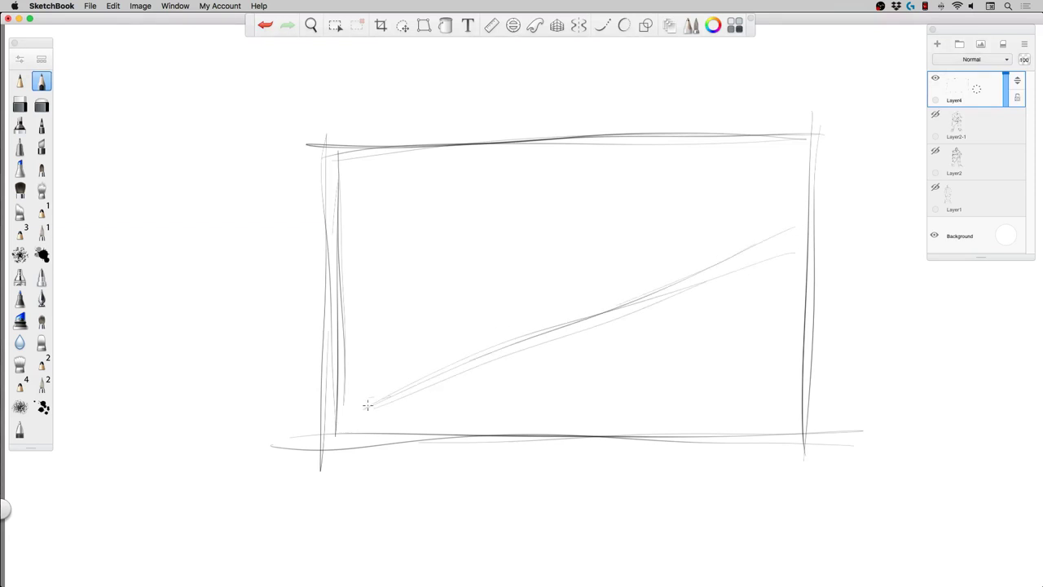
left_click_drag(811, 266, 665, 423)
left_click_drag(805, 285, 658, 421)
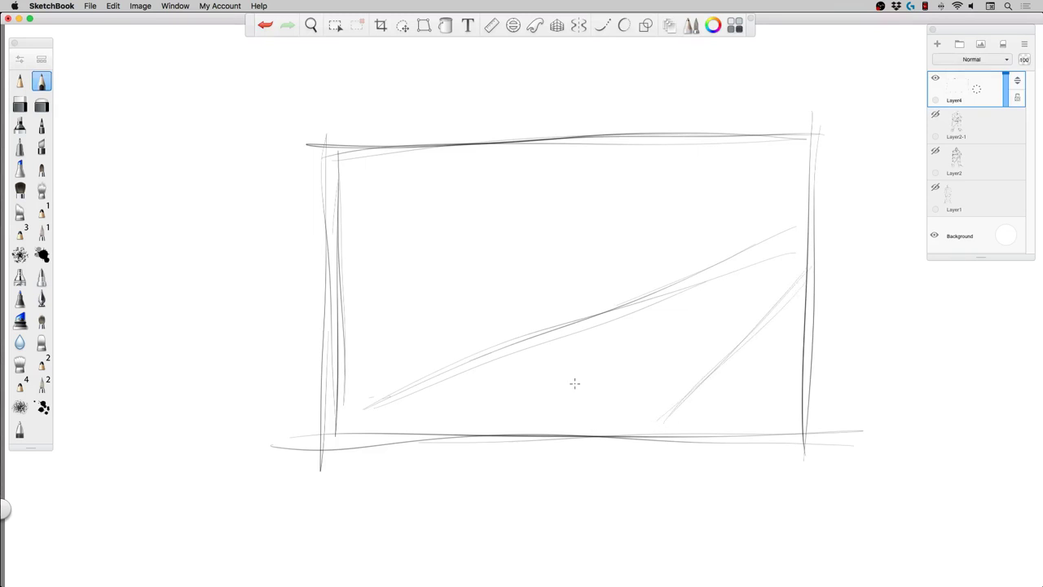
left_click_drag(723, 276, 349, 420)
mouse_move(791, 231)
left_mouse_down()
mouse_move(393, 398)
mouse_move(780, 232)
mouse_move(523, 359)
mouse_move(352, 411)
mouse_move(712, 254)
mouse_move(634, 315)
mouse_move(380, 443)
left_mouse_up()
left_click_drag(788, 297, 660, 432)
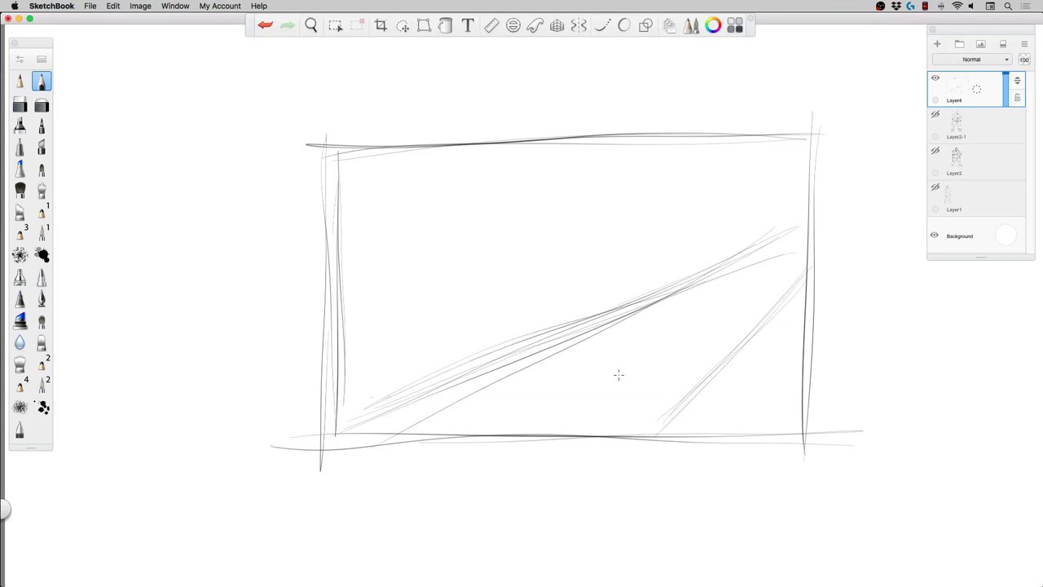
Reinforce both diagonals inside the frame with darker strokes, starting the long one farther along the frame's lower edge.
key("space")
left_click_drag(527, 279, 489, 273)
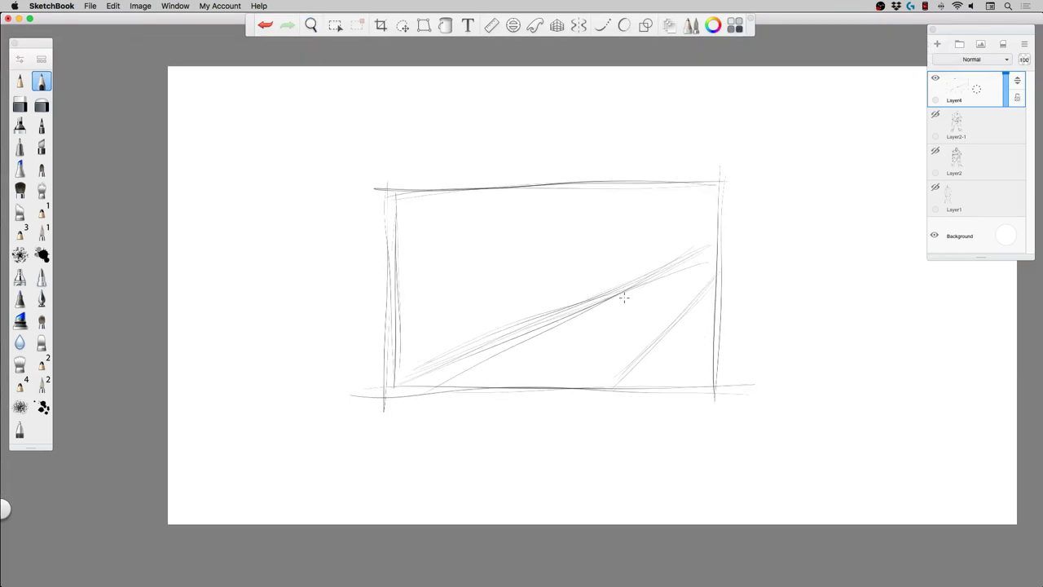
left_click_drag(699, 255, 473, 383)
left_click_drag(712, 284, 624, 385)
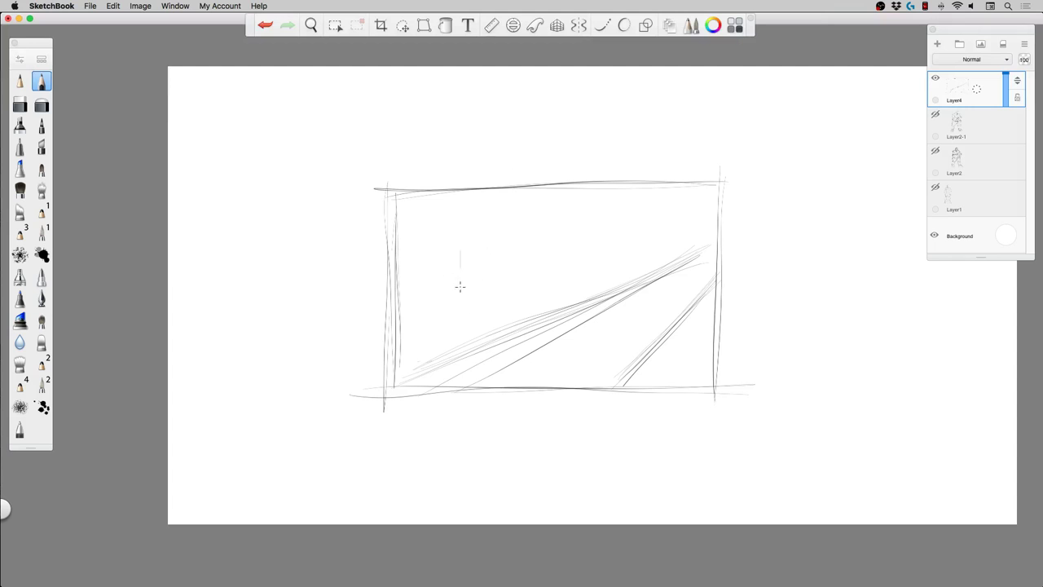
Sketch a four-sided panel with a slanted lower edge above the long diagonal, and extend horizontal lines across its top.
mouse_move(459, 285)
left_mouse_down()
mouse_move(454, 320)
mouse_move(533, 296)
mouse_move(451, 317)
mouse_move(483, 309)
left_mouse_up()
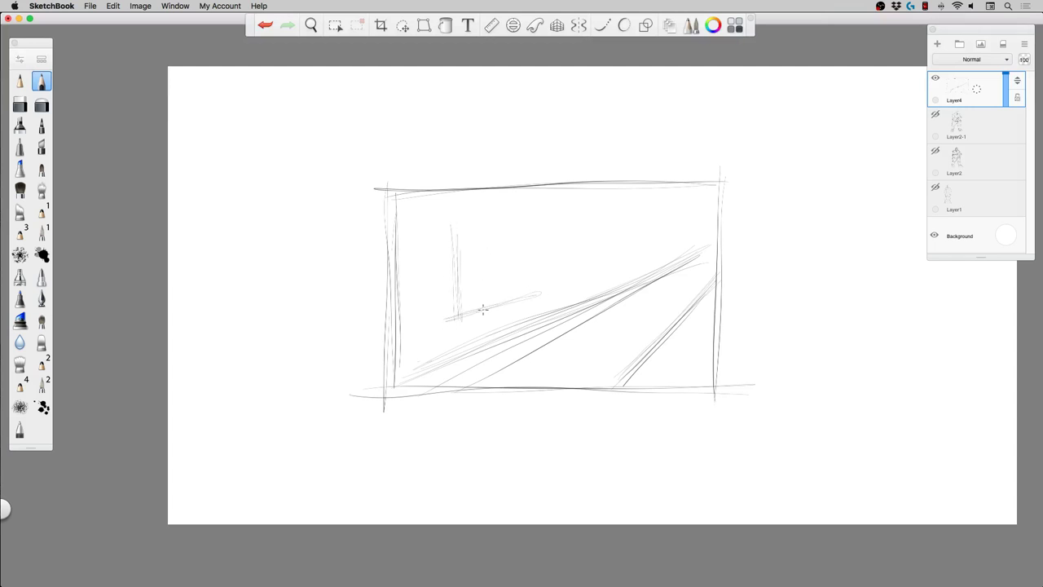
left_click_drag(532, 202, 533, 295)
left_click_drag(454, 213, 607, 208)
left_click_drag(448, 212, 563, 207)
left_click_drag(632, 212, 377, 217)
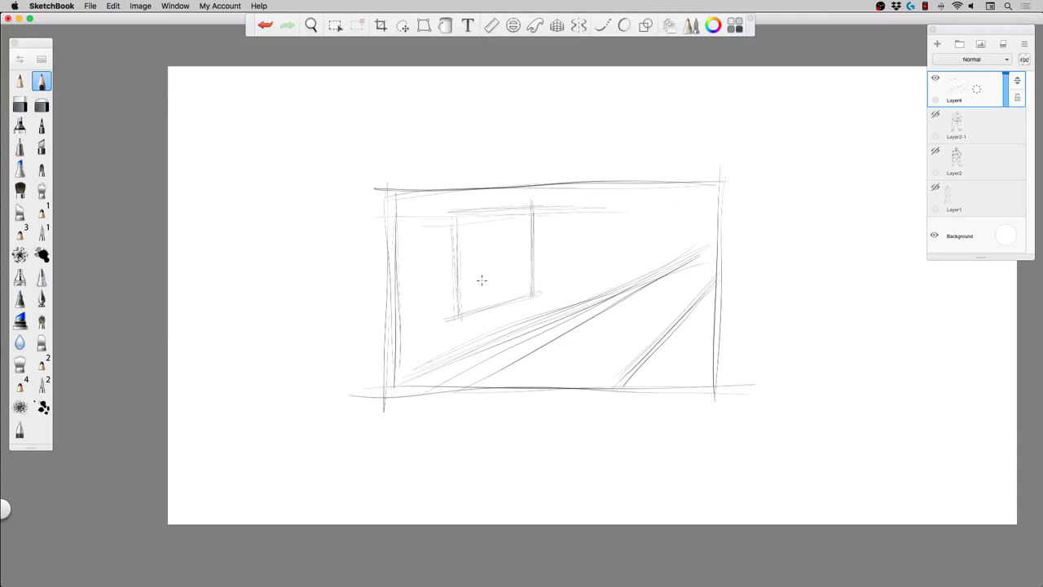
Sketch a small running figure with a masked face carrying a bag in each hand, in front of the four-sided panel.
mouse_move(481, 275)
left_mouse_down()
mouse_move(472, 303)
mouse_move(494, 284)
mouse_move(501, 291)
mouse_move(465, 286)
mouse_move(470, 279)
mouse_move(453, 290)
mouse_move(467, 281)
mouse_move(498, 288)
mouse_move(503, 300)
mouse_move(493, 287)
mouse_move(450, 300)
mouse_move(450, 289)
mouse_move(470, 312)
mouse_move(474, 301)
mouse_move(460, 307)
mouse_move(492, 320)
mouse_move(452, 314)
mouse_move(432, 348)
left_mouse_up()
mouse_move(493, 323)
left_mouse_down()
mouse_move(498, 341)
mouse_move(489, 324)
mouse_move(453, 329)
mouse_move(457, 322)
mouse_move(433, 348)
left_mouse_up()
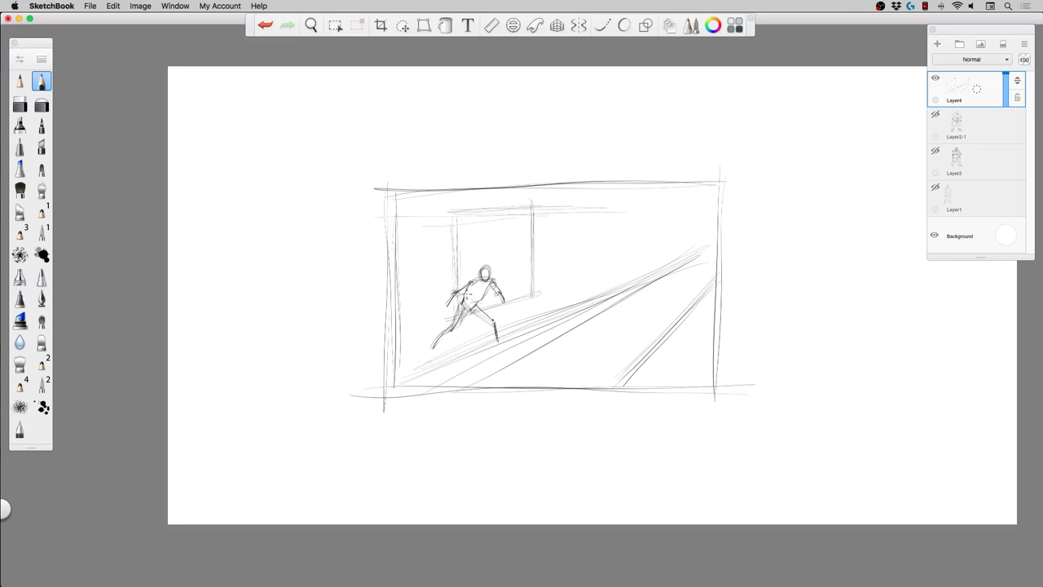
mouse_move(471, 297)
left_mouse_down()
mouse_move(497, 281)
mouse_move(505, 299)
mouse_move(461, 290)
mouse_move(492, 269)
mouse_move(475, 285)
mouse_move(493, 274)
mouse_move(476, 279)
mouse_move(489, 287)
mouse_move(470, 285)
mouse_move(451, 303)
mouse_move(507, 298)
mouse_move(498, 311)
mouse_move(510, 324)
mouse_move(438, 311)
mouse_move(437, 349)
left_mouse_up()
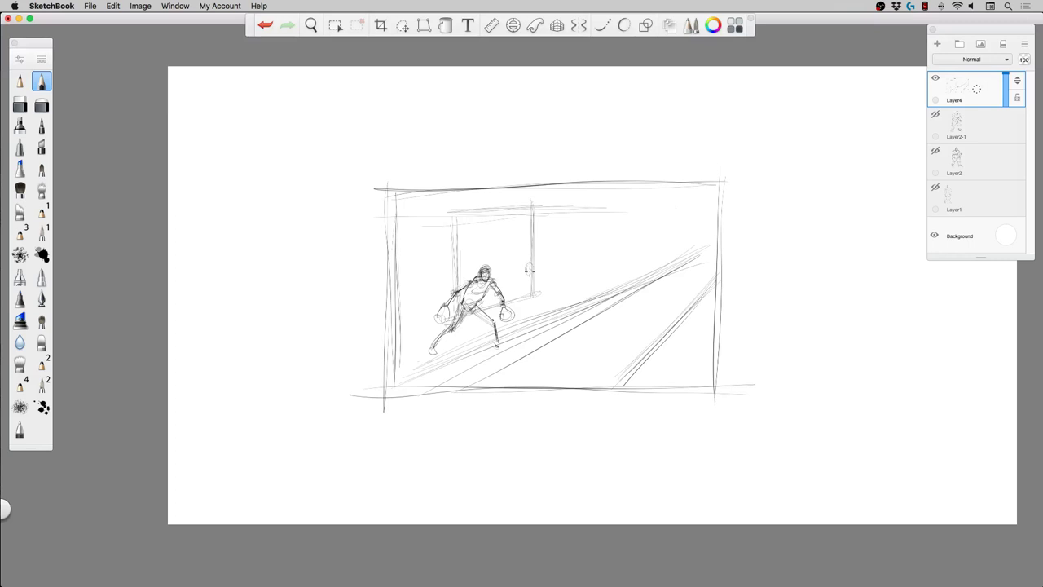
left_click_drag(533, 267, 535, 269)
left_click_drag(541, 278, 547, 291)
key("super+z")
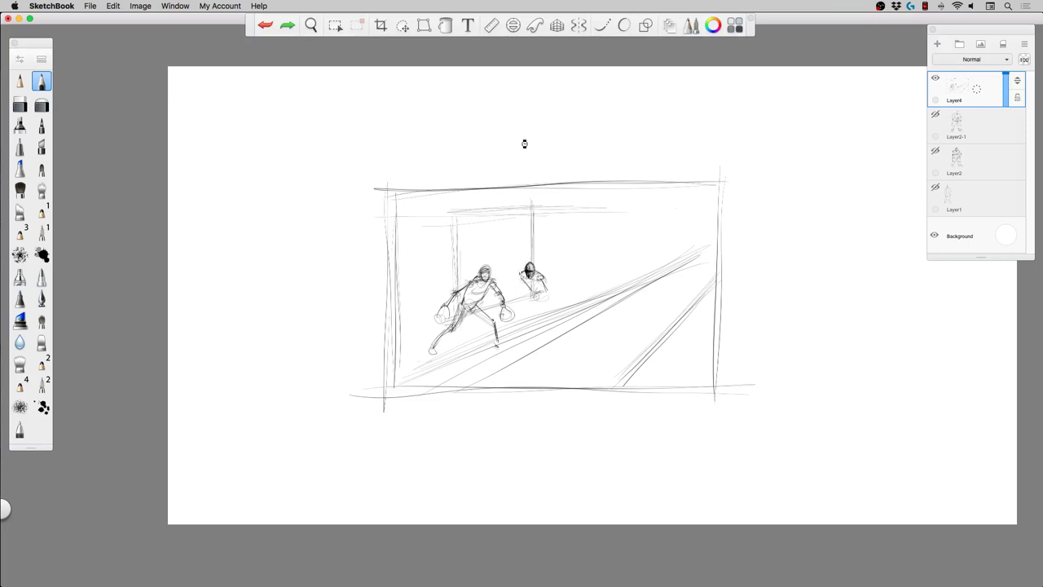
key("super+z")
key("super+z")
key("super+z")
Sketch a second standing figure with legs apart and a bag in each hand, beside the running figure.
left_click_drag(531, 269, 542, 287)
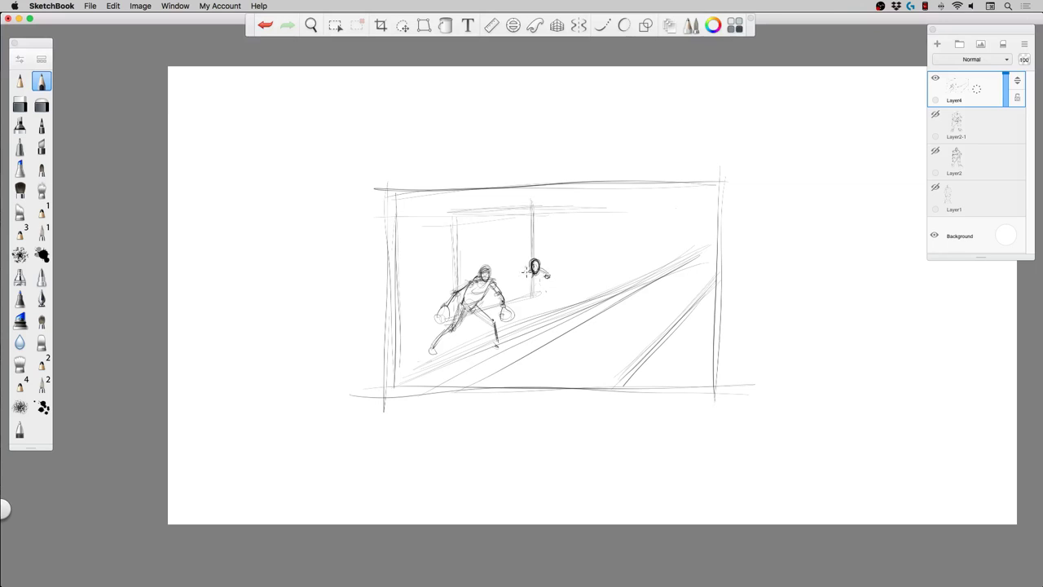
mouse_move(546, 276)
left_mouse_down()
mouse_move(520, 279)
mouse_move(519, 288)
mouse_move(547, 286)
mouse_move(522, 280)
mouse_move(508, 291)
mouse_move(542, 293)
mouse_move(520, 307)
mouse_move(541, 297)
mouse_move(564, 337)
left_mouse_up()
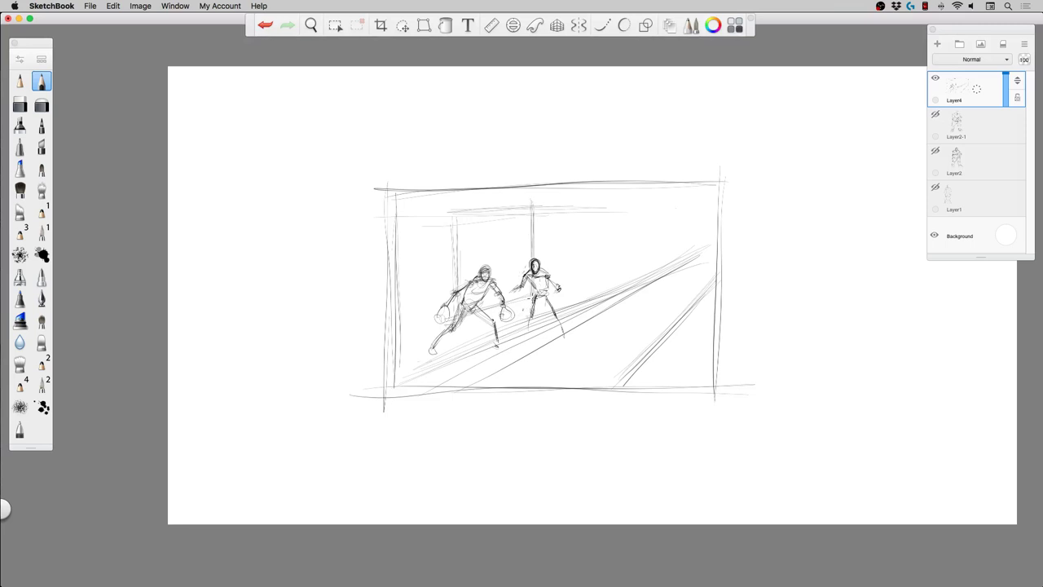
left_click_drag(532, 295, 520, 335)
mouse_move(551, 299)
left_mouse_down()
mouse_move(556, 317)
mouse_move(556, 305)
left_mouse_up()
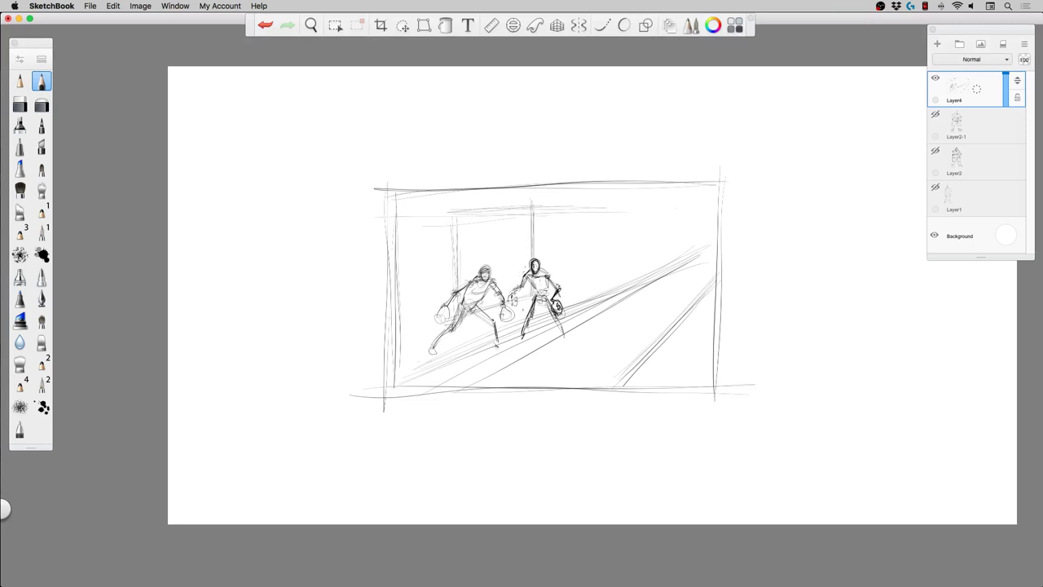
left_click_drag(513, 300, 518, 302)
Build the panel into a doorway with doubled side posts, a lintel and an inner double-door frame behind the figures.
mouse_move(450, 270)
left_mouse_down()
mouse_move(449, 212)
mouse_move(450, 282)
left_mouse_up()
left_click_drag(528, 216, 527, 275)
left_click_drag(453, 214, 534, 215)
mouse_move(444, 205)
left_mouse_down()
mouse_move(521, 209)
mouse_move(492, 285)
left_mouse_up()
left_click_drag(471, 242, 523, 241)
left_click_drag(461, 237, 521, 236)
left_click_drag(516, 228, 512, 297)
left_click_drag(458, 237, 462, 290)
left_click_drag(491, 232, 491, 279)
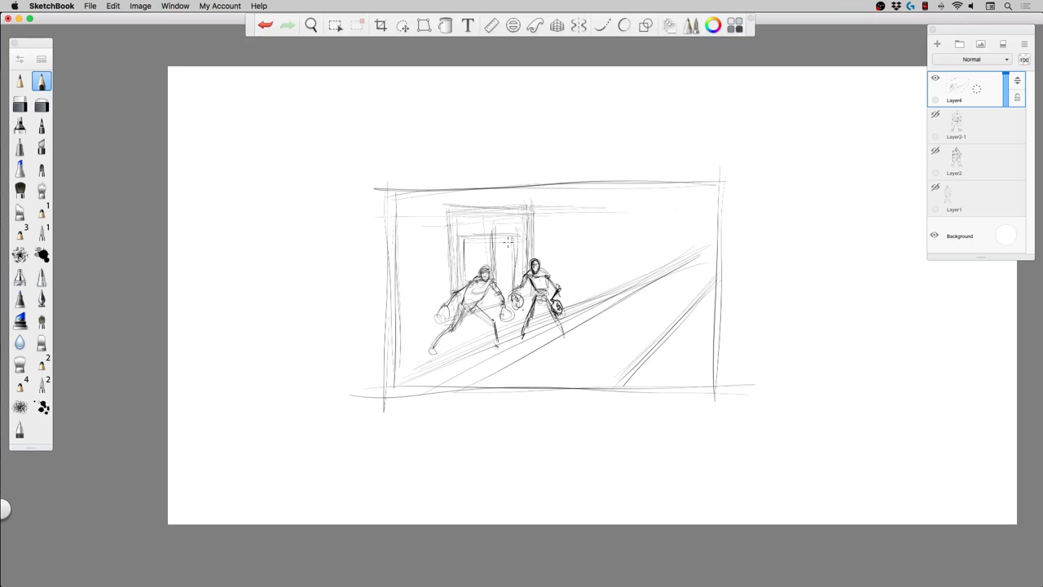
Sketch two door leaves swung open at the doorway's sides and tiny background figures inside it.
mouse_move(512, 240)
left_mouse_down()
mouse_move(540, 229)
mouse_move(541, 269)
left_mouse_up()
left_click_drag(541, 229, 541, 264)
left_click_drag(458, 228, 470, 285)
mouse_move(465, 237)
left_mouse_down()
mouse_move(490, 243)
mouse_move(473, 265)
mouse_move(515, 263)
mouse_move(470, 263)
left_mouse_up()
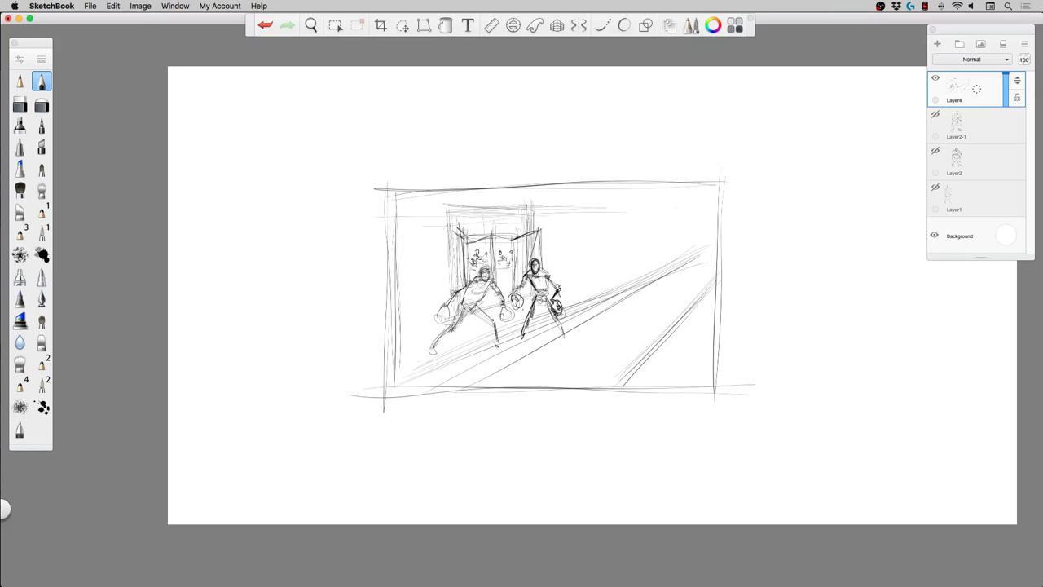
left_click_drag(497, 262, 502, 262)
left_click_drag(476, 253, 470, 263)
mouse_move(520, 225)
left_mouse_down()
mouse_move(461, 231)
mouse_move(533, 222)
left_mouse_up()
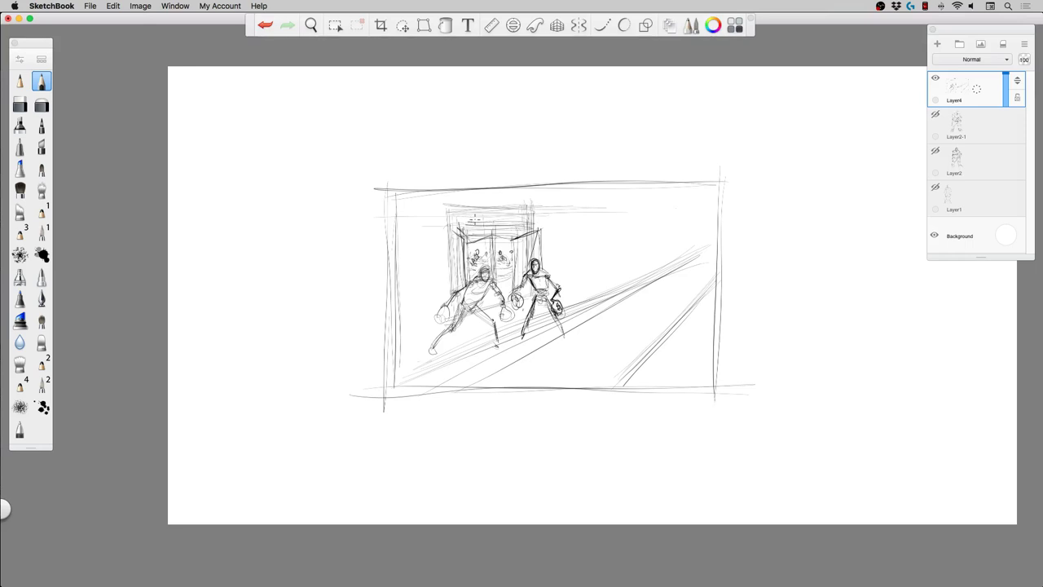
Outline the entablature above the doorway and extend converging lines from it to the frame's right edge.
mouse_move(458, 221)
left_mouse_down()
mouse_move(459, 204)
mouse_move(528, 215)
left_mouse_up()
mouse_move(450, 204)
left_mouse_down()
mouse_move(533, 210)
mouse_move(533, 224)
mouse_move(455, 194)
mouse_move(537, 203)
left_mouse_up()
mouse_move(496, 195)
left_mouse_down()
mouse_move(454, 198)
mouse_move(702, 238)
mouse_move(704, 228)
mouse_move(667, 214)
left_mouse_up()
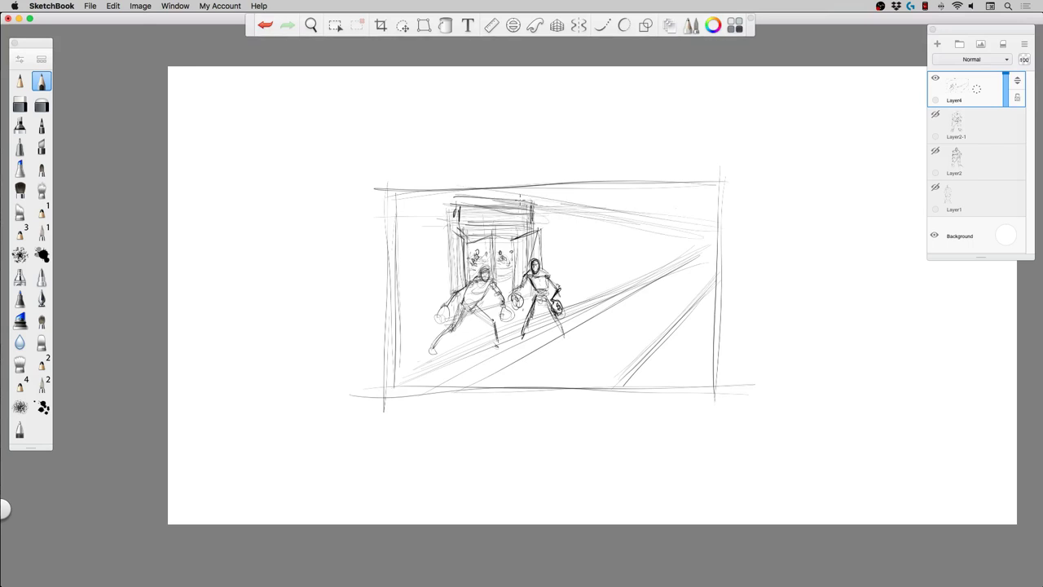
left_click_drag(559, 202, 497, 200)
Sketch a parked car cropped by the frame's right edge, with hood, windshield, headlights, wheels and a shaded roof.
left_click_drag(707, 272, 663, 278)
mouse_move(661, 280)
left_mouse_down()
mouse_move(710, 278)
mouse_move(652, 294)
left_mouse_up()
mouse_move(705, 271)
left_mouse_down()
mouse_move(654, 276)
mouse_move(667, 282)
left_mouse_up()
mouse_move(670, 275)
left_mouse_down()
mouse_move(704, 273)
mouse_move(676, 259)
left_mouse_up()
left_click_drag(667, 267, 695, 246)
mouse_move(700, 242)
left_mouse_down()
mouse_move(714, 257)
mouse_move(711, 238)
left_mouse_up()
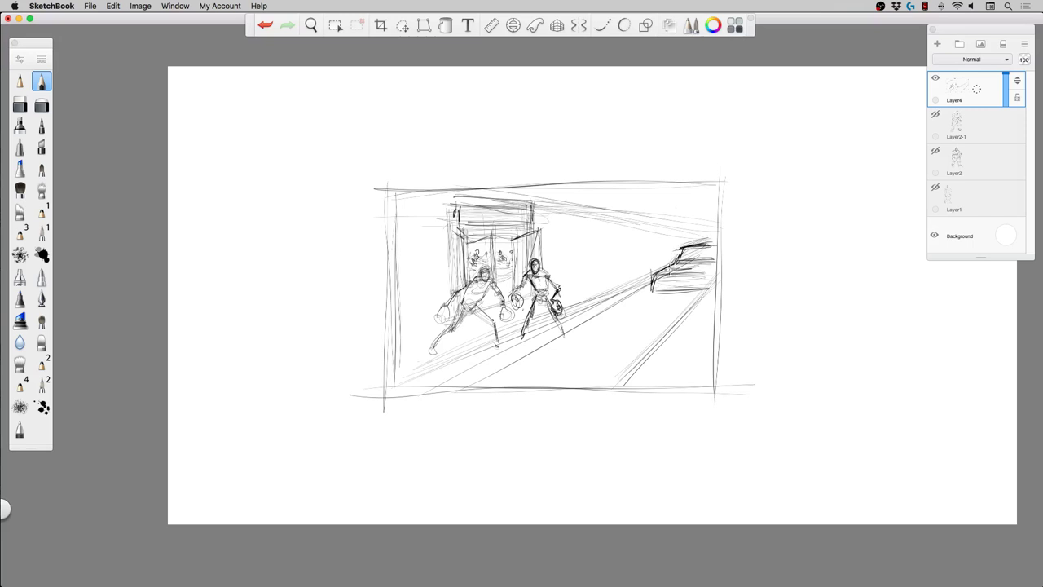
mouse_move(659, 277)
left_mouse_down()
mouse_move(713, 256)
mouse_move(683, 260)
mouse_move(696, 249)
mouse_move(674, 275)
mouse_move(714, 285)
mouse_move(667, 300)
mouse_move(708, 297)
left_mouse_up()
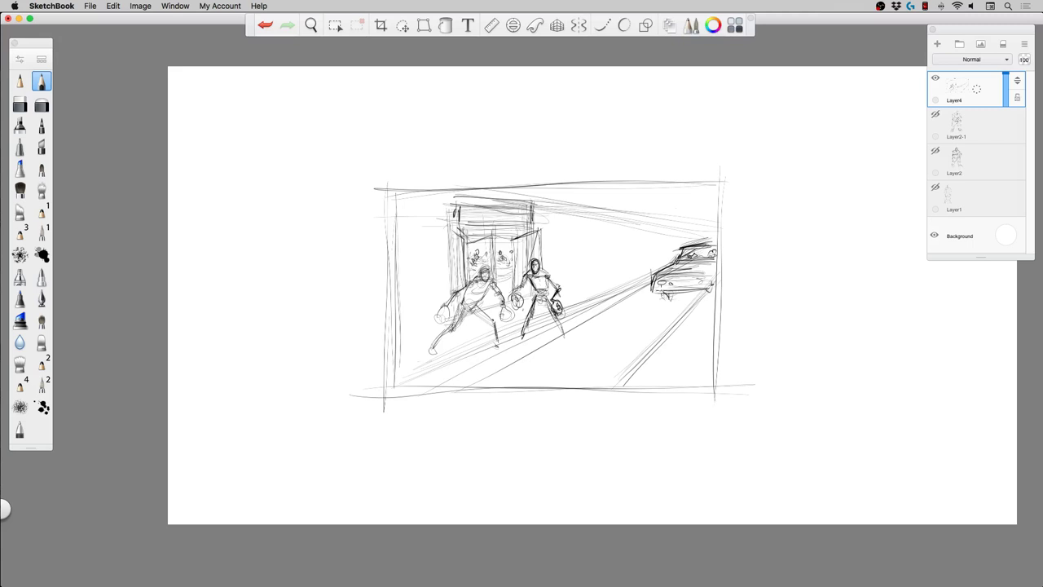
mouse_move(684, 245)
left_mouse_down()
mouse_move(652, 293)
mouse_move(707, 271)
left_mouse_up()
mouse_move(441, 277)
left_mouse_down()
mouse_move(414, 303)
mouse_move(446, 199)
left_mouse_up()
key("super+z")
mouse_move(434, 269)
left_mouse_down()
mouse_move(605, 247)
mouse_move(415, 388)
left_mouse_up()
key("super+z")
Sketch the receding wall's base lines and verticals between the doorway and the car, with a small bystander beside the car.
mouse_move(571, 286)
left_mouse_down()
mouse_move(657, 273)
mouse_move(652, 265)
left_mouse_up()
left_click_drag(572, 274, 651, 258)
mouse_move(596, 230)
left_mouse_down()
mouse_move(598, 274)
mouse_move(619, 274)
left_mouse_up()
mouse_move(636, 236)
left_mouse_down()
mouse_move(647, 261)
mouse_move(656, 245)
mouse_move(658, 262)
mouse_move(669, 246)
mouse_move(673, 256)
mouse_move(650, 267)
left_mouse_up()
key("super+z")
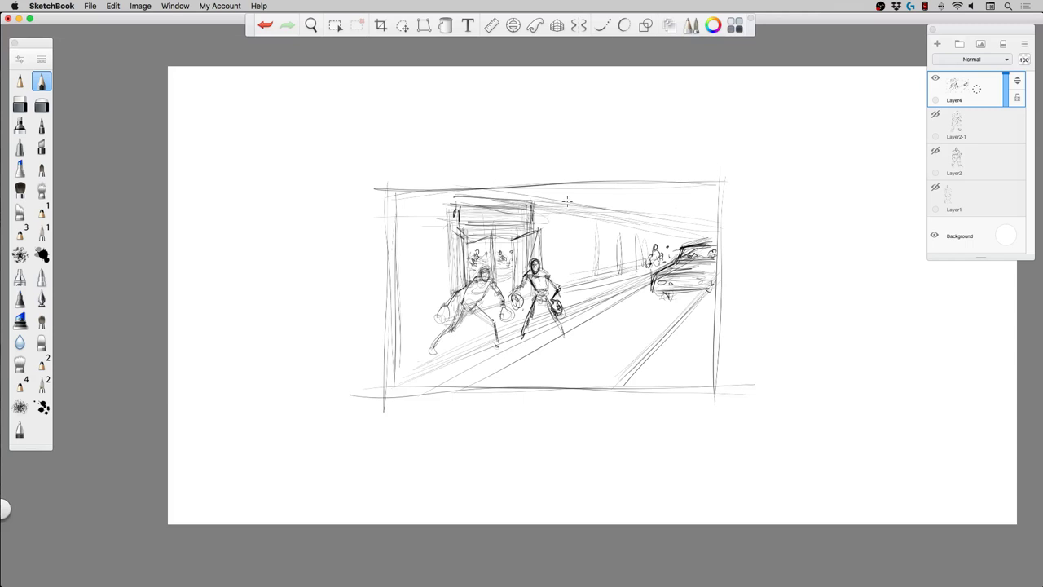
Add converging upper wall lines and road details: a hatched grate along the curb and a manhole ellipse in the lower-right area.
mouse_move(568, 200)
left_mouse_down()
mouse_move(627, 213)
mouse_move(572, 189)
mouse_move(607, 190)
mouse_move(668, 214)
left_mouse_up()
left_click_drag(606, 188, 691, 205)
left_click_drag(703, 336, 679, 394)
left_click_drag(595, 324, 502, 392)
left_click_drag(556, 346, 463, 396)
mouse_move(548, 362)
left_mouse_down()
mouse_move(505, 382)
mouse_move(544, 359)
mouse_move(517, 372)
left_mouse_up()
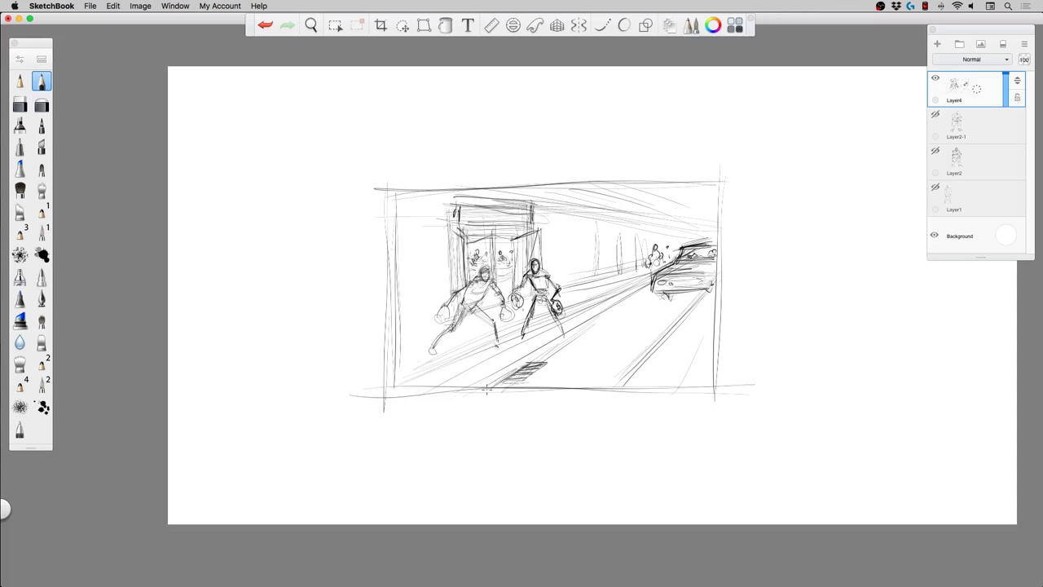
mouse_move(693, 342)
left_mouse_down()
mouse_move(690, 366)
mouse_move(696, 356)
mouse_move(644, 363)
mouse_move(689, 346)
left_mouse_up()
mouse_move(592, 189)
left_mouse_down()
mouse_move(639, 195)
mouse_move(611, 195)
mouse_move(633, 203)
mouse_move(621, 234)
left_mouse_up()
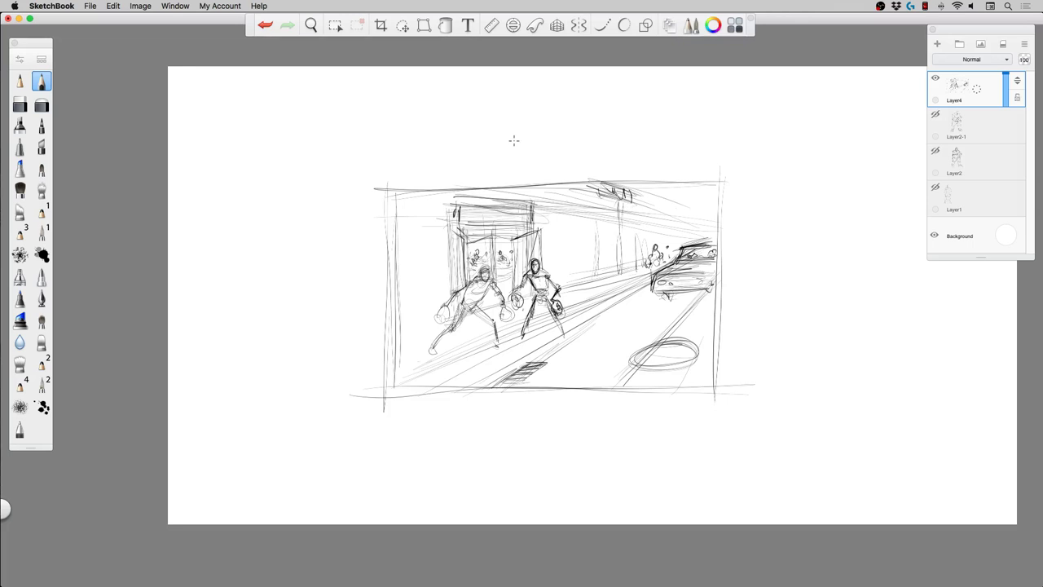
key("super+z")
key("super+z")
key("super+z")
key("super+z")
key("super+z")
key("super+z")
key("super+z")
Sketch jagged foliage above the car, loose scribbles along the scene's left side and small debris around the figures' feet.
mouse_move(589, 182)
left_mouse_down()
mouse_move(660, 220)
mouse_move(652, 201)
mouse_move(671, 224)
mouse_move(674, 208)
mouse_move(683, 237)
mouse_move(678, 193)
mouse_move(700, 198)
mouse_move(701, 222)
mouse_move(712, 217)
mouse_move(713, 227)
mouse_move(716, 214)
mouse_move(657, 208)
left_mouse_up()
left_click_drag(440, 252, 407, 255)
mouse_move(408, 290)
left_mouse_down()
mouse_move(424, 320)
mouse_move(393, 345)
left_mouse_up()
mouse_move(438, 269)
left_mouse_down()
mouse_move(413, 240)
mouse_move(432, 245)
mouse_move(442, 269)
mouse_move(423, 286)
mouse_move(430, 301)
mouse_move(409, 320)
left_mouse_up()
mouse_move(424, 373)
left_mouse_down()
mouse_move(468, 345)
mouse_move(461, 337)
mouse_move(473, 351)
mouse_move(464, 342)
mouse_move(489, 327)
left_mouse_up()
left_click_drag(500, 318, 505, 323)
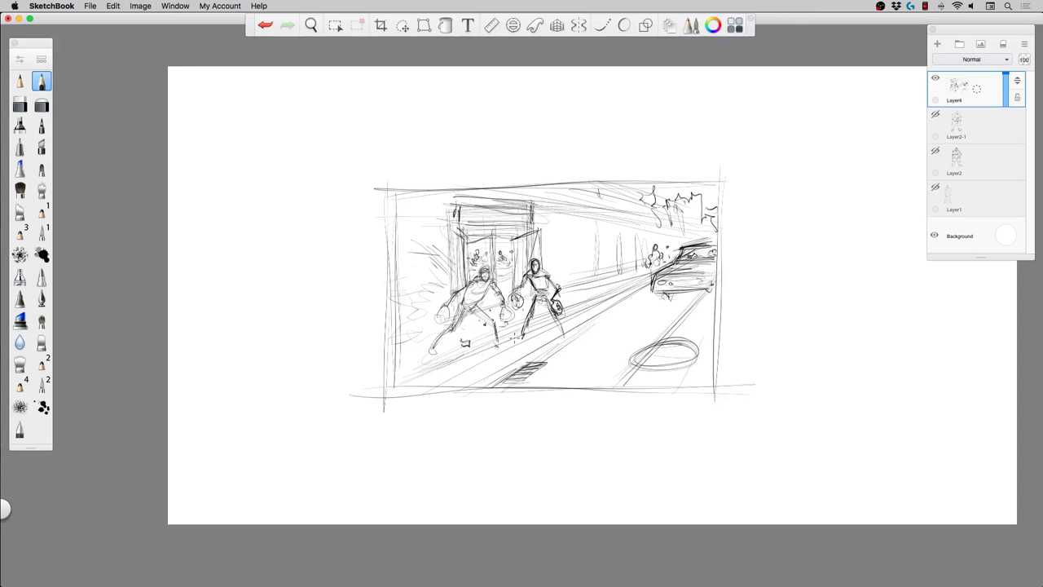
Reinforce all four edges of the picture frame and draw a block arrow outside its right edge pointing toward the car.
left_click_drag(392, 179, 394, 391)
mouse_move(400, 192)
left_mouse_down()
mouse_move(396, 393)
mouse_move(556, 186)
mouse_move(725, 168)
left_mouse_up()
left_click_drag(711, 203, 710, 382)
left_click_drag(351, 400, 659, 394)
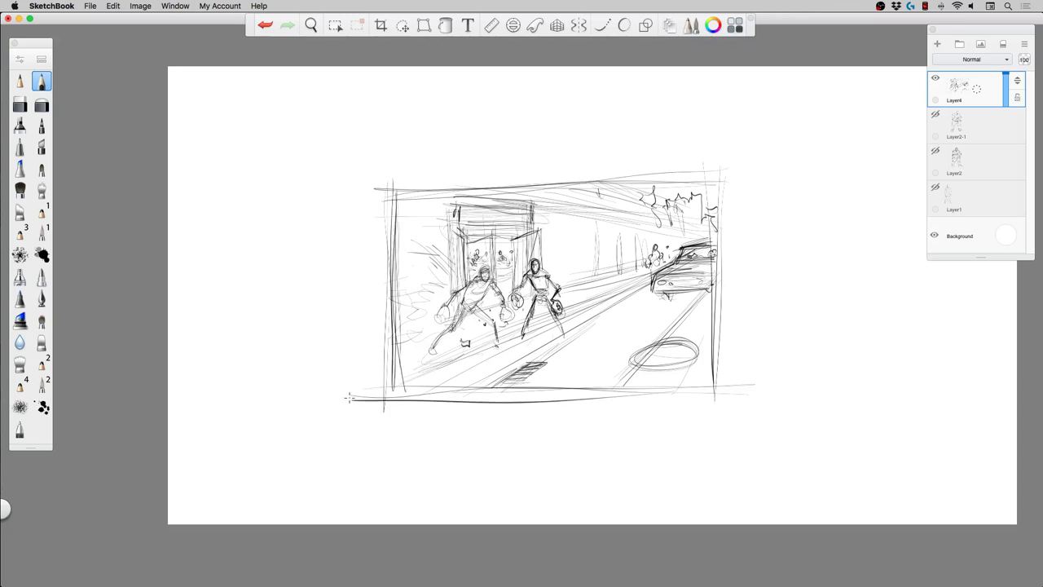
left_click_drag(380, 187, 382, 380)
mouse_move(799, 182)
left_mouse_down()
mouse_move(762, 201)
mouse_move(760, 190)
mouse_move(744, 232)
mouse_move(773, 233)
mouse_move(802, 209)
mouse_move(801, 184)
left_mouse_up()
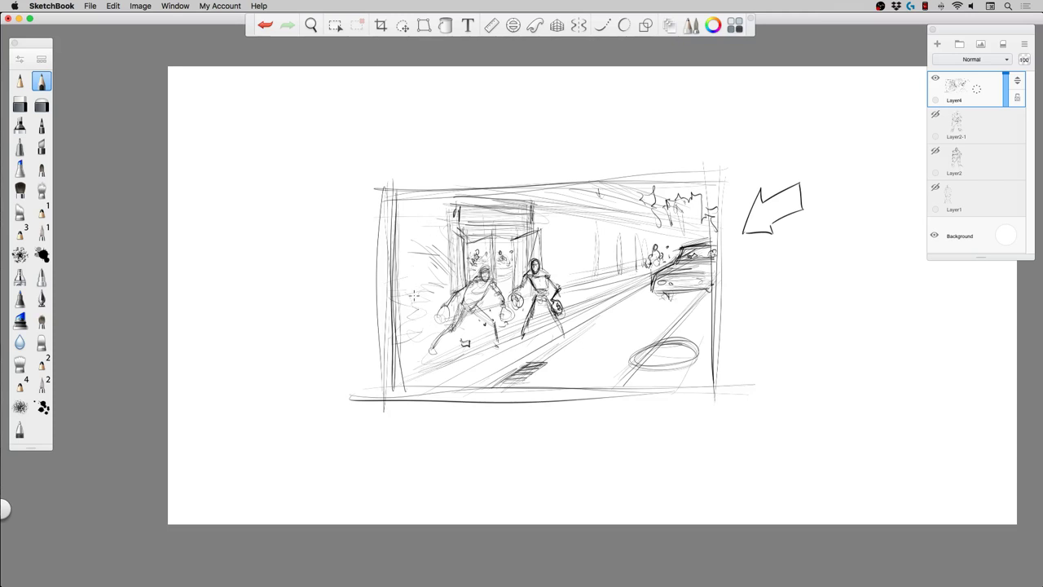
Add darker verticals on the receding wall beside the standing figure and retrace the picture frame with light loose strokes.
mouse_move(419, 285)
left_mouse_down()
mouse_move(444, 246)
mouse_move(575, 365)
mouse_move(430, 259)
left_mouse_up()
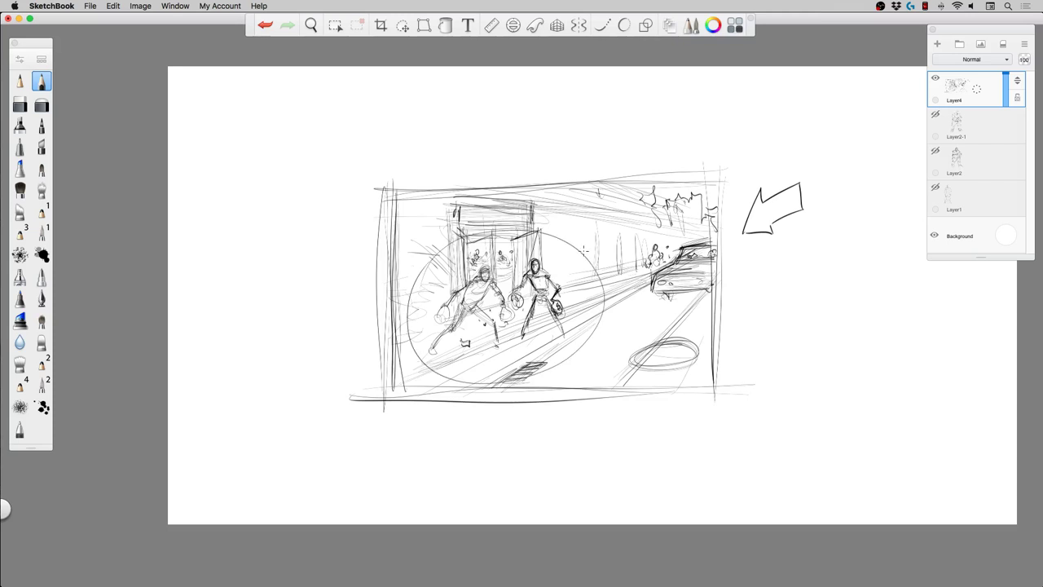
key("super+z")
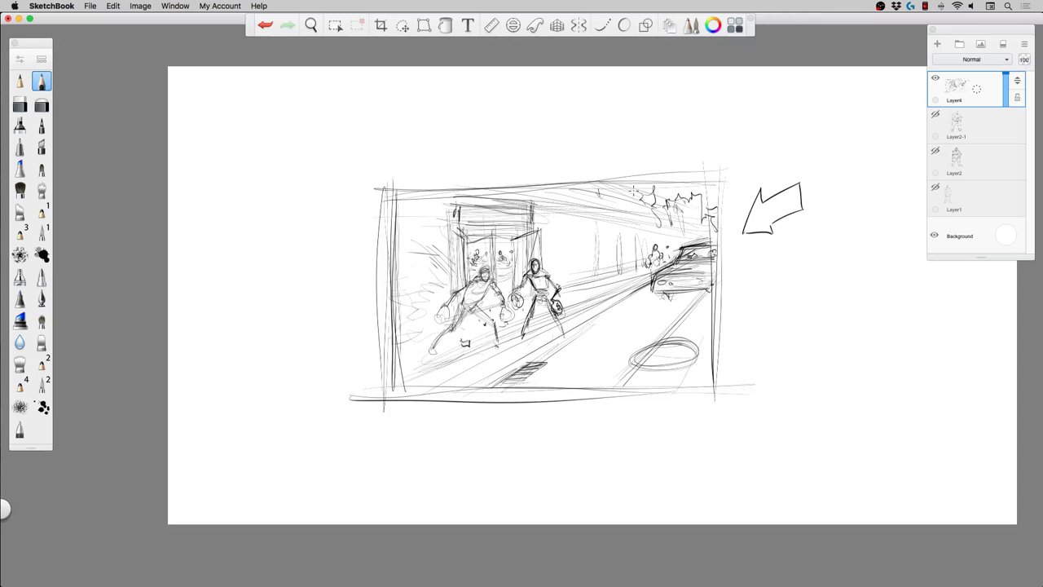
mouse_move(594, 219)
left_mouse_down()
mouse_move(598, 283)
mouse_move(610, 277)
left_mouse_up()
left_click_drag(390, 220, 390, 355)
mouse_move(711, 185)
left_mouse_down()
mouse_move(552, 399)
mouse_move(385, 189)
left_mouse_up()
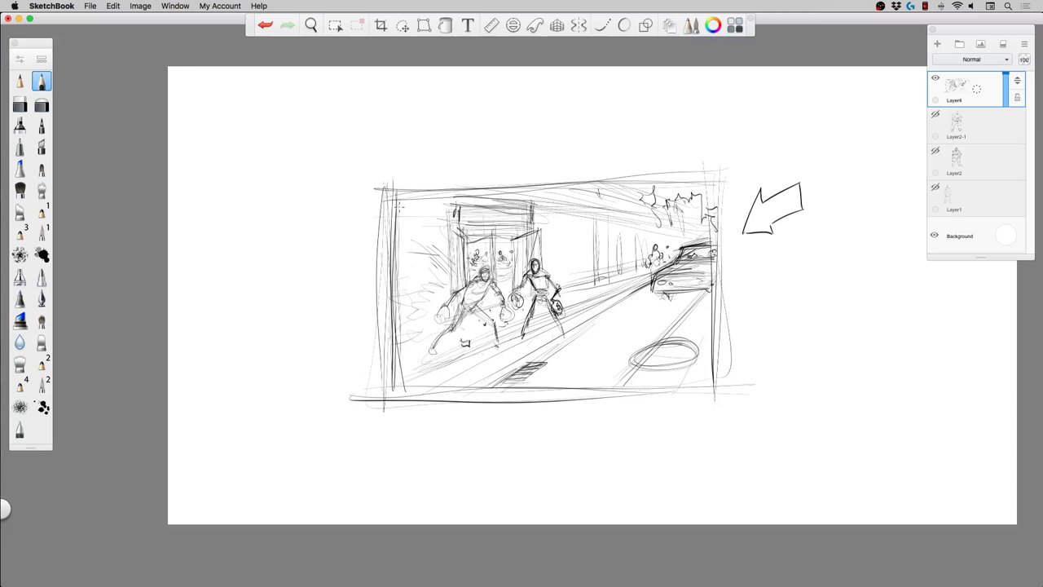
Hide the street scene's layer and add a new blank layer above it.
left_click(935, 78)
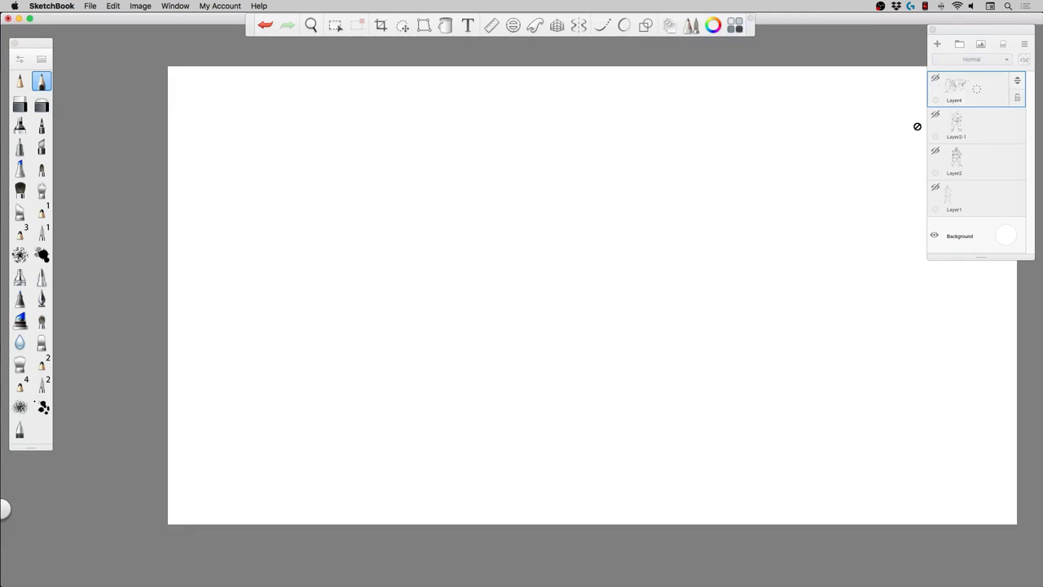
key("super+Tab")
left_click(937, 43)
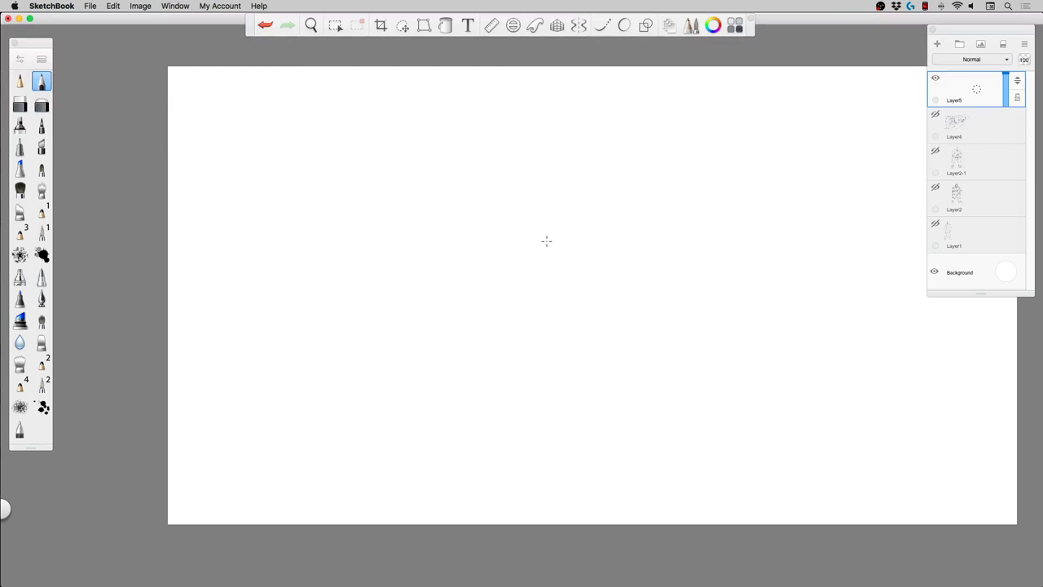
Sketch a dynamic torso with an oval ribcage, curved centerline, wedge-shaped pelvis and a circle for each shoulder.
key("space")
mouse_move(529, 261)
left_mouse_down()
mouse_move(552, 268)
mouse_move(477, 252)
mouse_move(482, 186)
left_mouse_up()
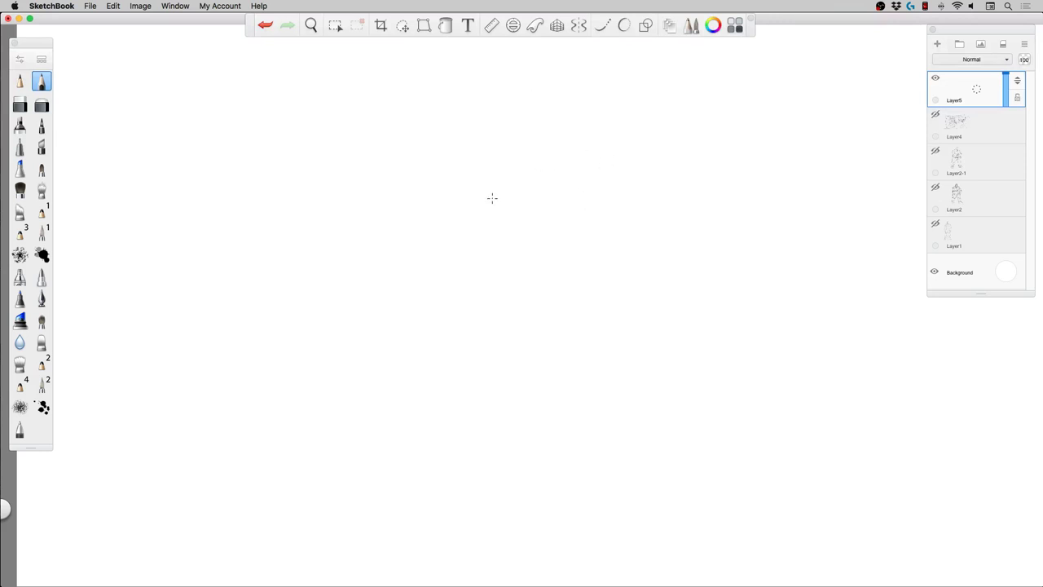
mouse_move(475, 196)
left_mouse_down()
mouse_move(454, 273)
mouse_move(515, 186)
mouse_move(601, 210)
mouse_move(524, 269)
mouse_move(477, 196)
mouse_move(582, 269)
mouse_move(508, 179)
mouse_move(593, 202)
mouse_move(571, 267)
mouse_move(461, 258)
mouse_move(455, 292)
mouse_move(522, 324)
mouse_move(574, 277)
left_mouse_up()
mouse_move(446, 311)
left_mouse_down()
mouse_move(465, 350)
mouse_move(496, 372)
mouse_move(540, 334)
mouse_move(455, 311)
mouse_move(546, 341)
mouse_move(453, 330)
left_mouse_up()
mouse_move(551, 238)
left_mouse_down()
mouse_move(514, 299)
mouse_move(508, 322)
mouse_move(531, 277)
mouse_move(512, 306)
mouse_move(503, 383)
left_mouse_up()
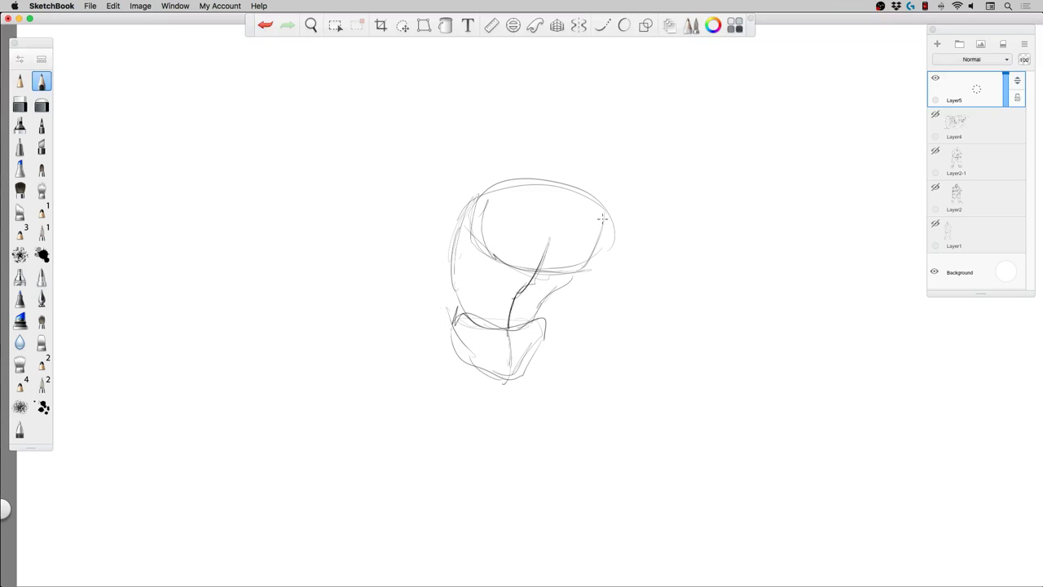
mouse_move(603, 218)
left_mouse_down()
mouse_move(610, 251)
mouse_move(591, 220)
left_mouse_up()
mouse_move(496, 188)
left_mouse_down()
mouse_move(472, 202)
mouse_move(509, 218)
left_mouse_up()
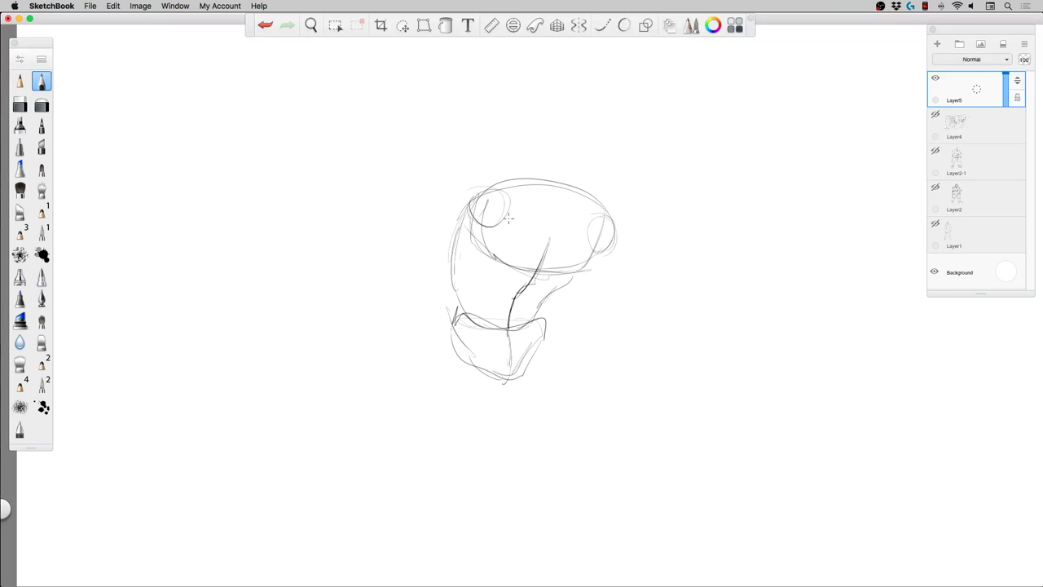
Sketch two bent legs with knee circles spreading from the pelvis, and a bent arm raised above the left-hand shoulder.
mouse_move(447, 342)
left_mouse_down()
mouse_move(349, 282)
mouse_move(362, 309)
mouse_move(374, 285)
mouse_move(477, 363)
mouse_move(567, 368)
mouse_move(627, 455)
left_mouse_up()
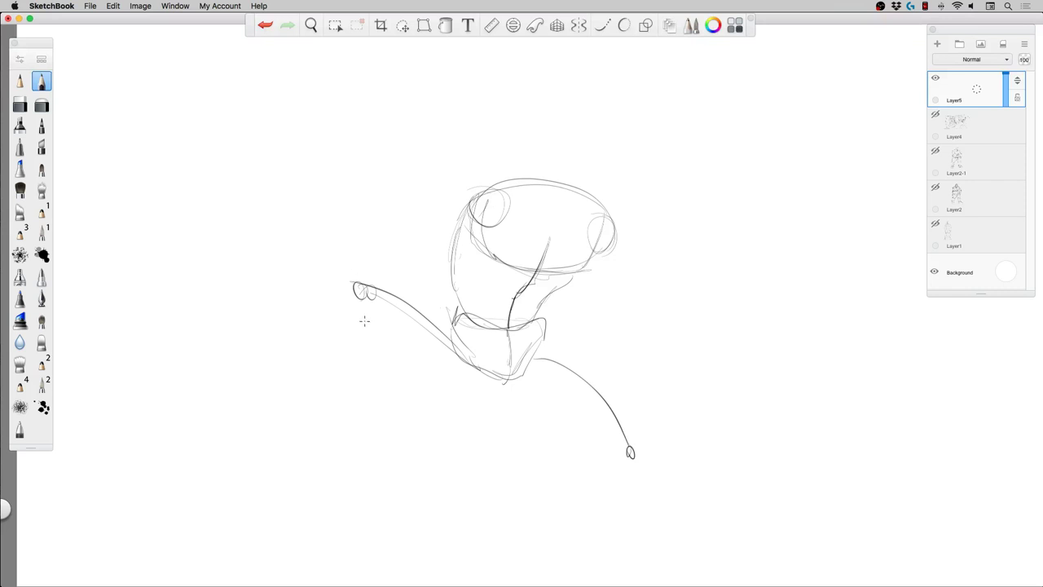
mouse_move(358, 309)
left_mouse_down()
mouse_move(386, 361)
mouse_move(452, 400)
mouse_move(504, 453)
left_mouse_up()
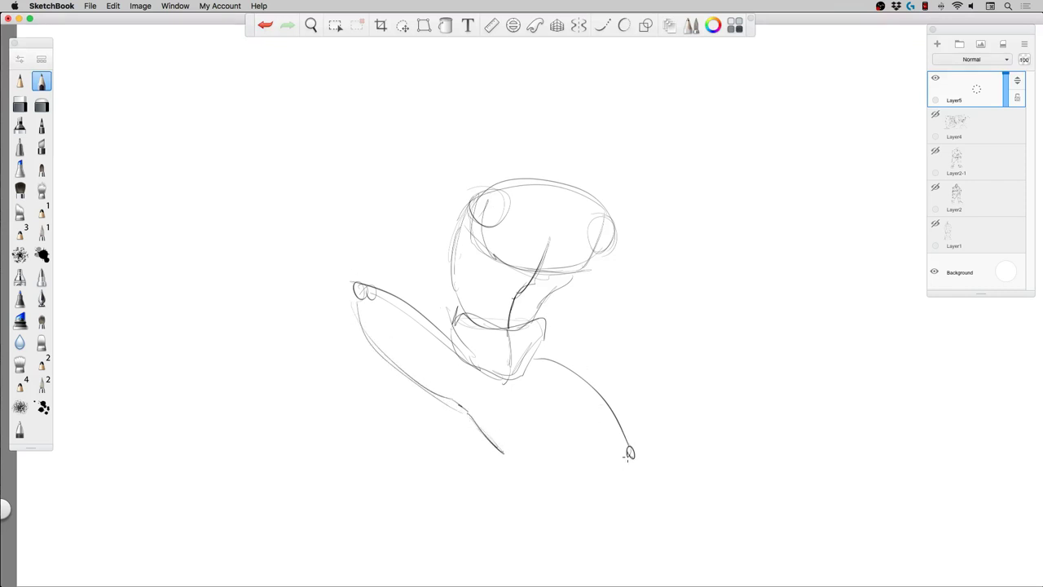
mouse_move(599, 398)
left_mouse_down()
mouse_move(625, 449)
mouse_move(565, 441)
mouse_move(564, 498)
left_mouse_up()
left_click_drag(565, 459, 571, 497)
mouse_move(624, 432)
left_mouse_down()
mouse_move(637, 475)
mouse_move(563, 442)
left_mouse_up()
left_click_drag(641, 476, 536, 371)
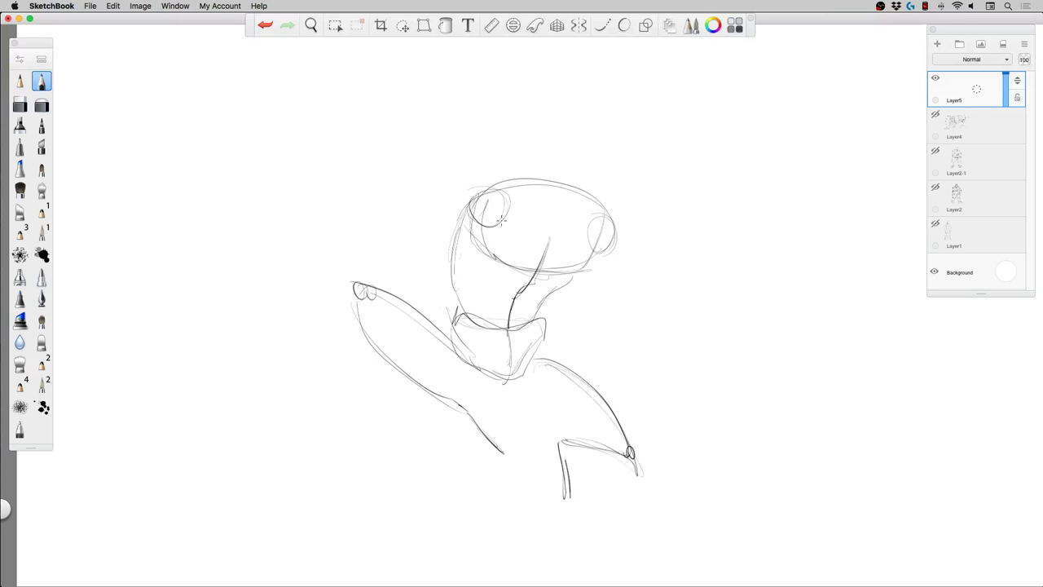
mouse_move(500, 219)
left_mouse_down()
mouse_move(468, 190)
mouse_move(487, 211)
mouse_move(412, 168)
mouse_move(409, 153)
mouse_move(405, 165)
mouse_move(462, 85)
mouse_move(495, 74)
mouse_move(474, 78)
mouse_move(491, 64)
mouse_move(507, 74)
mouse_move(449, 99)
mouse_move(423, 142)
mouse_move(471, 194)
left_mouse_up()
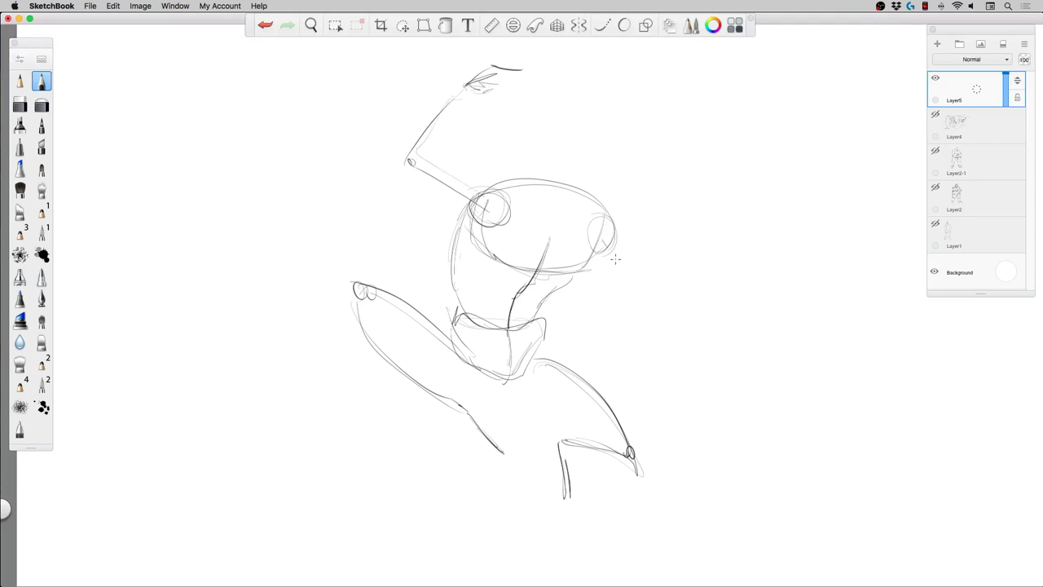
left_click_drag(616, 260, 658, 315)
left_click_drag(619, 257, 658, 312)
left_click_drag(603, 239, 641, 279)
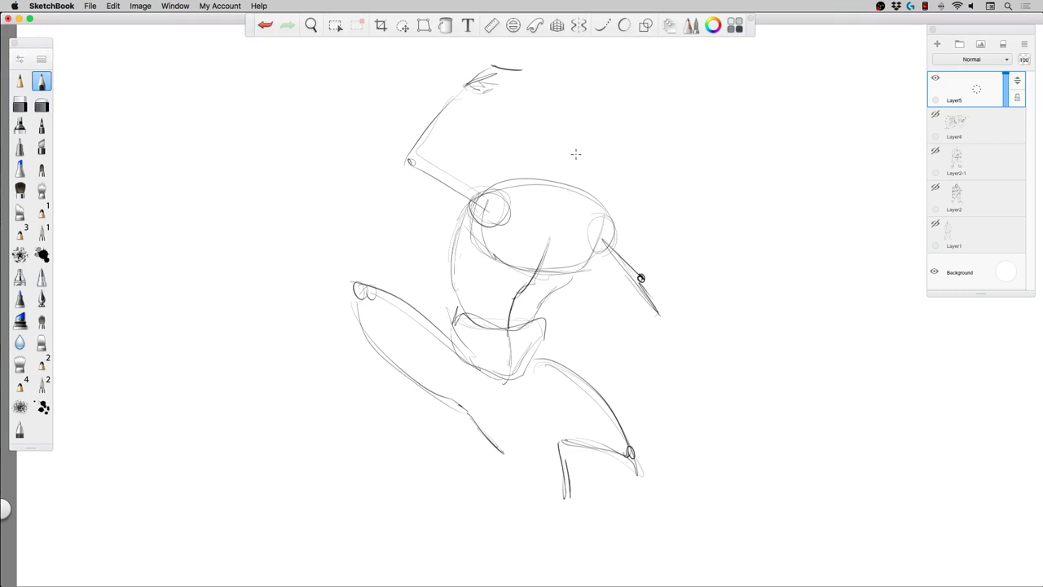
key("super+z")
key("super+z")
key("super+z")
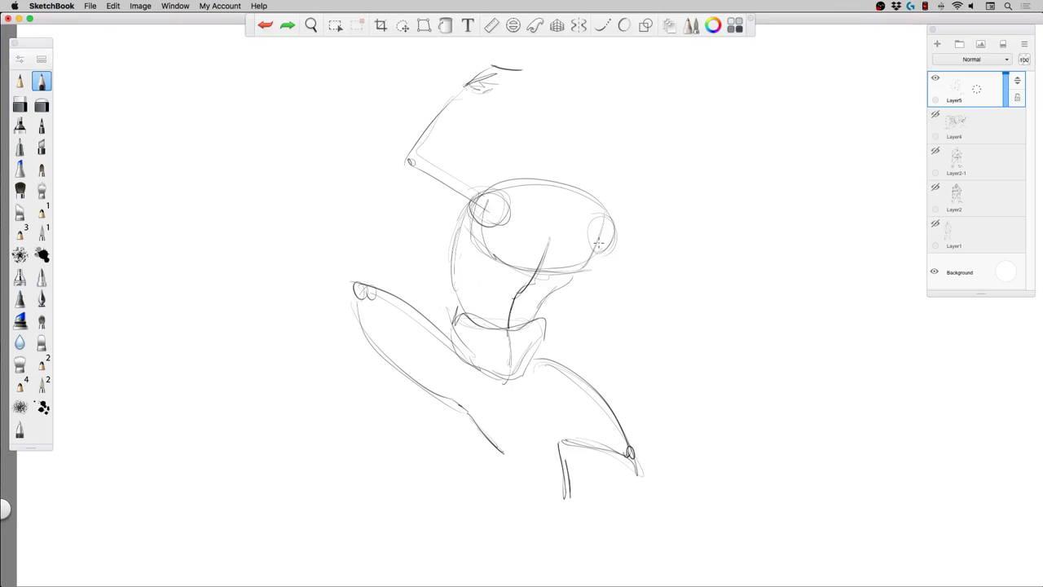
mouse_move(599, 243)
left_mouse_down()
mouse_move(588, 307)
mouse_move(645, 350)
left_mouse_up()
key("super+z")
key("super+z")
left_click_drag(603, 244, 613, 303)
key("super+z")
key("super+z")
mouse_move(599, 245)
left_mouse_down()
mouse_move(644, 254)
mouse_move(674, 307)
mouse_move(686, 308)
left_mouse_up()
mouse_move(682, 307)
left_mouse_down()
mouse_move(671, 313)
mouse_move(699, 336)
mouse_move(662, 339)
mouse_move(681, 349)
left_mouse_up()
left_click_drag(685, 349, 698, 344)
left_click_drag(645, 251, 643, 253)
mouse_move(586, 204)
left_mouse_down()
mouse_move(533, 173)
mouse_move(551, 231)
mouse_move(593, 164)
mouse_move(534, 163)
mouse_move(560, 242)
mouse_move(554, 147)
mouse_move(537, 206)
mouse_move(579, 221)
mouse_move(579, 150)
mouse_move(562, 240)
left_mouse_up()
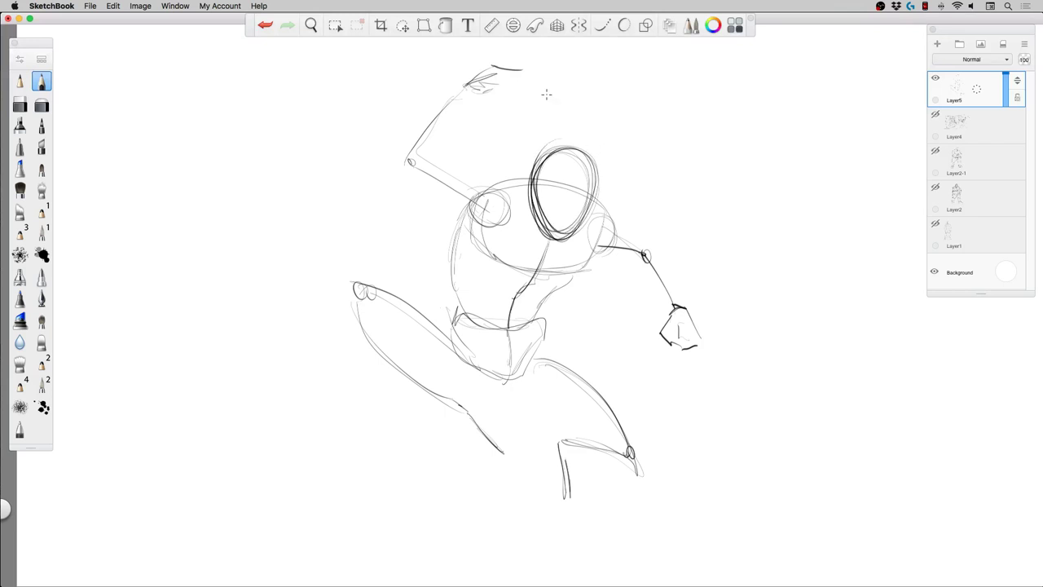
key("super+z")
key("super+z")
key("super+z")
key("super+z")
key("super+z")
key("super+z")
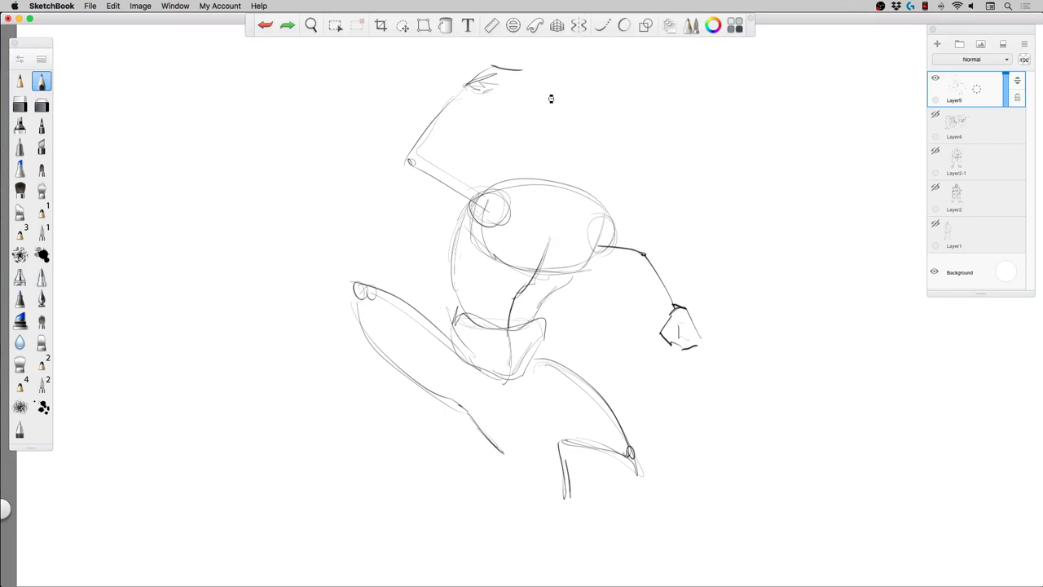
key("super+z")
key("super+z")
key("super+z")
Sketch an oval head overlapping the upper ribcage and a foreshortened forearm reaching down from the right-hand shoulder to a rough hand.
mouse_move(555, 189)
left_mouse_down()
mouse_move(578, 146)
mouse_move(536, 197)
mouse_move(580, 215)
mouse_move(578, 146)
mouse_move(536, 213)
mouse_move(589, 216)
mouse_move(560, 148)
mouse_move(541, 228)
mouse_move(597, 190)
mouse_move(573, 150)
mouse_move(578, 282)
mouse_move(622, 329)
left_mouse_up()
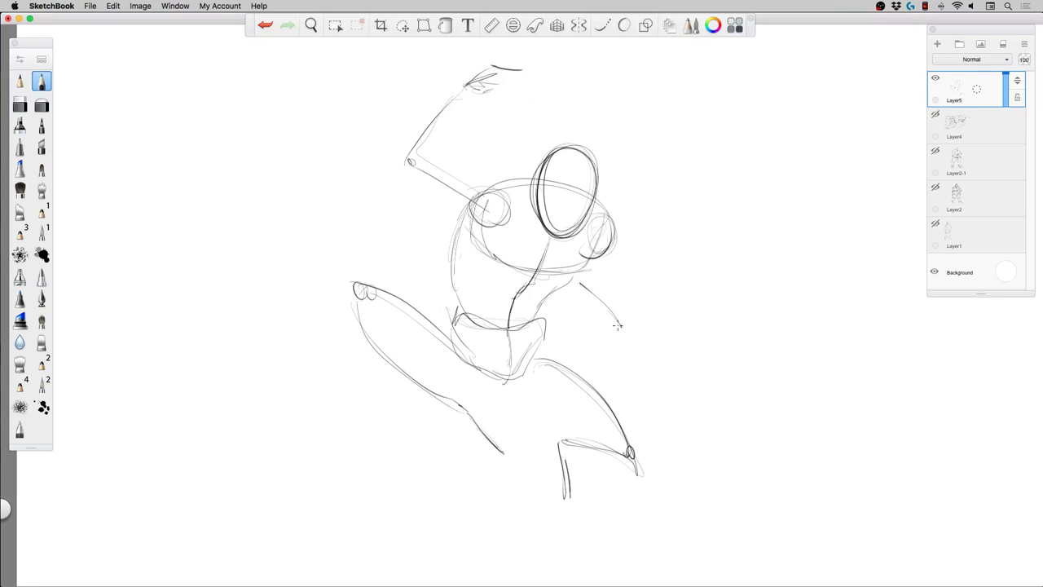
mouse_move(571, 281)
left_mouse_down()
mouse_move(618, 319)
mouse_move(632, 348)
left_mouse_up()
mouse_move(614, 323)
left_mouse_down()
mouse_move(601, 347)
mouse_move(644, 384)
left_mouse_up()
left_click_drag(611, 344, 595, 357)
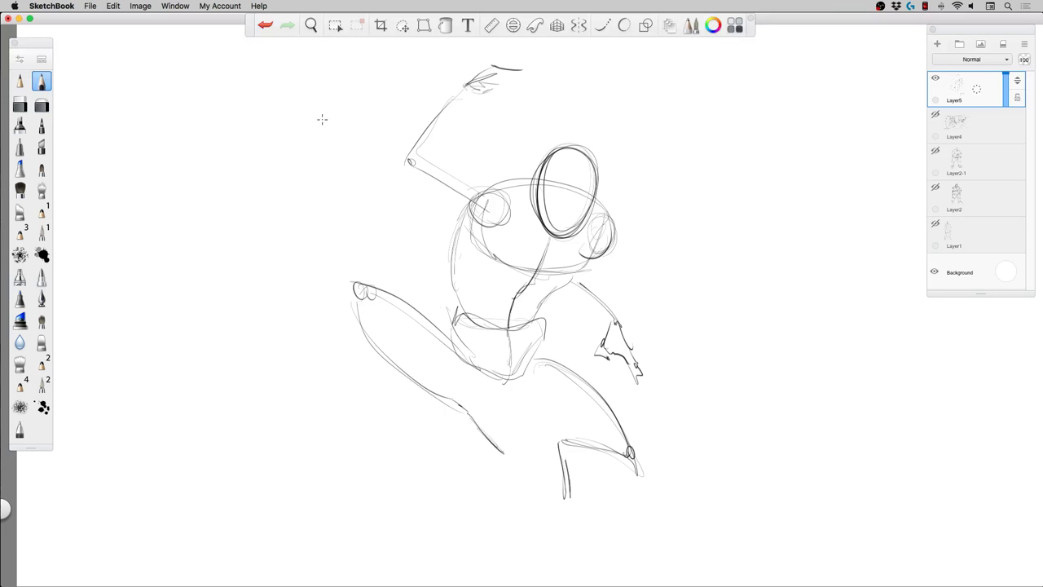
Flesh out the right-hand leg with full thigh contours, a folded lower leg and a rough foot.
mouse_move(545, 340)
left_mouse_down()
mouse_move(614, 386)
mouse_move(639, 437)
mouse_move(640, 470)
mouse_move(561, 427)
mouse_move(511, 378)
mouse_move(629, 465)
left_mouse_up()
mouse_move(573, 434)
left_mouse_down()
mouse_move(586, 468)
mouse_move(644, 473)
left_mouse_up()
mouse_move(548, 432)
left_mouse_down()
mouse_move(548, 513)
mouse_move(577, 510)
mouse_move(578, 472)
mouse_move(579, 496)
mouse_move(544, 517)
mouse_move(591, 467)
mouse_move(625, 480)
mouse_move(643, 473)
mouse_move(640, 442)
left_mouse_up()
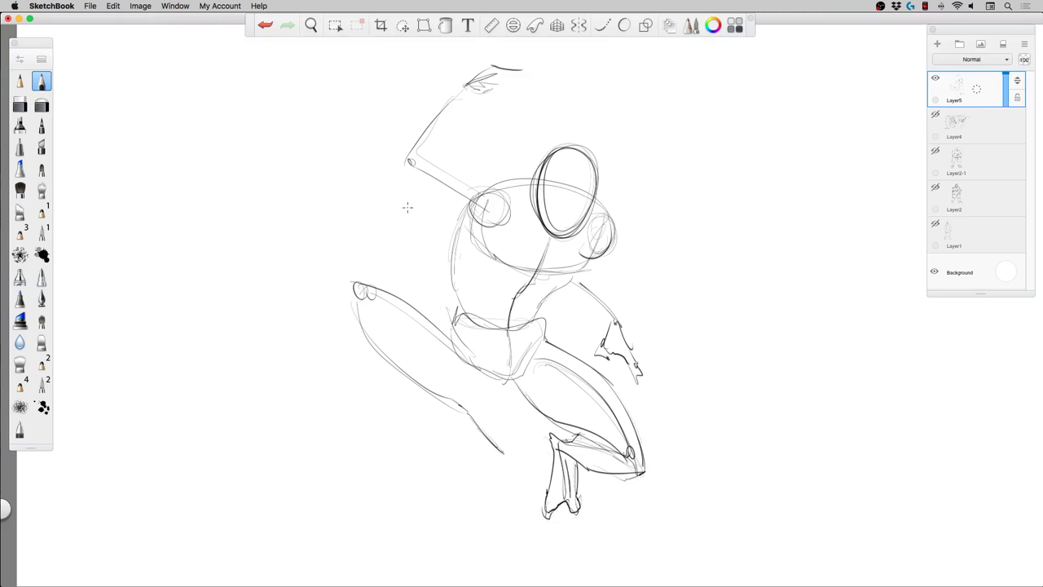
Flesh out the raised left-hand leg with thigh, knee and calf contours, ending in a rough foot beneath the pelvis.
left_click_drag(463, 342, 390, 290)
mouse_move(444, 320)
left_mouse_down()
mouse_move(360, 281)
mouse_move(336, 308)
left_mouse_up()
mouse_move(349, 287)
left_mouse_down()
mouse_move(378, 282)
mouse_move(338, 329)
mouse_move(330, 308)
mouse_move(372, 277)
mouse_move(445, 319)
mouse_move(494, 377)
left_mouse_up()
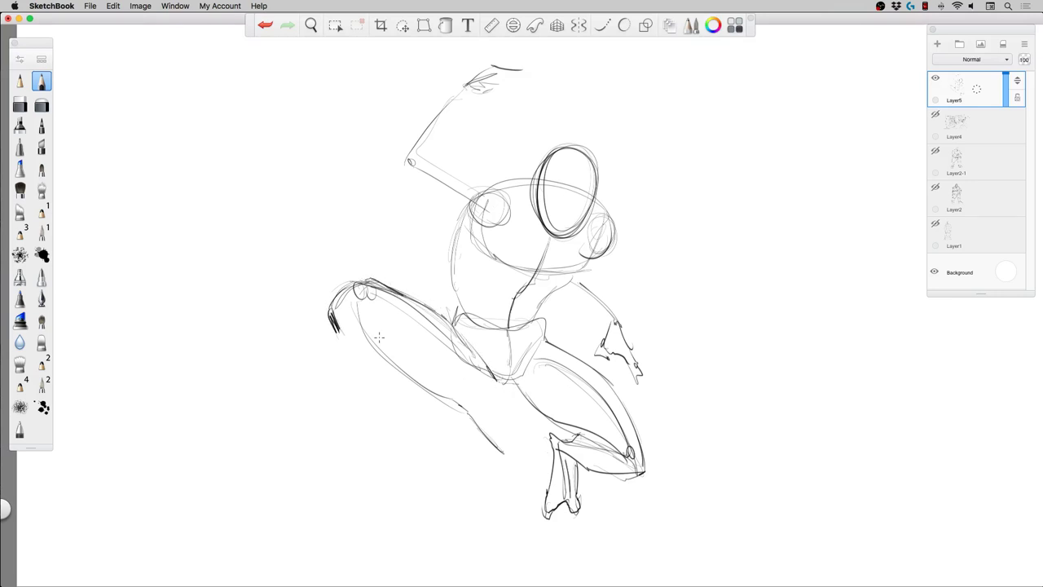
mouse_move(335, 324)
left_mouse_down()
mouse_move(362, 378)
mouse_move(450, 416)
left_mouse_up()
mouse_move(376, 316)
left_mouse_down()
mouse_move(426, 337)
mouse_move(427, 362)
mouse_move(466, 396)
left_mouse_up()
left_click_drag(429, 359, 466, 400)
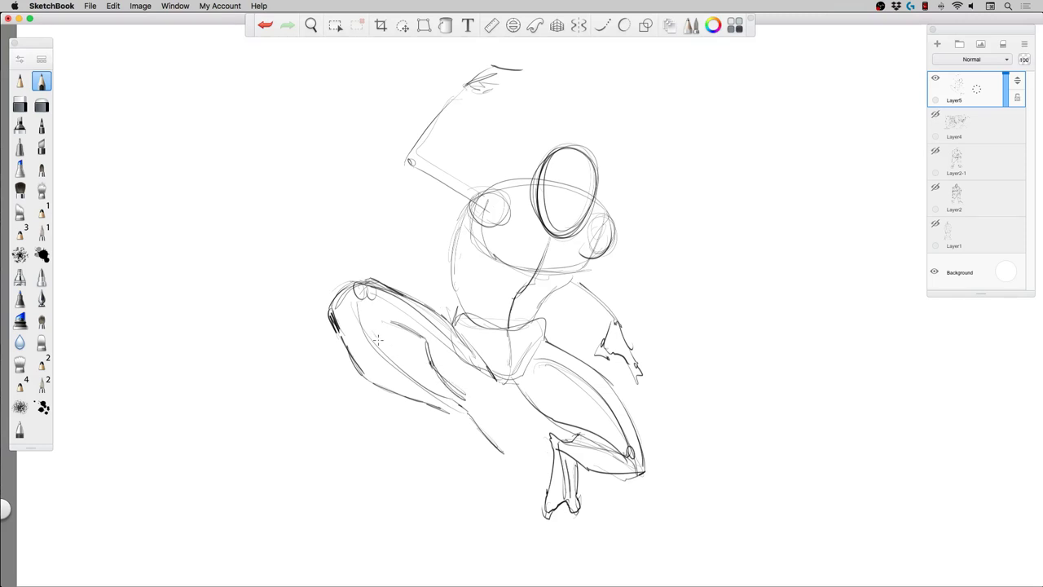
mouse_move(377, 340)
left_mouse_down()
mouse_move(422, 368)
mouse_move(380, 334)
mouse_move(399, 326)
left_mouse_up()
mouse_move(453, 392)
left_mouse_down()
mouse_move(472, 440)
mouse_move(505, 480)
mouse_move(506, 467)
mouse_move(528, 458)
mouse_move(468, 401)
left_mouse_up()
mouse_move(360, 350)
left_mouse_down()
mouse_move(331, 304)
mouse_move(367, 284)
mouse_move(428, 300)
mouse_move(471, 351)
mouse_move(487, 401)
mouse_move(507, 388)
mouse_move(533, 395)
left_mouse_up()
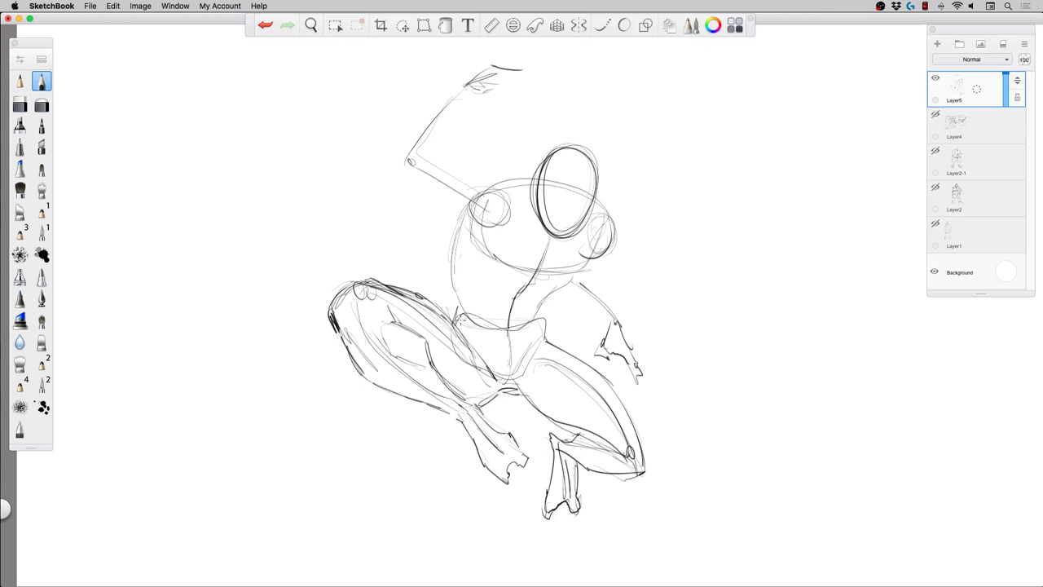
Mark the hip corners and ribcage's lower edge, and thicken the lowered forearm with defined fingers on its hand.
left_click_drag(461, 322, 460, 330)
left_click_drag(537, 321, 540, 343)
left_click_drag(467, 316, 461, 324)
left_click_drag(583, 266, 530, 285)
mouse_move(511, 433)
left_mouse_down()
mouse_move(523, 445)
mouse_move(510, 473)
left_mouse_up()
left_click_drag(577, 273, 626, 341)
mouse_move(555, 299)
left_mouse_down()
mouse_move(603, 318)
mouse_move(597, 358)
mouse_move(636, 380)
mouse_move(638, 364)
mouse_move(647, 384)
mouse_move(626, 364)
mouse_move(655, 371)
mouse_move(648, 380)
mouse_move(604, 367)
mouse_move(611, 377)
left_mouse_up()
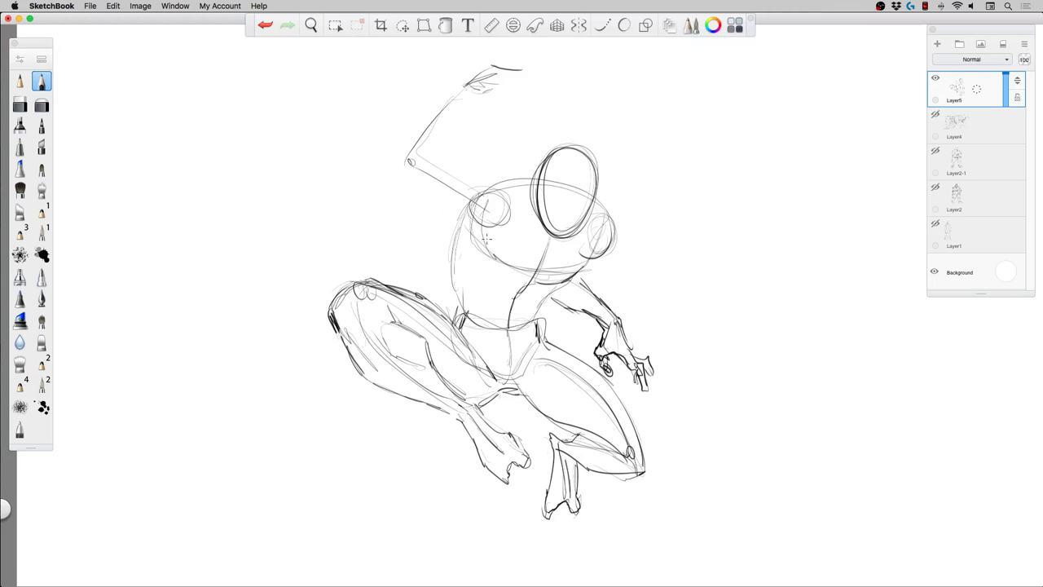
Place facial guidelines with rough eyes and mouth, and sketch the collarbones, right-hand shoulder and lower chest contour.
mouse_move(566, 174)
left_mouse_down()
mouse_move(566, 232)
mouse_move(587, 200)
mouse_move(562, 200)
mouse_move(571, 227)
left_mouse_up()
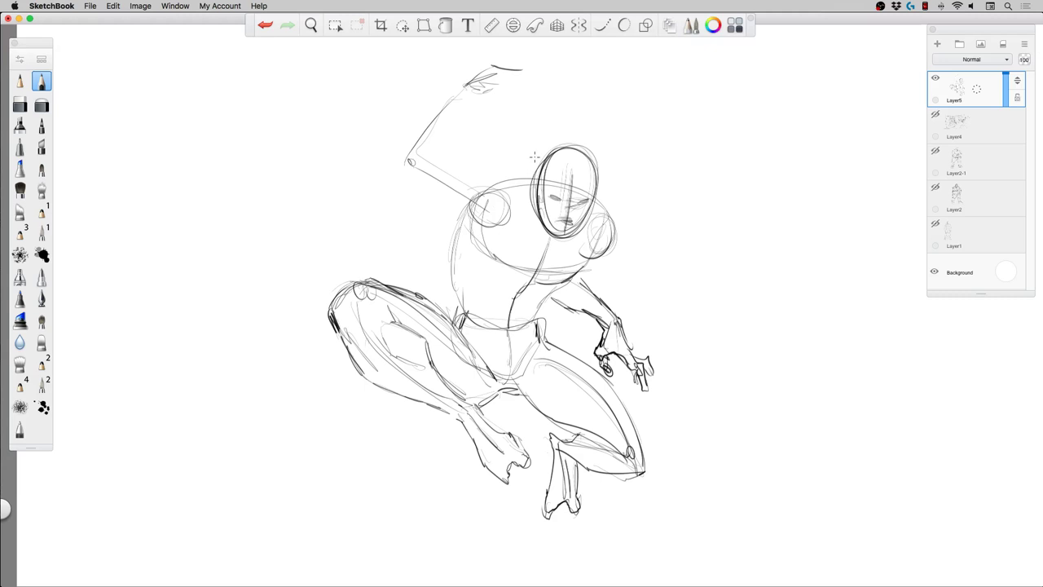
mouse_move(514, 208)
left_mouse_down()
mouse_move(548, 248)
mouse_move(577, 238)
mouse_move(549, 247)
mouse_move(510, 217)
mouse_move(547, 247)
mouse_move(608, 232)
mouse_move(604, 260)
left_mouse_up()
mouse_move(592, 207)
left_mouse_down()
mouse_move(601, 258)
mouse_move(582, 268)
left_mouse_up()
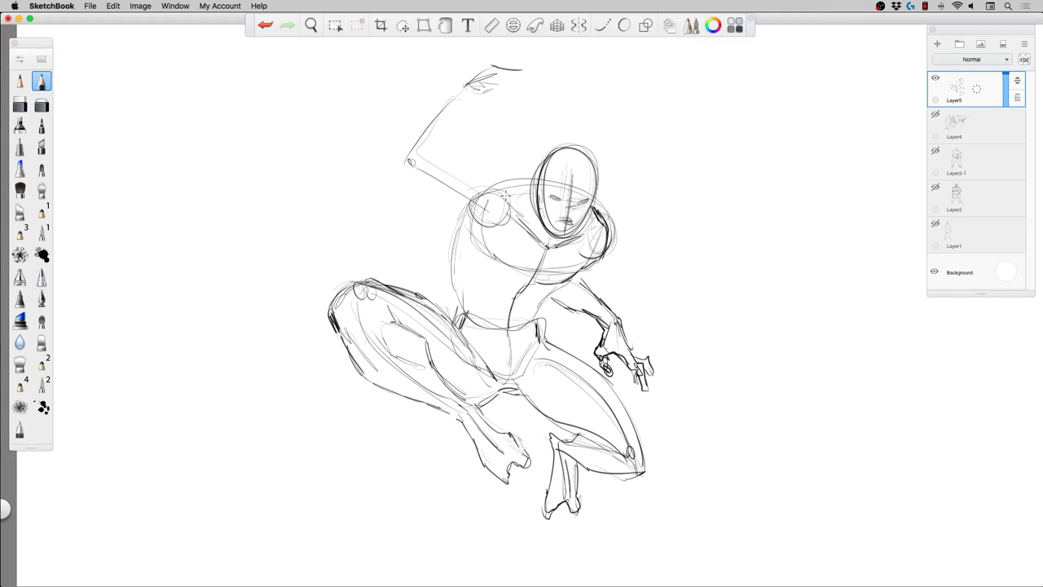
mouse_move(543, 168)
left_mouse_down()
mouse_move(537, 217)
mouse_move(533, 192)
mouse_move(511, 199)
mouse_move(557, 250)
left_mouse_up()
mouse_move(508, 277)
left_mouse_down()
mouse_move(481, 243)
mouse_move(530, 287)
mouse_move(564, 278)
left_mouse_up()
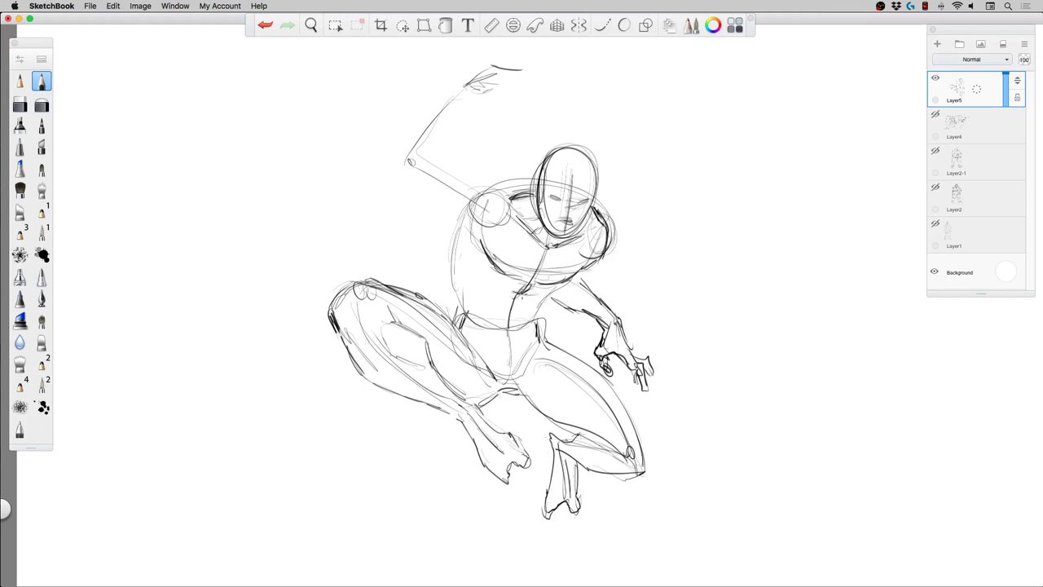
Sketch the abdominal segments, the side of the ribcage and the waist lines running into the pelvis.
mouse_move(529, 292)
left_mouse_down()
mouse_move(495, 291)
mouse_move(506, 303)
mouse_move(493, 307)
mouse_move(516, 315)
mouse_move(493, 320)
mouse_move(521, 327)
left_mouse_up()
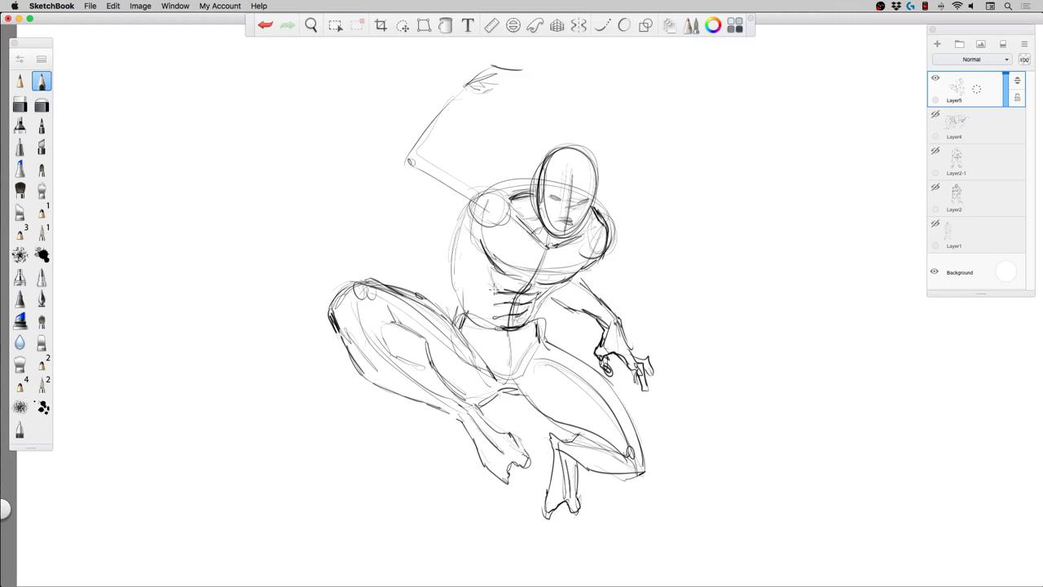
mouse_move(486, 272)
left_mouse_down()
mouse_move(492, 288)
mouse_move(528, 300)
mouse_move(530, 321)
mouse_move(534, 308)
left_mouse_up()
mouse_move(479, 285)
left_mouse_down()
mouse_move(489, 335)
mouse_move(526, 340)
mouse_move(532, 365)
mouse_move(515, 387)
mouse_move(499, 376)
left_mouse_up()
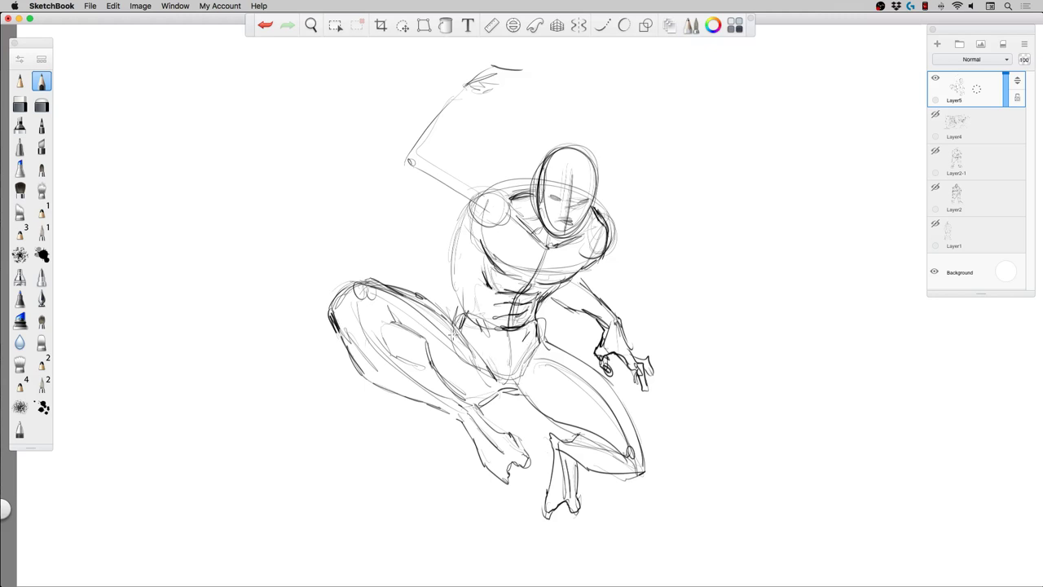
mouse_move(465, 313)
left_mouse_down()
mouse_move(459, 328)
mouse_move(461, 315)
left_mouse_up()
Build up the left-hand shoulder and raised arm with muscle contours, and darken the flank down to the hip.
mouse_move(516, 212)
left_mouse_down()
mouse_move(496, 184)
mouse_move(475, 181)
mouse_move(505, 196)
mouse_move(521, 225)
mouse_move(520, 234)
mouse_move(478, 236)
left_mouse_up()
mouse_move(487, 192)
left_mouse_down()
mouse_move(472, 215)
mouse_move(468, 178)
mouse_move(437, 163)
left_mouse_up()
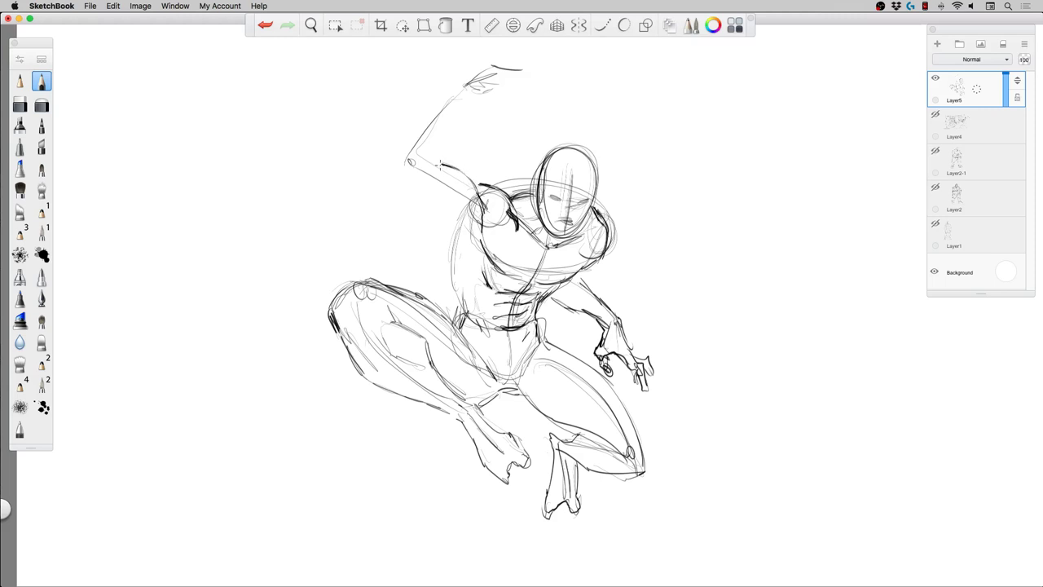
left_click_drag(465, 216, 473, 233)
mouse_move(428, 194)
left_mouse_down()
mouse_move(446, 215)
mouse_move(439, 210)
left_mouse_up()
mouse_move(416, 182)
left_mouse_down()
mouse_move(403, 163)
mouse_move(445, 158)
mouse_move(479, 97)
mouse_move(441, 117)
mouse_move(440, 104)
mouse_move(398, 168)
mouse_move(436, 181)
mouse_move(457, 168)
mouse_move(486, 203)
left_mouse_up()
left_click_drag(430, 172, 480, 96)
left_click_drag(456, 225, 462, 287)
mouse_move(453, 251)
left_mouse_down()
mouse_move(471, 312)
mouse_move(456, 328)
left_mouse_up()
mouse_move(463, 290)
left_mouse_down()
mouse_move(457, 326)
mouse_move(489, 330)
mouse_move(497, 326)
mouse_move(478, 258)
mouse_move(481, 292)
left_mouse_up()
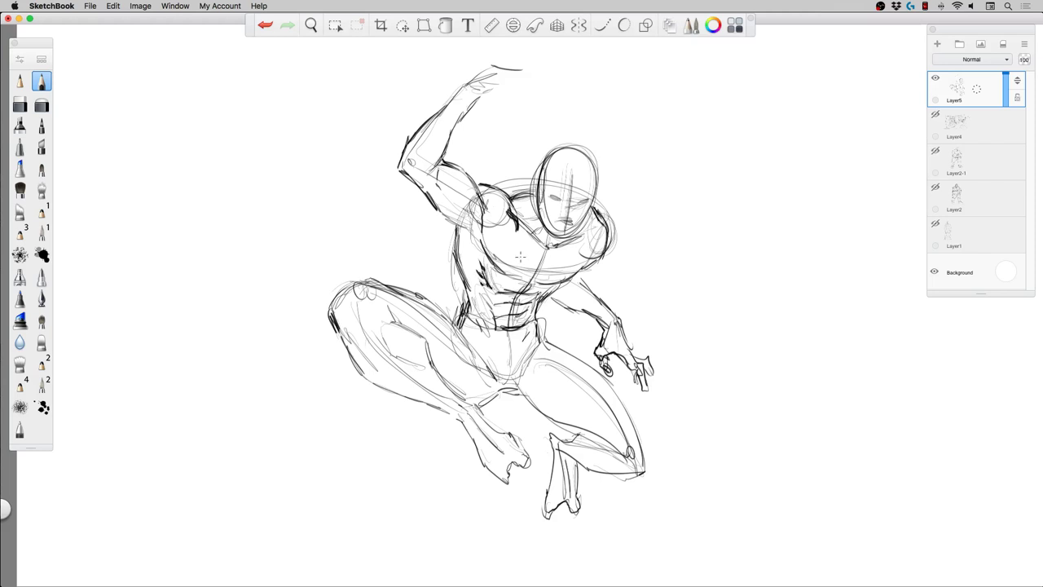
Strengthen the chest centerline and darken the eyes, nose and mouth on the face.
left_click_drag(542, 264, 541, 279)
mouse_move(549, 172)
left_mouse_down()
mouse_move(542, 210)
mouse_move(566, 207)
left_mouse_up()
left_click_drag(549, 195, 562, 204)
mouse_move(554, 194)
left_mouse_down()
mouse_move(587, 207)
mouse_move(571, 225)
left_mouse_up()
mouse_move(586, 178)
left_mouse_down()
mouse_move(592, 223)
mouse_move(587, 214)
left_mouse_up()
Sketch the curled fingers of the raised hand and reinforce the outline around the crown of the head.
left_click_drag(465, 90, 499, 71)
mouse_move(465, 85)
left_mouse_down()
mouse_move(477, 99)
mouse_move(502, 72)
mouse_move(516, 77)
mouse_move(486, 87)
mouse_move(531, 65)
mouse_move(507, 77)
mouse_move(516, 101)
mouse_move(484, 97)
mouse_move(525, 65)
mouse_move(535, 72)
mouse_move(523, 85)
mouse_move(461, 85)
left_mouse_up()
left_click_drag(474, 83, 462, 99)
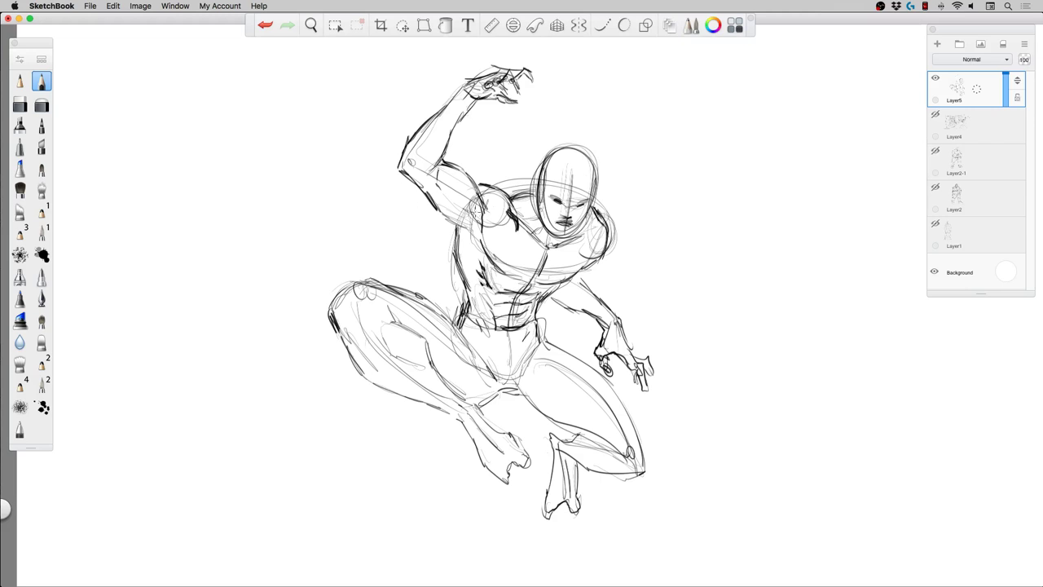
mouse_move(523, 204)
left_mouse_down()
mouse_move(544, 170)
mouse_move(588, 158)
left_mouse_up()
mouse_move(575, 158)
left_mouse_down()
mouse_move(595, 194)
mouse_move(595, 163)
left_mouse_up()
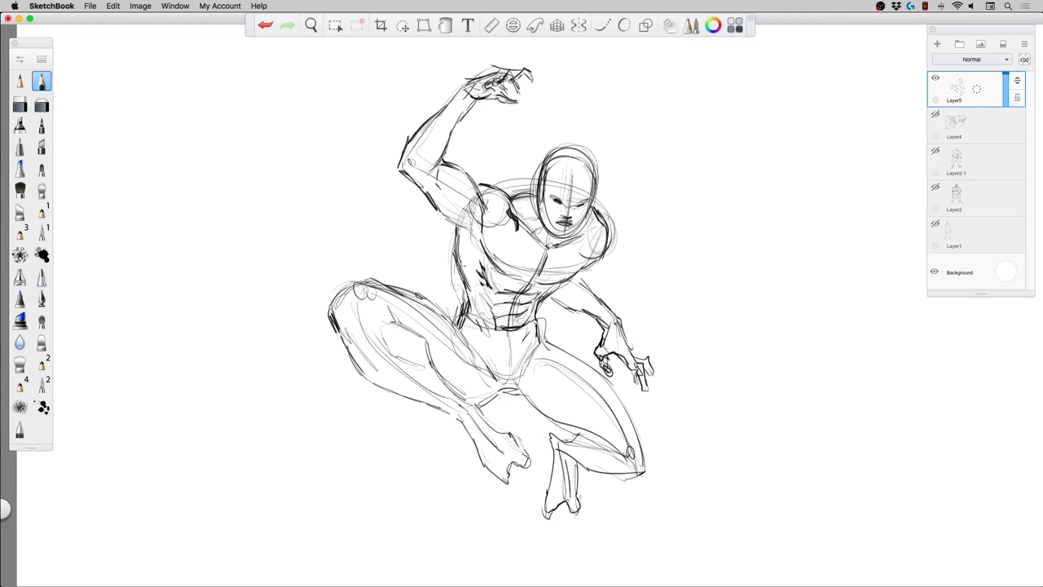
Sketch a long tail curling up from behind the hip and spiralling above the raised knee.
mouse_move(454, 297)
left_mouse_down()
mouse_move(414, 250)
mouse_move(336, 224)
left_mouse_up()
mouse_move(425, 271)
left_mouse_down()
mouse_move(331, 252)
mouse_move(366, 256)
mouse_move(336, 264)
mouse_move(390, 206)
mouse_move(461, 317)
left_mouse_up()
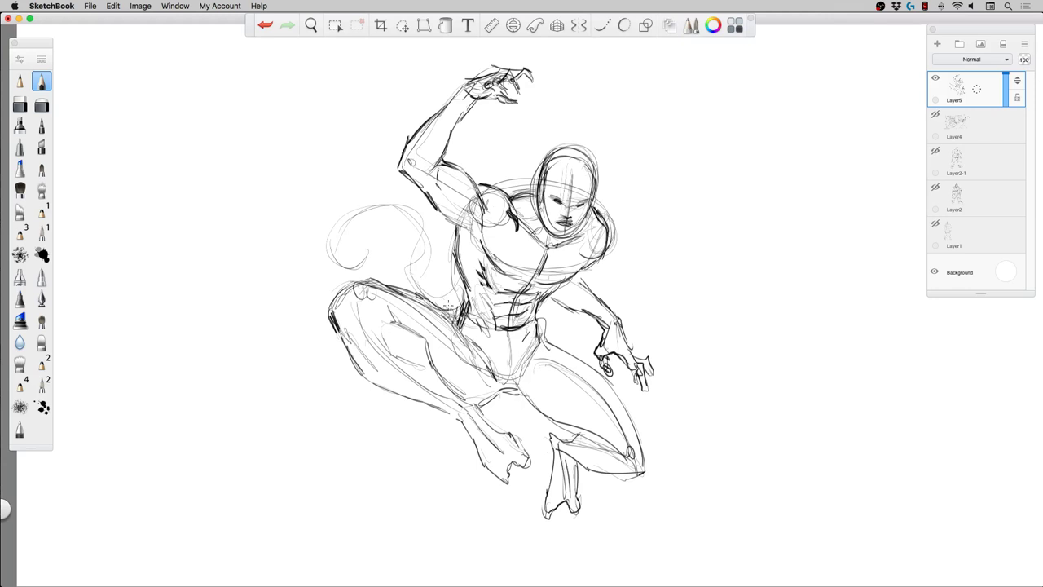
mouse_move(444, 317)
left_mouse_down()
mouse_move(435, 240)
mouse_move(411, 225)
mouse_move(423, 236)
mouse_move(330, 225)
mouse_move(355, 242)
mouse_move(325, 252)
mouse_move(391, 202)
mouse_move(432, 251)
left_mouse_up()
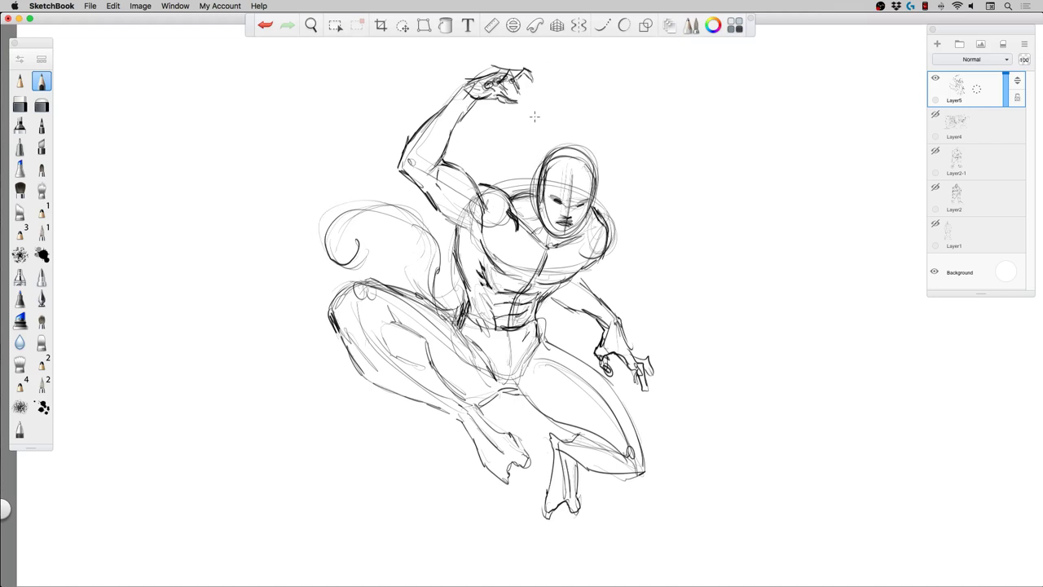
Add loose hair wisps and forehead curls to the head, and define the brows, cheeks and jaw.
left_click_drag(595, 173, 594, 199)
mouse_move(573, 176)
left_mouse_down()
mouse_move(558, 193)
mouse_move(548, 173)
mouse_move(543, 189)
mouse_move(570, 155)
mouse_move(589, 181)
mouse_move(576, 157)
mouse_move(538, 143)
mouse_move(544, 160)
mouse_move(538, 153)
mouse_move(571, 135)
mouse_move(593, 161)
mouse_move(593, 191)
mouse_move(606, 176)
left_mouse_up()
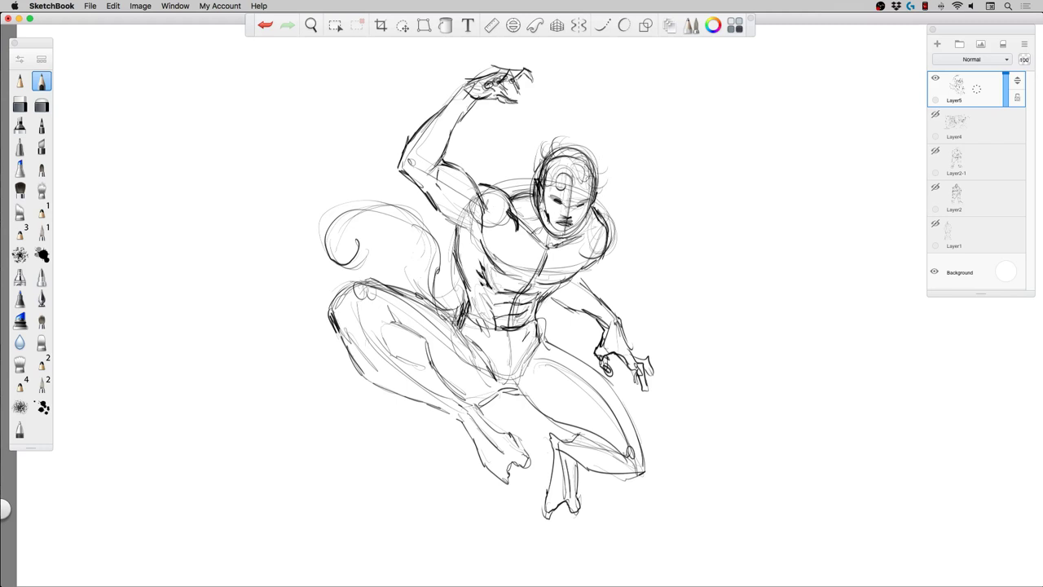
mouse_move(569, 230)
left_mouse_down()
mouse_move(557, 247)
mouse_move(551, 240)
mouse_move(550, 230)
mouse_move(574, 236)
mouse_move(588, 196)
mouse_move(564, 201)
mouse_move(581, 223)
mouse_move(540, 202)
left_mouse_up()
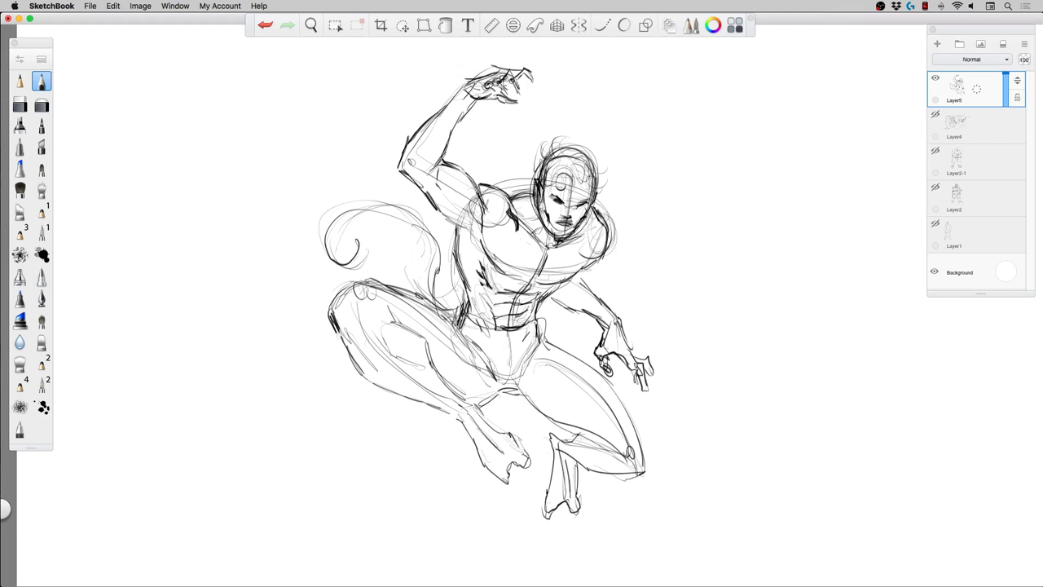
Darken the fingers of the lowered hand and hatch shading across its forearm.
left_click_drag(604, 352, 612, 364)
mouse_move(629, 364)
left_mouse_down()
mouse_move(649, 358)
mouse_move(656, 380)
mouse_move(639, 393)
mouse_move(641, 380)
left_mouse_up()
mouse_move(577, 278)
left_mouse_down()
mouse_move(591, 293)
mouse_move(562, 305)
left_mouse_up()
mouse_move(556, 287)
left_mouse_down()
mouse_move(572, 312)
mouse_move(598, 310)
mouse_move(556, 306)
left_mouse_up()
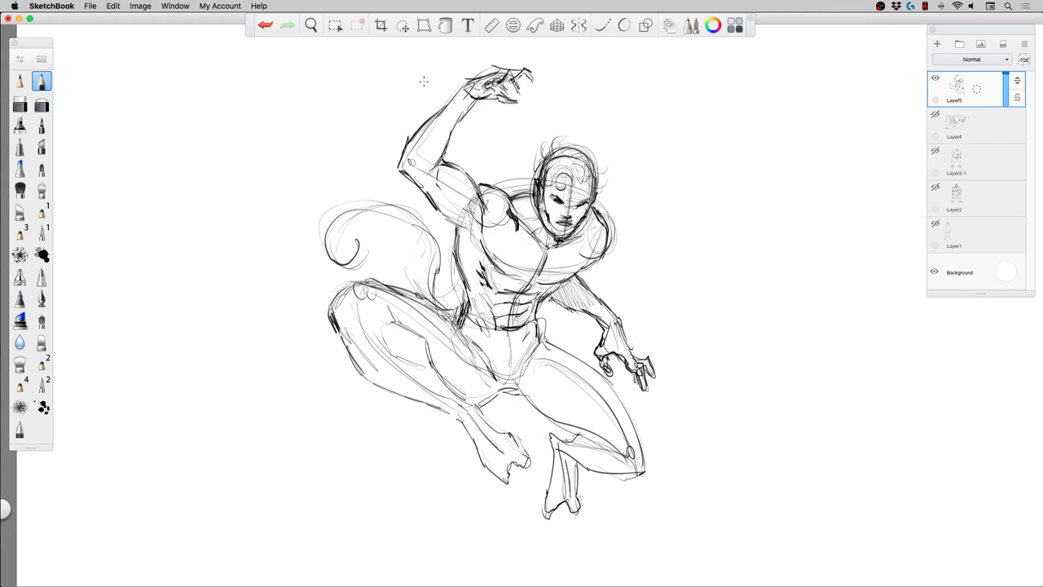
Redraw the raised hand with darker knuckles and clawed fingers, undoing a stray stroke.
left_click_drag(485, 85, 506, 78)
mouse_move(502, 74)
left_mouse_down()
mouse_move(511, 89)
mouse_move(489, 75)
mouse_move(523, 73)
mouse_move(535, 85)
mouse_move(531, 96)
mouse_move(510, 80)
mouse_move(513, 107)
mouse_move(499, 106)
mouse_move(520, 110)
mouse_move(501, 85)
mouse_move(469, 85)
mouse_move(457, 116)
mouse_move(475, 99)
left_mouse_up()
key("super+z")
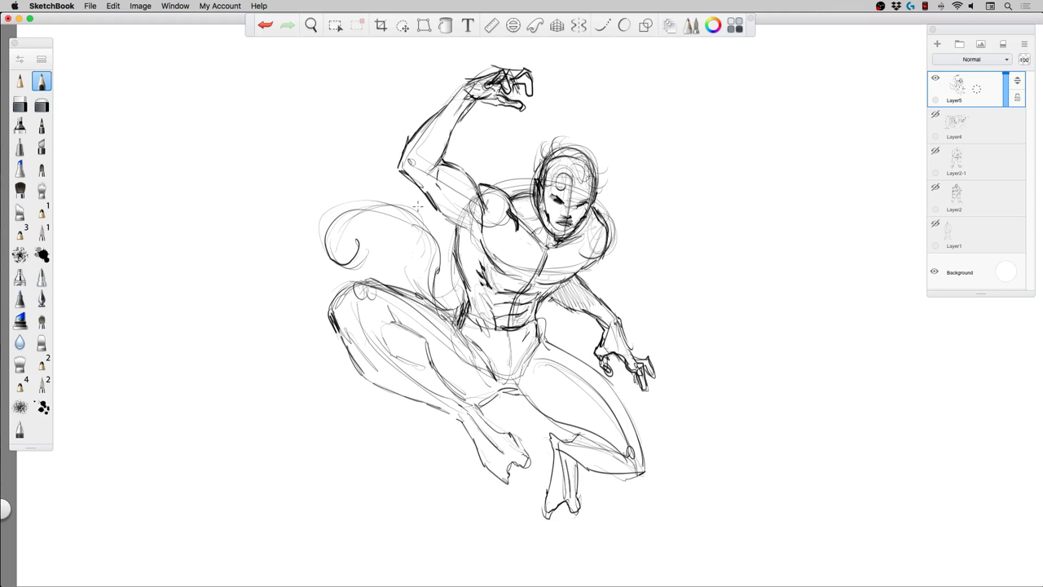
Outline the curling tail with a second contour and give it an arrow-shaped tip.
left_click_drag(458, 313, 427, 238)
mouse_move(331, 225)
left_mouse_down()
mouse_move(347, 261)
mouse_move(357, 225)
mouse_move(368, 249)
mouse_move(343, 271)
mouse_move(324, 250)
mouse_move(402, 203)
mouse_move(444, 259)
mouse_move(432, 289)
mouse_move(445, 309)
left_mouse_up()
left_click_drag(480, 343, 500, 370)
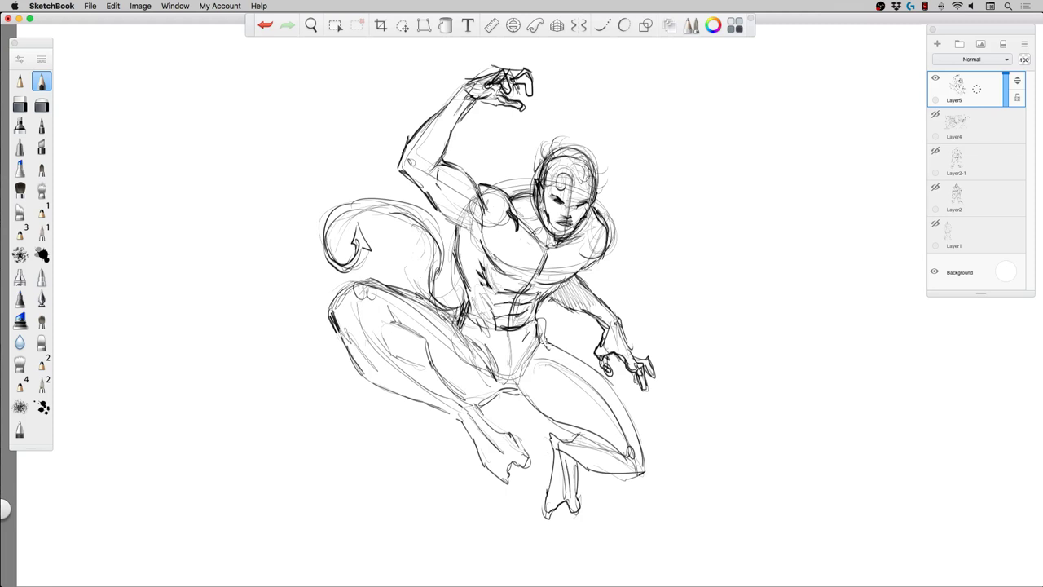
Add muscle contours along the right-hand thigh and darken its outer edge down to the knee.
mouse_move(545, 342)
left_mouse_down()
mouse_move(606, 390)
mouse_move(613, 410)
left_mouse_up()
left_click_drag(611, 409, 548, 377)
mouse_move(597, 403)
left_mouse_down()
mouse_move(624, 447)
mouse_move(551, 401)
mouse_move(537, 377)
left_mouse_up()
left_click_drag(600, 379, 642, 454)
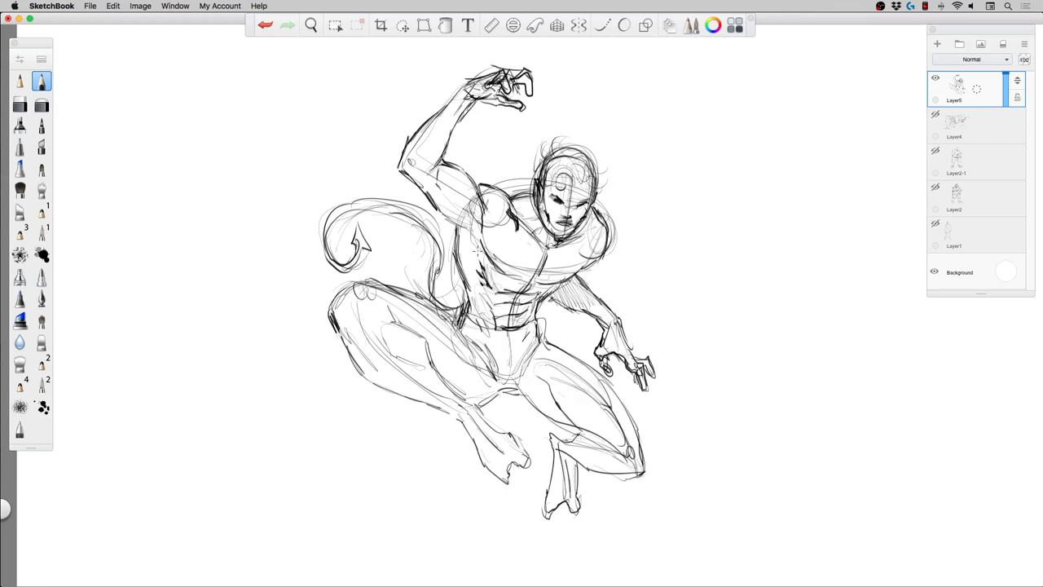
Pick the hard eraser, show the whole figure on the canvas, and duplicate its layer with the original hidden.
left_click(41, 104)
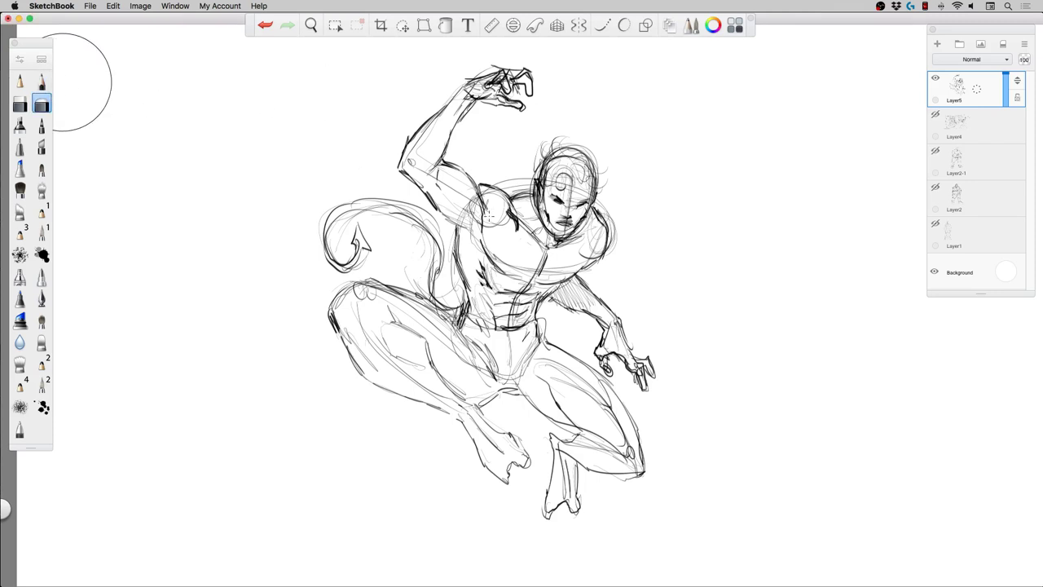
key("space")
mouse_move(496, 209)
left_mouse_down()
mouse_move(405, 208)
mouse_move(342, 310)
mouse_move(413, 222)
mouse_move(392, 199)
mouse_move(451, 182)
left_mouse_up()
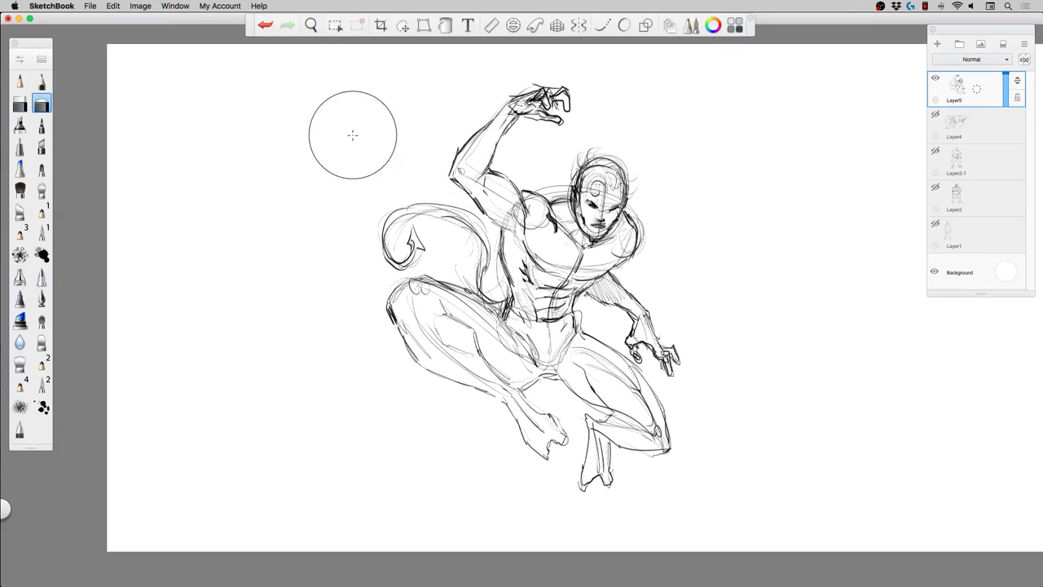
left_click(993, 89)
left_click(971, 68)
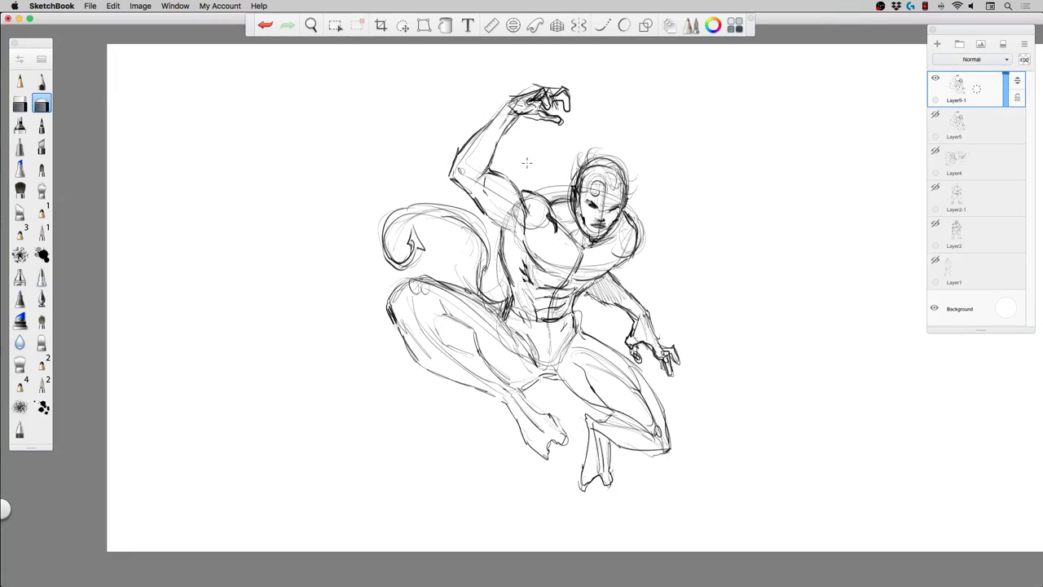
Fade the duplicated sketch layer to about 30 opacity and merge it with a new layer added above.
key("]")
key("]")
key("]")
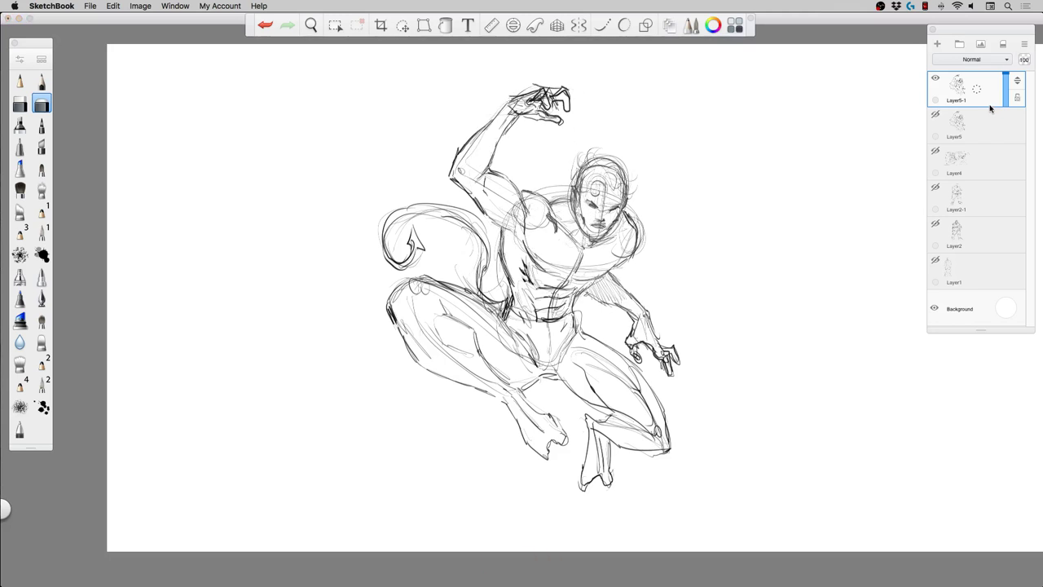
left_click_drag(1008, 88, 1006, 98)
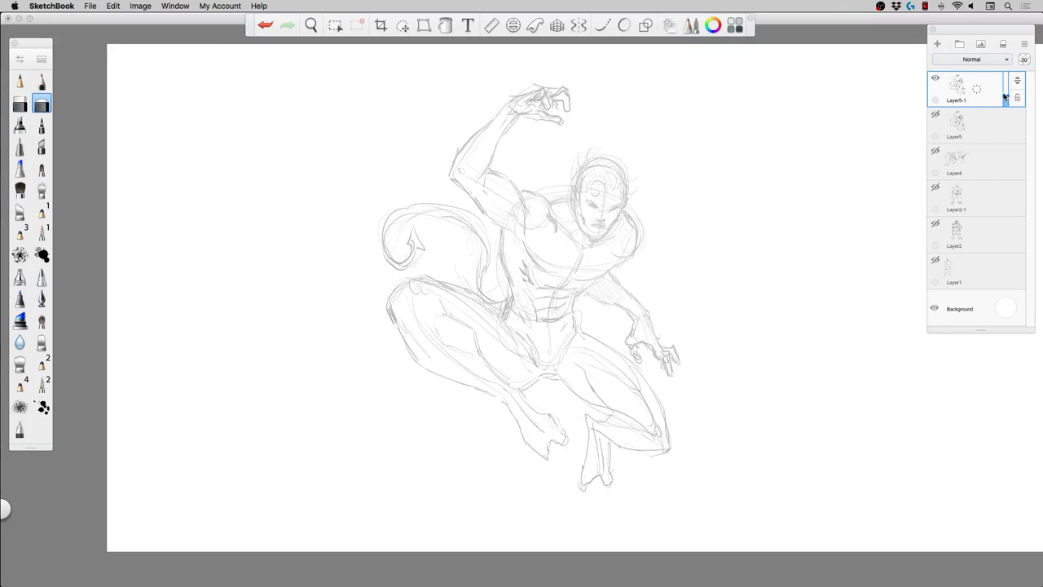
left_click(937, 43)
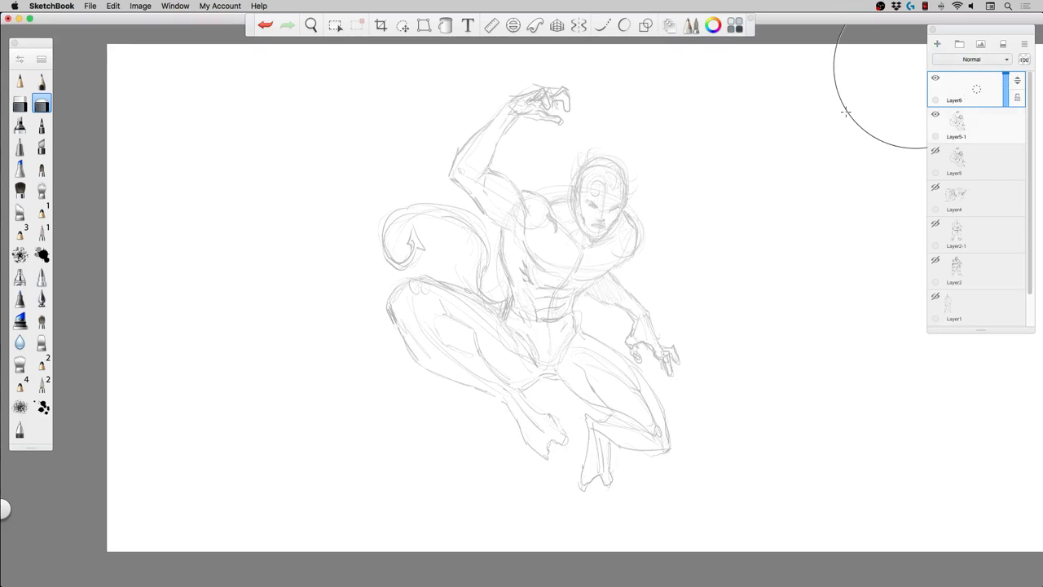
key("super+e")
Pick the dark pencil and outline the chest muscles, upper-arm edge, shoulders and abdominal muscles over the faded sketch.
key("space")
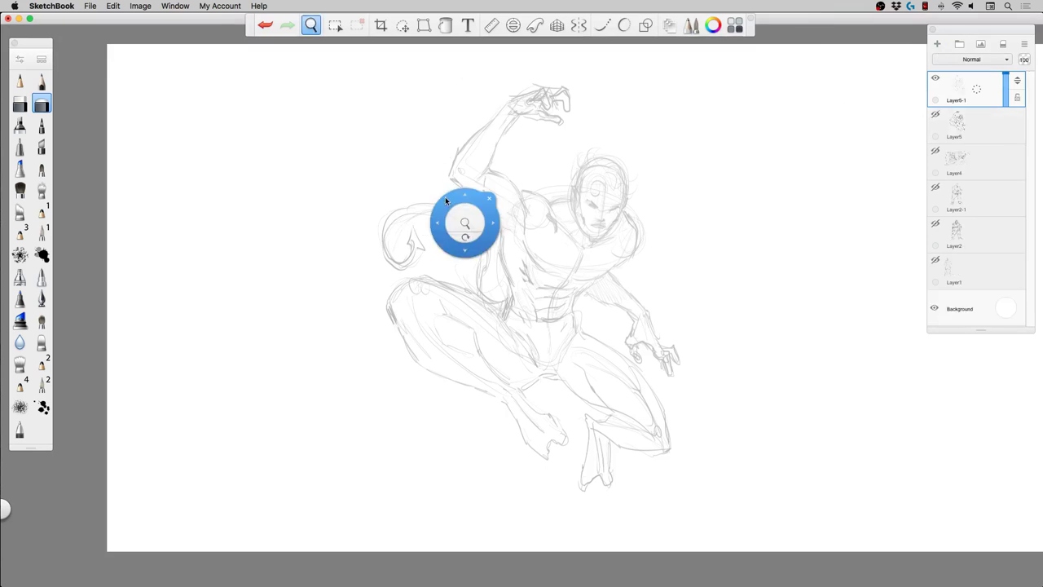
mouse_move(468, 222)
left_mouse_down()
mouse_move(471, 211)
mouse_move(494, 212)
mouse_move(480, 184)
left_mouse_up()
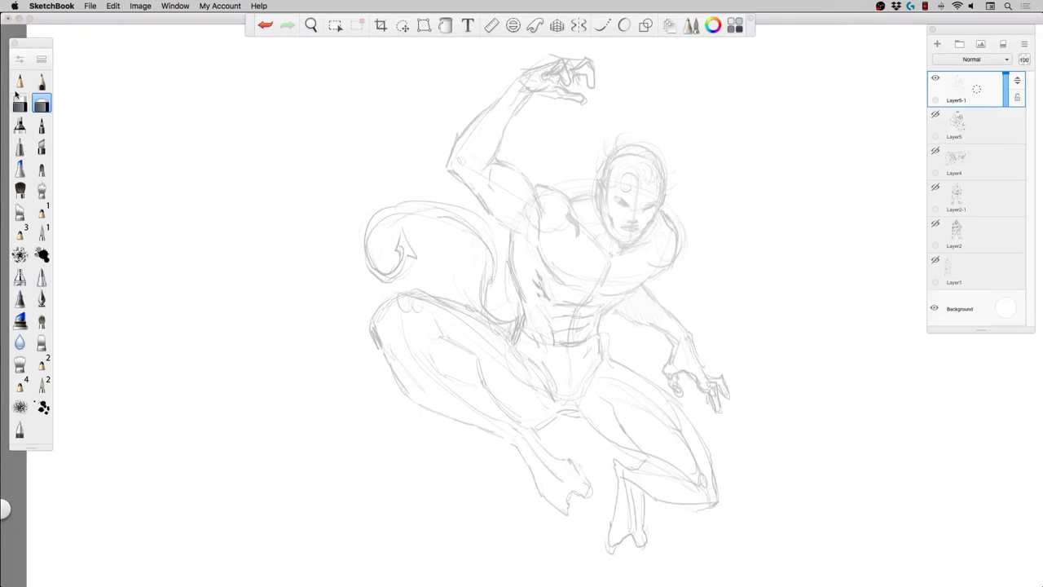
left_click(39, 82)
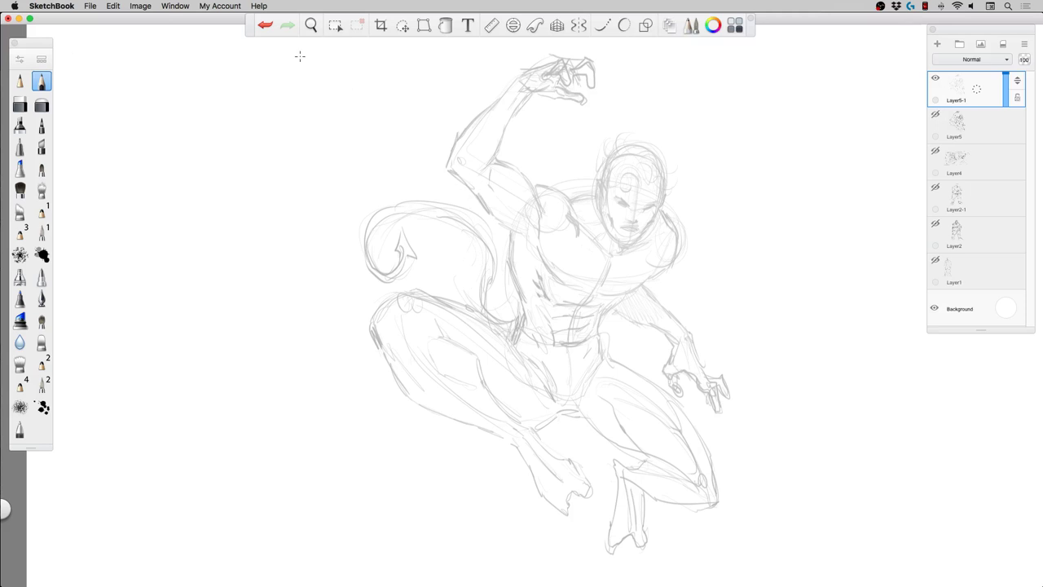
mouse_move(536, 186)
left_mouse_down()
mouse_move(563, 194)
mouse_move(576, 237)
left_mouse_up()
mouse_move(498, 164)
left_mouse_down()
mouse_move(524, 180)
mouse_move(540, 242)
mouse_move(585, 238)
mouse_move(608, 255)
left_mouse_up()
mouse_move(540, 243)
left_mouse_down()
mouse_move(553, 282)
mouse_move(597, 287)
mouse_move(609, 251)
mouse_move(601, 283)
mouse_move(611, 257)
left_mouse_up()
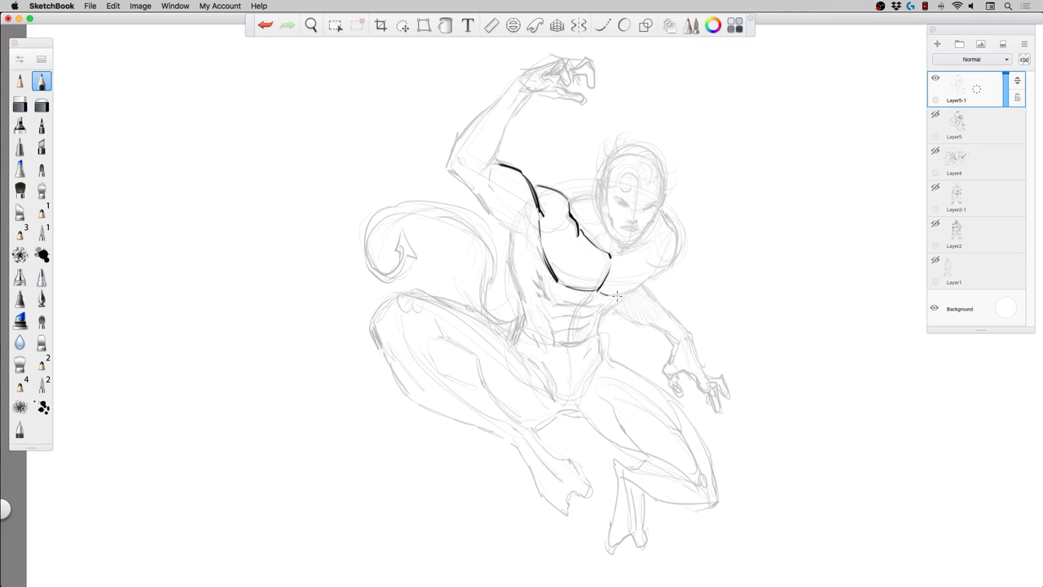
mouse_move(600, 292)
left_mouse_down()
mouse_move(648, 275)
mouse_move(624, 252)
mouse_move(666, 220)
mouse_move(672, 255)
mouse_move(636, 298)
mouse_move(564, 303)
mouse_move(596, 298)
mouse_move(604, 315)
mouse_move(544, 300)
mouse_move(532, 259)
mouse_move(538, 296)
mouse_move(600, 311)
mouse_move(557, 327)
mouse_move(593, 324)
mouse_move(567, 345)
mouse_move(554, 339)
mouse_move(592, 338)
mouse_move(584, 342)
mouse_move(596, 331)
mouse_move(589, 380)
left_mouse_up()
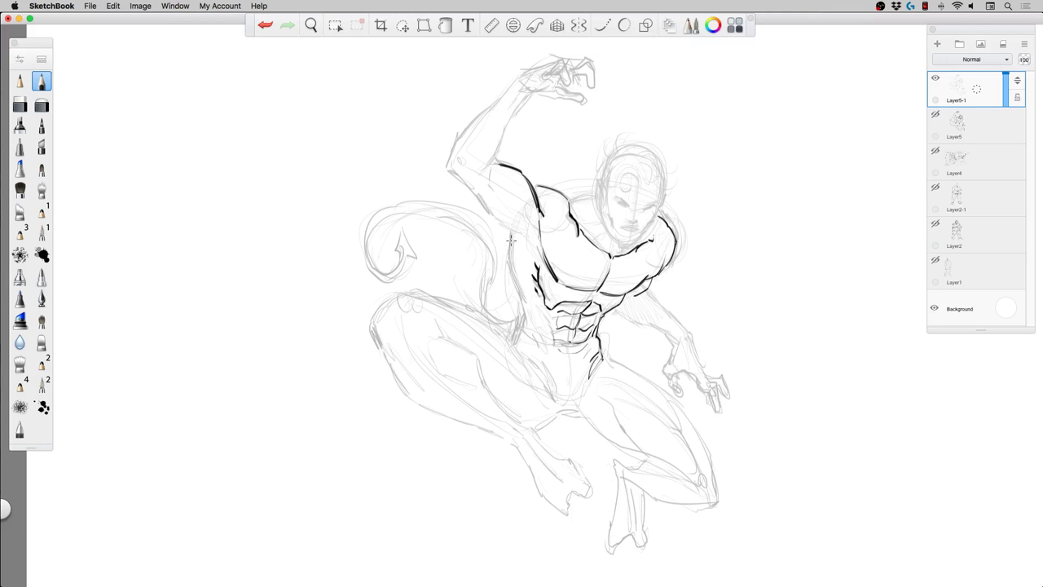
Darken the side of the torso down to the waist and outline the raised arm from armpit to wrist.
mouse_move(514, 234)
left_mouse_down()
mouse_move(513, 271)
mouse_move(528, 303)
mouse_move(517, 295)
mouse_move(528, 318)
mouse_move(519, 338)
mouse_move(555, 344)
mouse_move(551, 331)
left_mouse_up()
left_click_drag(551, 337, 556, 349)
mouse_move(489, 175)
left_mouse_down()
mouse_move(497, 198)
mouse_move(537, 227)
left_mouse_up()
mouse_move(525, 208)
left_mouse_down()
mouse_move(480, 194)
mouse_move(504, 225)
mouse_move(535, 235)
mouse_move(488, 208)
mouse_move(499, 227)
mouse_move(468, 175)
mouse_move(487, 212)
mouse_move(449, 162)
mouse_move(448, 171)
mouse_move(468, 120)
mouse_move(462, 130)
mouse_move(501, 96)
left_mouse_up()
mouse_move(513, 80)
left_mouse_down()
mouse_move(528, 97)
mouse_move(481, 171)
mouse_move(496, 165)
mouse_move(473, 171)
left_mouse_up()
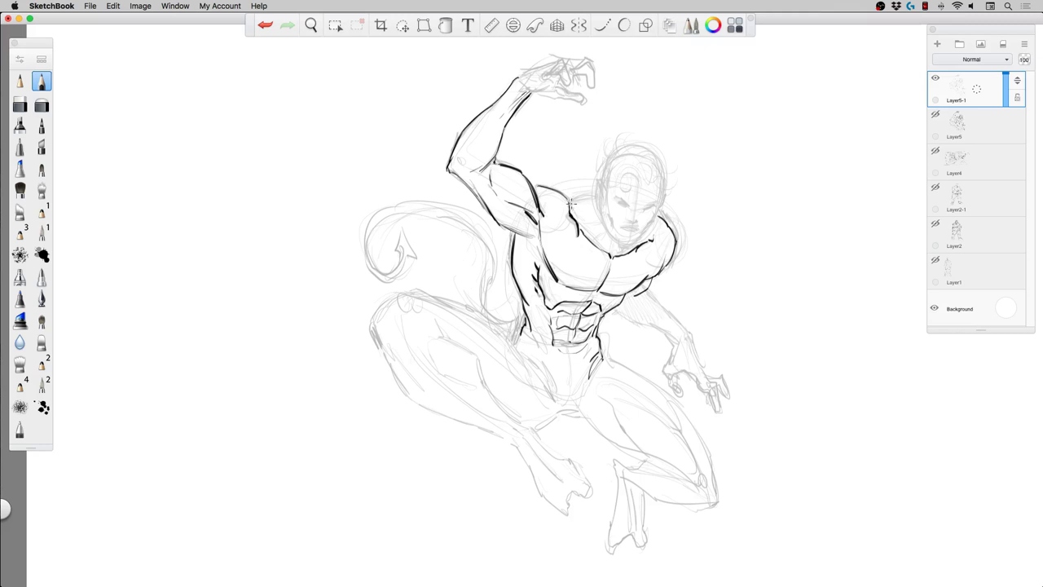
Draw the neck and collarbone lines, and define the jaw, scowling eyes, nose and mouth.
mouse_move(574, 207)
left_mouse_down()
mouse_move(592, 204)
mouse_move(598, 242)
mouse_move(611, 231)
mouse_move(627, 246)
mouse_move(624, 237)
left_mouse_up()
mouse_move(621, 250)
left_mouse_down()
mouse_move(636, 239)
mouse_move(608, 237)
mouse_move(639, 240)
mouse_move(615, 243)
mouse_move(604, 214)
mouse_move(644, 235)
mouse_move(650, 224)
mouse_move(642, 234)
left_mouse_up()
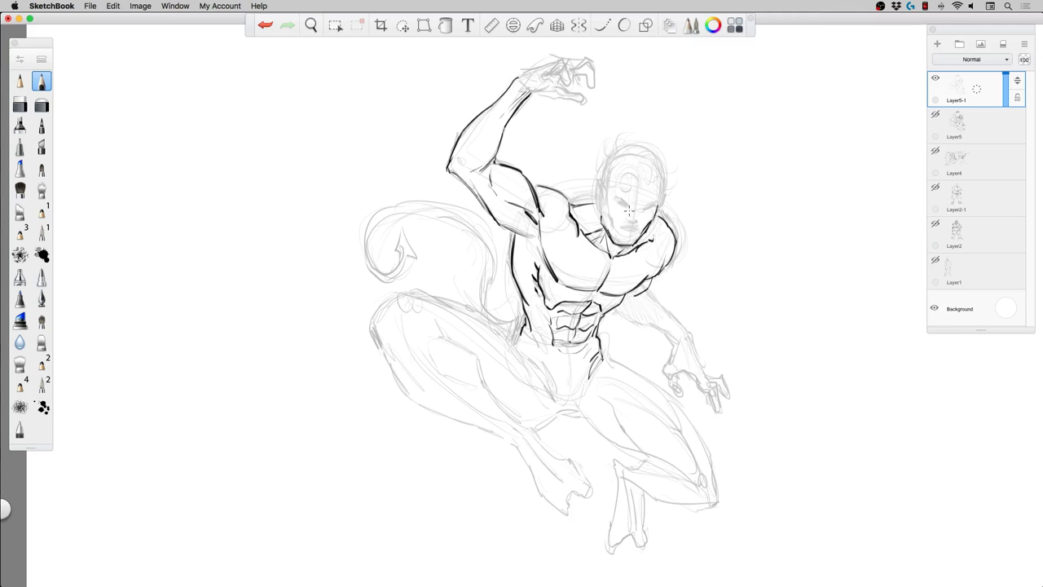
mouse_move(627, 207)
left_mouse_down()
mouse_move(617, 200)
mouse_move(654, 207)
mouse_move(626, 207)
left_mouse_up()
left_click_drag(616, 205, 651, 212)
left_click_drag(624, 234, 613, 220)
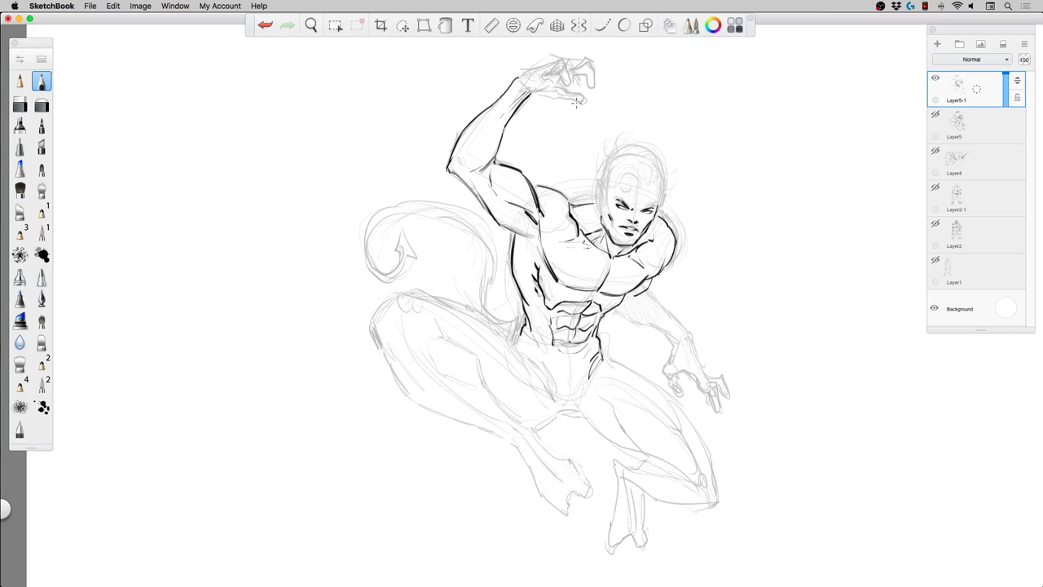
Add the ear and swept-back hair with a forehead curl, and refine the outer hairline and neck.
mouse_move(605, 198)
left_mouse_down()
mouse_move(599, 185)
mouse_move(603, 220)
left_mouse_up()
mouse_move(624, 178)
left_mouse_down()
mouse_move(634, 187)
mouse_move(624, 191)
mouse_move(634, 181)
mouse_move(643, 191)
mouse_move(619, 187)
mouse_move(662, 198)
mouse_move(655, 214)
left_mouse_up()
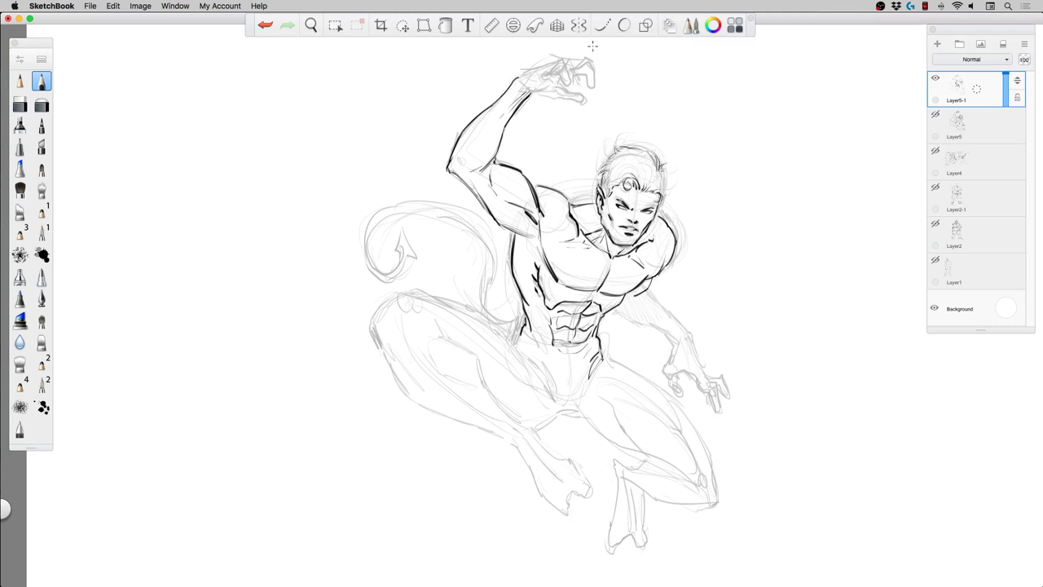
key("super+z")
left_click_drag(617, 145, 655, 153)
mouse_move(603, 218)
left_mouse_down()
mouse_move(600, 228)
mouse_move(628, 246)
left_mouse_up()
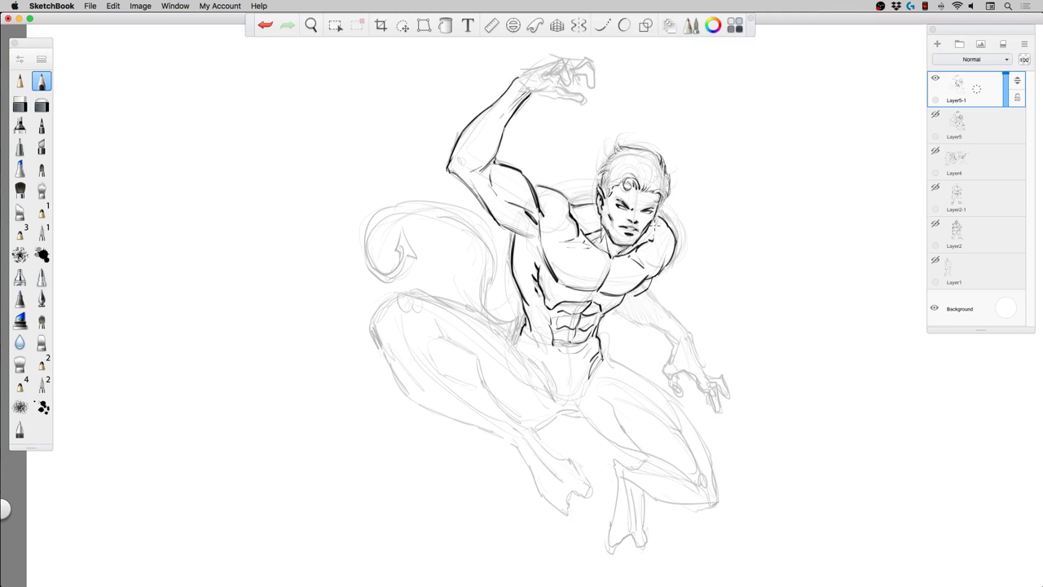
left_click_drag(653, 206, 659, 219)
Outline the lowered arm and its clawed hand, and redraw the adjoining shoulder's outer contour slightly narrower.
key("space")
mouse_move(649, 291)
left_mouse_down()
mouse_move(693, 337)
mouse_move(703, 368)
left_mouse_up()
mouse_move(614, 313)
left_mouse_down()
mouse_move(675, 339)
mouse_move(665, 366)
mouse_move(677, 371)
left_mouse_up()
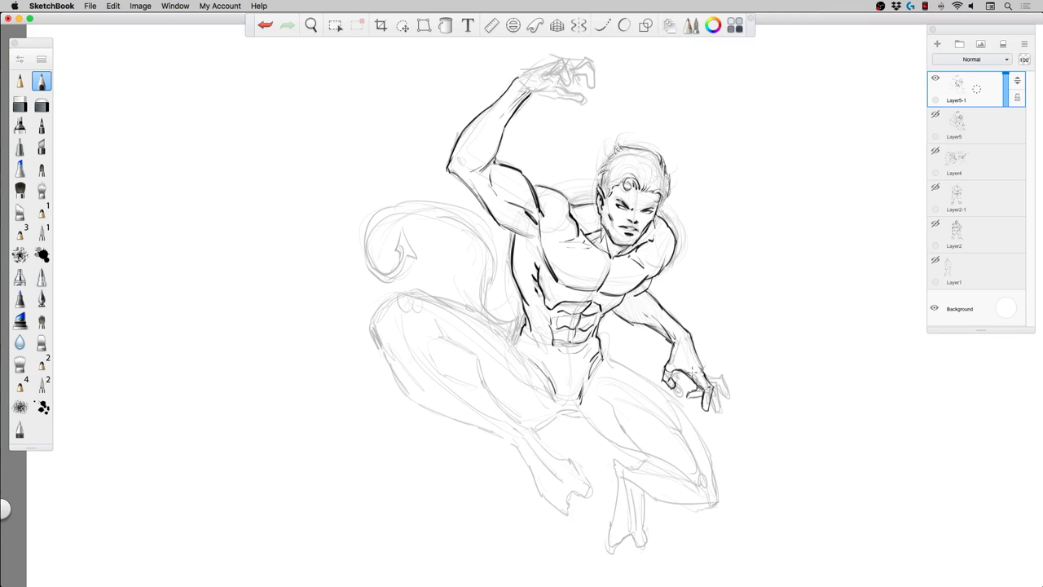
mouse_move(686, 395)
left_mouse_down()
mouse_move(724, 390)
mouse_move(721, 406)
mouse_move(720, 395)
left_mouse_up()
left_click_drag(673, 247, 660, 269)
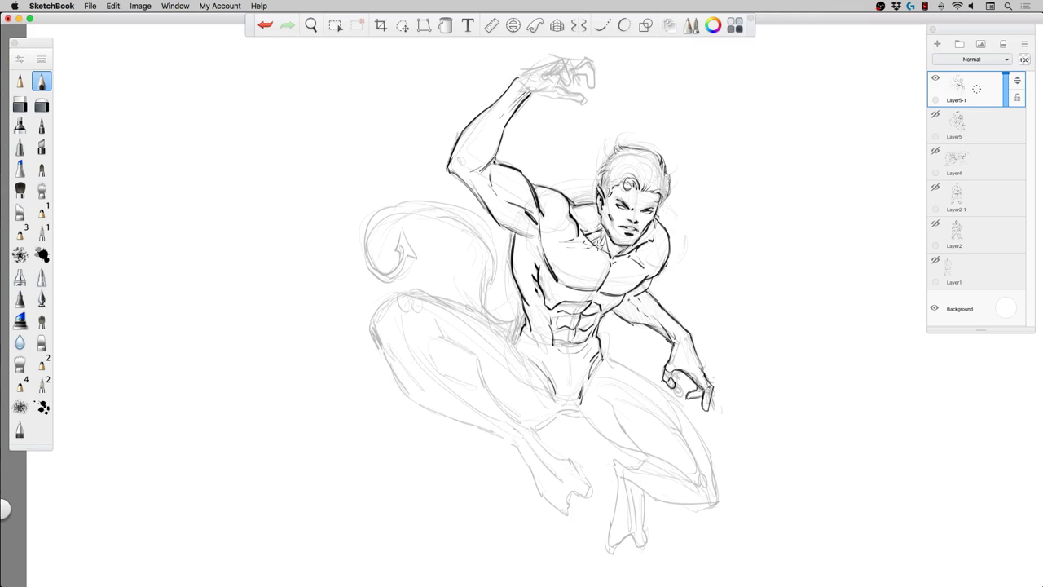
Outline the right-hand thigh and knee with dark contours and inner muscle lines.
key("space")
key("space")
left_click_drag(520, 349, 543, 294)
mouse_move(625, 307)
left_mouse_down()
mouse_move(694, 348)
mouse_move(681, 334)
mouse_move(704, 374)
mouse_move(691, 371)
mouse_move(735, 426)
mouse_move(727, 446)
mouse_move(672, 412)
mouse_move(692, 420)
mouse_move(668, 405)
mouse_move(634, 343)
left_mouse_up()
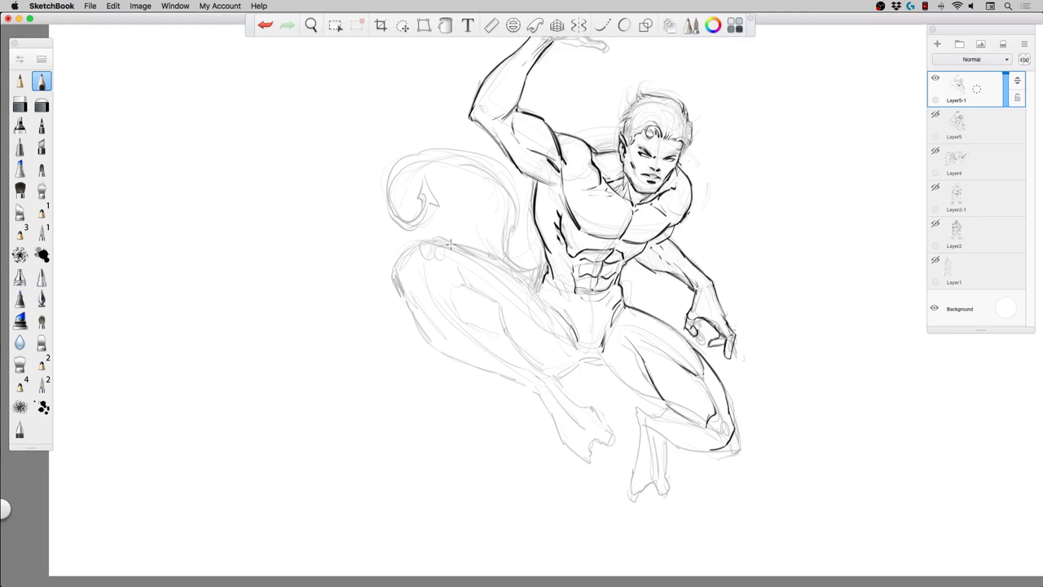
Outline the left-hand bent leg, adding the thigh curve, kneecap shape, inner muscle lines and ankle.
mouse_move(426, 272)
left_mouse_down()
mouse_move(438, 246)
mouse_move(477, 255)
mouse_move(472, 246)
mouse_move(516, 272)
mouse_move(530, 288)
mouse_move(506, 272)
mouse_move(564, 327)
left_mouse_up()
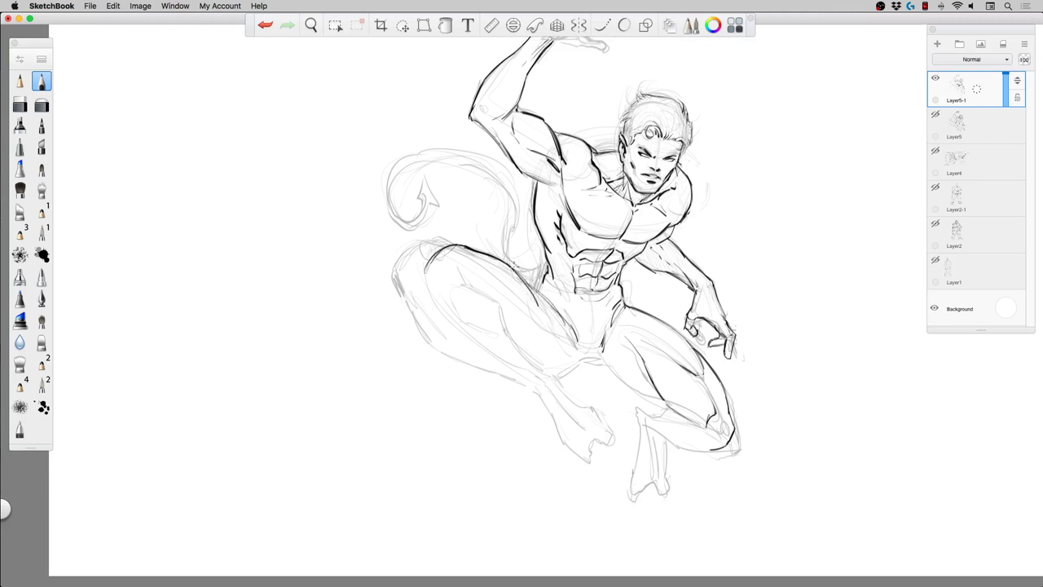
mouse_move(424, 272)
left_mouse_down()
mouse_move(460, 337)
mouse_move(519, 369)
left_mouse_up()
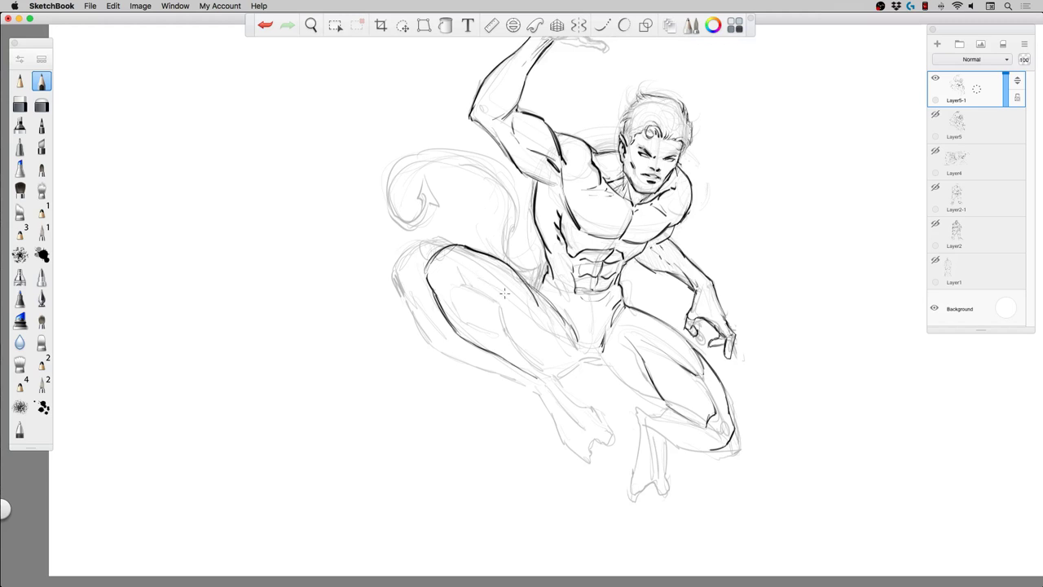
mouse_move(476, 280)
left_mouse_down()
mouse_move(515, 334)
mouse_move(499, 321)
mouse_move(548, 358)
mouse_move(537, 357)
mouse_move(539, 381)
left_mouse_up()
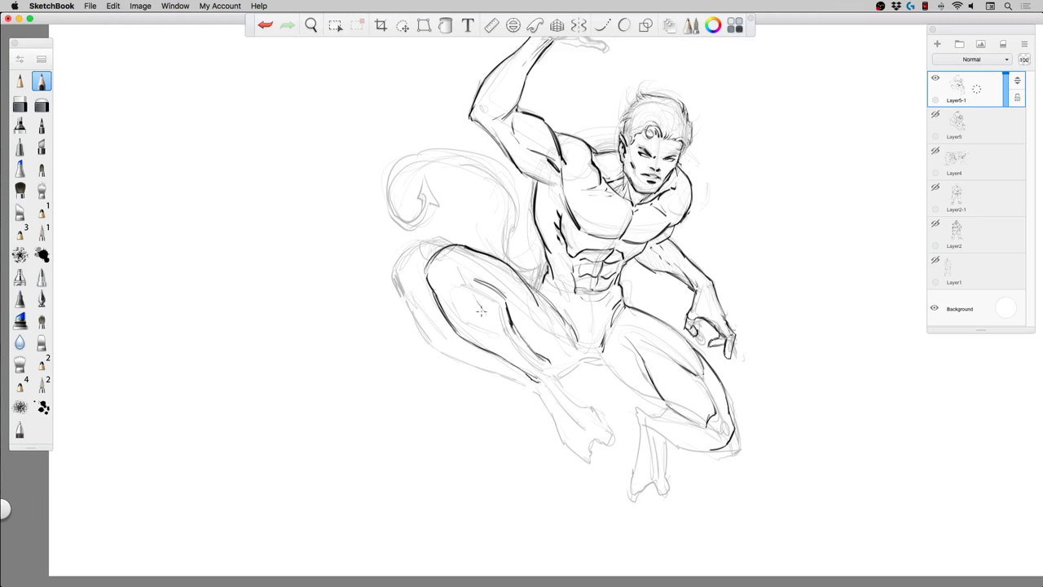
mouse_move(438, 290)
left_mouse_down()
mouse_move(459, 281)
mouse_move(455, 266)
mouse_move(442, 281)
mouse_move(485, 283)
left_mouse_up()
left_click_drag(540, 383, 559, 417)
left_click_drag(549, 362, 570, 391)
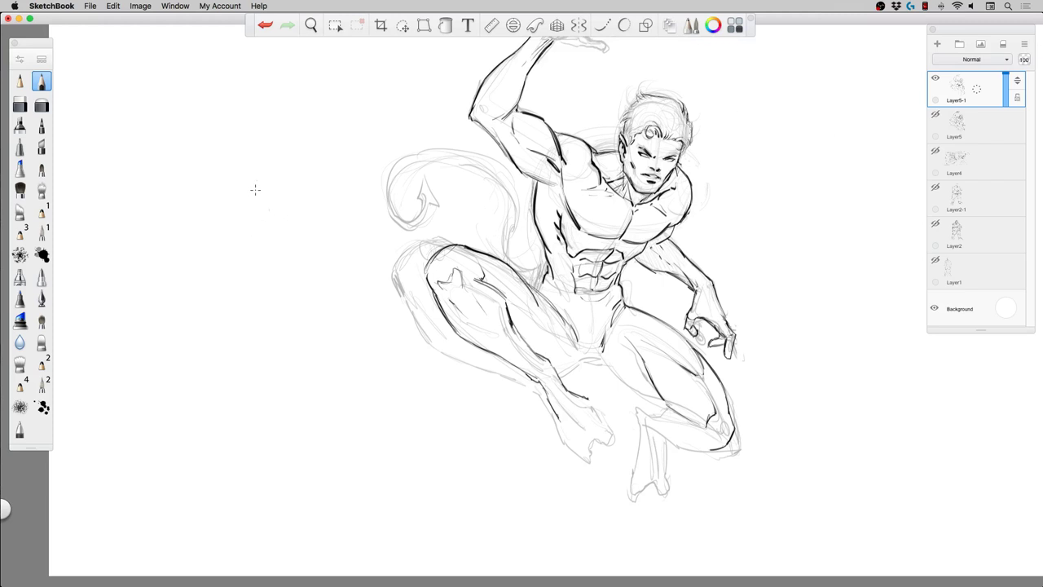
Sketch a large torso anatomy study in the empty space left of the figure, with neck, shoulders and side contours.
mouse_move(261, 149)
left_mouse_down()
mouse_move(226, 255)
mouse_move(247, 209)
mouse_move(229, 248)
mouse_move(218, 347)
mouse_move(290, 326)
mouse_move(305, 295)
left_mouse_up()
mouse_move(276, 154)
left_mouse_down()
mouse_move(289, 203)
mouse_move(363, 238)
mouse_move(319, 246)
mouse_move(309, 275)
mouse_move(334, 298)
mouse_move(305, 352)
mouse_move(291, 338)
mouse_move(344, 328)
mouse_move(316, 356)
mouse_move(286, 345)
left_mouse_up()
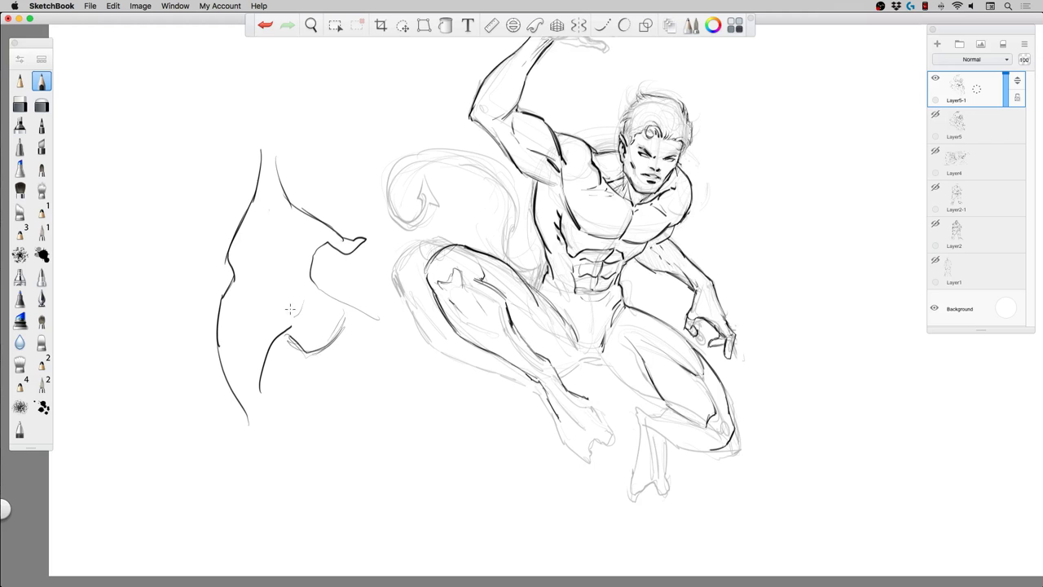
mouse_move(296, 272)
left_mouse_down()
mouse_move(288, 284)
mouse_move(253, 286)
mouse_move(273, 272)
left_mouse_up()
mouse_move(238, 161)
left_mouse_down()
mouse_move(200, 238)
mouse_move(200, 261)
mouse_move(195, 245)
mouse_move(204, 232)
mouse_move(184, 299)
mouse_move(207, 370)
left_mouse_up()
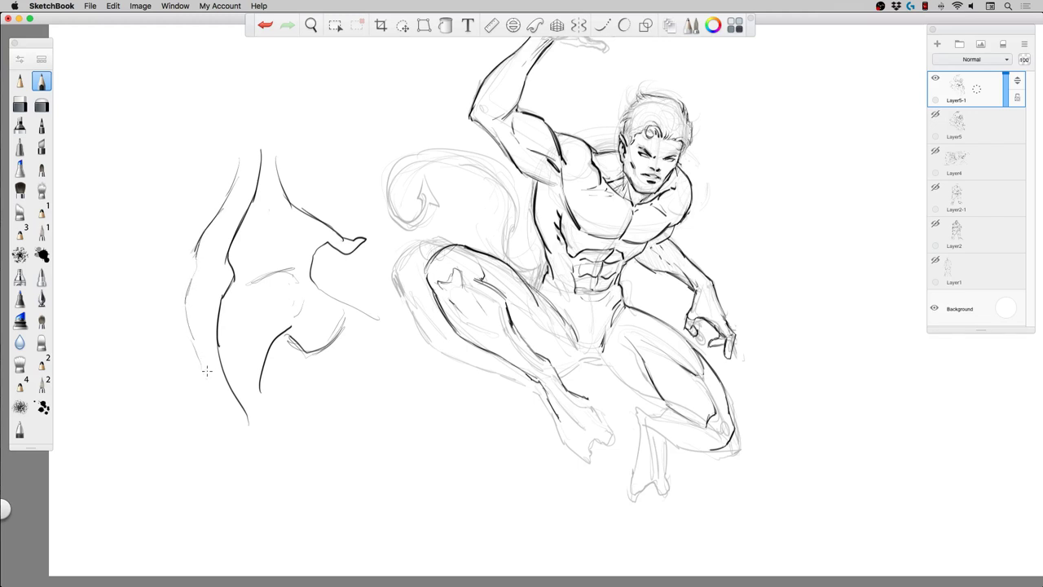
mouse_move(195, 246)
left_mouse_down()
mouse_move(200, 235)
mouse_move(218, 281)
left_mouse_up()
mouse_move(207, 228)
left_mouse_down()
mouse_move(155, 269)
mouse_move(158, 306)
mouse_move(235, 495)
left_mouse_up()
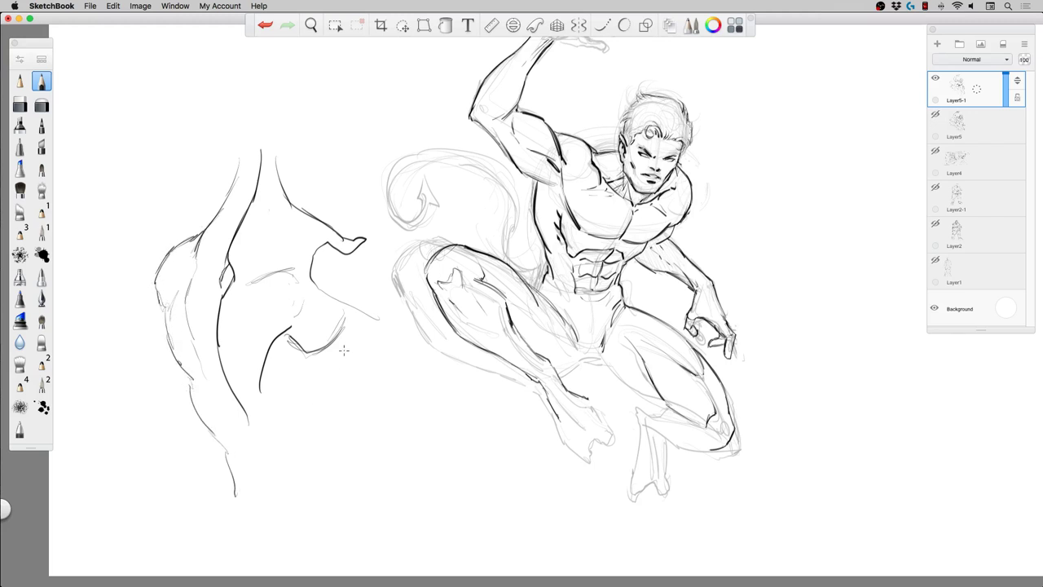
Hatch the curved muscle edges below the shoulder and along the ribs of the torso study.
mouse_move(373, 397)
left_mouse_down()
mouse_move(302, 435)
mouse_move(371, 404)
left_mouse_up()
left_click_drag(351, 328, 331, 347)
left_click_drag(367, 399, 321, 436)
left_click_drag(377, 377, 323, 431)
left_click_drag(378, 398, 314, 440)
left_click_drag(357, 338, 317, 363)
left_click_drag(357, 329, 314, 358)
mouse_move(370, 396)
left_mouse_down()
mouse_move(344, 423)
mouse_move(346, 473)
left_mouse_up()
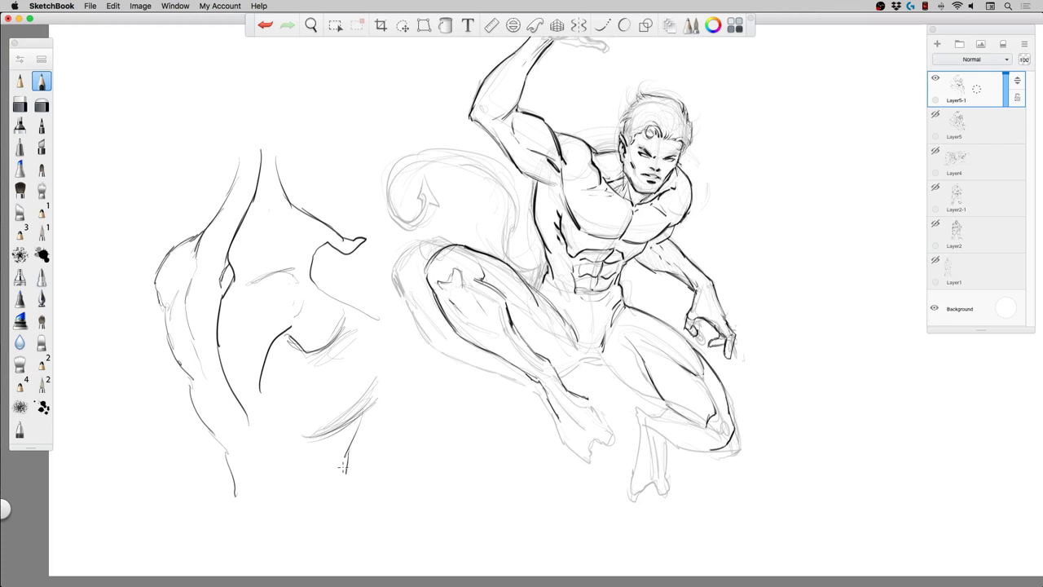
Close the torso study at the waist with a curved base and add vertical lower-back muscle lines.
mouse_move(357, 434)
left_mouse_down()
mouse_move(351, 497)
mouse_move(292, 518)
mouse_move(226, 493)
left_mouse_up()
mouse_move(250, 450)
left_mouse_down()
mouse_move(259, 515)
mouse_move(246, 503)
left_mouse_up()
left_click_drag(234, 426, 251, 505)
left_click_drag(223, 457, 231, 494)
left_click_drag(233, 471, 234, 492)
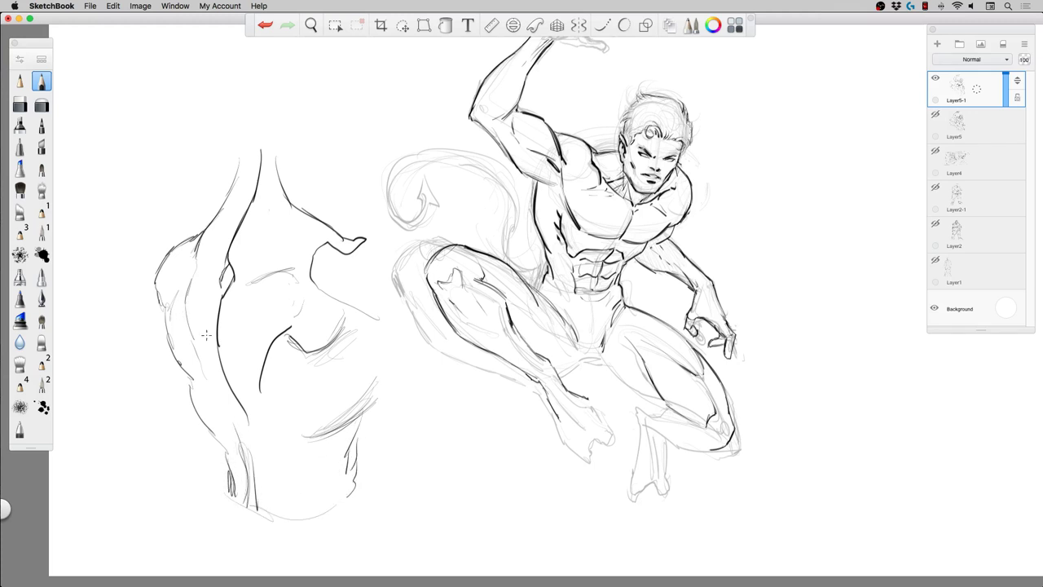
Reinforce the torso study's neck, shoulder slope and inner muscle contours with extra strokes and small accents.
left_click_drag(243, 157, 232, 195)
left_click_drag(236, 181, 202, 227)
left_click_drag(263, 274, 305, 259)
left_click_drag(300, 205, 347, 225)
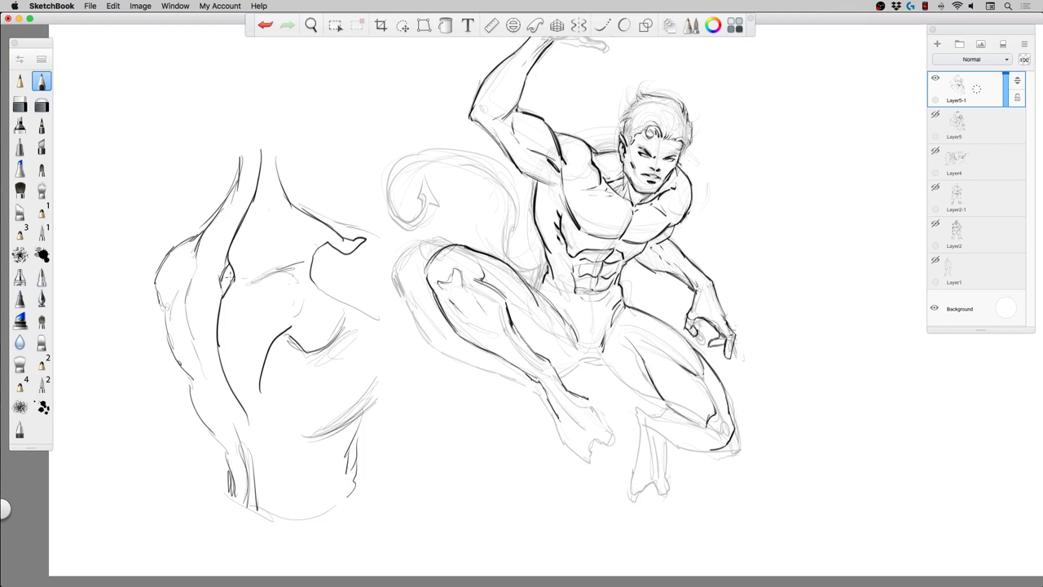
left_click_drag(229, 275, 216, 300)
left_click_drag(277, 335, 261, 421)
mouse_move(192, 340)
left_mouse_down()
mouse_move(197, 368)
mouse_move(211, 401)
mouse_move(202, 379)
left_mouse_up()
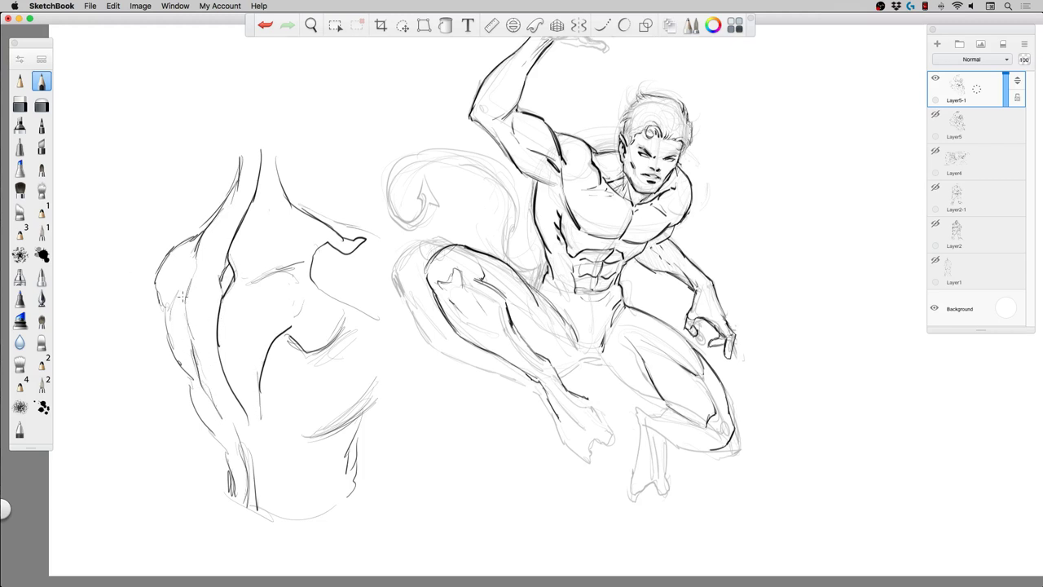
mouse_move(194, 266)
left_mouse_down()
mouse_move(187, 284)
mouse_move(186, 265)
left_mouse_up()
mouse_move(380, 364)
left_mouse_down()
mouse_move(357, 389)
mouse_move(371, 373)
left_mouse_up()
left_click_drag(377, 237, 392, 240)
Darken the underside of the right-hand thigh and outline the folded lower leg and its two-toed foot.
mouse_move(551, 366)
left_mouse_down()
mouse_move(592, 364)
mouse_move(685, 423)
left_mouse_up()
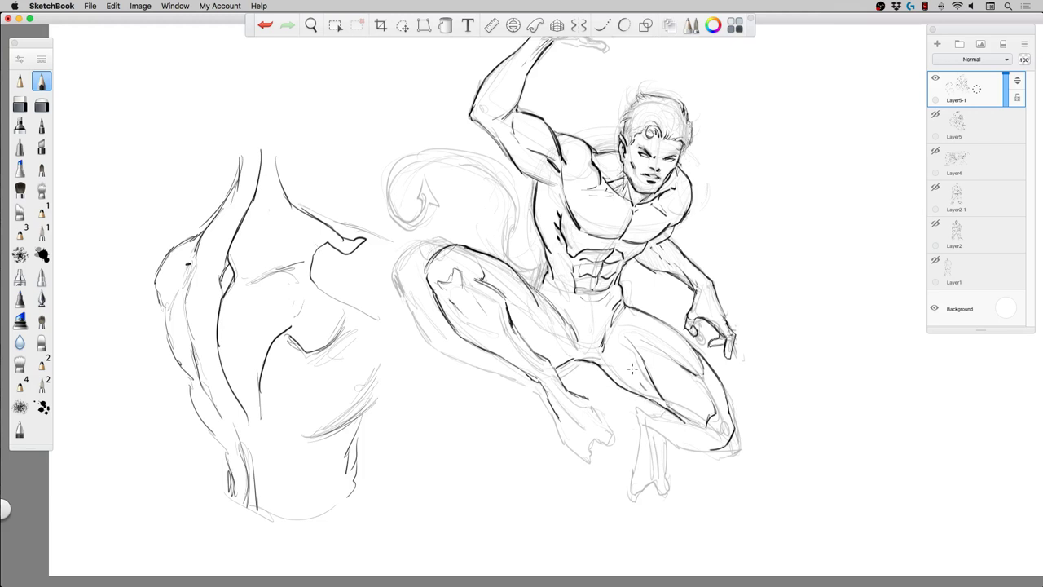
mouse_move(632, 369)
left_mouse_down()
mouse_move(621, 328)
mouse_move(658, 415)
mouse_move(636, 412)
mouse_move(630, 495)
mouse_move(648, 479)
mouse_move(663, 494)
mouse_move(670, 484)
mouse_move(663, 439)
left_mouse_up()
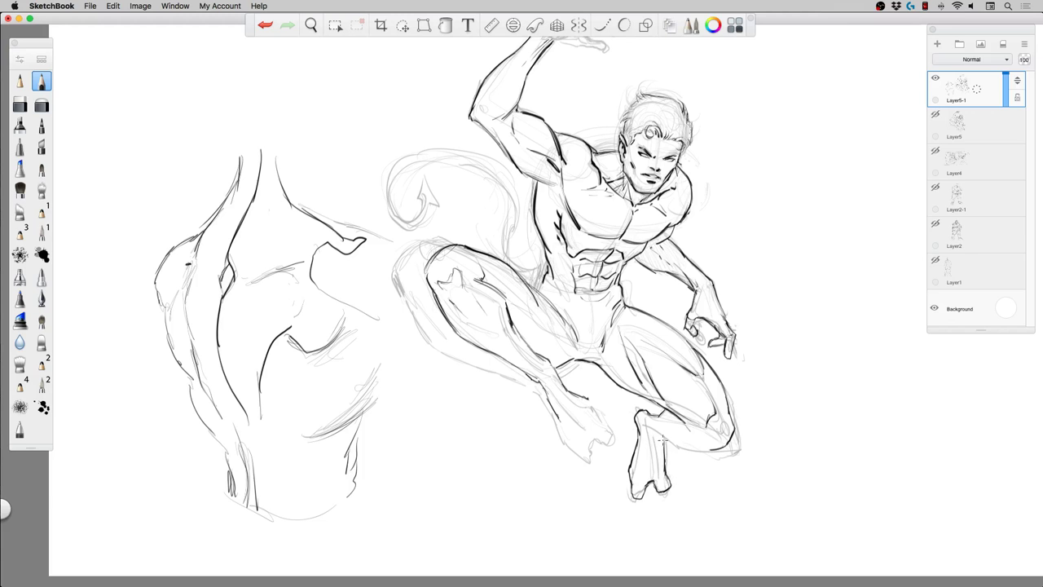
mouse_move(649, 479)
left_mouse_down()
mouse_move(644, 455)
mouse_move(648, 473)
mouse_move(654, 429)
mouse_move(701, 451)
mouse_move(723, 418)
mouse_move(691, 408)
mouse_move(678, 430)
mouse_move(696, 440)
mouse_move(640, 433)
left_mouse_up()
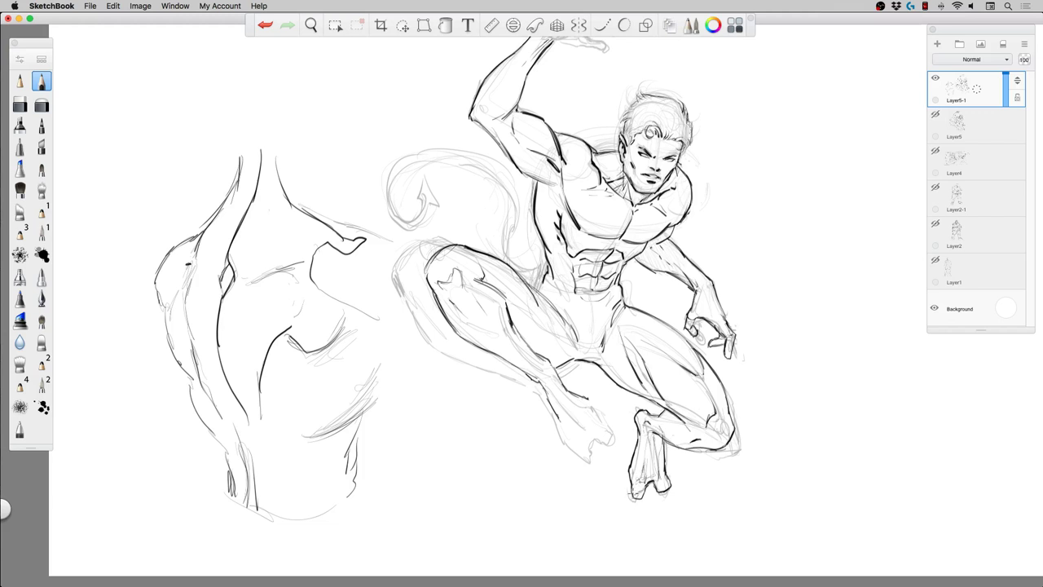
mouse_move(633, 495)
left_mouse_down()
mouse_move(637, 504)
mouse_move(663, 494)
mouse_move(669, 468)
left_mouse_up()
Add muscle accents to the torso, hip and left-hand knee, and outline the left-hand foot.
left_click_drag(571, 324, 576, 352)
left_click_drag(559, 160, 567, 192)
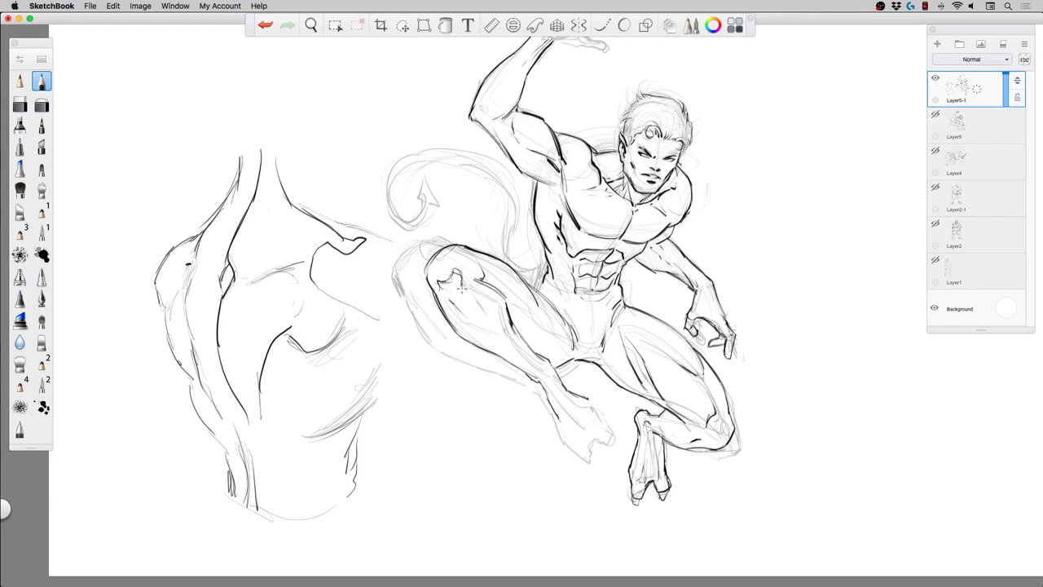
mouse_move(462, 285)
left_mouse_down()
mouse_move(458, 302)
mouse_move(472, 329)
mouse_move(487, 342)
mouse_move(504, 328)
left_mouse_up()
left_click_drag(581, 318, 596, 317)
mouse_move(586, 461)
left_mouse_down()
mouse_move(590, 433)
mouse_move(617, 438)
mouse_move(567, 387)
left_mouse_up()
Sketch a small head study with face contour, jaw, neck and ear in the empty space right of the figure.
mouse_move(877, 350)
left_mouse_down()
mouse_move(889, 405)
mouse_move(872, 527)
mouse_move(827, 521)
mouse_move(853, 531)
mouse_move(802, 504)
left_mouse_up()
mouse_move(852, 531)
left_mouse_down()
mouse_move(824, 538)
mouse_move(820, 576)
left_mouse_up()
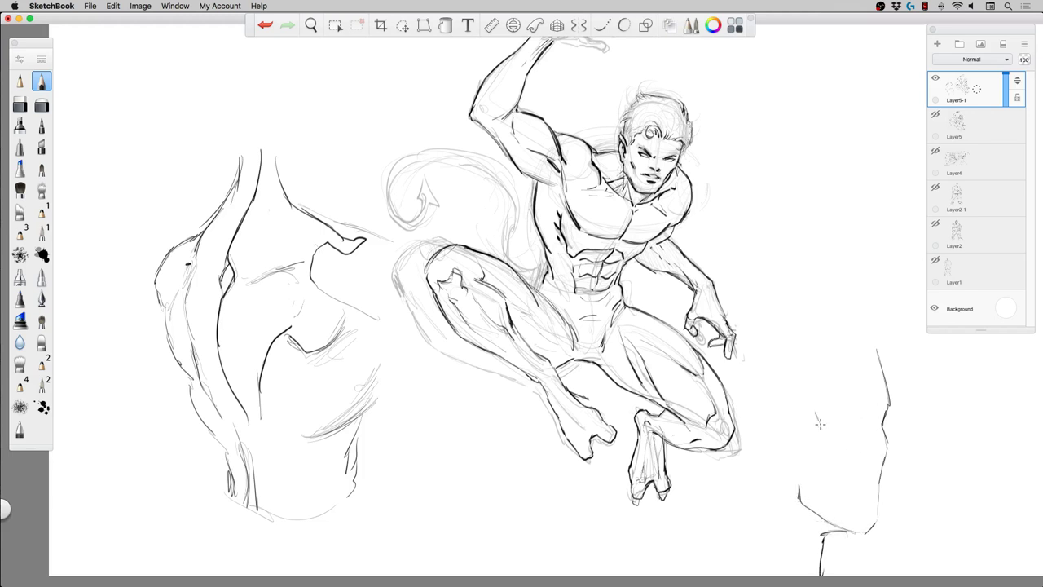
mouse_move(821, 425)
left_mouse_down()
mouse_move(804, 432)
mouse_move(806, 458)
left_mouse_up()
mouse_move(818, 418)
left_mouse_down()
mouse_move(810, 409)
mouse_move(800, 458)
mouse_move(807, 403)
mouse_move(820, 418)
mouse_move(811, 490)
mouse_move(851, 533)
left_mouse_up()
mouse_move(810, 488)
left_mouse_down()
mouse_move(852, 533)
mouse_move(824, 542)
left_mouse_up()
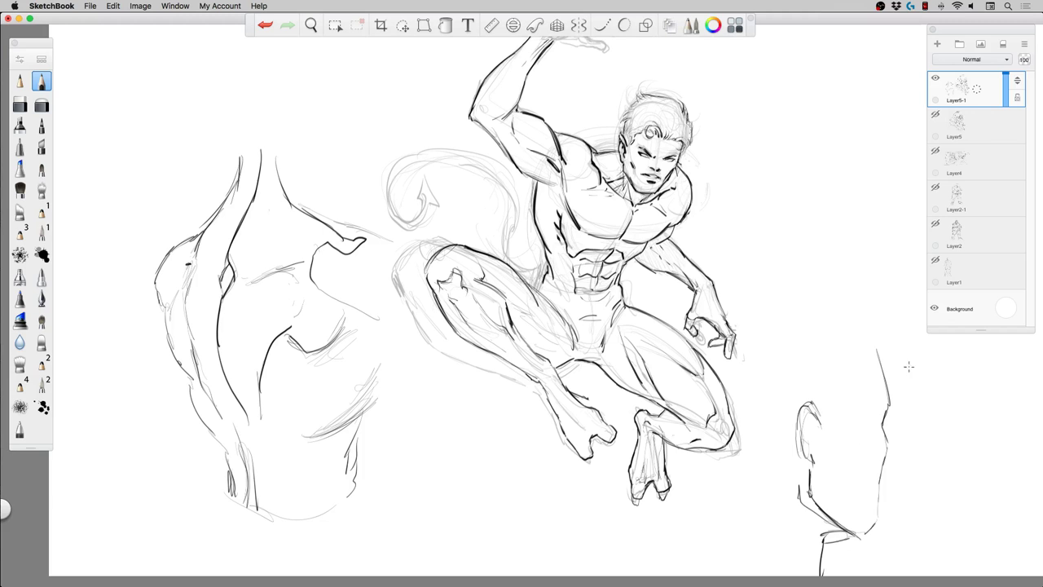
Darken the head study's face and jaw contour, add a bold oval over the ear, and mark the cheek.
mouse_move(884, 420)
left_mouse_down()
mouse_move(899, 457)
mouse_move(890, 496)
mouse_move(867, 528)
left_mouse_up()
key("super+z")
left_click_drag(880, 429, 879, 494)
left_click_drag(879, 494, 862, 538)
mouse_move(882, 426)
left_mouse_down()
mouse_move(869, 347)
mouse_move(850, 363)
mouse_move(836, 425)
mouse_move(820, 400)
mouse_move(821, 446)
mouse_move(839, 444)
mouse_move(828, 397)
mouse_move(822, 423)
mouse_move(827, 403)
mouse_move(802, 436)
mouse_move(805, 415)
mouse_move(806, 444)
mouse_move(833, 436)
mouse_move(842, 448)
mouse_move(881, 413)
mouse_move(886, 337)
mouse_move(864, 354)
left_mouse_up()
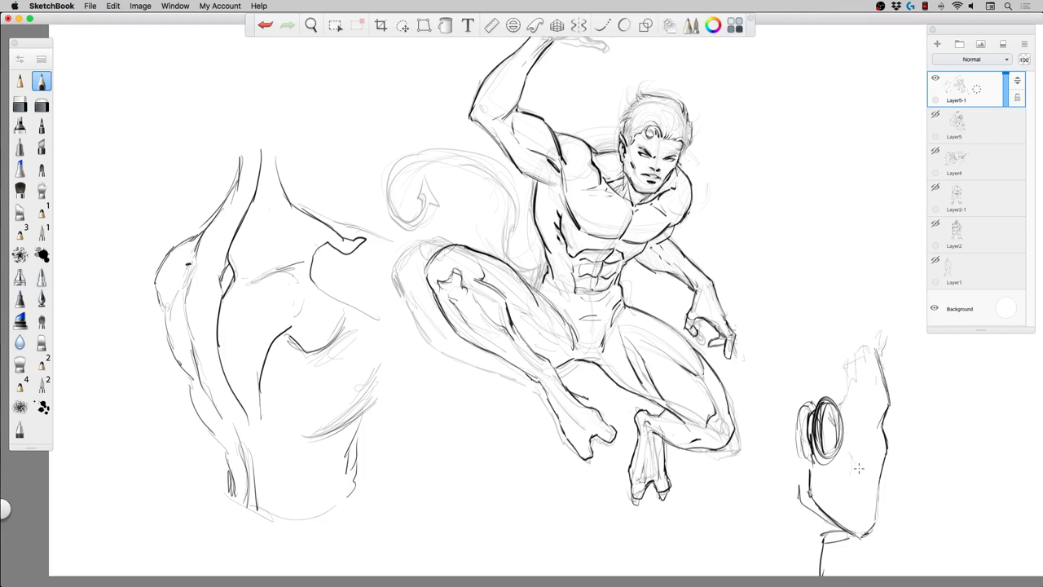
left_click_drag(855, 473, 859, 453)
left_click_drag(883, 425, 890, 456)
Undo the last head-study strokes, redo the cheek marks, and clean away the lines around the ear oval.
key("super+z")
key("super+z")
key("super+z")
key("super+z")
left_click_drag(861, 459, 862, 486)
mouse_move(803, 405)
left_mouse_down()
mouse_move(799, 454)
mouse_move(801, 427)
mouse_move(836, 438)
left_mouse_up()
left_click_drag(819, 428, 821, 451)
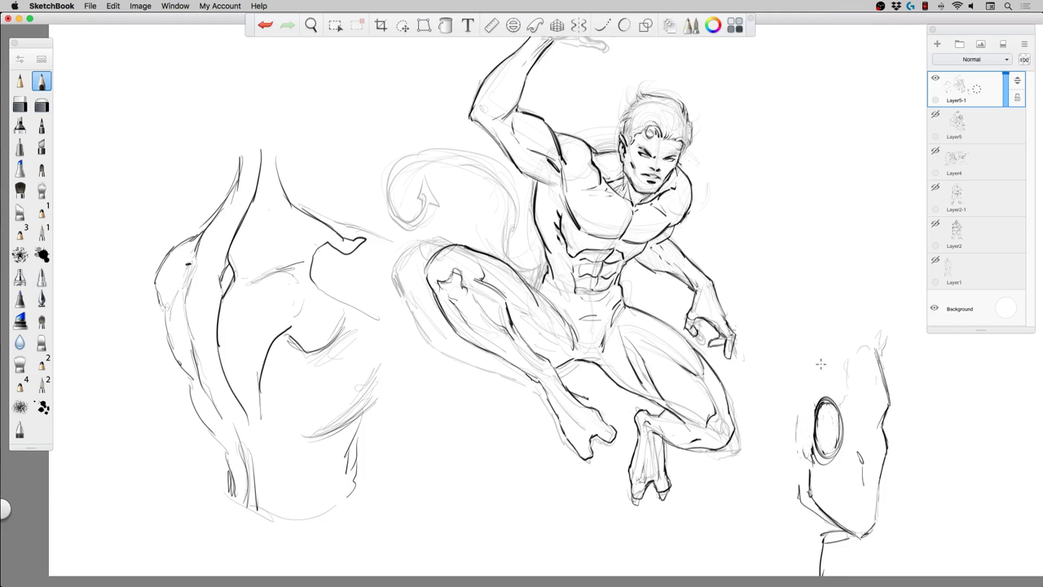
Erase the head study to the right of the figure.
left_click_drag(886, 375, 880, 495)
left_click_drag(879, 339, 887, 410)
mouse_move(870, 520)
left_mouse_down()
mouse_move(881, 398)
mouse_move(846, 355)
mouse_move(822, 370)
mouse_move(827, 457)
mouse_move(834, 441)
mouse_move(826, 493)
mouse_move(795, 404)
mouse_move(816, 509)
mouse_move(859, 536)
mouse_move(840, 525)
mouse_move(833, 545)
mouse_move(846, 549)
mouse_move(877, 506)
mouse_move(867, 465)
mouse_move(868, 490)
left_mouse_up()
mouse_move(889, 371)
left_mouse_down()
mouse_move(870, 328)
mouse_move(888, 332)
left_mouse_up()
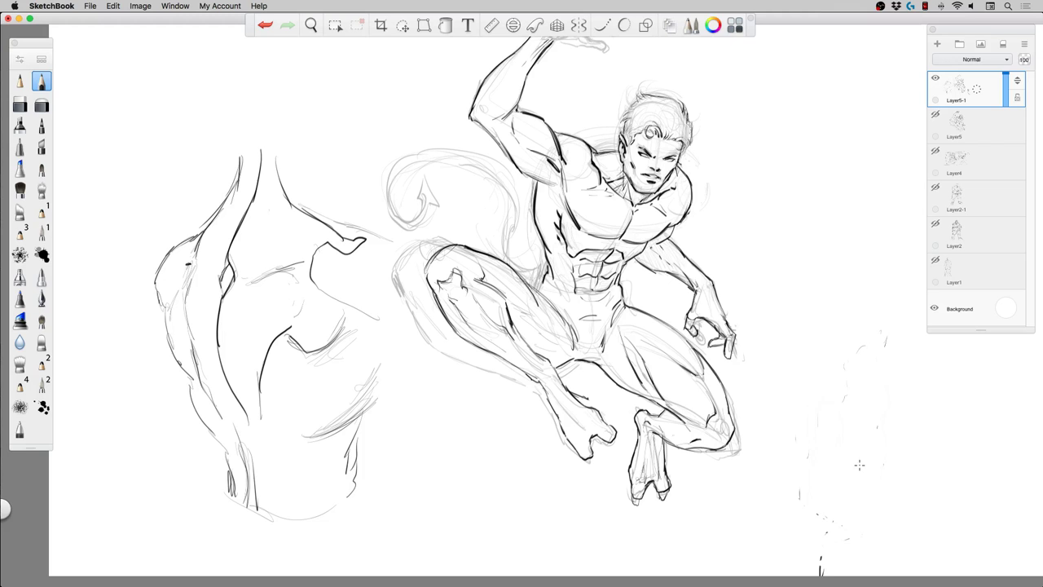
Add costume lines to the figure: a centre seam and side lines at the pelvis, and pointed shoulder edges.
left_click_drag(583, 331, 583, 354)
mouse_move(577, 296)
left_mouse_down()
mouse_move(582, 329)
mouse_move(550, 252)
left_mouse_up()
mouse_move(602, 346)
left_mouse_down()
mouse_move(621, 284)
mouse_move(609, 311)
left_mouse_up()
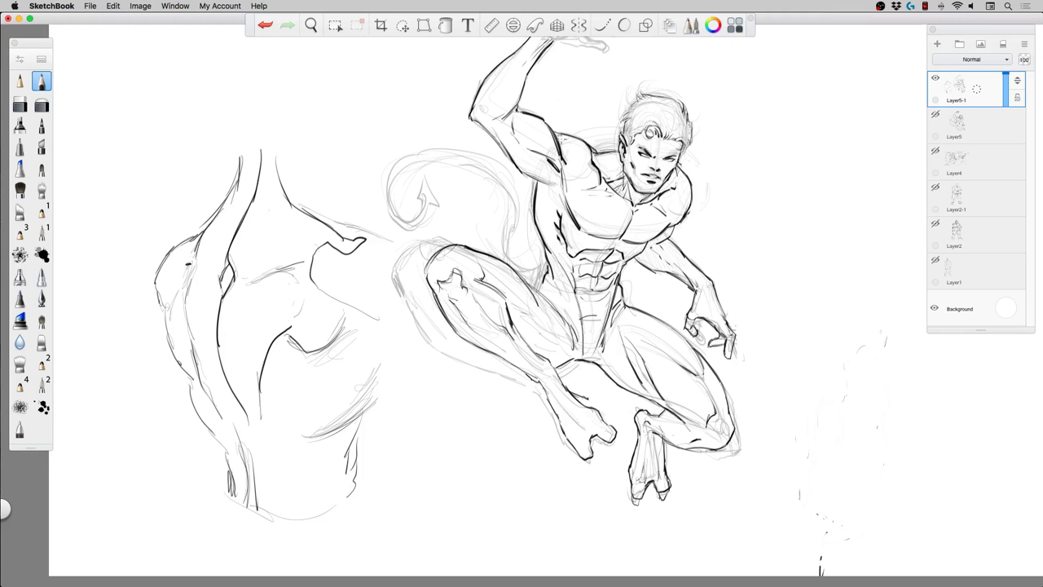
mouse_move(554, 120)
left_mouse_down()
mouse_move(568, 192)
mouse_move(552, 123)
mouse_move(602, 158)
left_mouse_up()
mouse_move(672, 161)
left_mouse_down()
mouse_move(704, 191)
mouse_move(664, 226)
left_mouse_up()
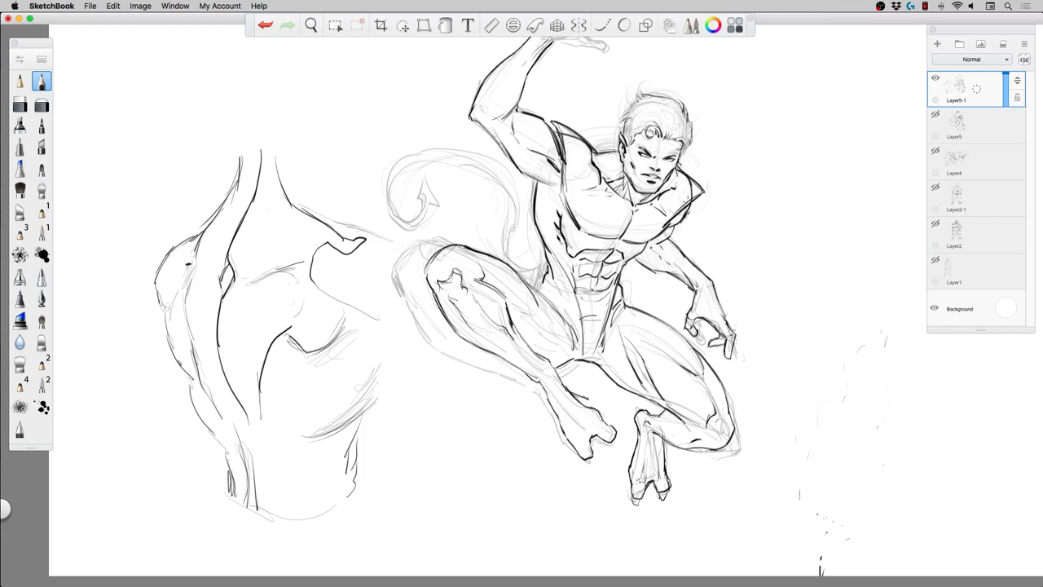
Add costume details to the figure: collar strokes, a round crossed chest emblem, and boot-top lines around both knees.
left_click_drag(705, 191, 681, 209)
mouse_move(603, 245)
left_mouse_down()
mouse_move(641, 232)
mouse_move(620, 245)
mouse_move(621, 259)
mouse_move(603, 237)
mouse_move(607, 222)
mouse_move(619, 256)
left_mouse_up()
mouse_move(617, 217)
left_mouse_down()
mouse_move(632, 257)
mouse_move(637, 222)
mouse_move(644, 229)
mouse_move(600, 246)
mouse_move(608, 218)
mouse_move(600, 245)
left_mouse_up()
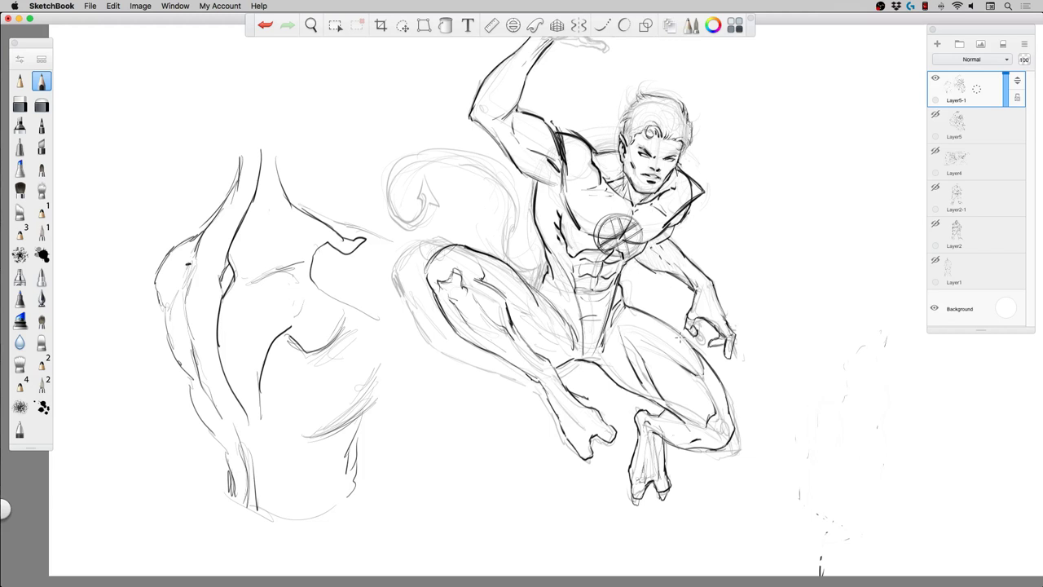
mouse_move(676, 423)
left_mouse_down()
mouse_move(683, 444)
mouse_move(663, 440)
left_mouse_up()
mouse_move(472, 291)
left_mouse_down()
mouse_move(486, 315)
mouse_move(461, 326)
mouse_move(453, 318)
mouse_move(494, 288)
mouse_move(505, 297)
mouse_move(474, 344)
mouse_move(453, 327)
left_mouse_up()
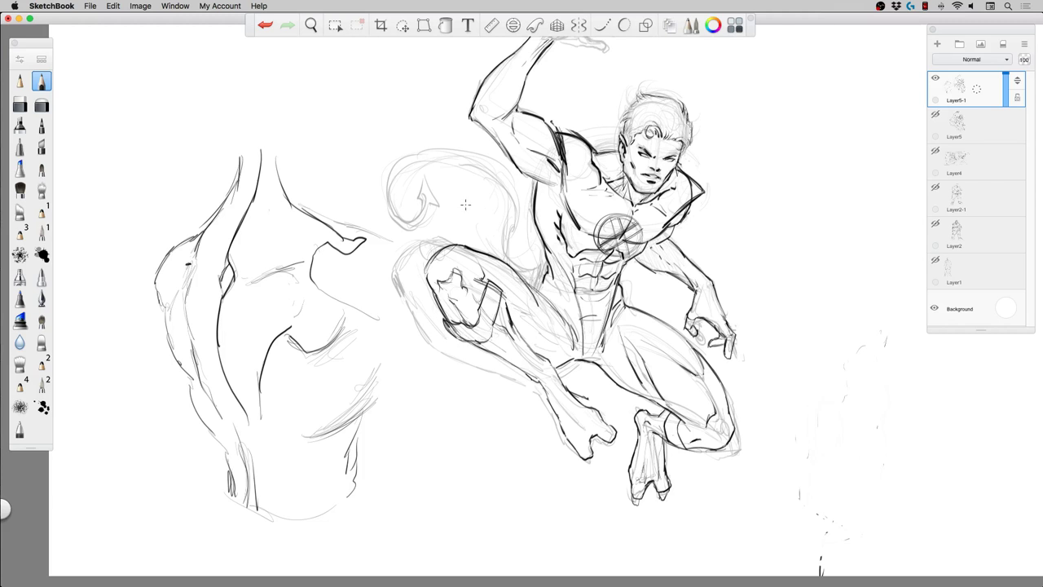
Darken the raised hand's wrist, knuckles and curled fingers with bold contour lines.
key("space")
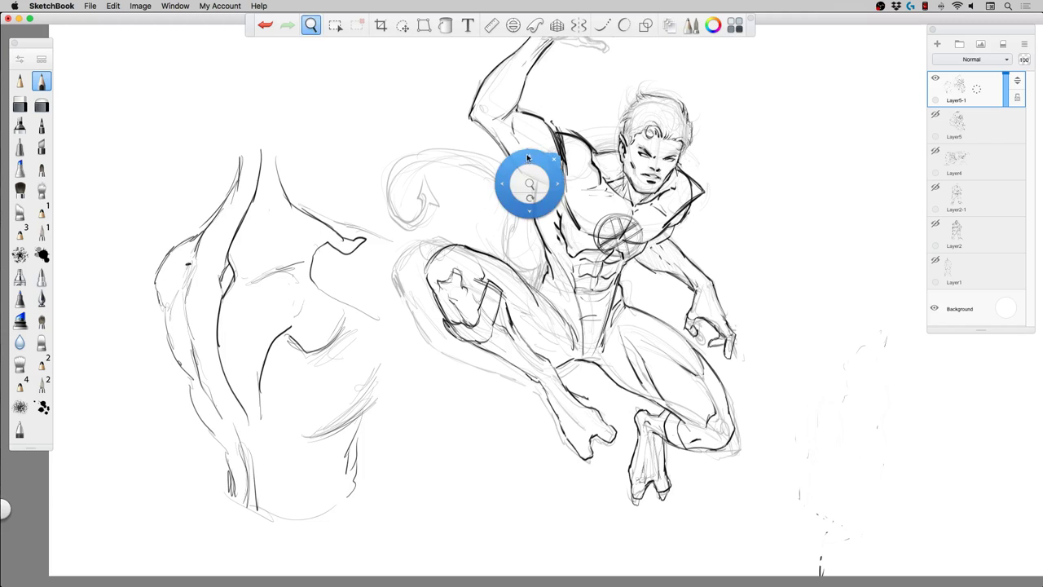
mouse_move(532, 186)
left_mouse_down()
mouse_move(519, 182)
mouse_move(564, 236)
left_mouse_up()
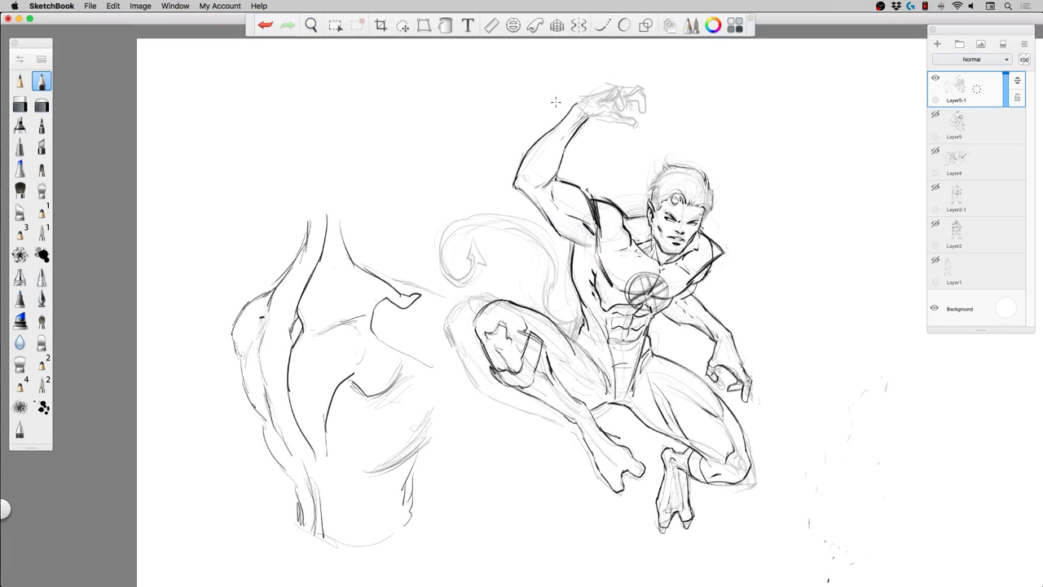
mouse_move(576, 104)
left_mouse_down()
mouse_move(618, 89)
mouse_move(624, 110)
mouse_move(610, 100)
mouse_move(588, 121)
left_mouse_up()
mouse_move(617, 85)
left_mouse_down()
mouse_move(640, 94)
mouse_move(639, 122)
mouse_move(618, 109)
mouse_move(585, 125)
mouse_move(630, 129)
mouse_move(615, 106)
mouse_move(600, 116)
left_mouse_up()
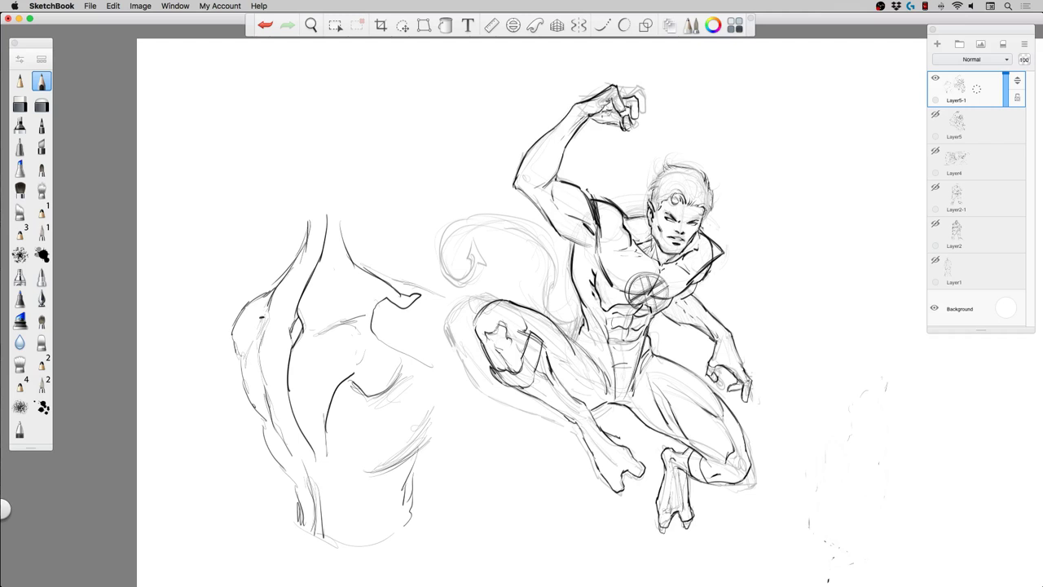
left_click_drag(632, 122, 639, 114)
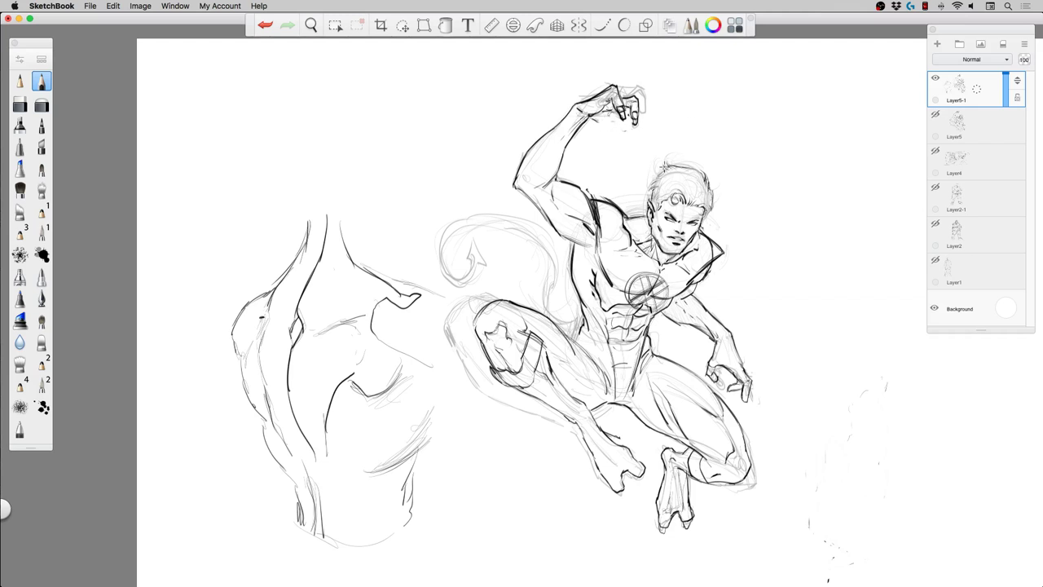
Add tousled, spiky strands around the figure's hair outline and touch up the jaw.
left_click_drag(666, 167, 644, 199)
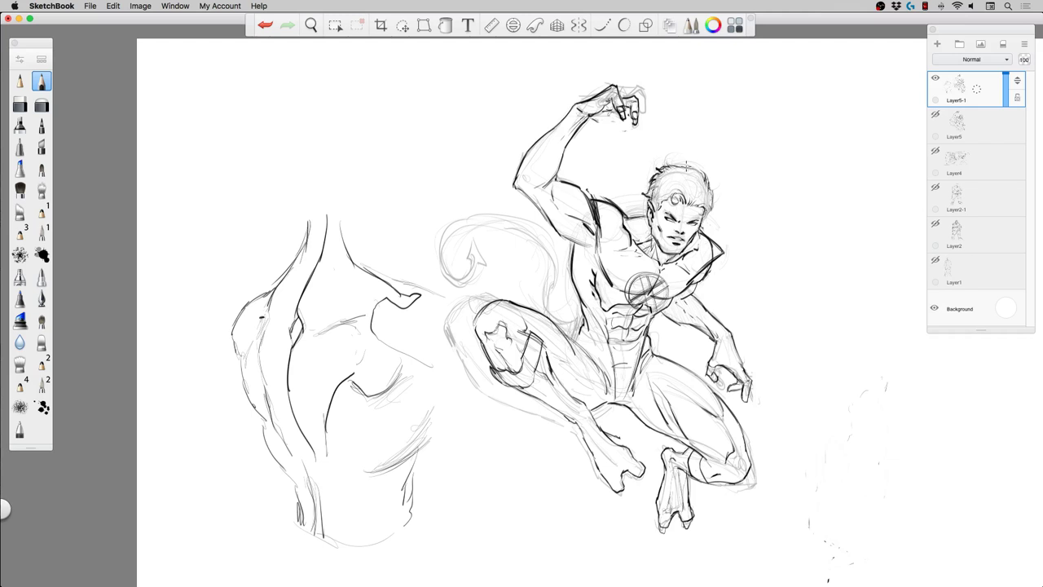
mouse_move(686, 167)
left_mouse_down()
mouse_move(687, 156)
mouse_move(677, 166)
mouse_move(717, 189)
mouse_move(721, 211)
left_mouse_up()
left_click_drag(658, 247, 672, 259)
Lasso the figure's facial features and nudge them slightly into place within the head.
left_click(402, 26)
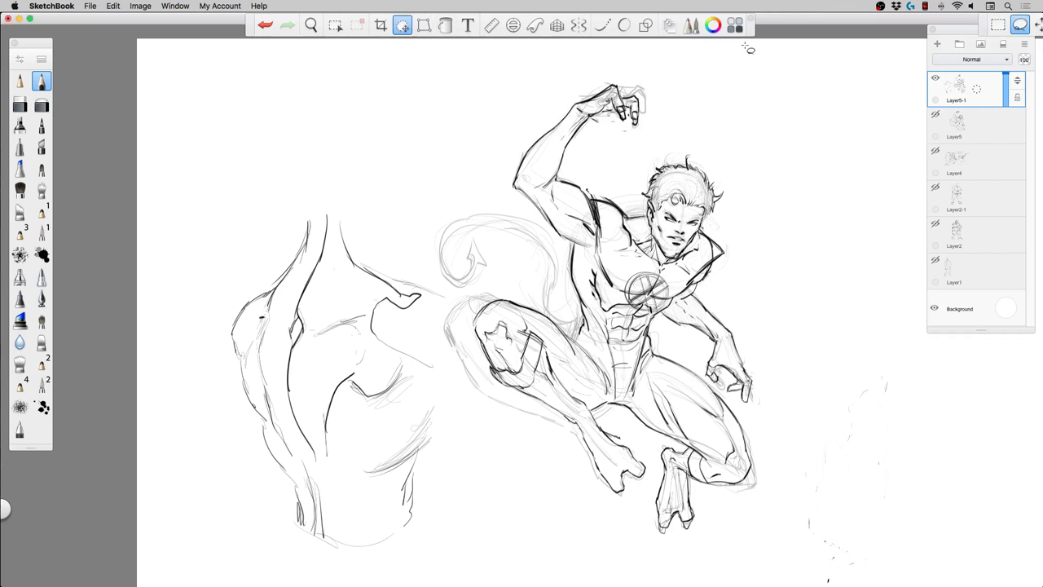
mouse_move(657, 229)
left_mouse_down()
mouse_move(673, 196)
mouse_move(693, 195)
mouse_move(728, 218)
mouse_move(690, 247)
mouse_move(652, 218)
left_mouse_up()
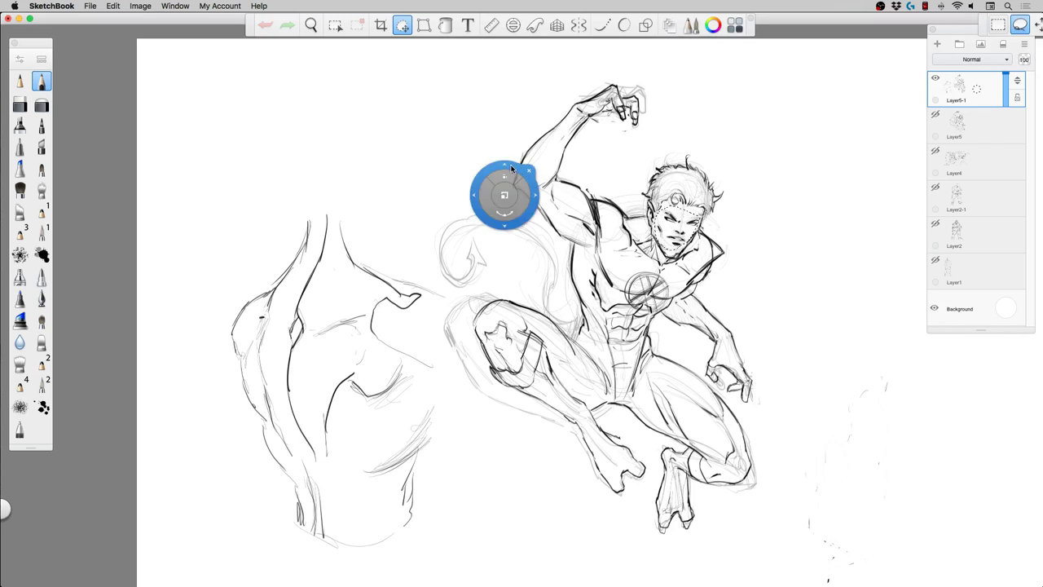
left_click_drag(512, 166, 515, 169)
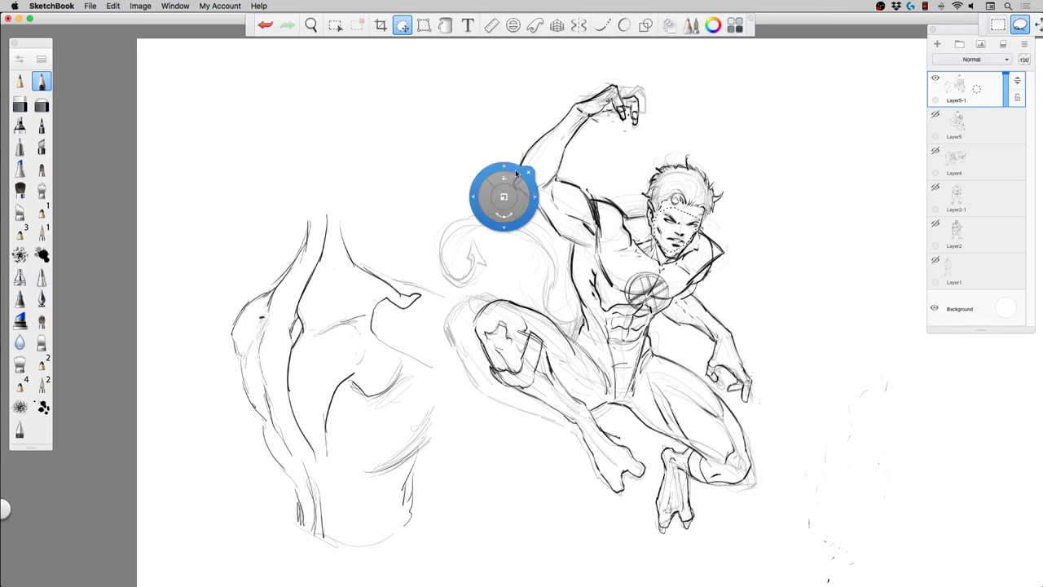
left_click(509, 146)
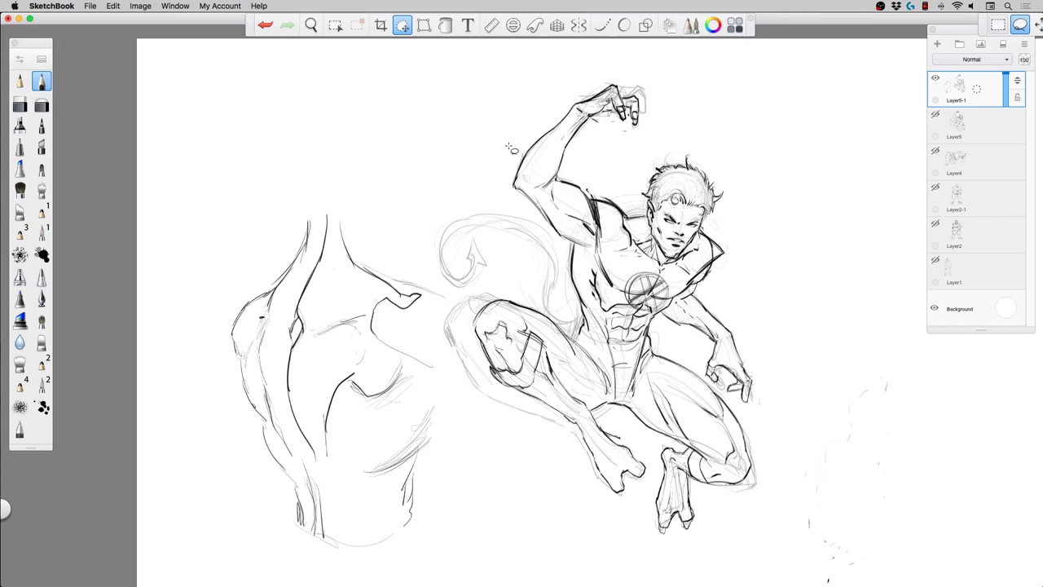
Erase the faint construction lines outside the figure's raised knee and lower leg.
left_click_drag(440, 326, 470, 392)
left_click(430, 272)
left_click(22, 104)
mouse_move(446, 328)
left_mouse_down()
mouse_move(481, 392)
mouse_move(473, 292)
left_mouse_up()
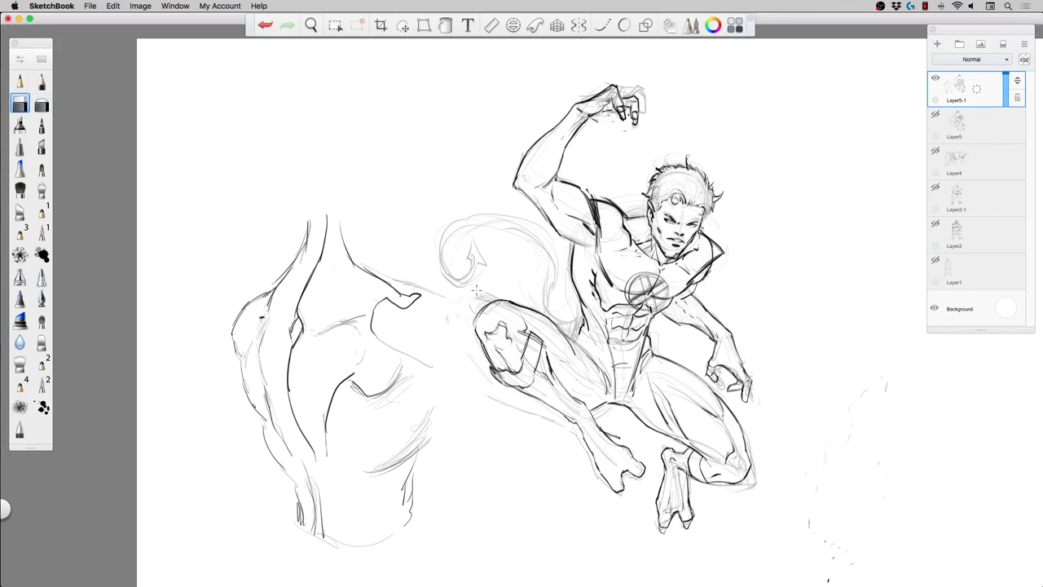
left_click_drag(463, 344, 503, 404)
Redraw the curling tail with dark double contour lines and a pointed arrowhead tip.
left_click(41, 81)
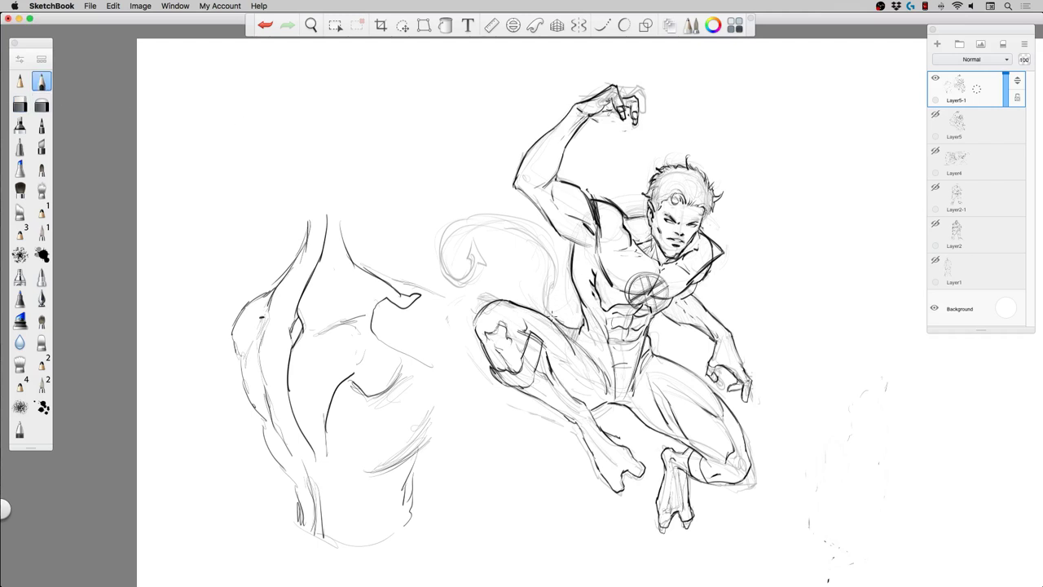
mouse_move(514, 221)
left_mouse_down()
mouse_move(427, 241)
mouse_move(466, 215)
mouse_move(448, 282)
mouse_move(436, 270)
mouse_move(467, 296)
mouse_move(492, 295)
mouse_move(504, 276)
mouse_move(506, 293)
mouse_move(487, 252)
mouse_move(444, 237)
mouse_move(452, 226)
mouse_move(506, 218)
mouse_move(490, 210)
mouse_move(536, 263)
left_mouse_up()
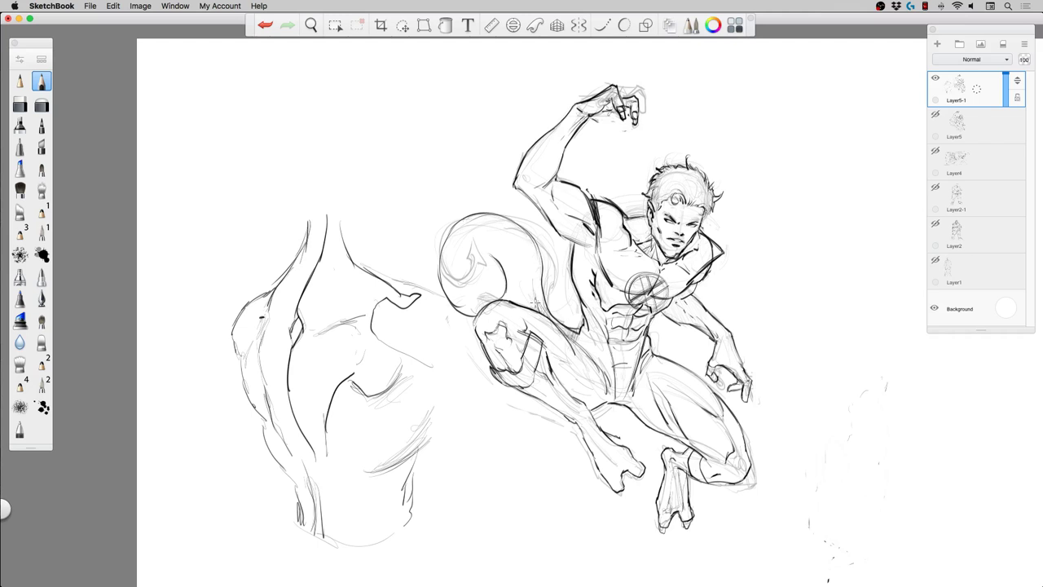
mouse_move(535, 303)
left_mouse_down()
mouse_move(531, 246)
mouse_move(502, 225)
mouse_move(441, 240)
mouse_move(516, 227)
left_mouse_up()
mouse_move(444, 243)
left_mouse_down()
mouse_move(453, 303)
mouse_move(474, 308)
mouse_move(493, 279)
mouse_move(495, 303)
mouse_move(491, 261)
mouse_move(460, 244)
mouse_move(494, 256)
mouse_move(489, 300)
mouse_move(499, 218)
mouse_move(542, 309)
left_mouse_up()
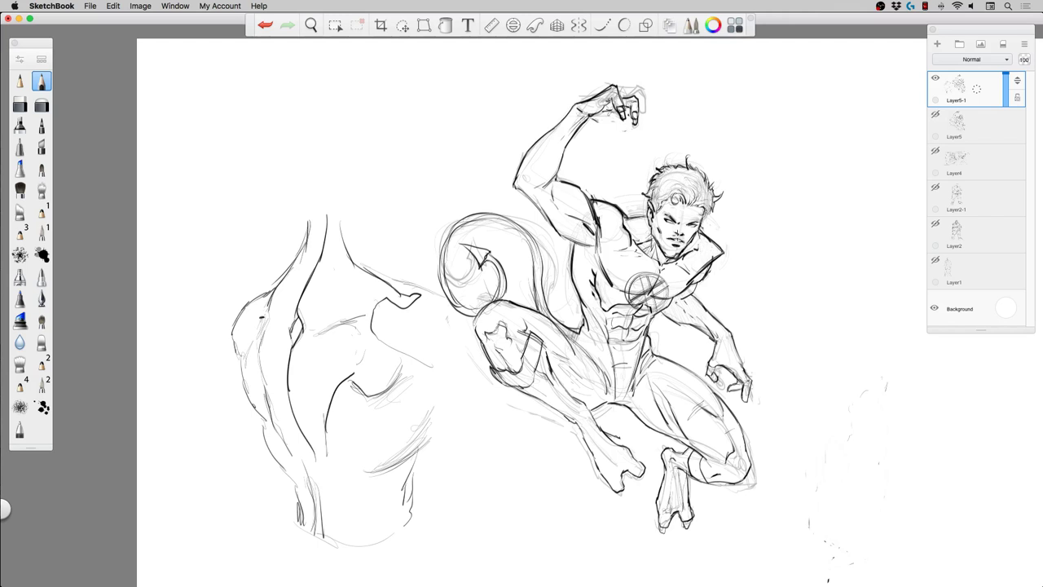
Define the X in the chest emblem and hatch the raised upper arm and side of the torso.
left_click_drag(647, 288, 645, 295)
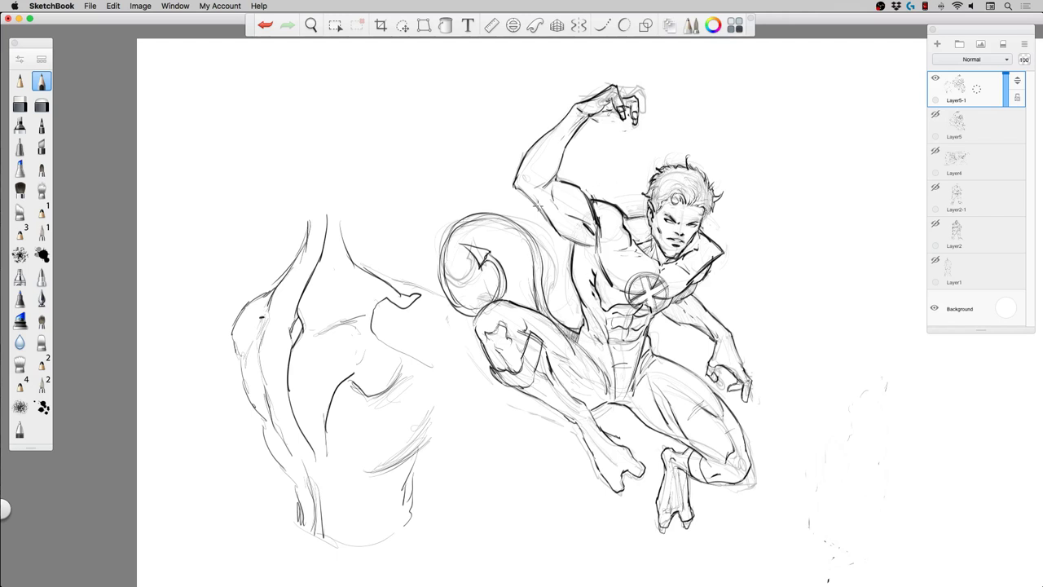
left_click_drag(605, 279, 607, 300)
left_click_drag(600, 261, 614, 342)
left_click_drag(604, 275, 615, 363)
left_click_drag(600, 237, 612, 357)
left_click_drag(601, 281, 610, 335)
mouse_move(518, 158)
left_mouse_down()
mouse_move(551, 185)
mouse_move(558, 167)
mouse_move(524, 188)
mouse_move(546, 213)
mouse_move(550, 191)
mouse_move(563, 231)
mouse_move(572, 236)
mouse_move(577, 204)
mouse_move(592, 217)
mouse_move(582, 300)
left_mouse_up()
mouse_move(587, 246)
left_mouse_down()
mouse_move(583, 302)
mouse_move(605, 362)
left_mouse_up()
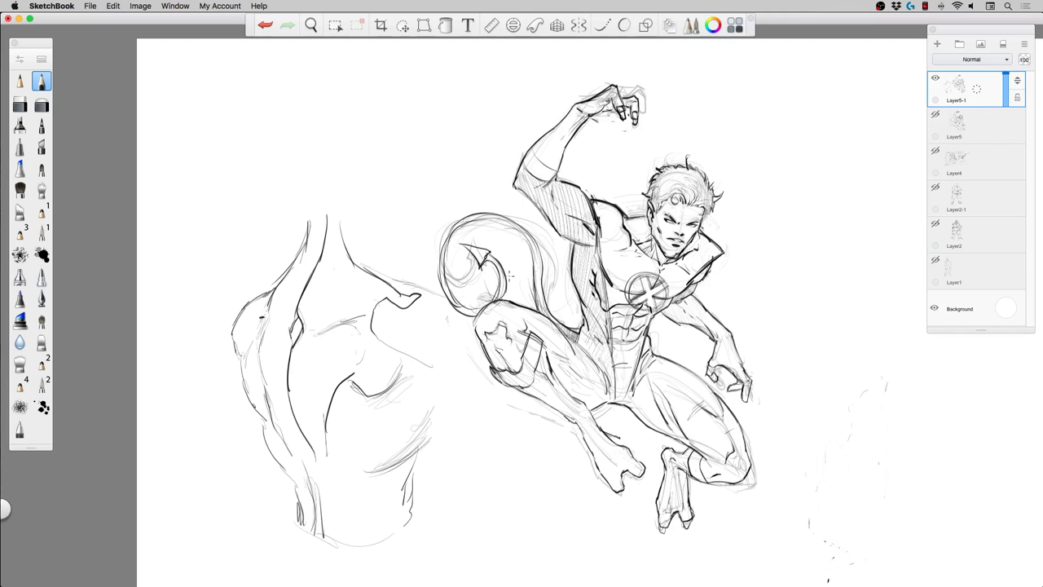
Hatch both thighs and draw glove cuff bands around the two forearms.
mouse_move(478, 325)
left_mouse_down()
mouse_move(486, 344)
mouse_move(492, 317)
mouse_move(501, 364)
mouse_move(512, 361)
mouse_move(530, 303)
mouse_move(551, 356)
mouse_move(578, 353)
mouse_move(639, 407)
mouse_move(654, 407)
mouse_move(667, 371)
mouse_move(690, 408)
mouse_move(709, 424)
mouse_move(718, 414)
mouse_move(734, 453)
mouse_move(743, 449)
left_mouse_up()
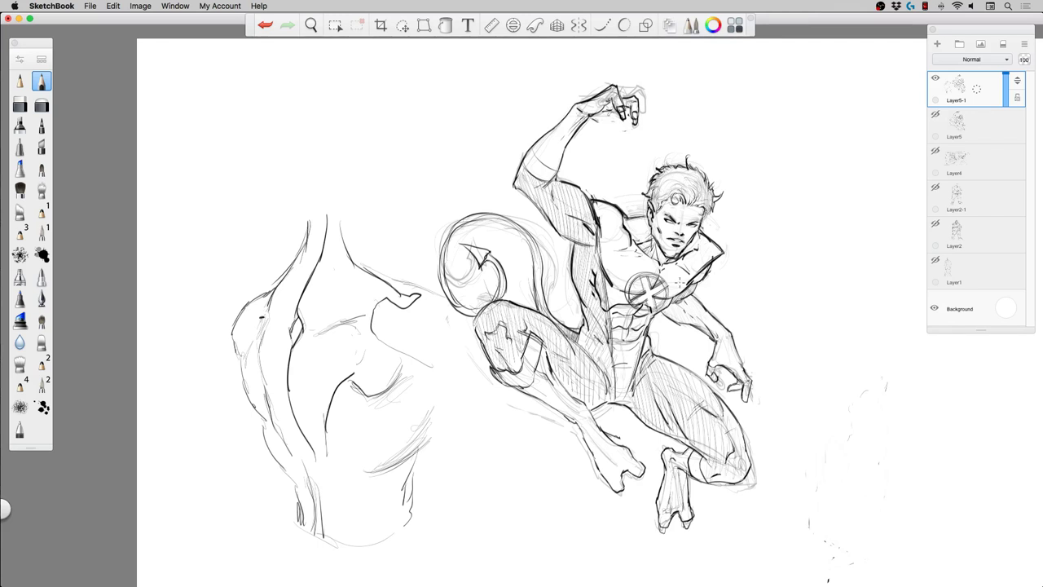
mouse_move(686, 305)
left_mouse_down()
mouse_move(675, 316)
mouse_move(696, 302)
mouse_move(706, 310)
mouse_move(683, 327)
mouse_move(710, 308)
mouse_move(694, 327)
left_mouse_up()
left_click_drag(523, 165, 550, 180)
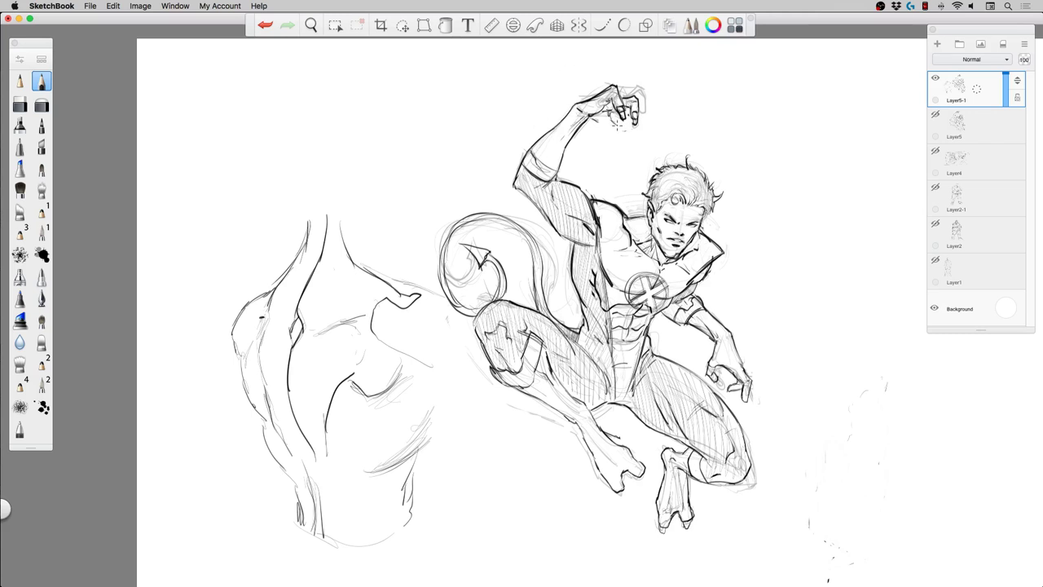
Draw the thumb below the raised hand and add strands to the figure's hair.
mouse_move(594, 121)
left_mouse_down()
mouse_move(631, 135)
mouse_move(615, 132)
left_mouse_up()
left_click_drag(678, 187, 689, 203)
left_click_drag(693, 176, 691, 201)
Draw long, curved motion lines sweeping diagonally behind the leaping figure's arm, head, tail and legs.
left_click_drag(457, 168, 543, 225)
left_click_drag(401, 129, 517, 196)
left_click_drag(486, 77, 629, 184)
left_click_drag(545, 98, 652, 191)
left_click_drag(640, 106, 683, 155)
left_click_drag(383, 178, 497, 236)
left_click_drag(290, 209, 480, 295)
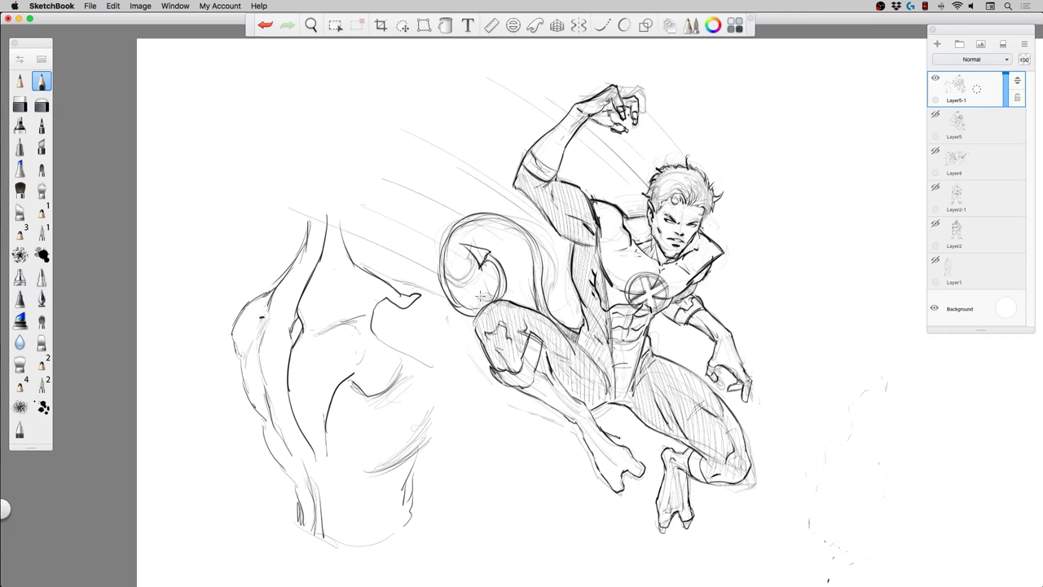
left_click_drag(447, 329, 491, 367)
left_click_drag(400, 320, 575, 473)
left_click_drag(745, 343, 766, 372)
left_click_drag(457, 86, 510, 127)
Move the whole drawing on Layer5-1 toward the right edge of the canvas.
key("space")
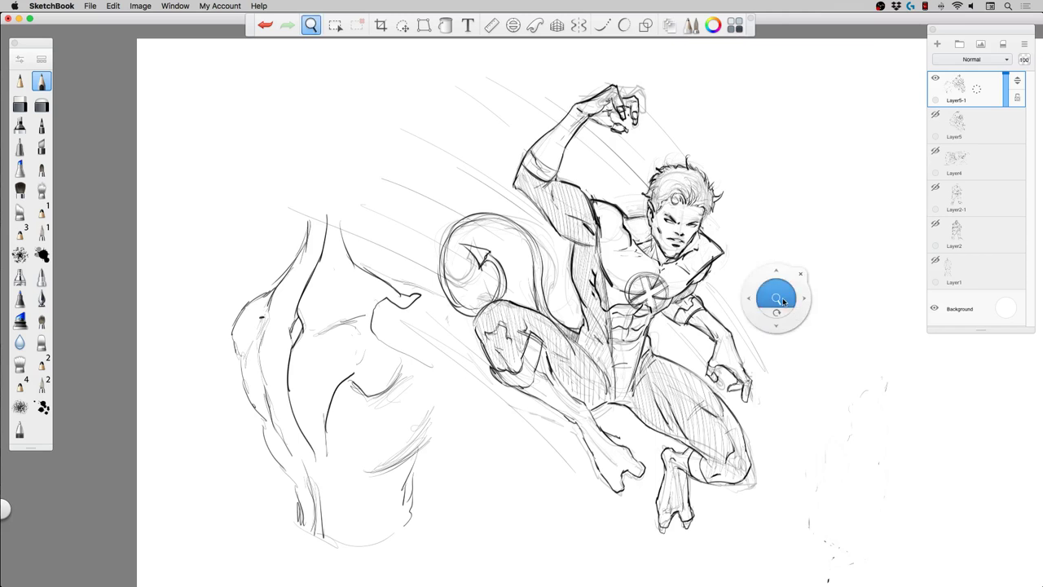
left_click_drag(778, 300, 592, 246)
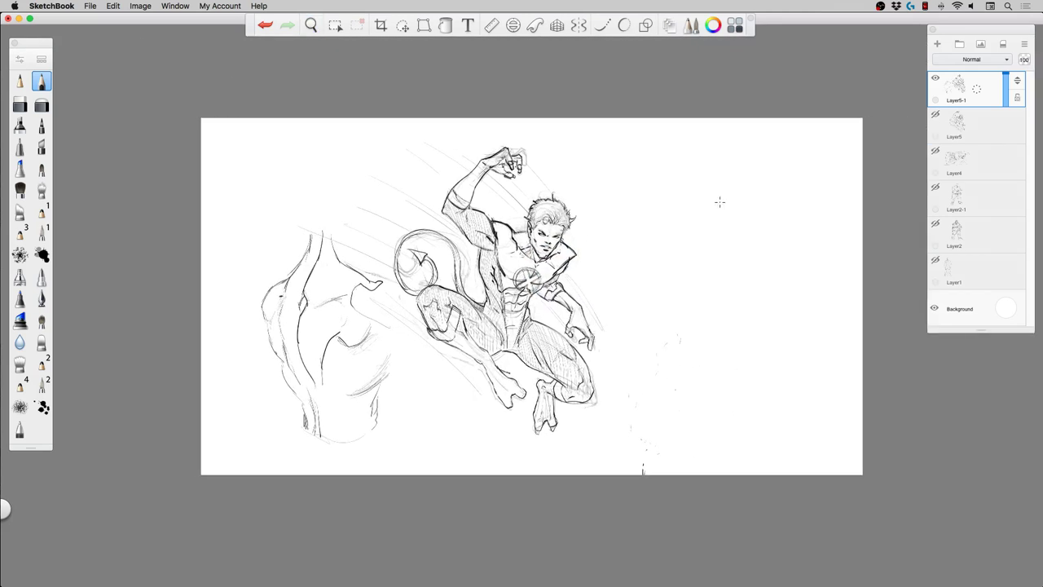
left_click(936, 79)
left_click(936, 79)
left_click(402, 26)
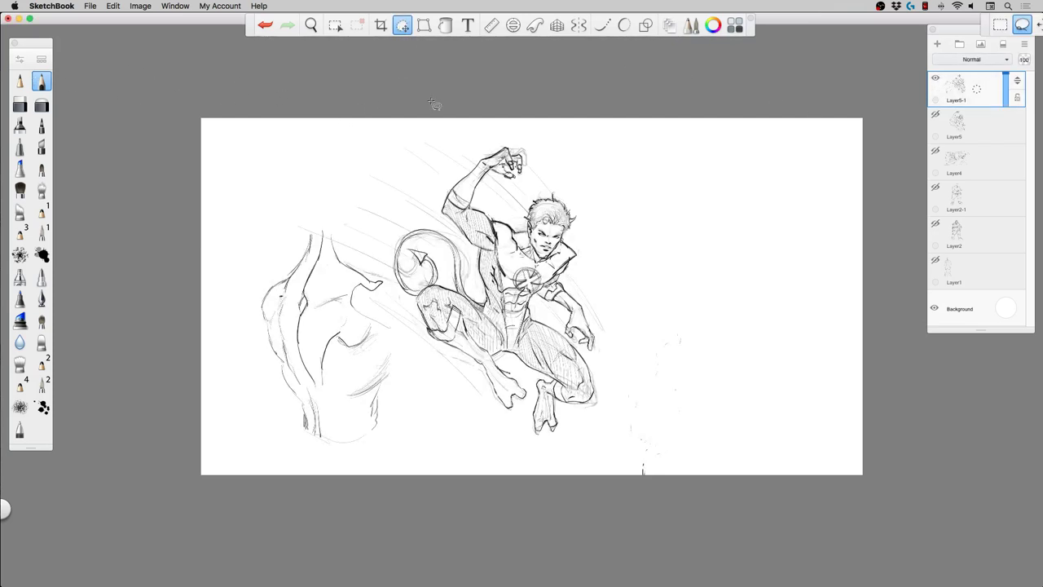
left_click_drag(988, 26, 802, 64)
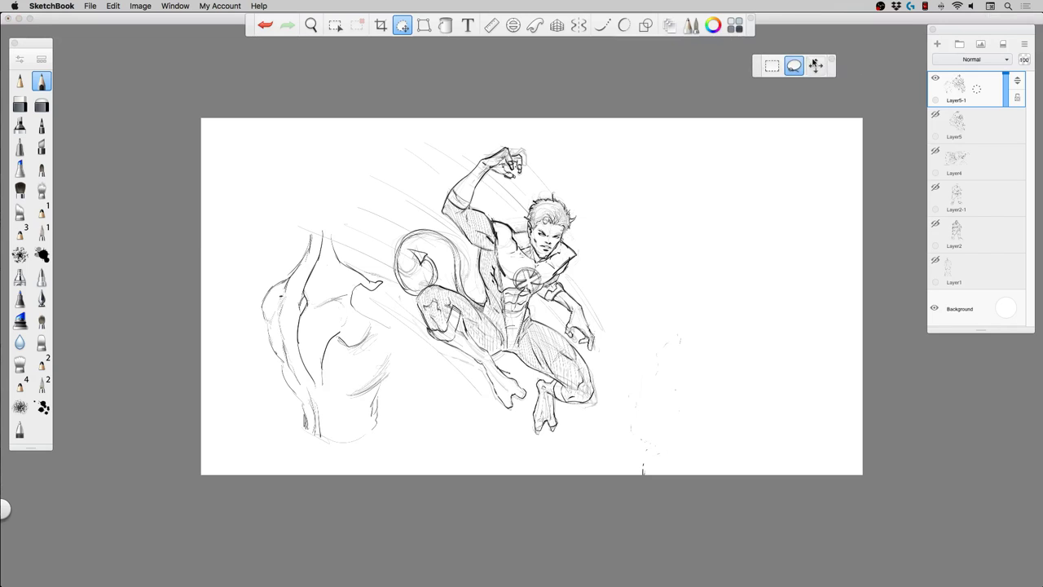
left_click(816, 66)
left_click_drag(297, 115, 504, 112)
left_click(545, 96)
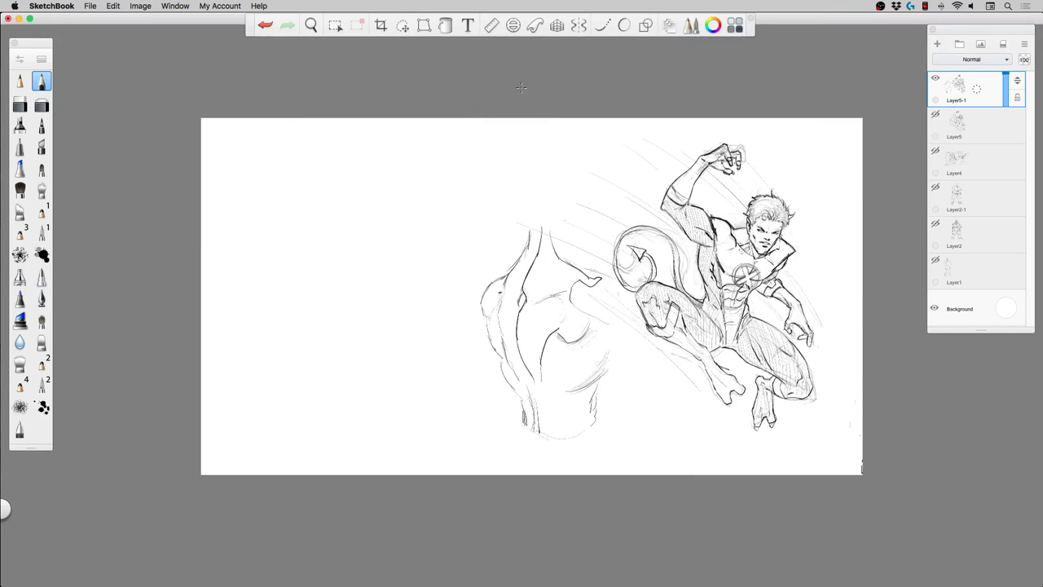
Erase the torso anatomy study beside the leaping figure, enlarging the eraser along the way.
left_click(22, 104)
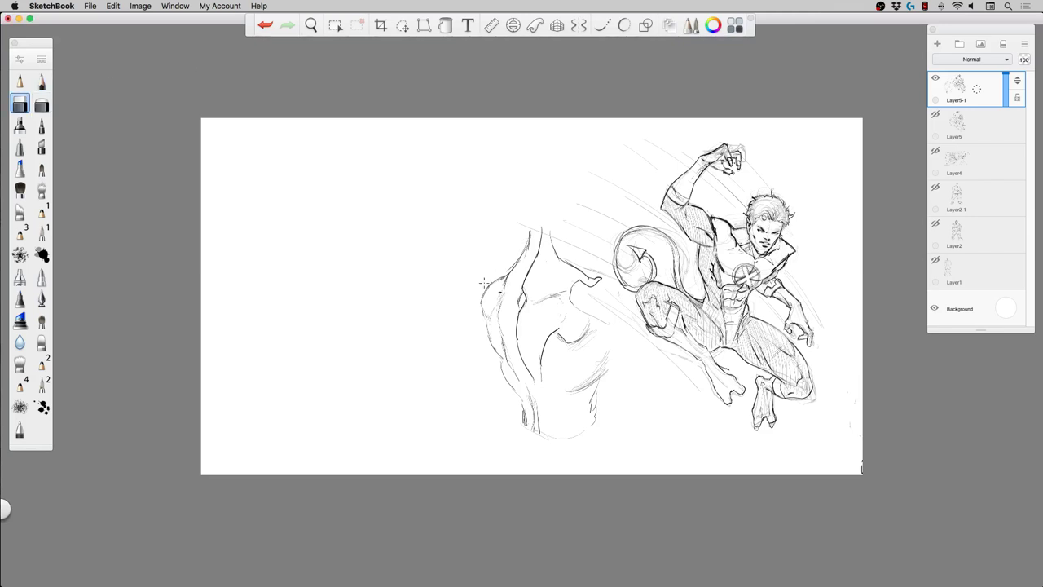
mouse_move(488, 285)
left_mouse_down()
mouse_move(487, 360)
mouse_move(524, 218)
mouse_move(539, 227)
mouse_move(599, 354)
mouse_move(561, 310)
mouse_move(524, 306)
mouse_move(485, 275)
mouse_move(539, 349)
left_mouse_up()
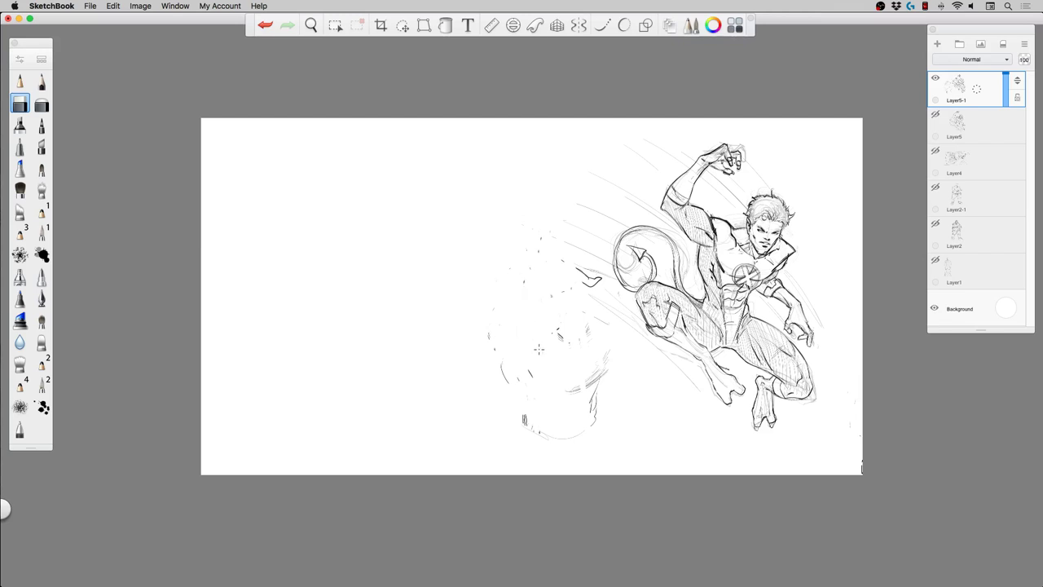
mouse_move(534, 227)
left_mouse_down()
mouse_move(569, 277)
mouse_move(595, 294)
mouse_move(598, 275)
mouse_move(595, 425)
mouse_move(569, 382)
left_mouse_up()
mouse_move(521, 419)
left_mouse_down()
mouse_move(517, 347)
mouse_move(482, 326)
mouse_move(557, 411)
mouse_move(596, 359)
mouse_move(599, 316)
left_mouse_up()
key("]")
key("]")
key("]")
key("]")
key("]")
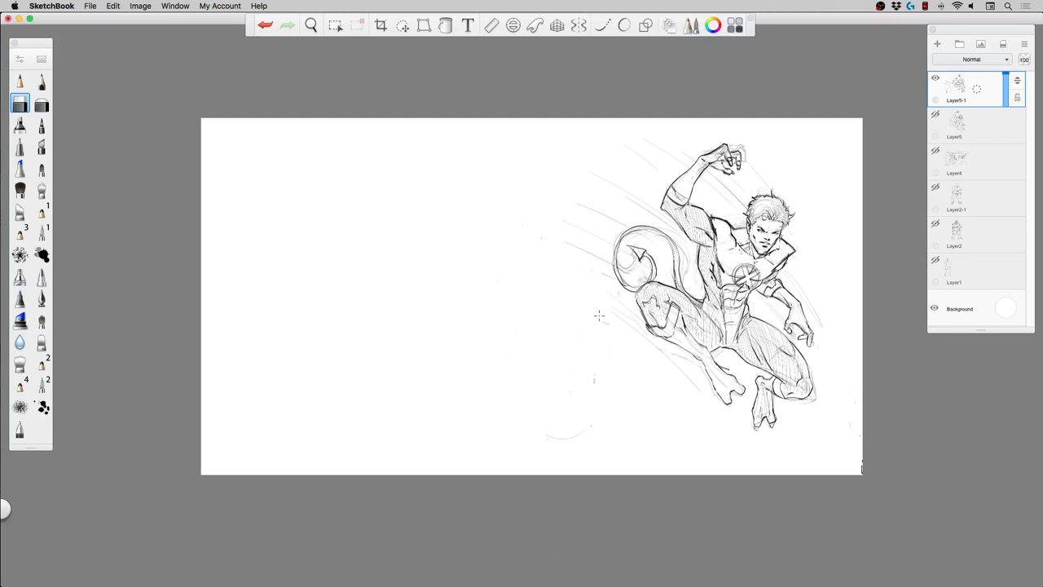
Preview the sketches on Layer5, Layer4, Layer2-1 and Layer2 in turn alongside the leaping figure.
left_click(936, 117)
left_click(936, 117)
left_click(936, 151)
left_click(936, 152)
left_click(936, 152)
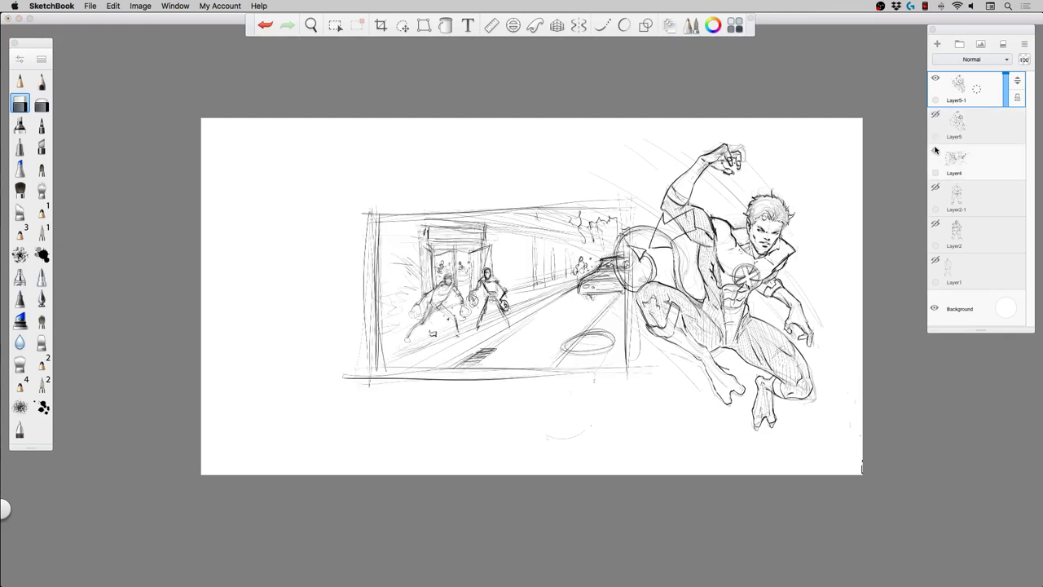
left_click(936, 152)
left_click(936, 187)
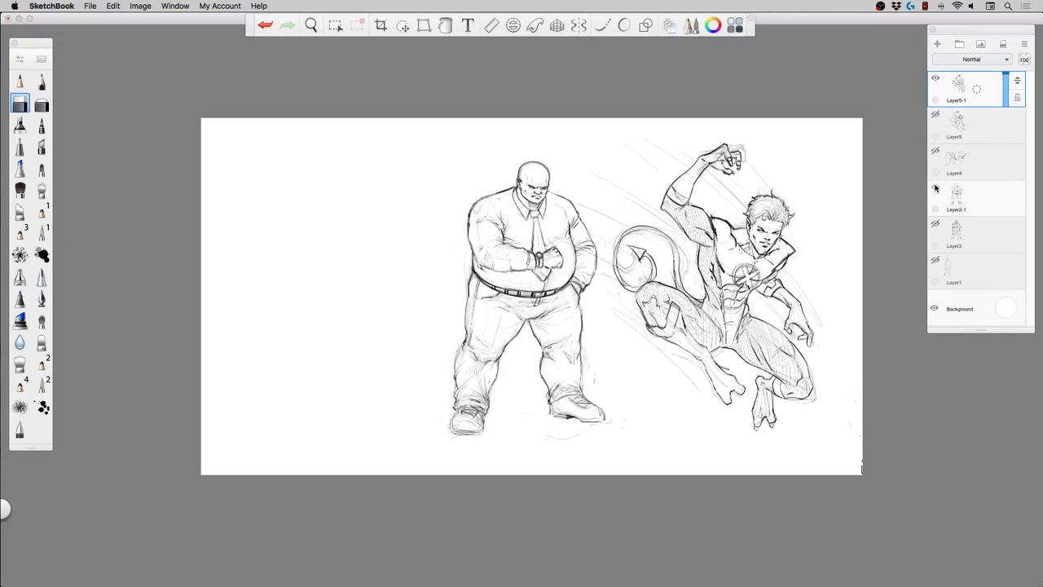
left_click(988, 194)
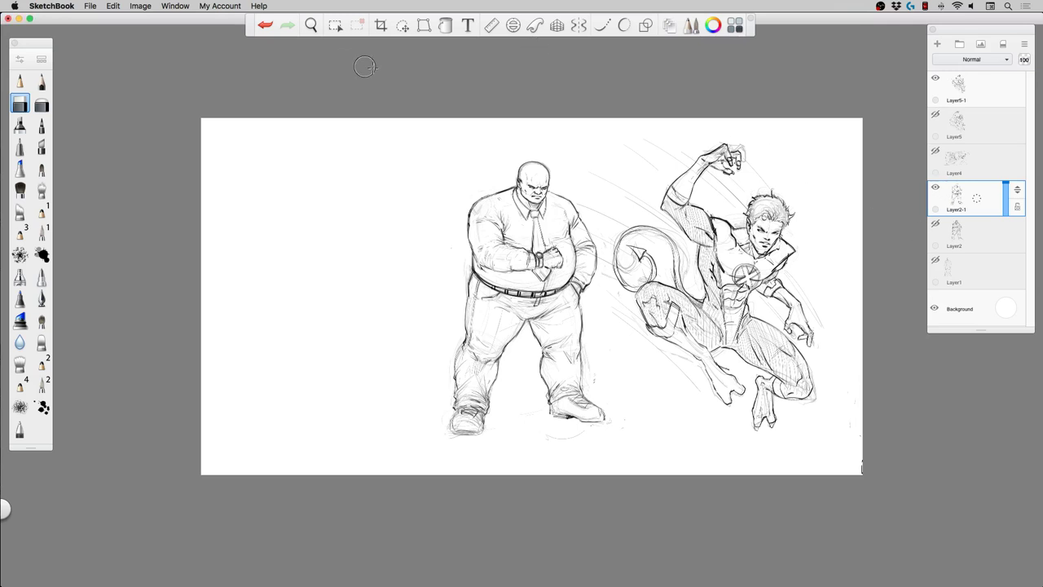
left_click(936, 187)
left_click(935, 224)
left_click(935, 224)
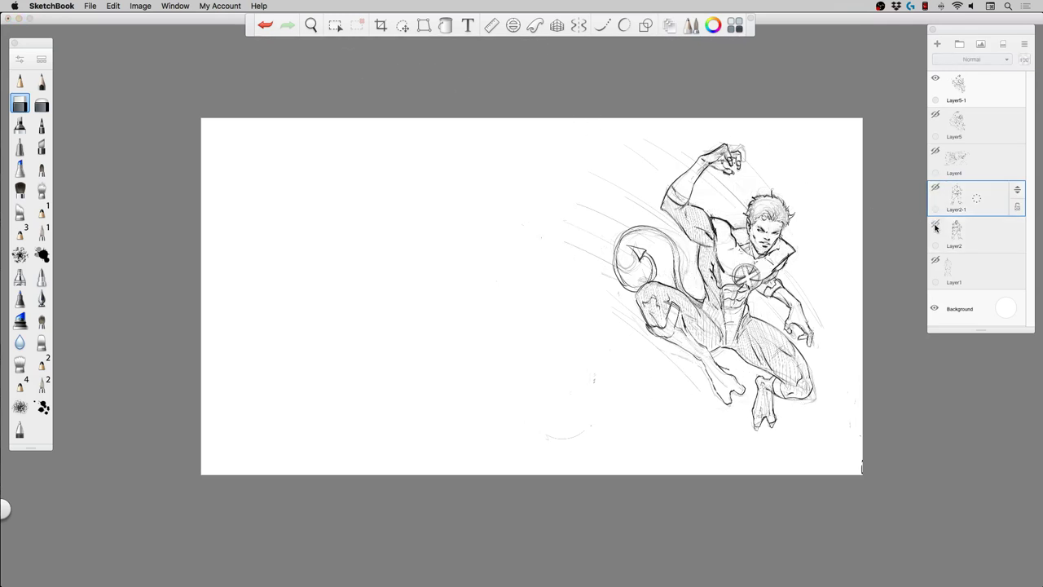
left_click(936, 224)
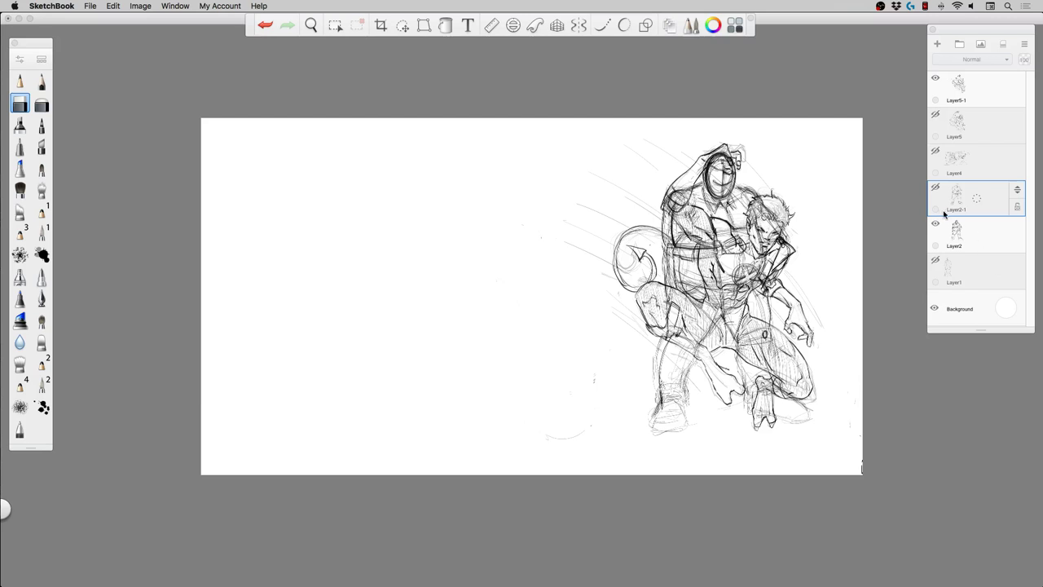
left_click(936, 224)
Show Layer2-1, enlarge its heavyset figure in a tie slightly and shift it away from the leaping figure.
left_click(936, 187)
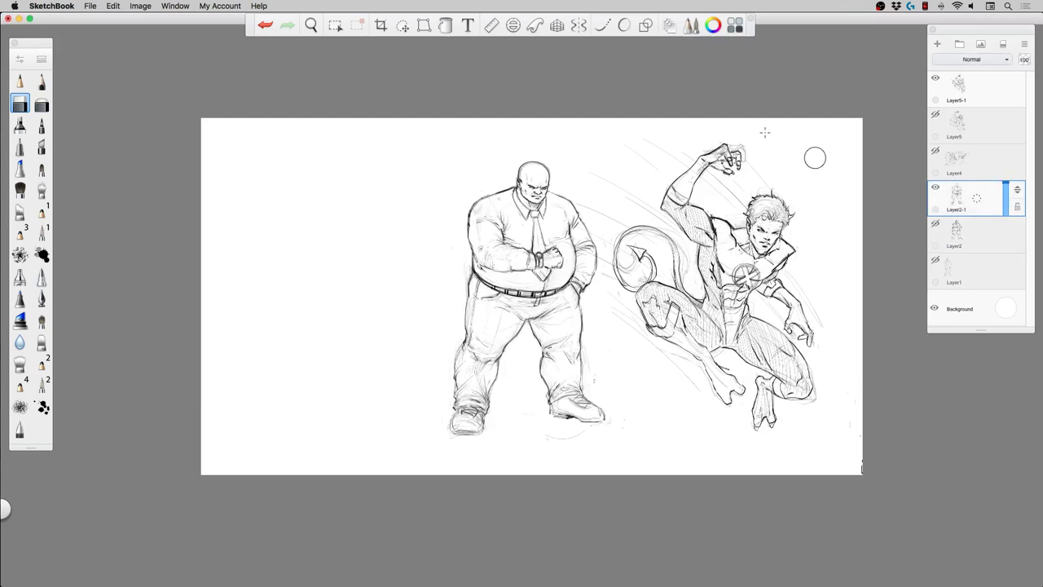
left_click(403, 25)
mouse_move(385, 115)
left_mouse_down()
mouse_move(310, 118)
mouse_move(261, 104)
mouse_move(364, 116)
mouse_move(384, 134)
left_mouse_up()
left_click(410, 112)
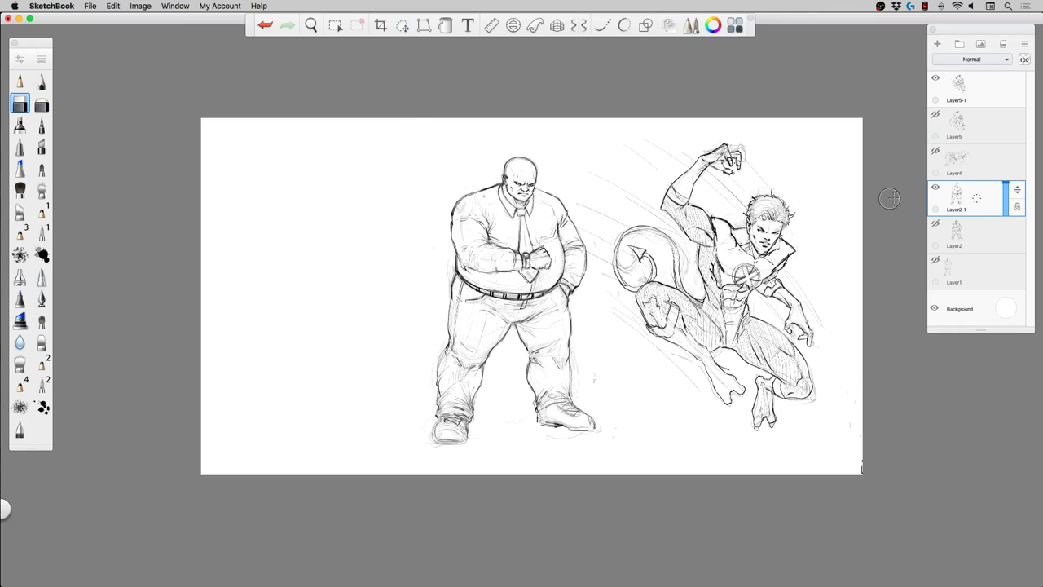
Hide Layer2-1 and all interface palettes to present the leaping figure alone in close-up.
left_click(936, 188)
key("space")
left_click_drag(759, 320, 794, 316)
mouse_move(739, 288)
left_mouse_down()
mouse_move(671, 318)
mouse_move(683, 321)
left_mouse_up()
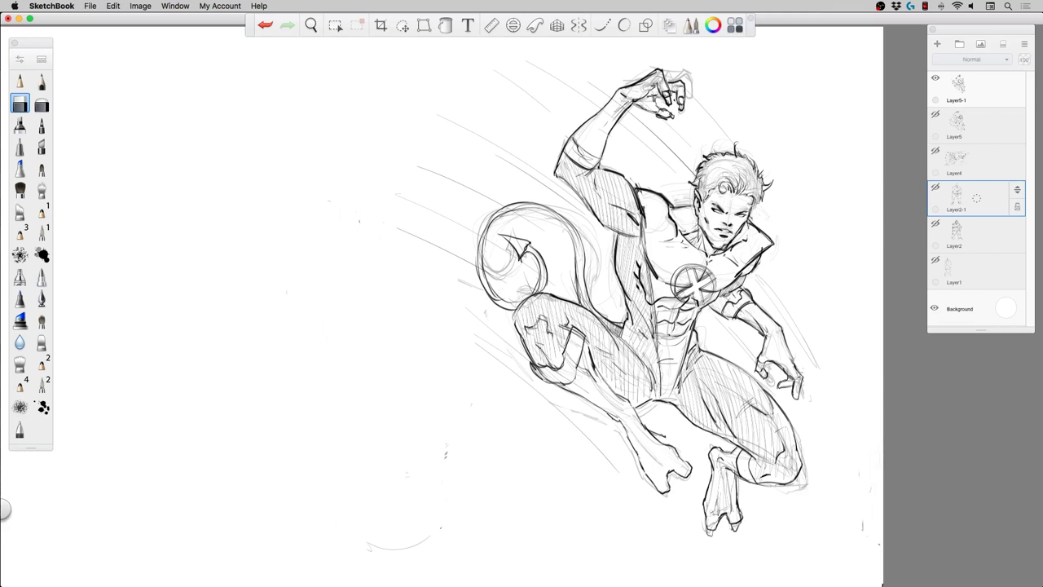
key("Tab")
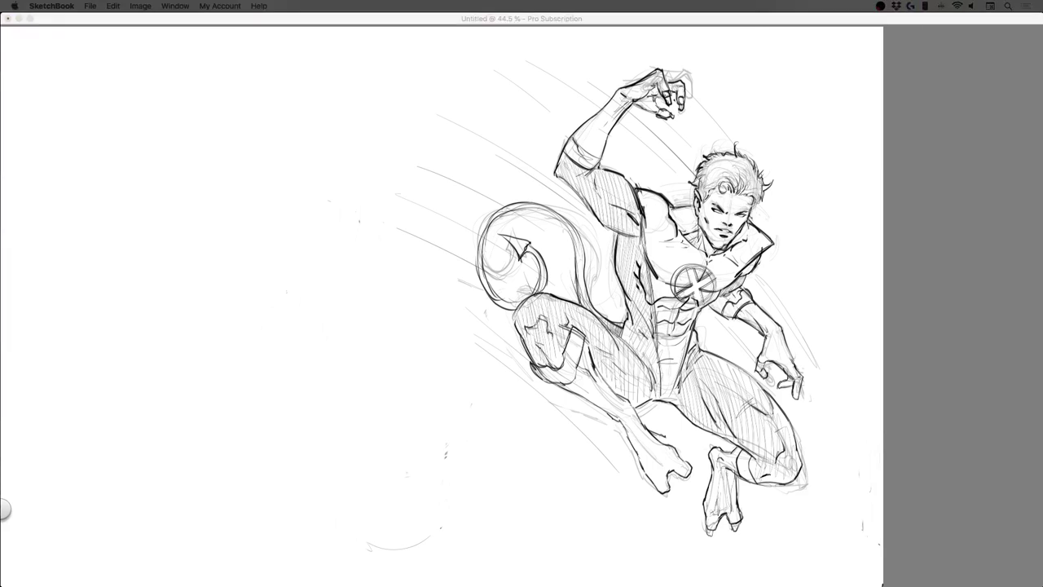